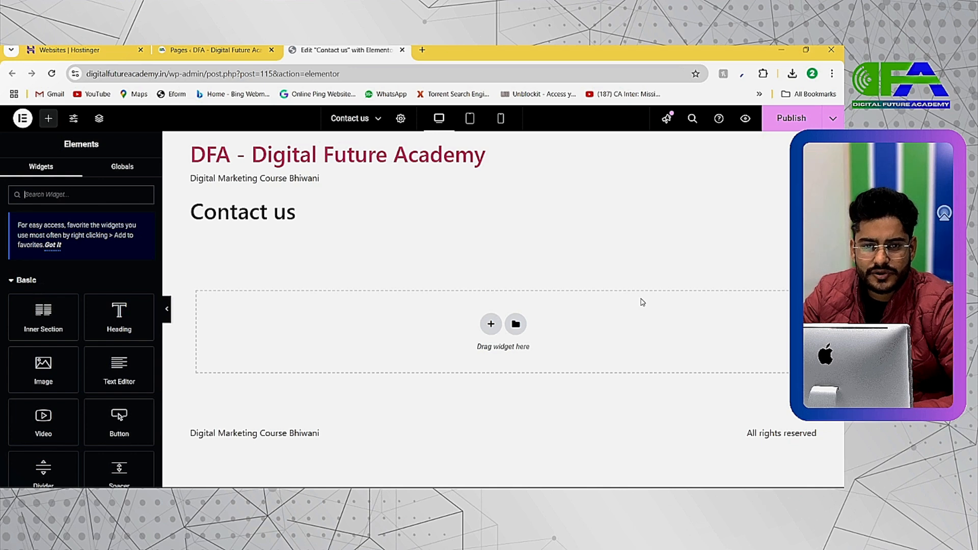
Switch to the Wellness demo contact page and examine its map and the fields of its email form.
key("alt+Tab")
left_click(607, 244)
scroll(555, 254, "down", 2)
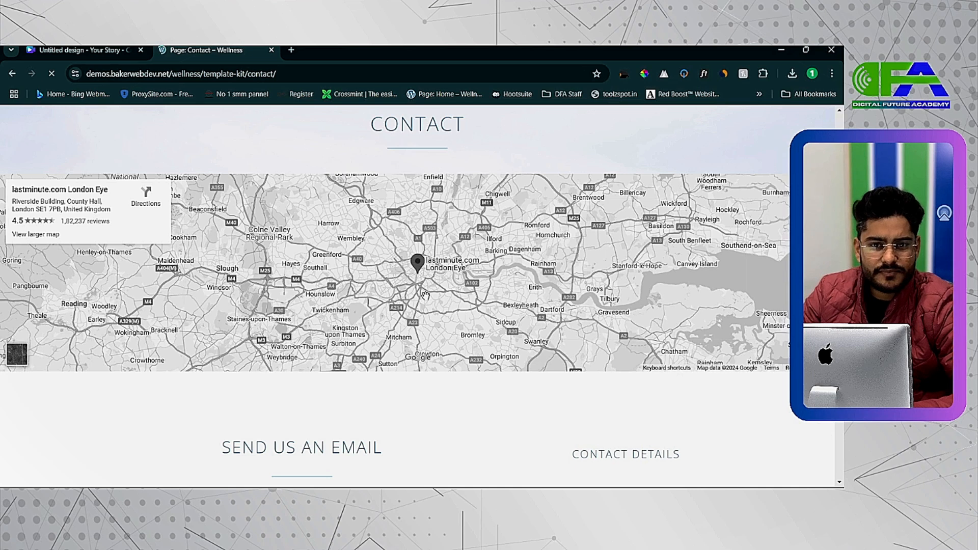
scroll(425, 294, "down", 6)
scroll(334, 271, "down", 1)
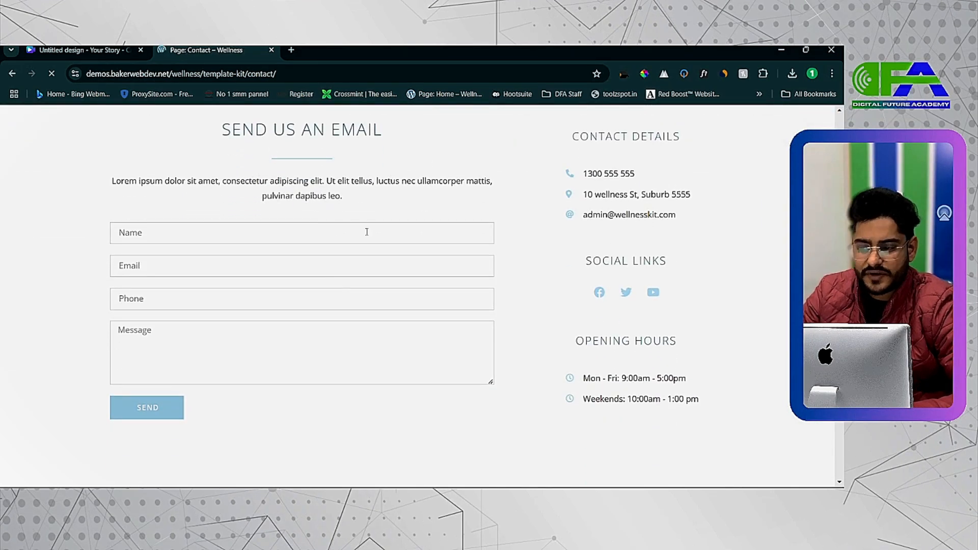
left_click(316, 241)
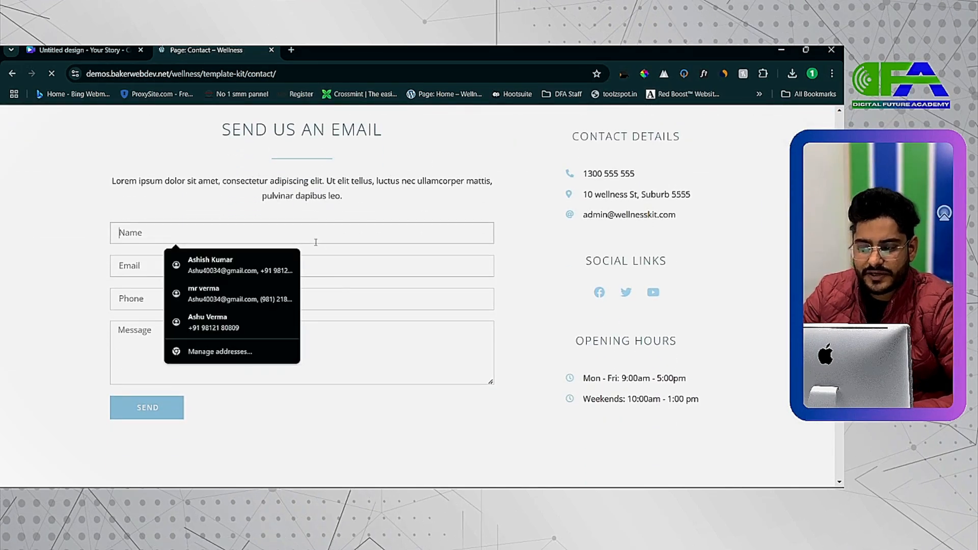
left_click(332, 298)
left_click(415, 324)
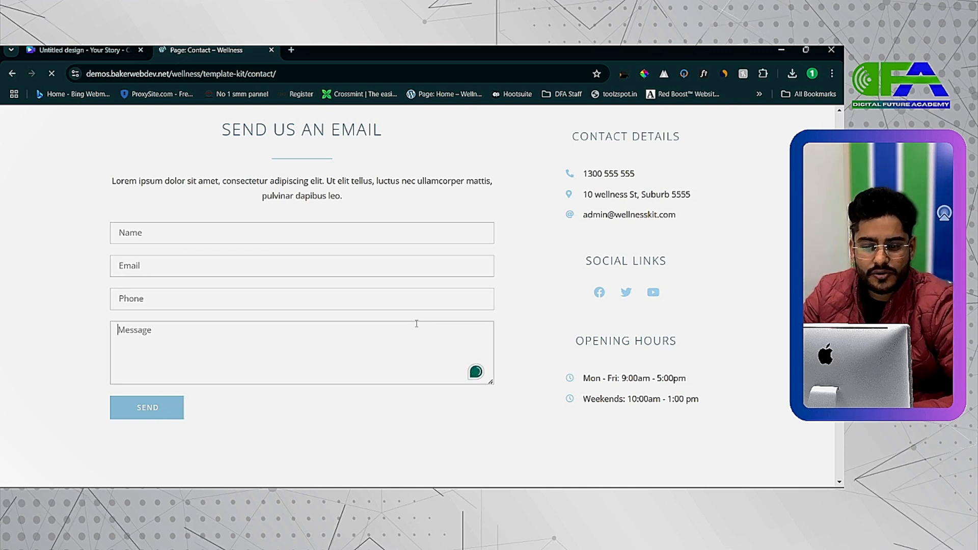
Examine the demo page's contact details, social links and opening hours, then its Contact heading above the map.
scroll(582, 205, "up", 1)
left_click_drag(571, 161, 682, 162)
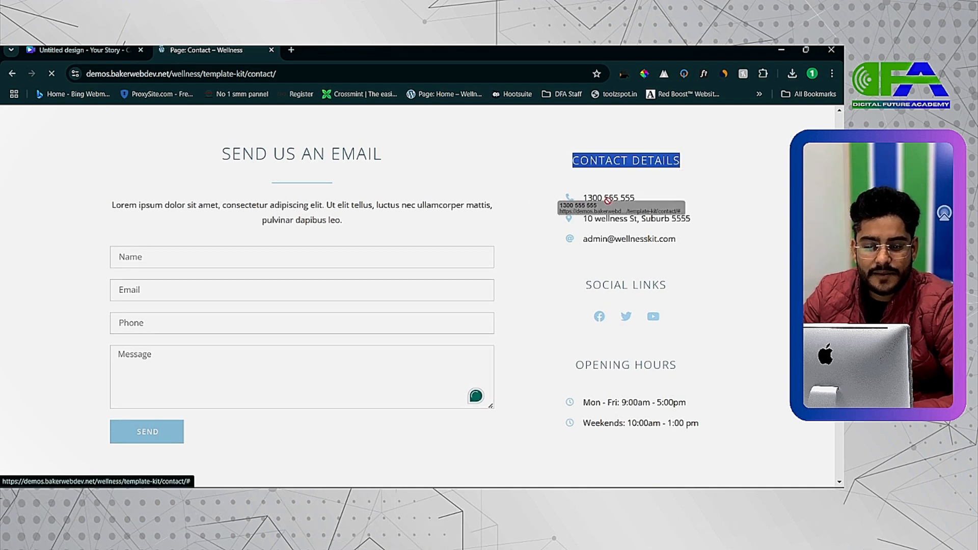
left_click_drag(557, 220, 702, 219)
left_click_drag(579, 240, 682, 225)
left_click_drag(672, 317, 694, 314)
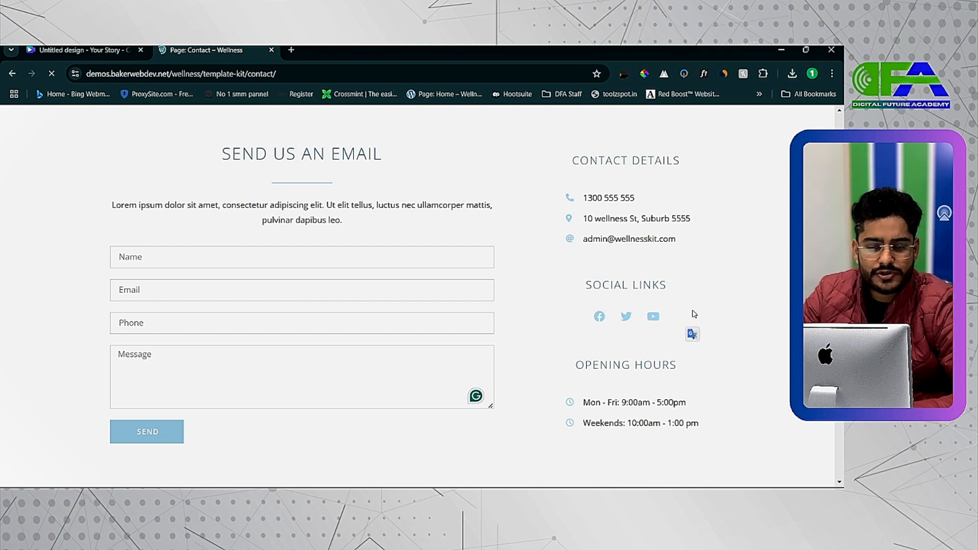
left_click_drag(714, 429, 459, 324)
scroll(526, 259, "up", 8)
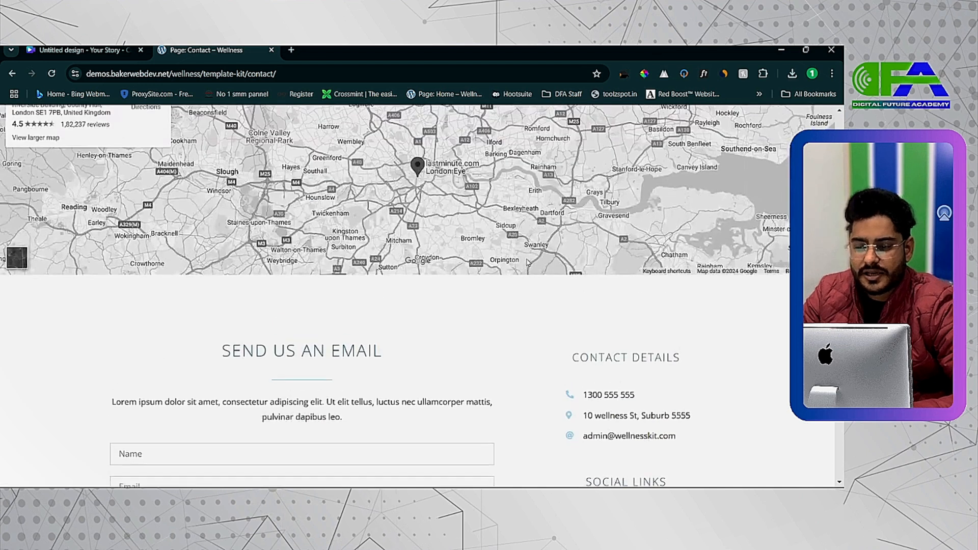
scroll(526, 259, "up", 1)
left_click_drag(367, 203, 493, 206)
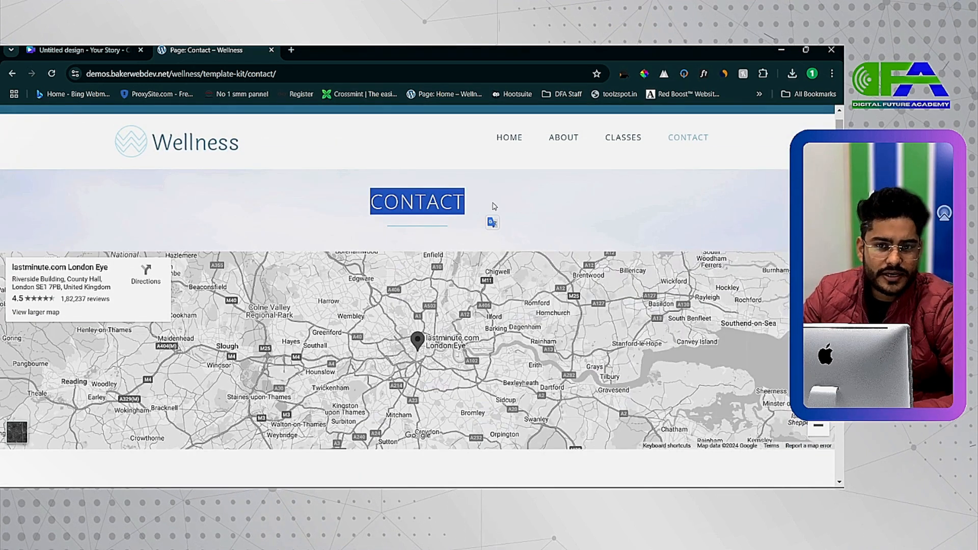
Clear the stray link text from the Phone field of the demo's email form.
scroll(492, 206, "down", 2)
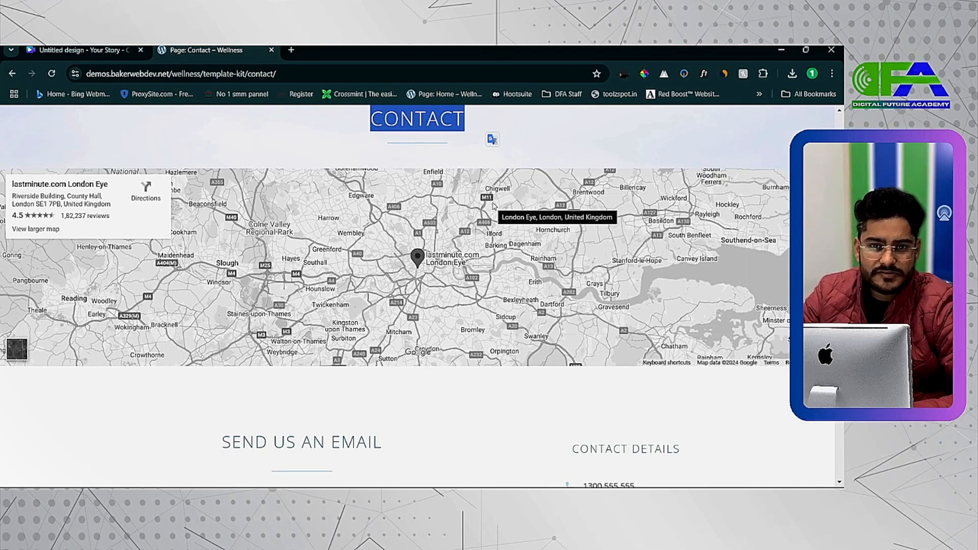
scroll(493, 206, "down", 1)
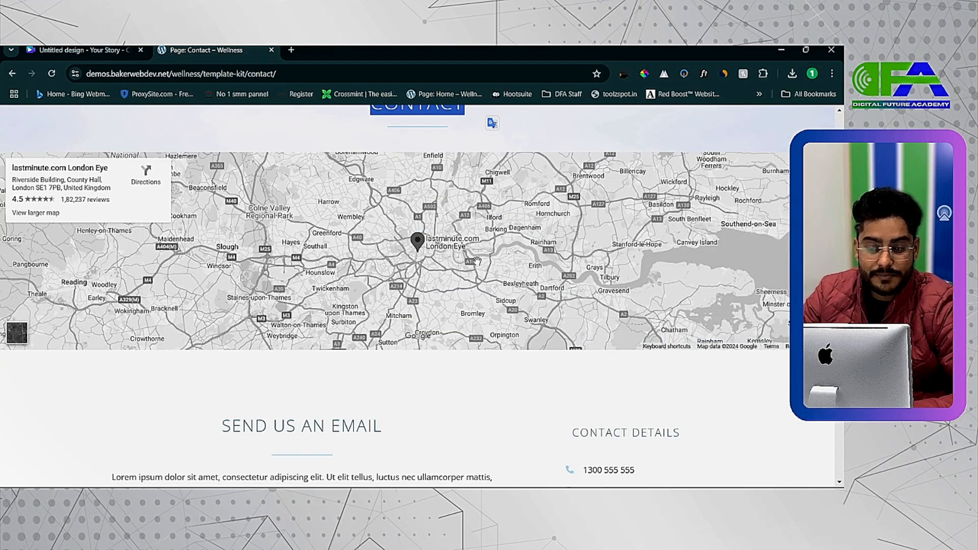
scroll(406, 285, "down", 6)
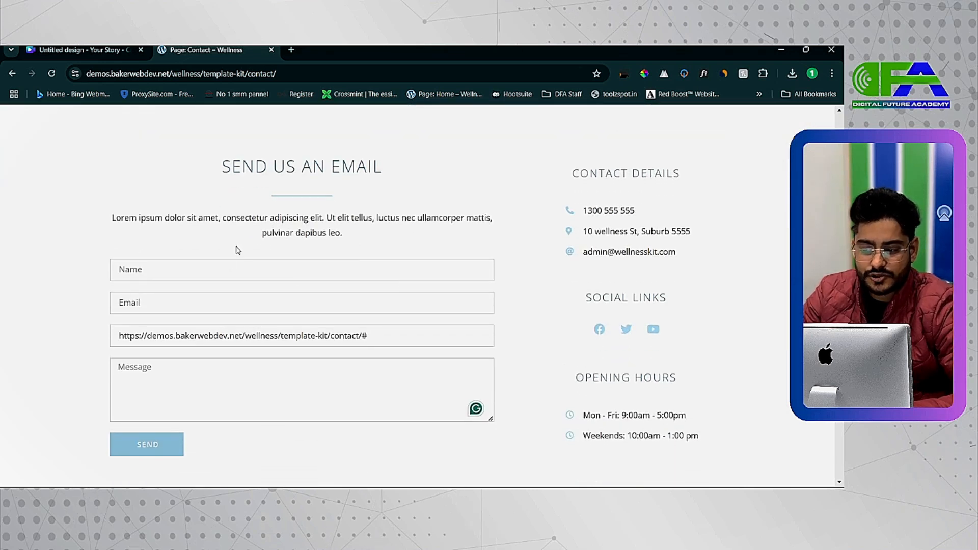
scroll(230, 269, "down", 1)
key("ctrl+a")
key("BackSpace")
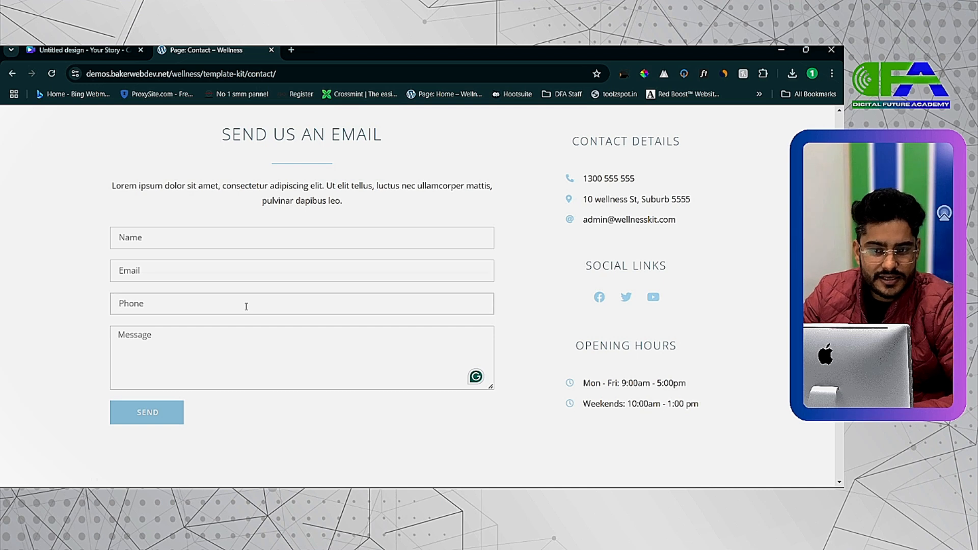
Inspect the contact details, social links and opening hours blocks beside the demo's email form.
left_click_drag(570, 168, 600, 200)
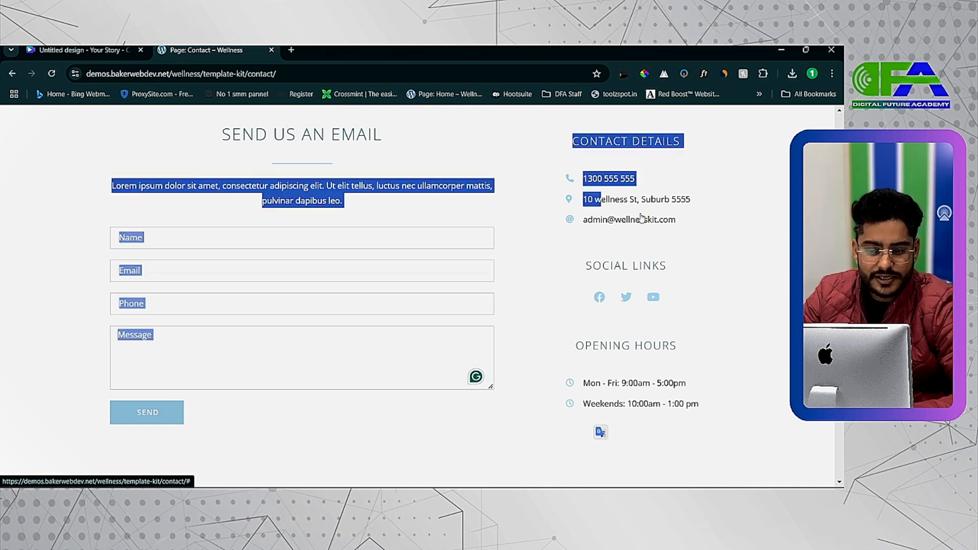
left_click(642, 219)
scroll(678, 286, "down", 10)
left_click(695, 299)
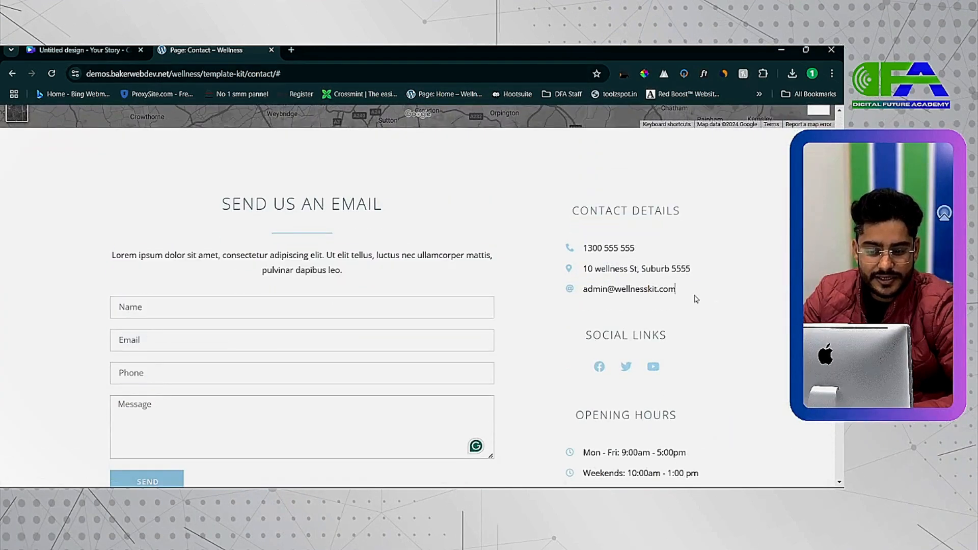
scroll(644, 255, "up", 5)
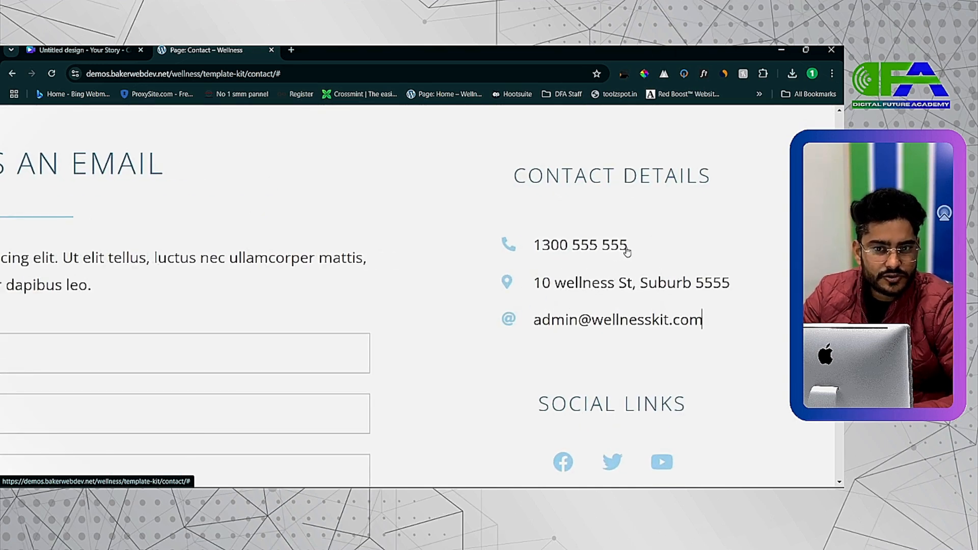
scroll(627, 251, "down", 2)
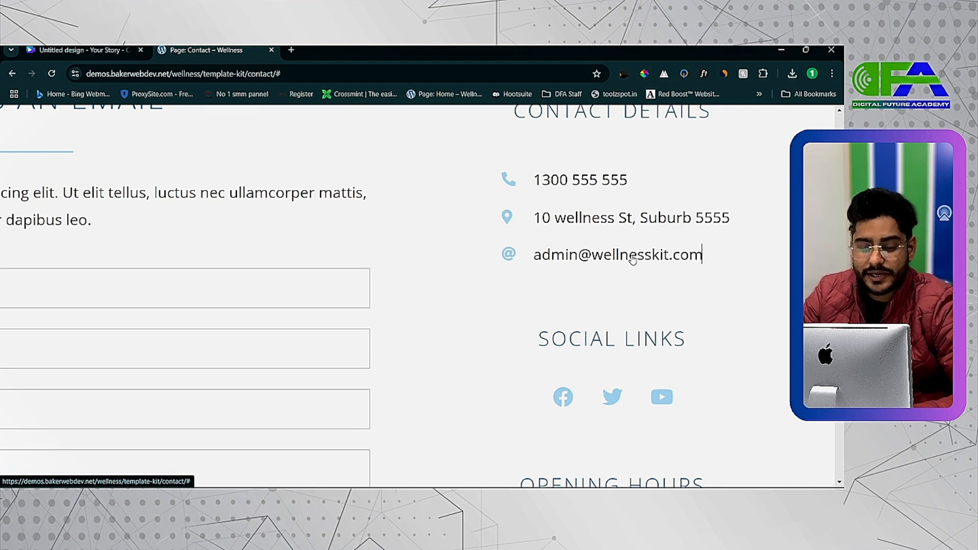
key("ctrl+minus")
key("ctrl+minus")
key("ctrl+minus")
scroll(619, 343, "down", 1)
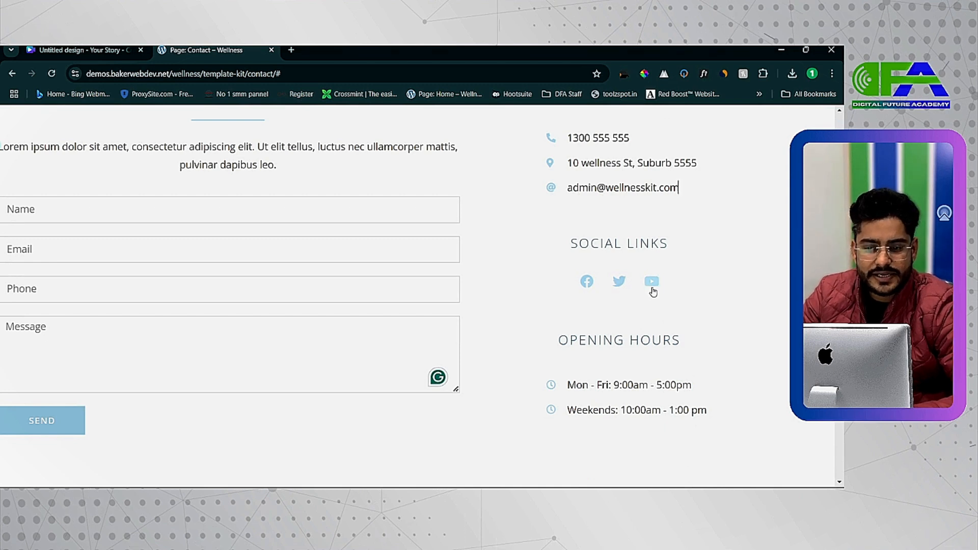
key("ctrl+minus")
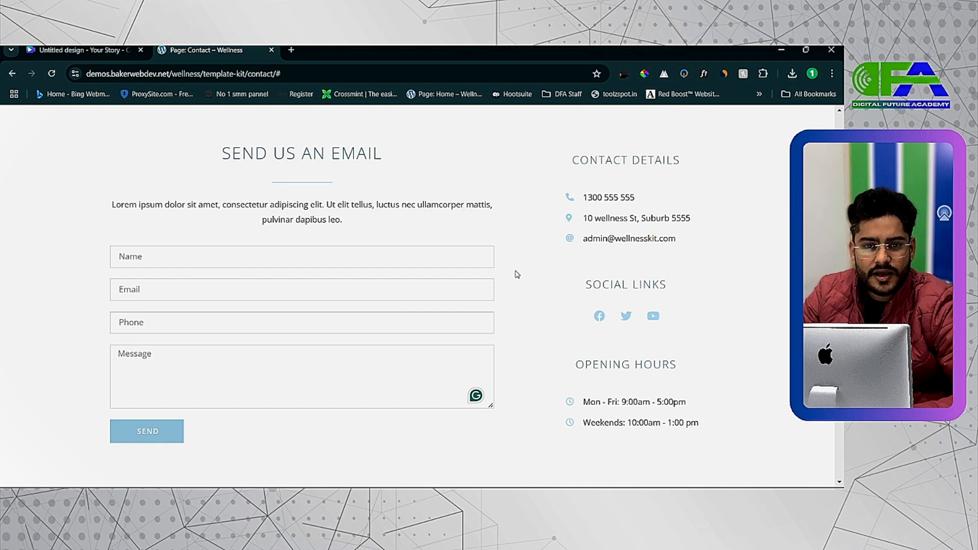
Review the overall arrangement of the demo page's map, email form, contact column and newsletter strip.
scroll(517, 275, "up", 2)
scroll(482, 229, "up", 2)
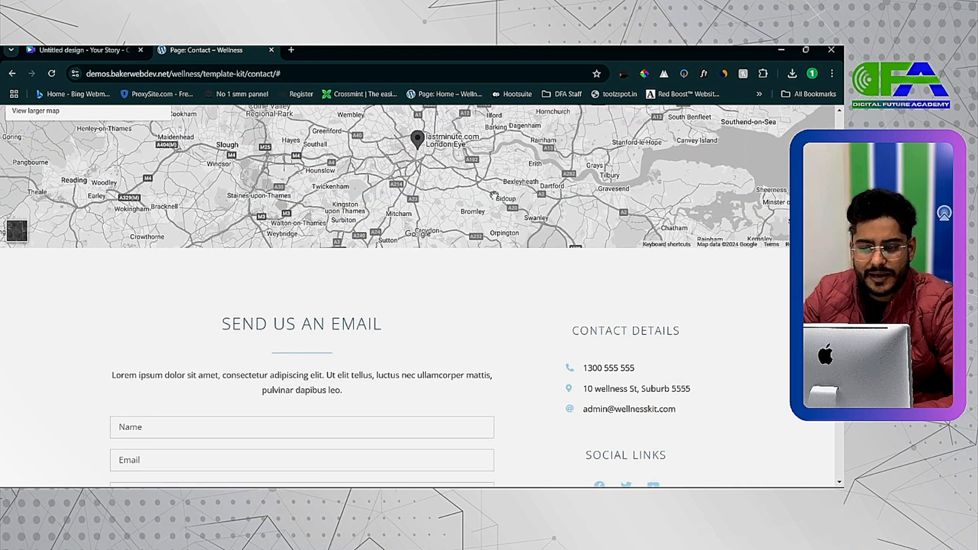
scroll(565, 181, "up", 1)
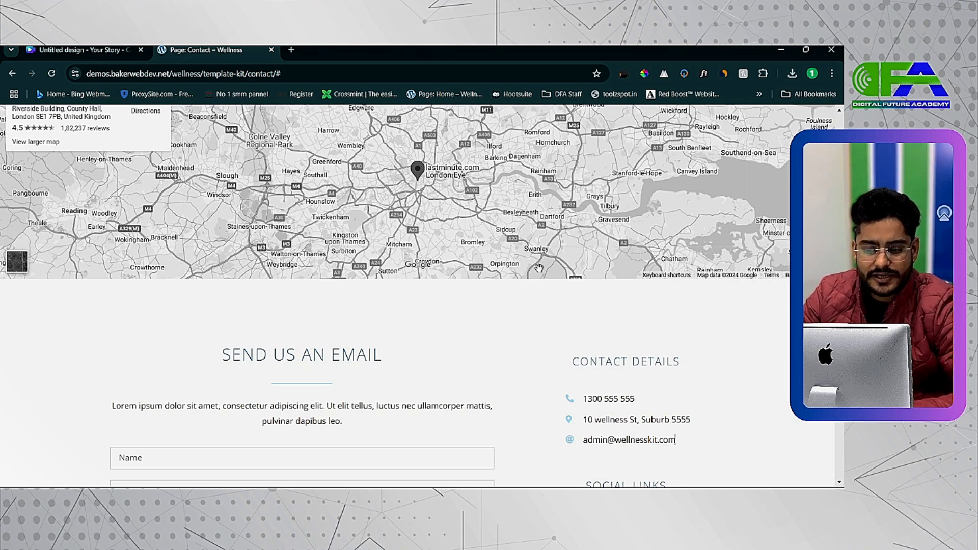
scroll(488, 314, "down", 4)
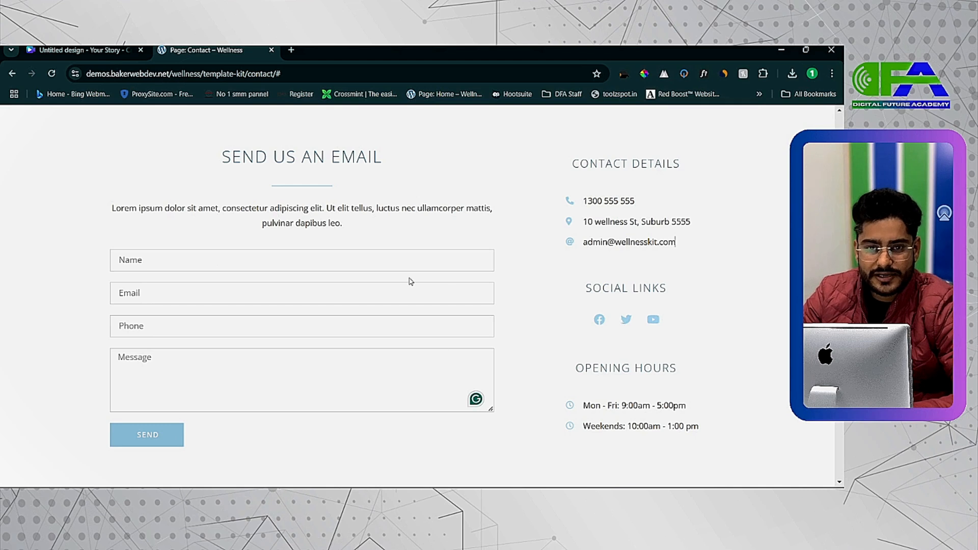
scroll(360, 301, "down", 1)
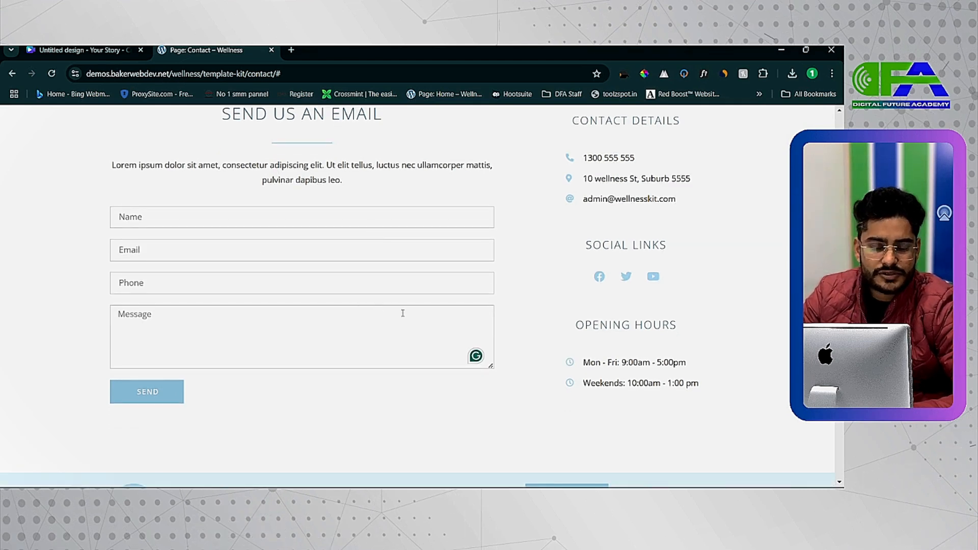
scroll(675, 198, "up", 1)
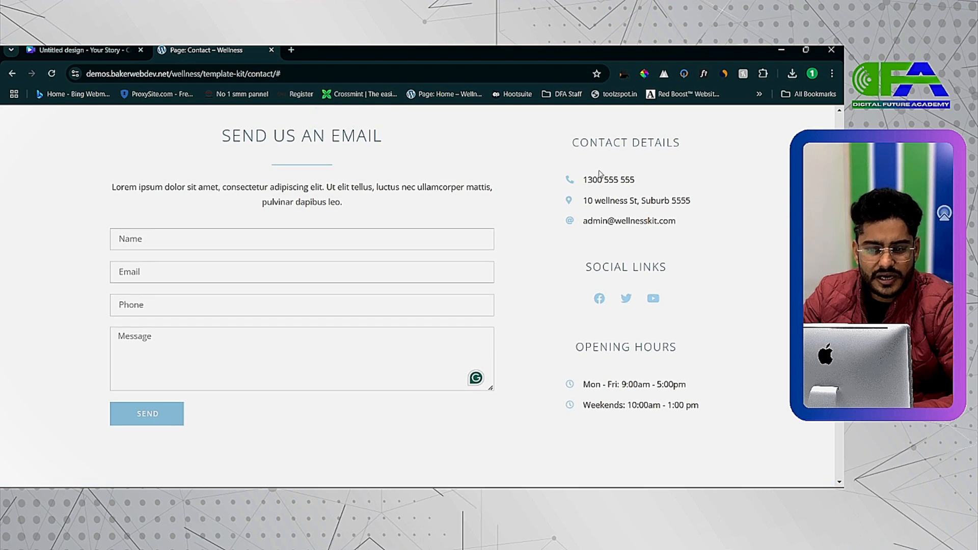
left_click_drag(552, 148, 681, 291)
left_click(745, 321)
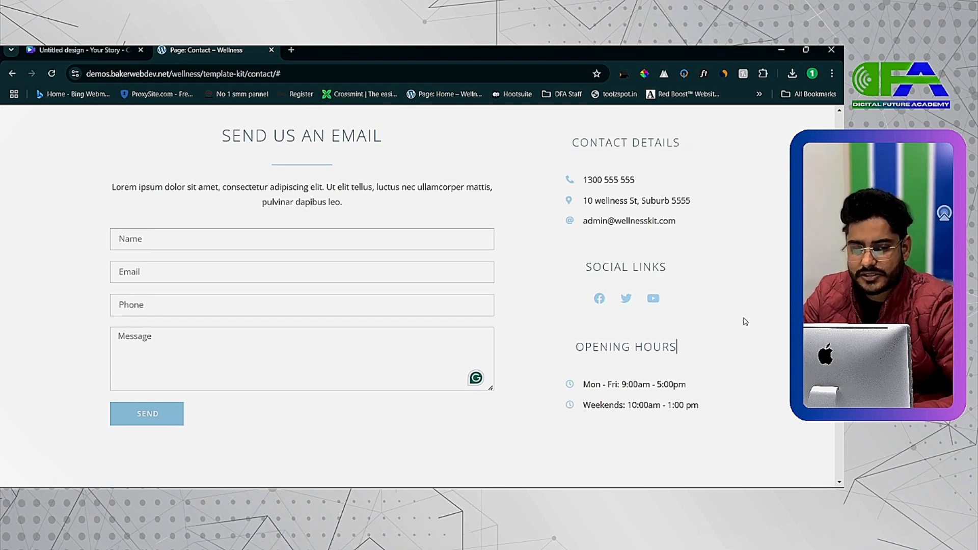
scroll(745, 321, "down", 2)
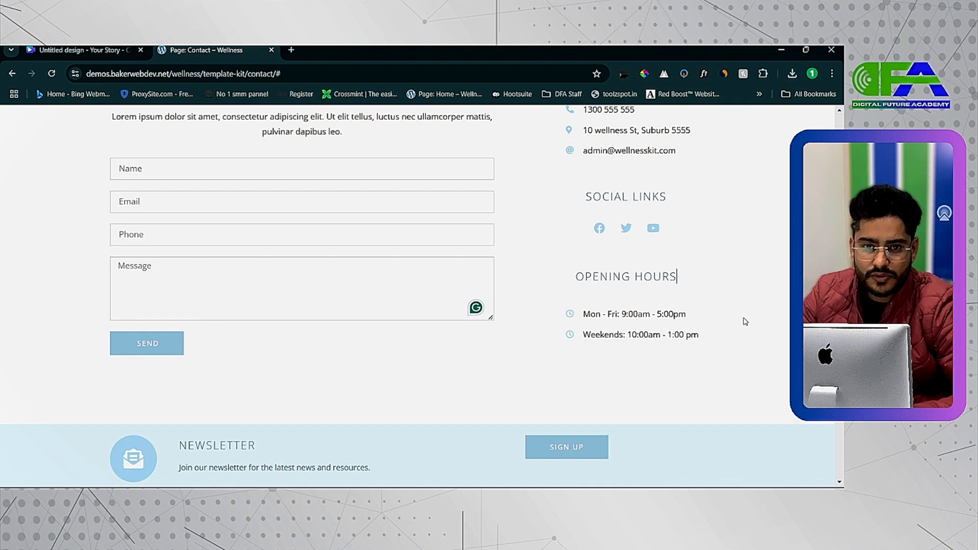
scroll(745, 321, "up", 1)
Switch back to the Elementor editor and set the Contact us page's layout to Elementor Canvas.
key("alt+Tab")
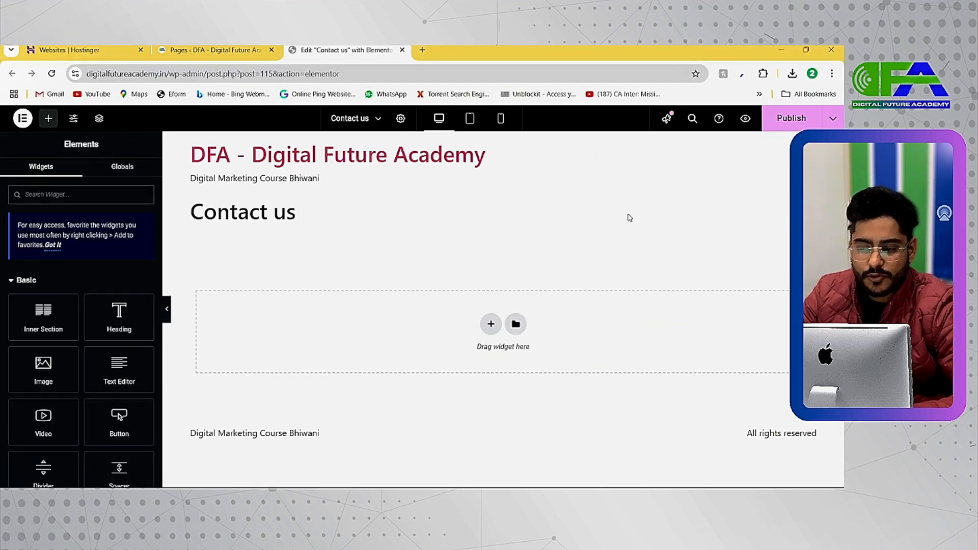
left_click_drag(487, 156, 191, 156)
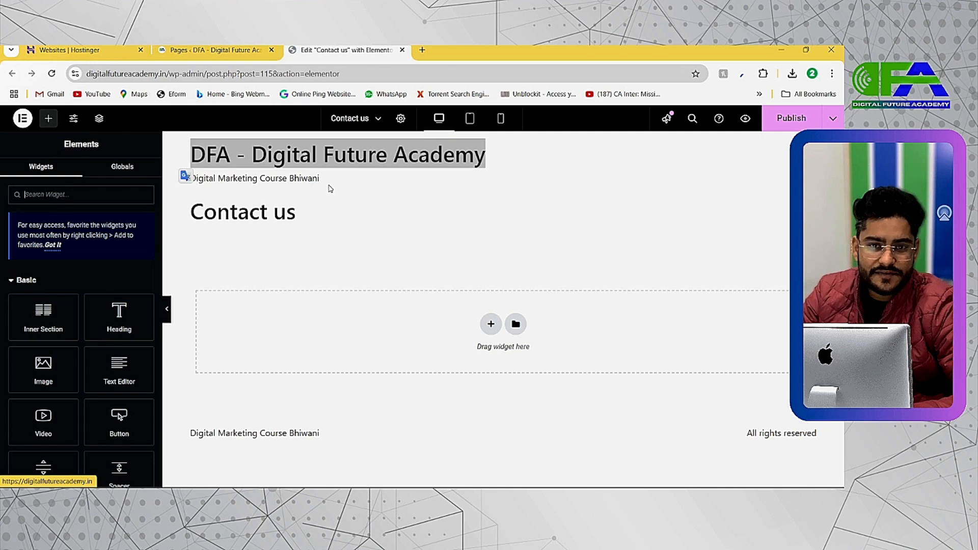
left_click(404, 249)
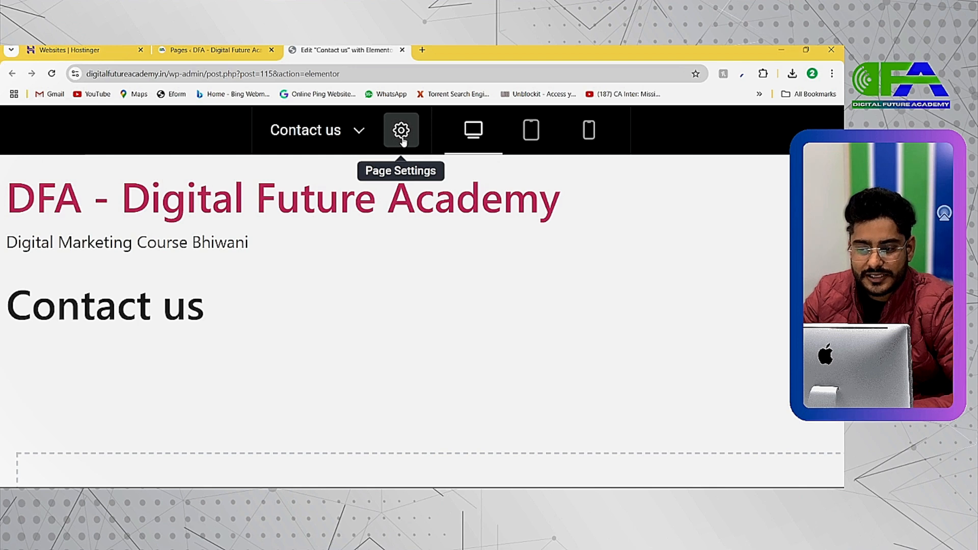
left_click(401, 130)
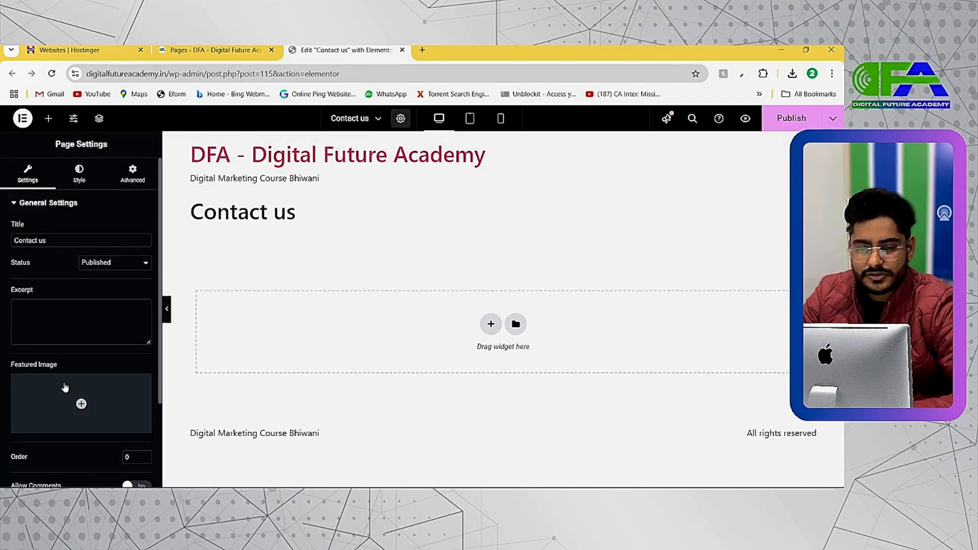
scroll(54, 359, "down", 2)
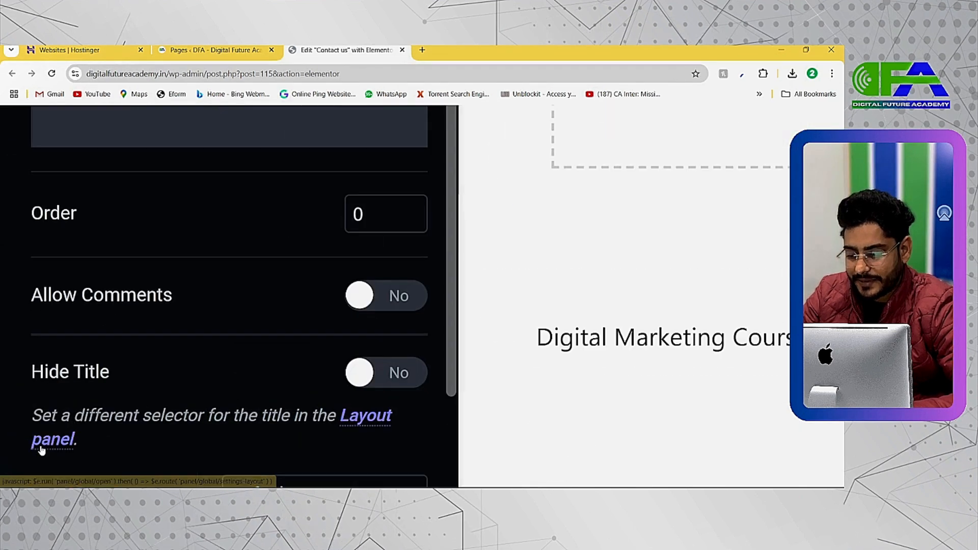
scroll(14, 429, "down", 1)
left_click(321, 391)
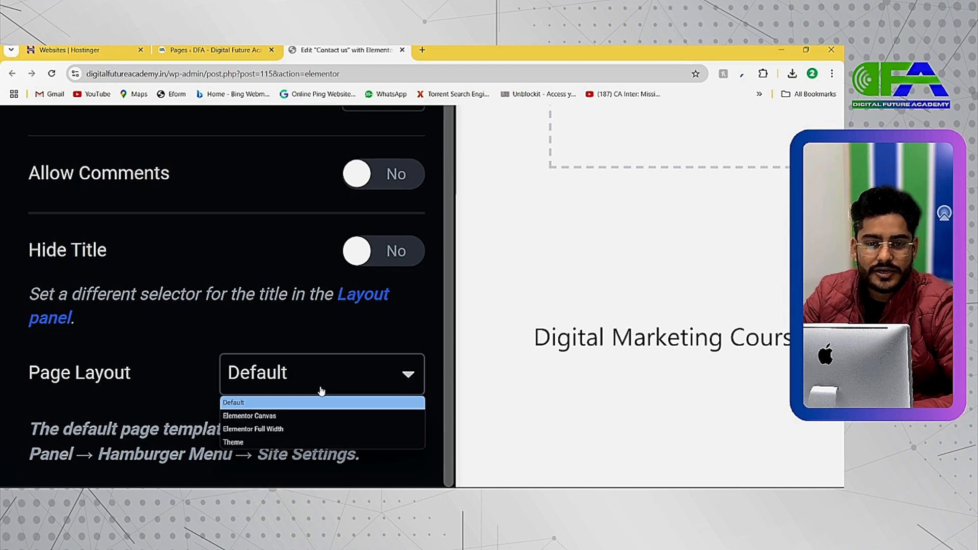
left_click(257, 416)
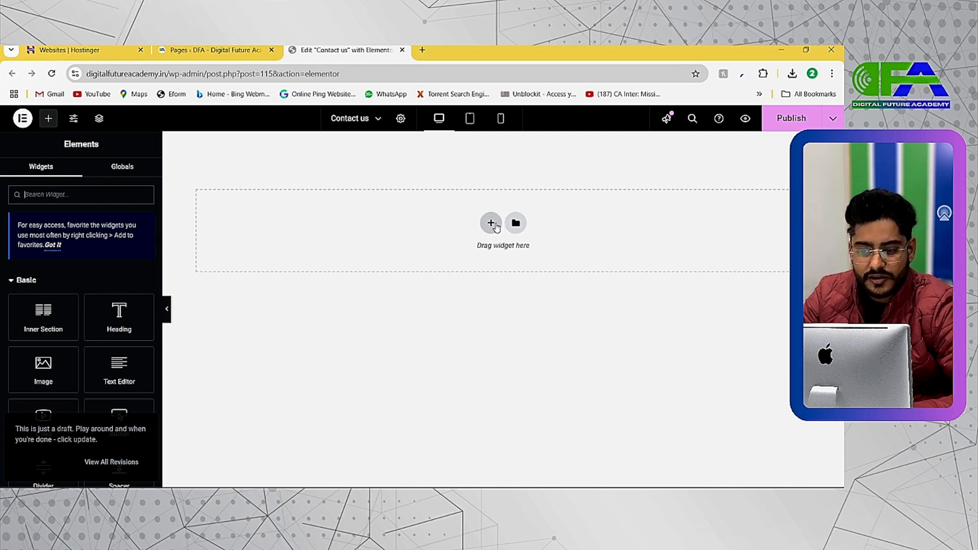
Add a single-column section to the blank page and place a Heading widget in it.
left_click(491, 223)
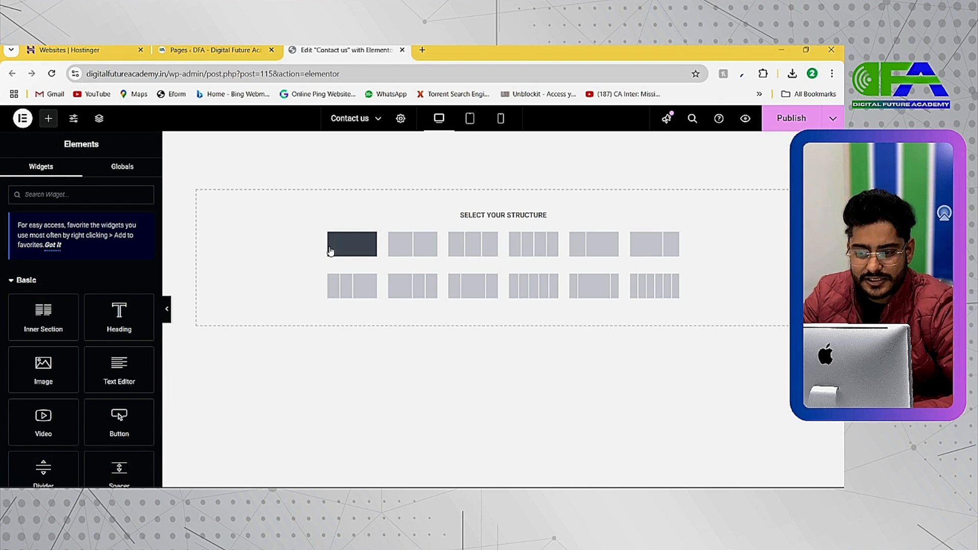
left_click(330, 251)
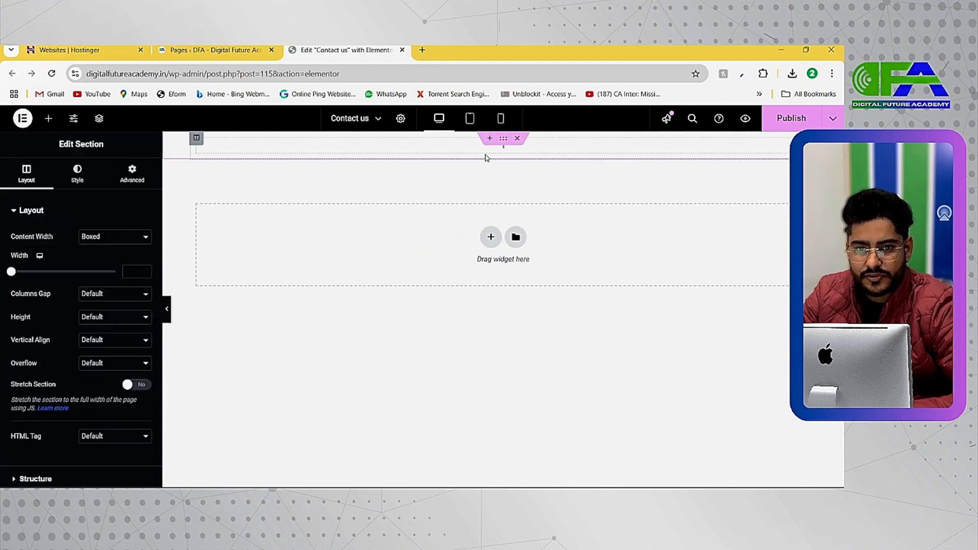
left_click(49, 118)
left_click_drag(119, 313, 369, 149)
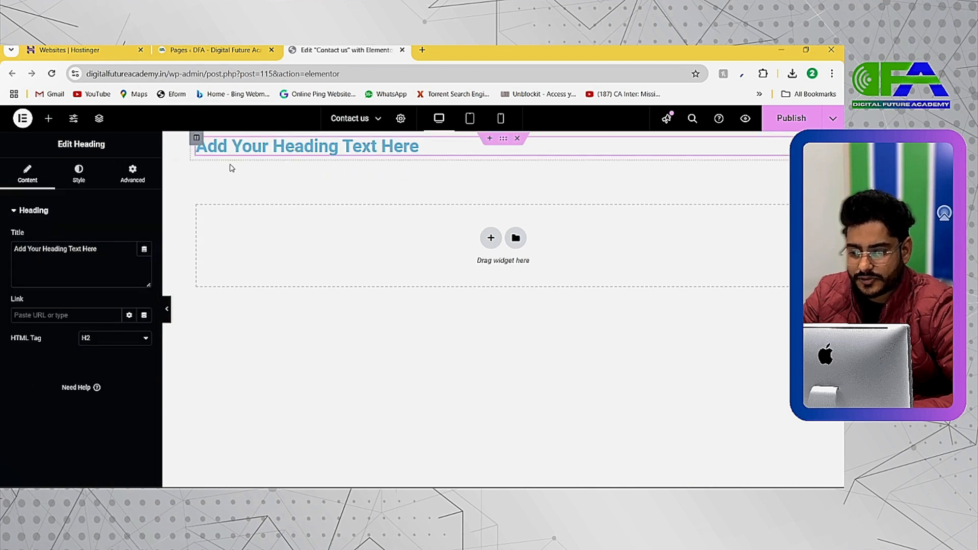
Replace the heading's title with "CONTACT US" and center it.
double_click(111, 248)
type("C")
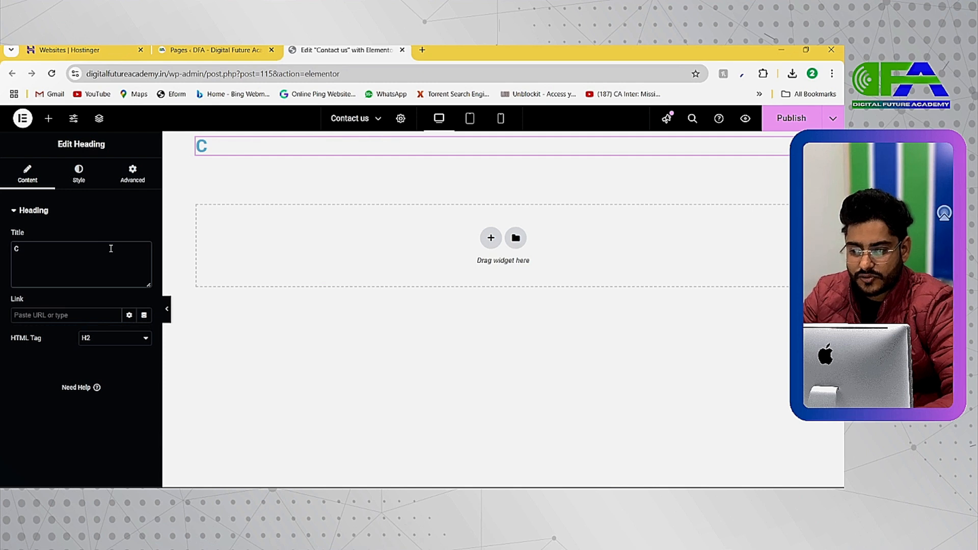
type("ONTACT US")
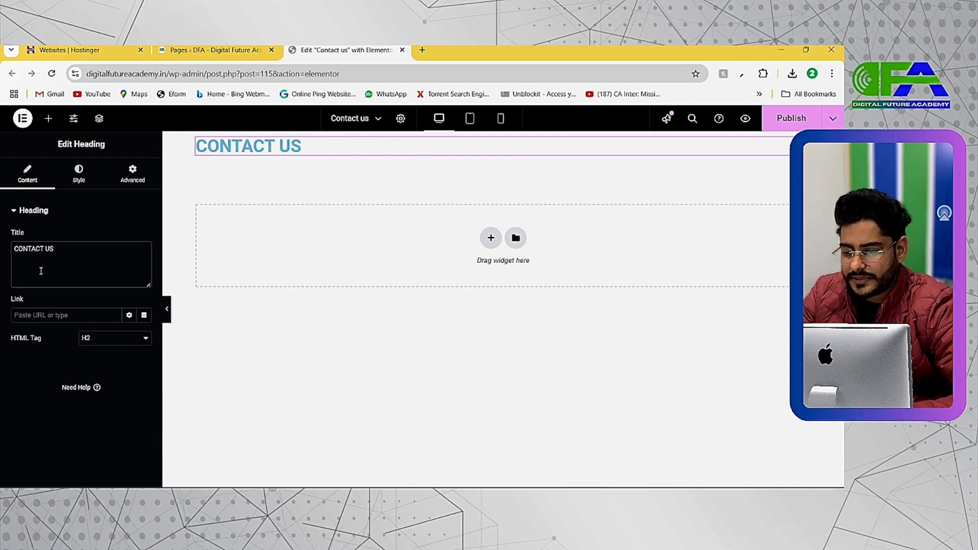
left_click(78, 175)
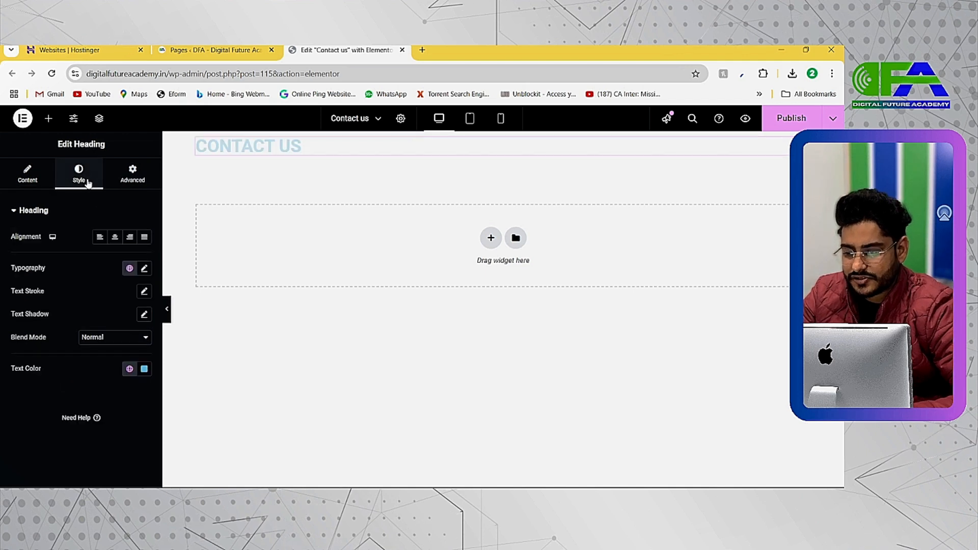
left_click(117, 243)
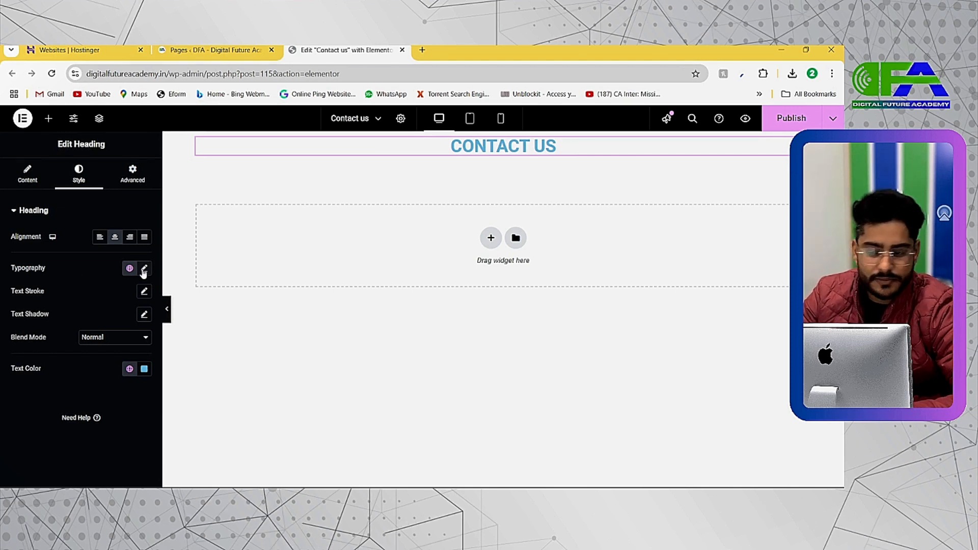
Set the CONTACT US heading's text color to near-black #000102.
left_click(145, 368)
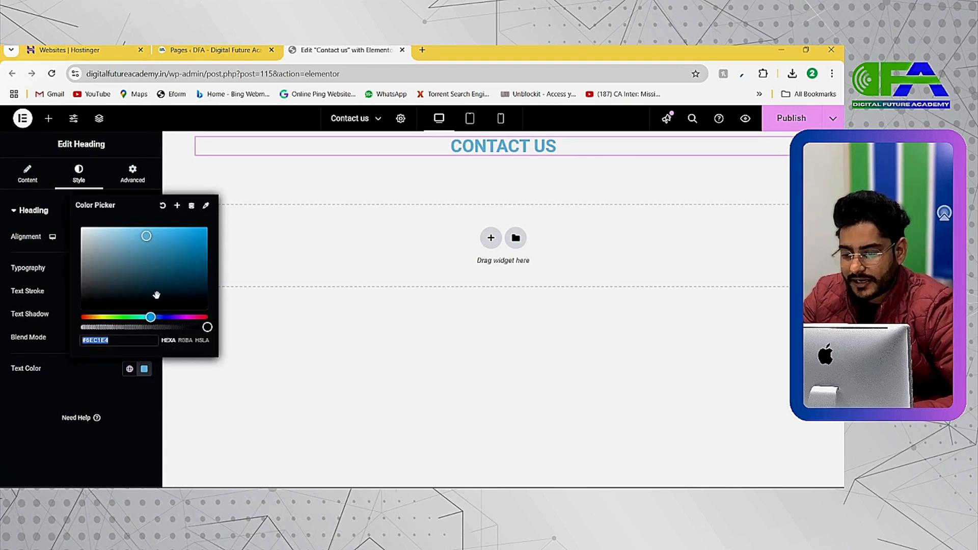
left_click(189, 304)
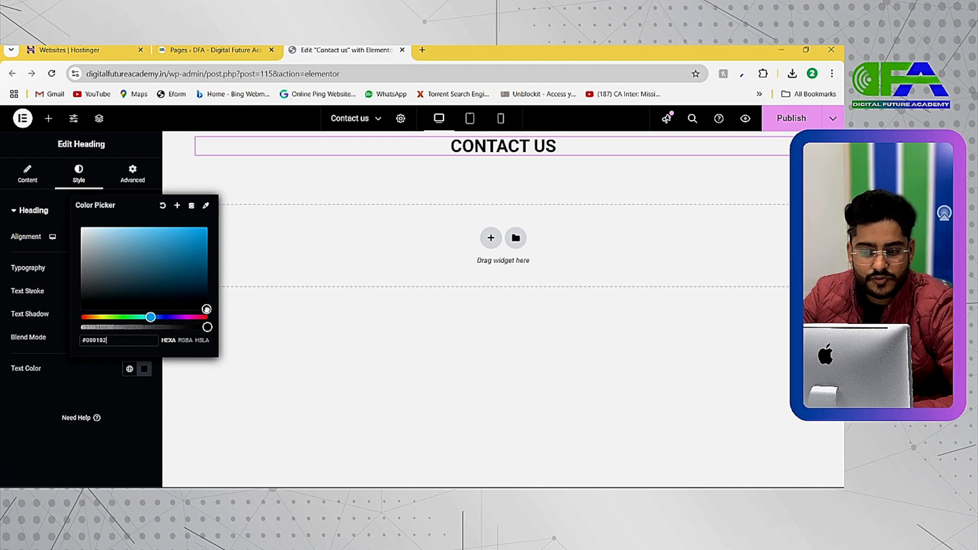
left_click(144, 370)
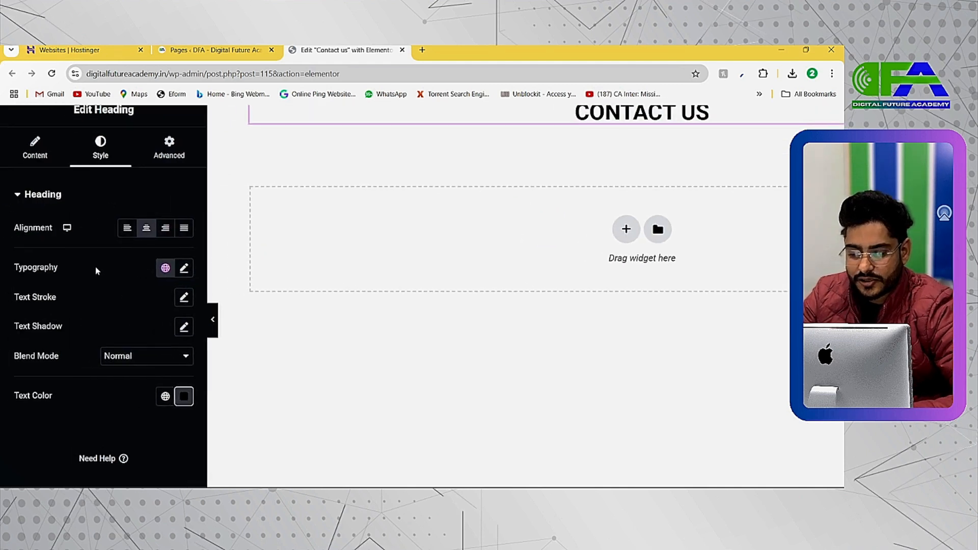
Change the CONTACT US heading's font family to Poppins.
left_click(183, 268)
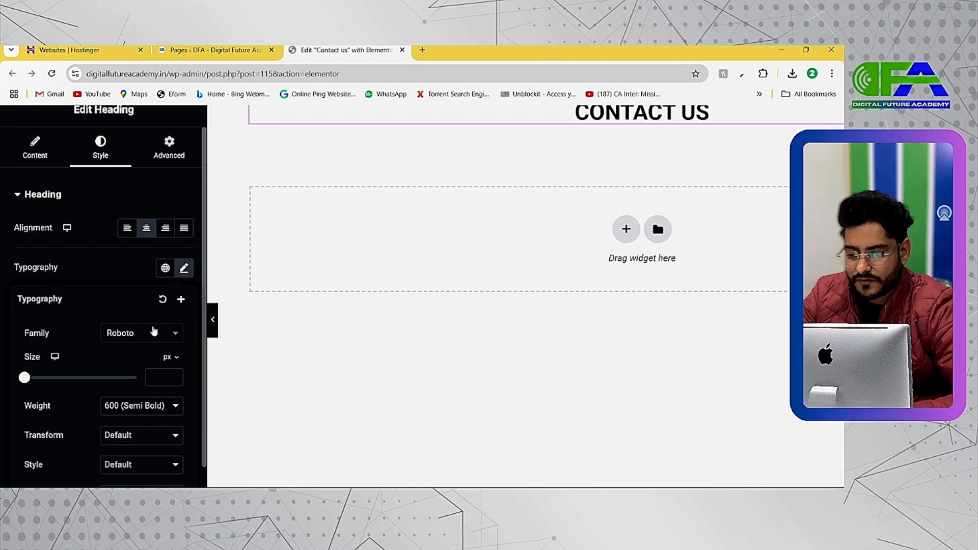
left_click(148, 334)
type("popp")
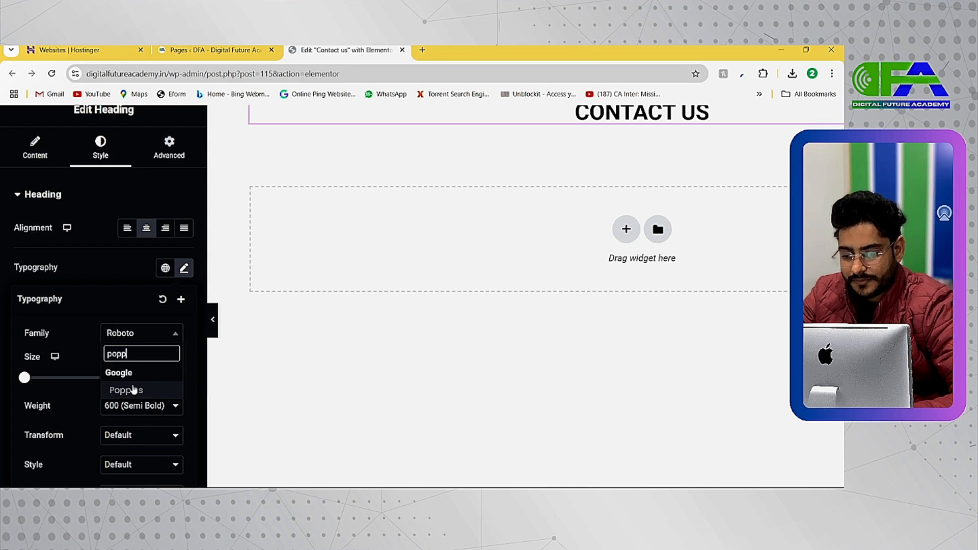
left_click(126, 390)
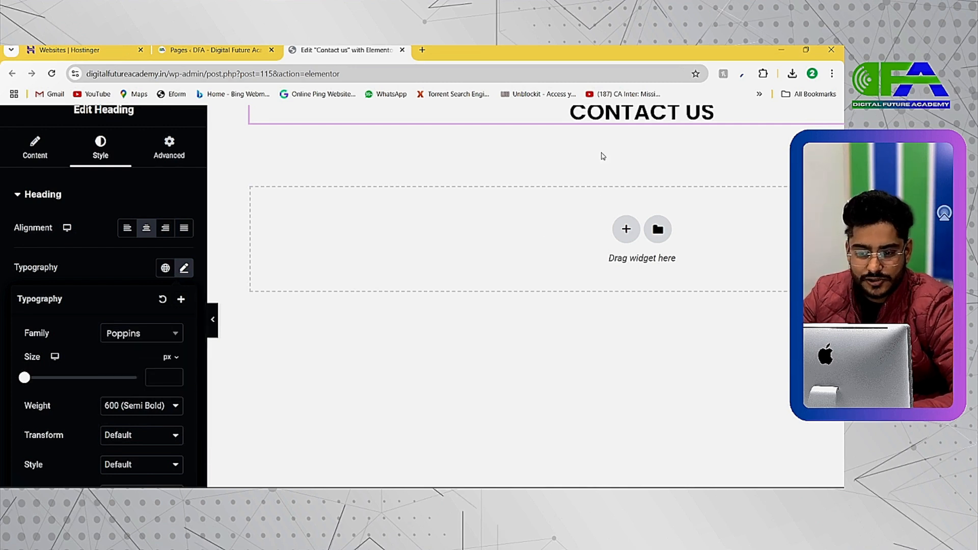
scroll(621, 158, "up", 1)
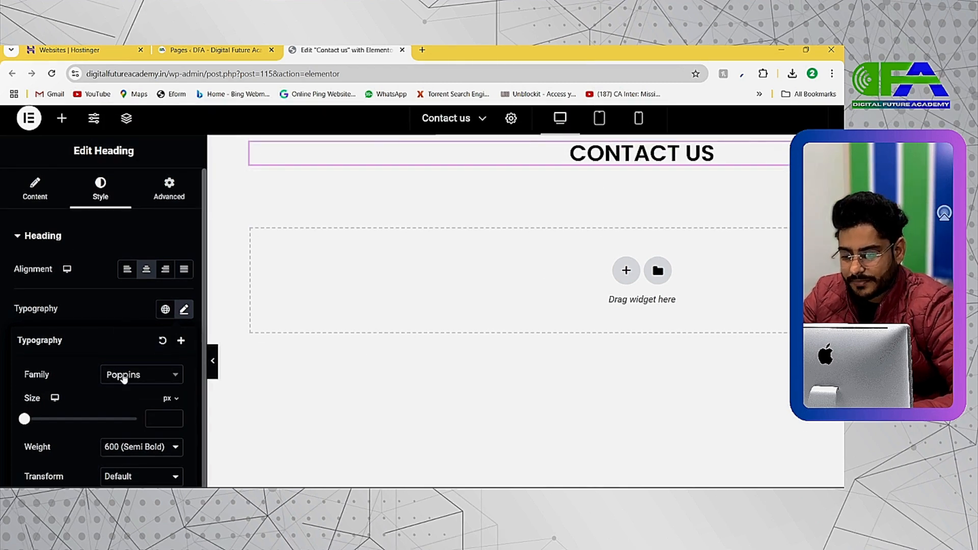
key("ctrl+minus")
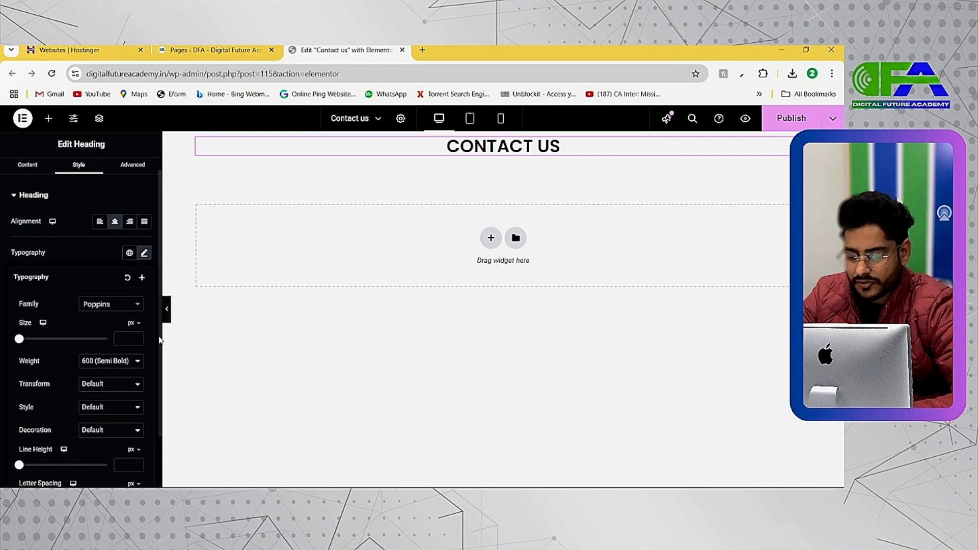
Set the heading's font weight to 300 (Light) and its size to 32 px.
left_click(109, 363)
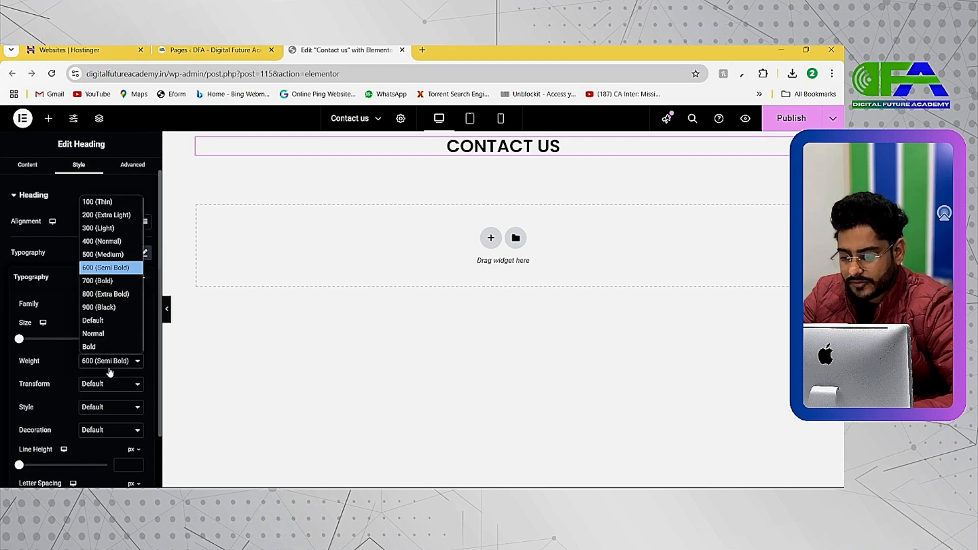
left_click(102, 241)
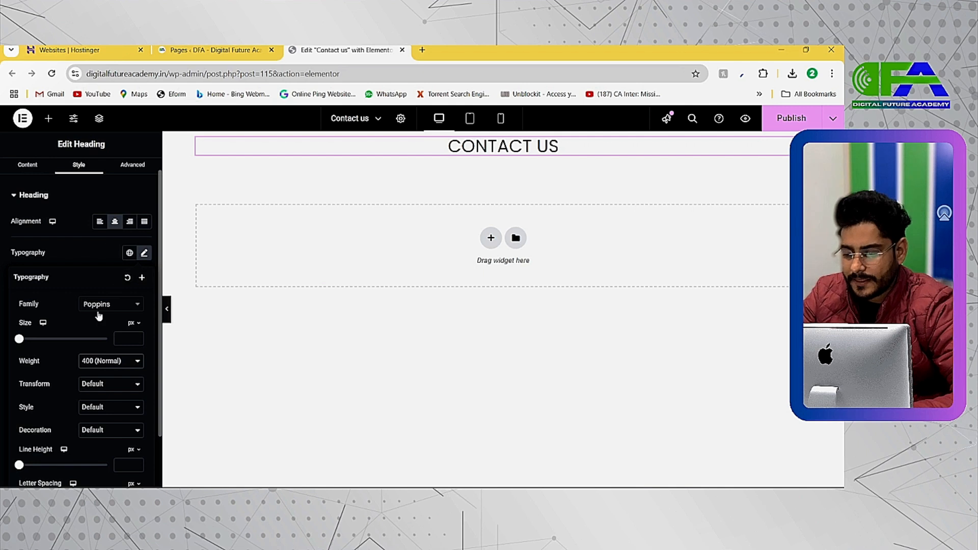
left_click(100, 362)
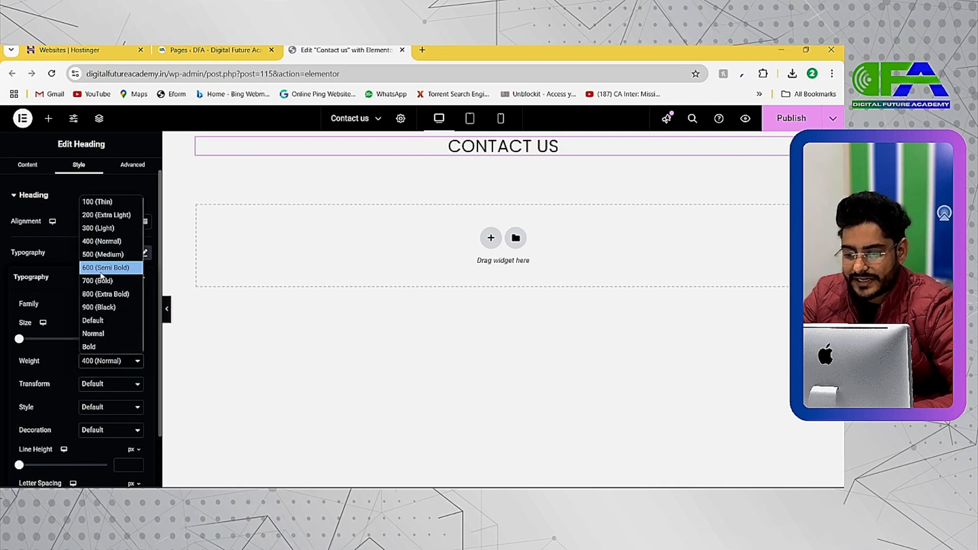
left_click(97, 228)
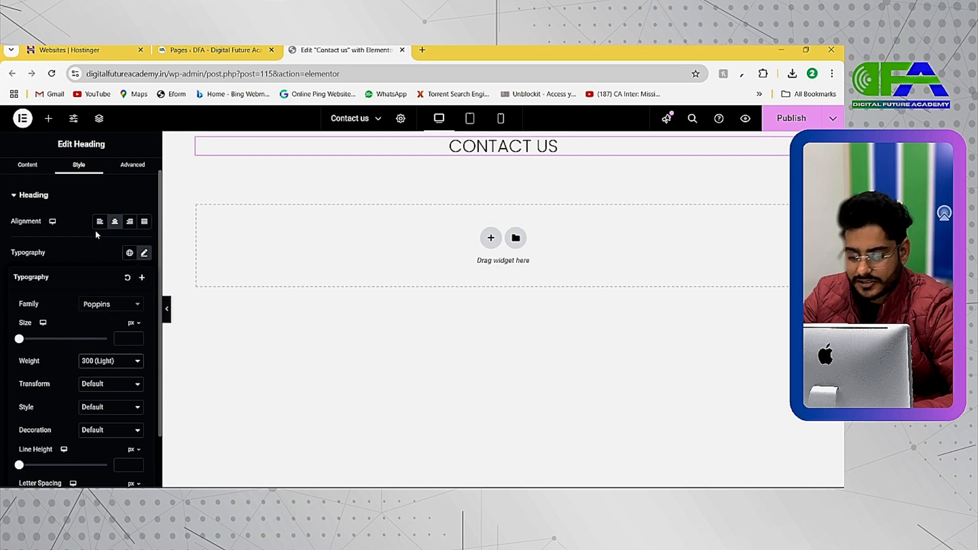
left_click_drag(19, 339, 33, 338)
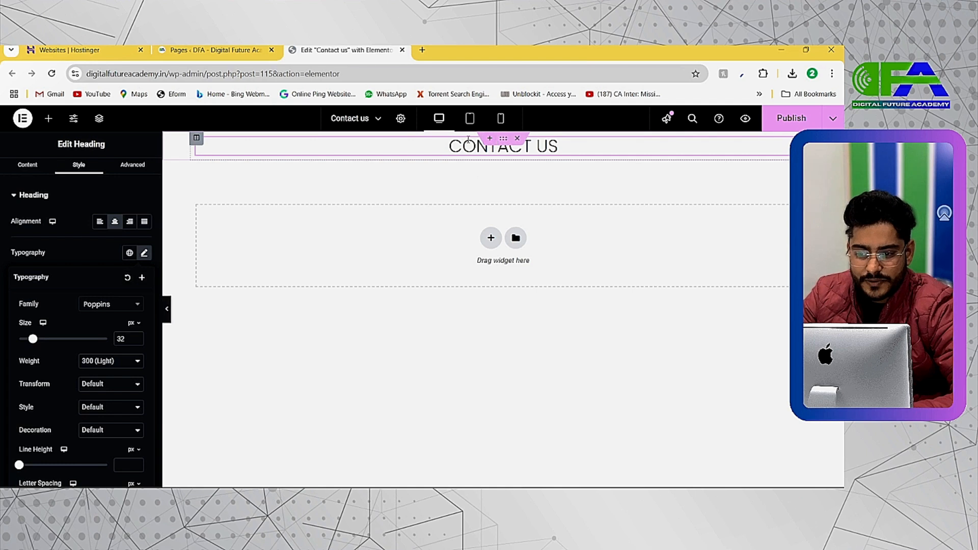
Increase the CONTACT US heading's line height to about 87 px.
scroll(70, 416, "down", 2)
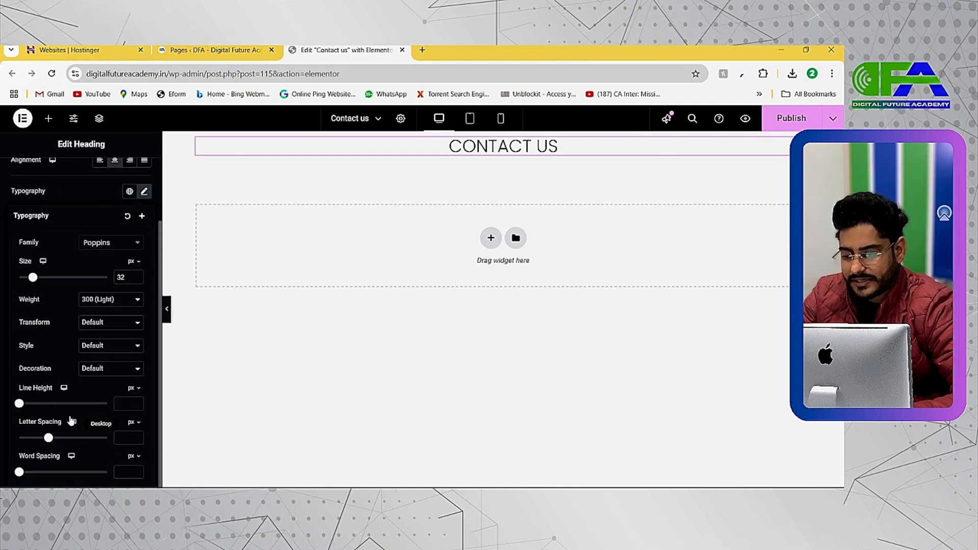
left_click_drag(19, 403, 96, 416)
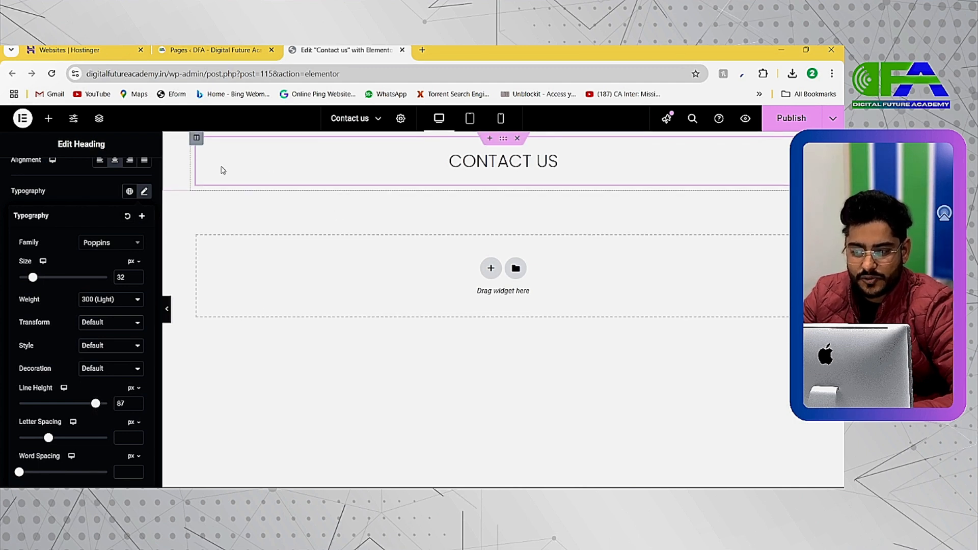
left_click(287, 201)
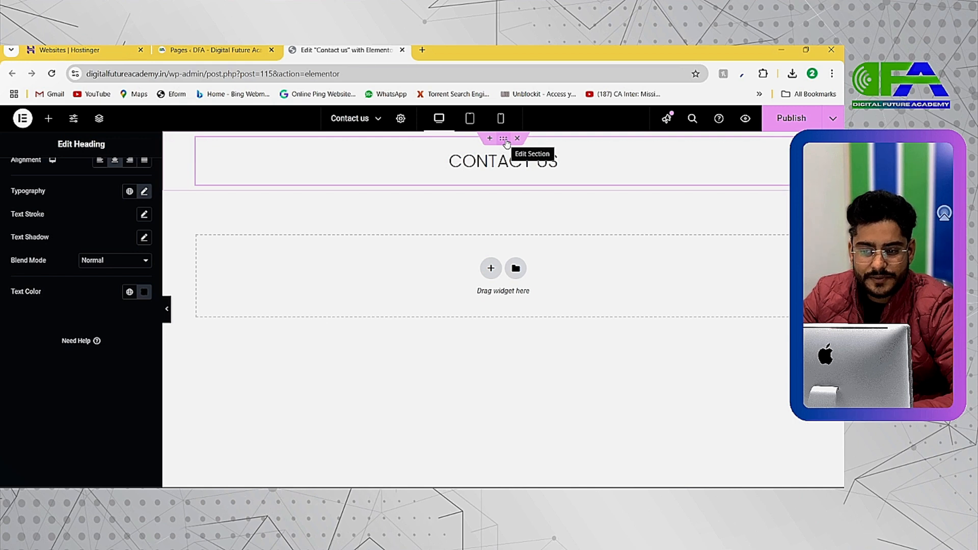
Select the section holding the CONTACT US heading and set its background type to Gradient.
left_click(505, 143)
scroll(507, 144, "up", 3)
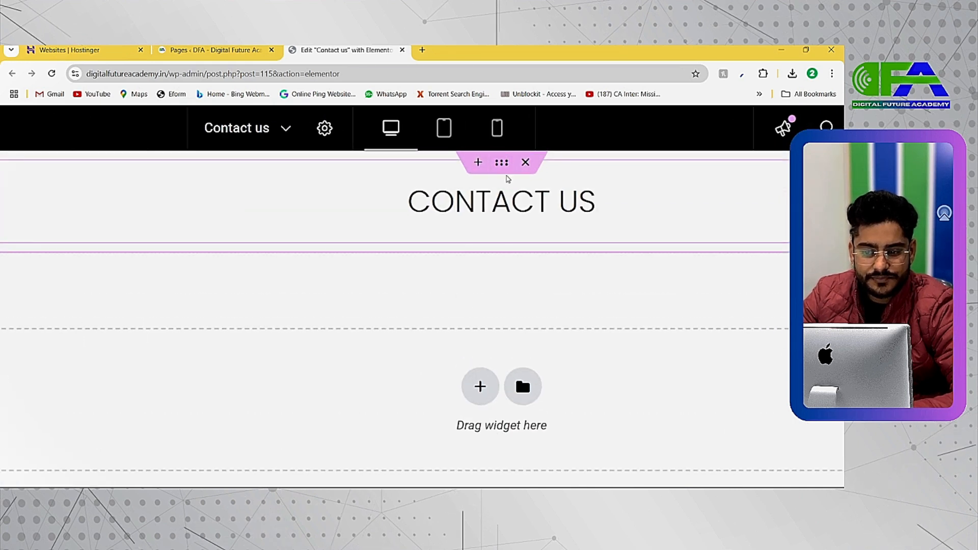
scroll(501, 162, "down", 3)
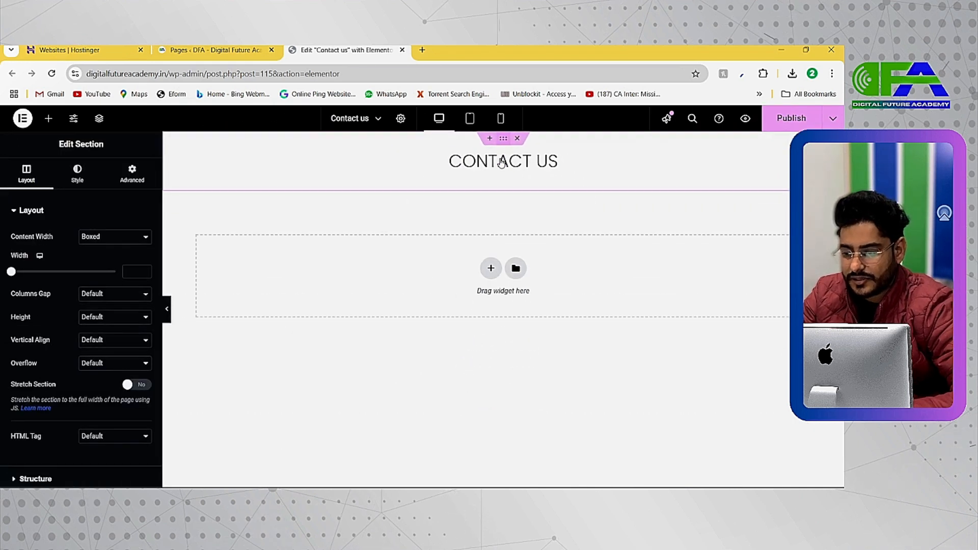
left_click(77, 174)
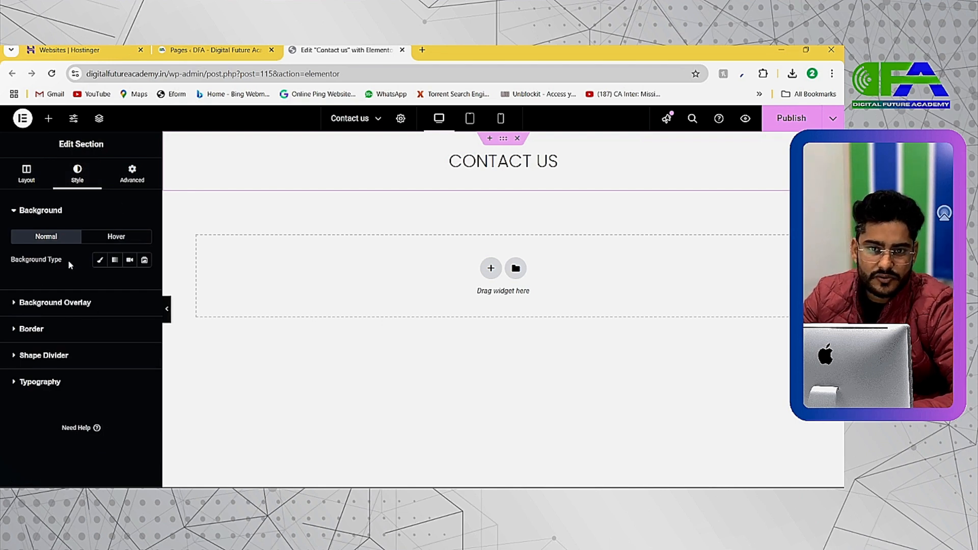
left_click(99, 261)
scroll(59, 350, "up", 5)
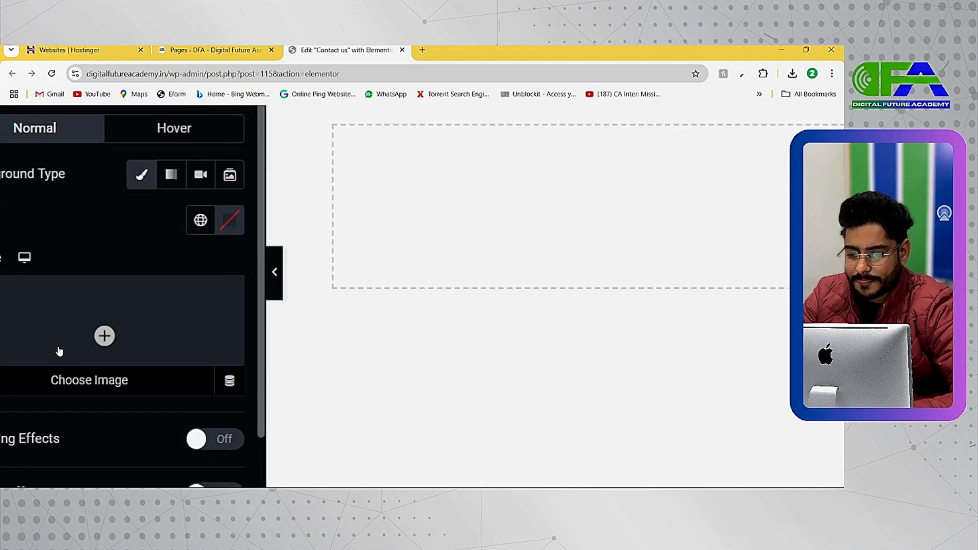
scroll(116, 321, "left", 1)
scroll(146, 318, "down", 5)
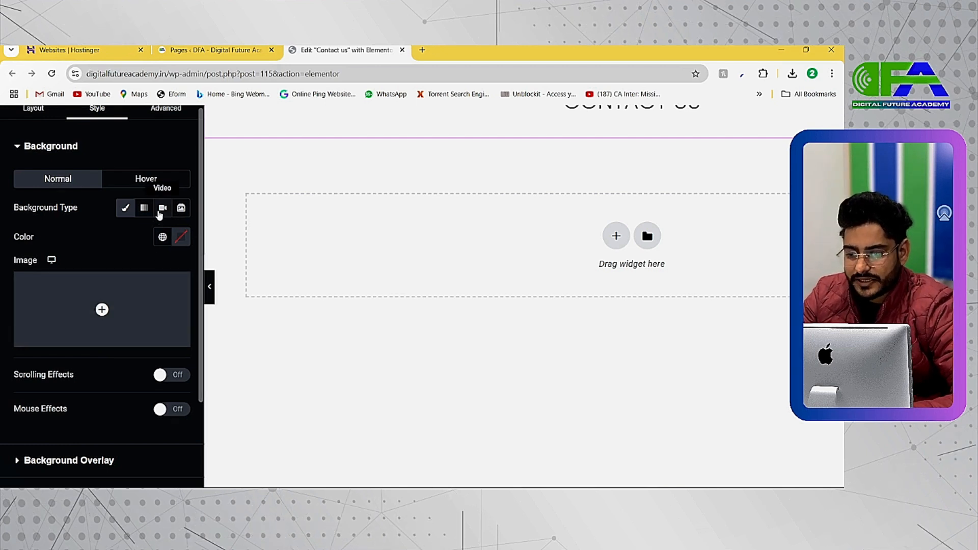
left_click(145, 209)
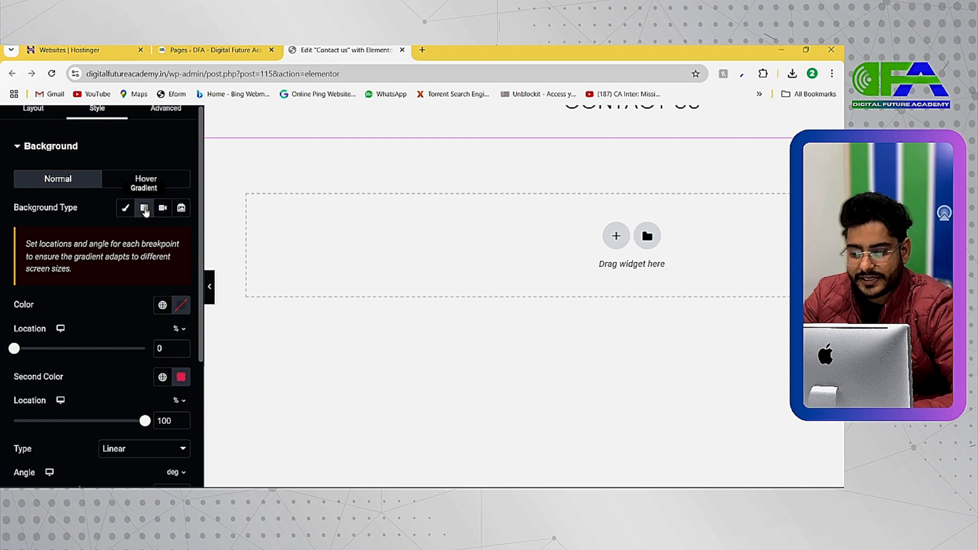
key("ctrl+minus")
key("ctrl+minus")
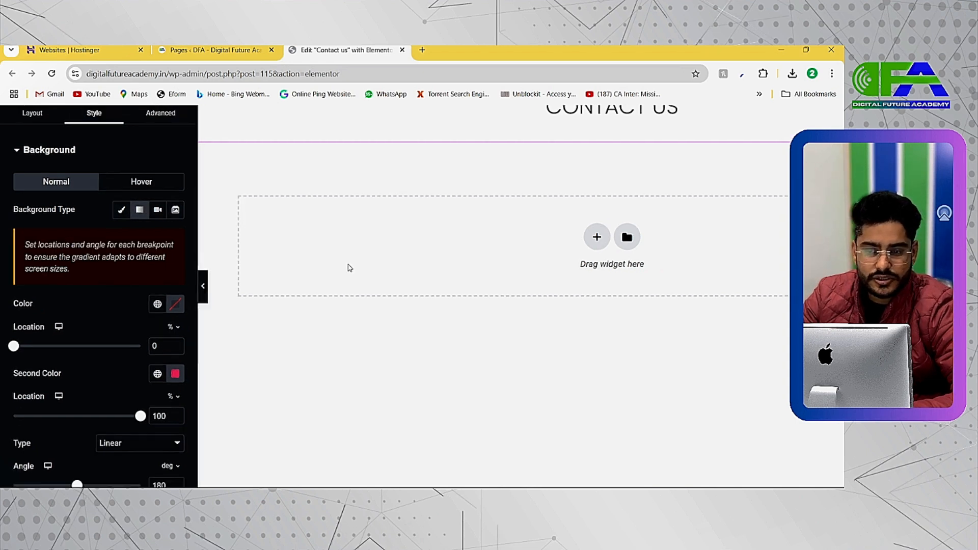
Set the section gradient's first color to a dark navy blue, about #192A4B.
left_click(145, 324)
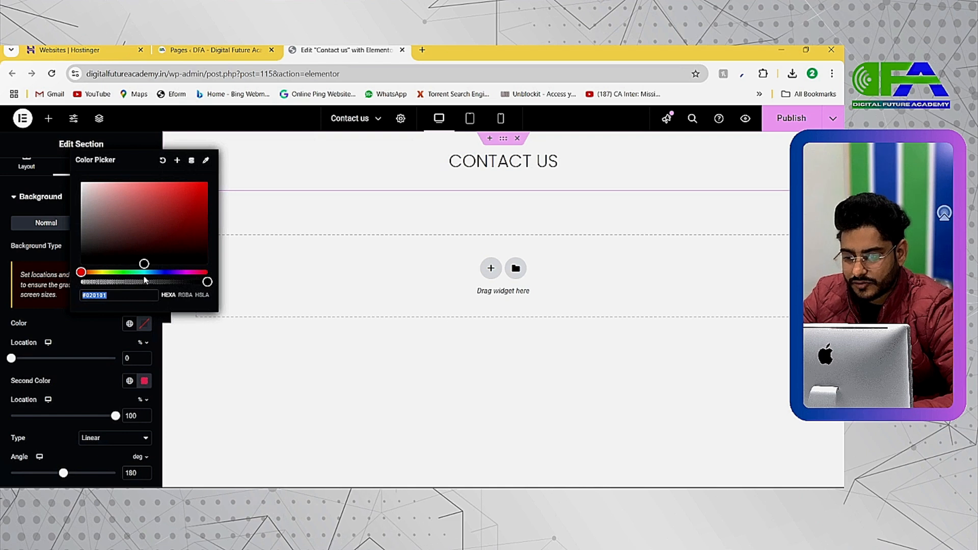
left_click(158, 272)
mouse_move(155, 244)
left_mouse_down()
mouse_move(156, 216)
mouse_move(155, 242)
left_mouse_up()
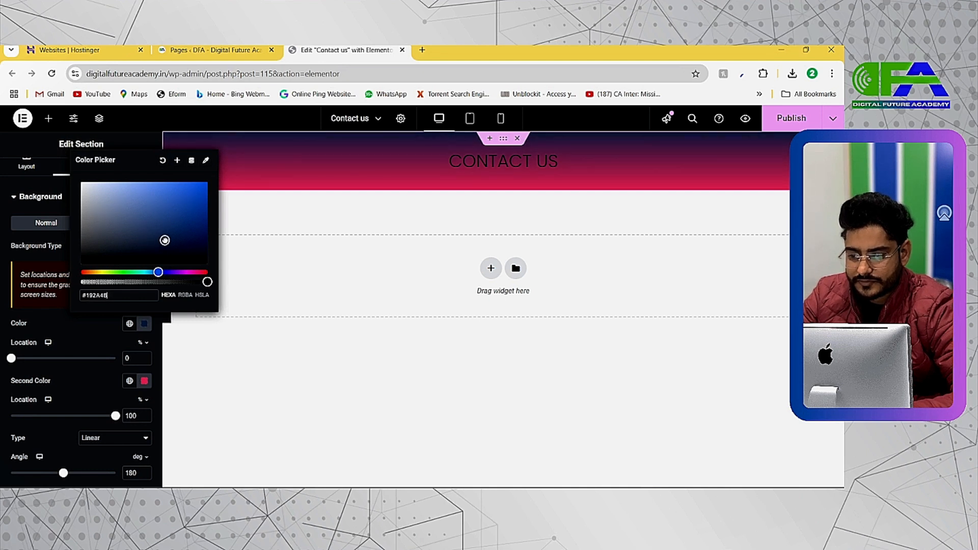
scroll(108, 349, "down", 1)
left_click(63, 357)
Set the section gradient's second color to white.
left_click(143, 370)
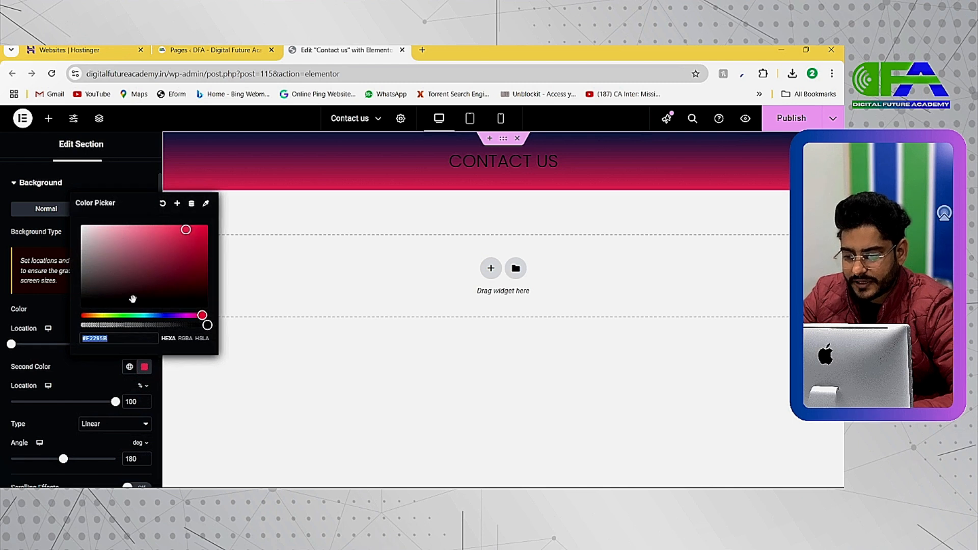
left_click_drag(123, 282, 81, 224)
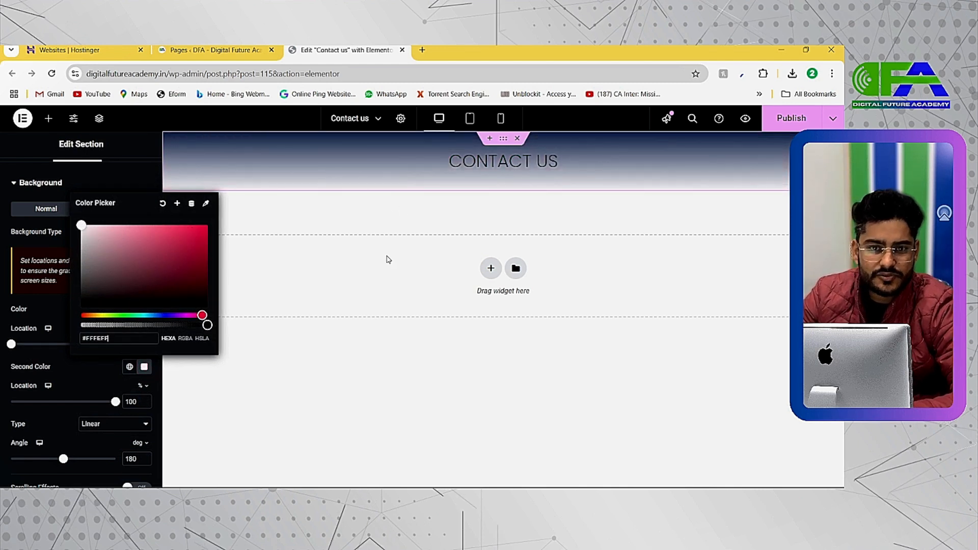
left_click(55, 372)
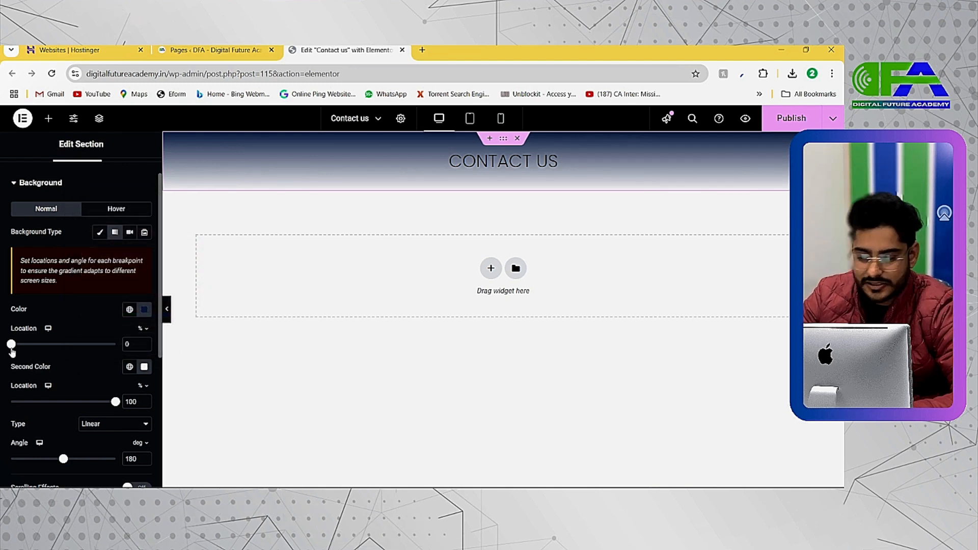
Try out different locations for the section gradient's first and second colors.
scroll(8, 348, "up", 3)
scroll(7, 348, "down", 3)
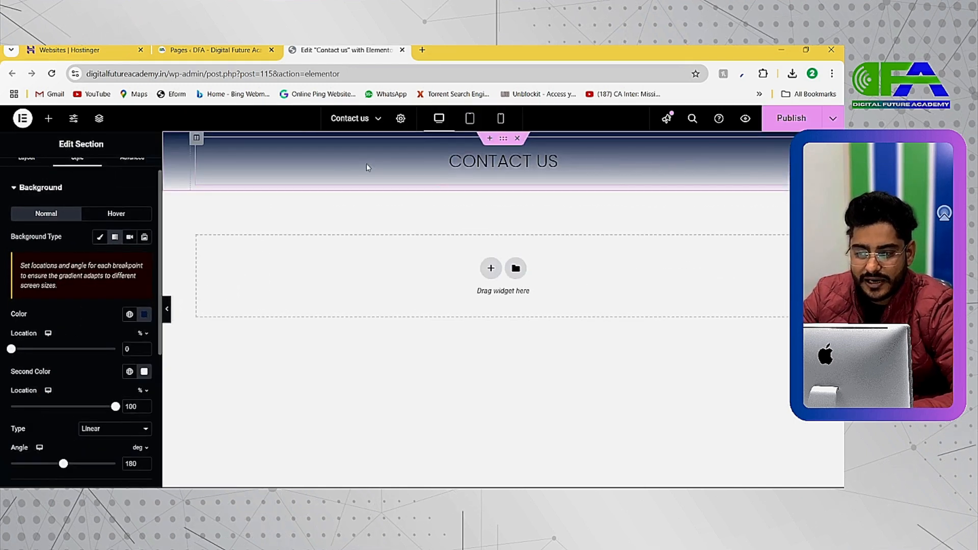
mouse_move(19, 354)
left_mouse_down()
mouse_move(115, 353)
mouse_move(46, 350)
mouse_move(11, 368)
left_mouse_up()
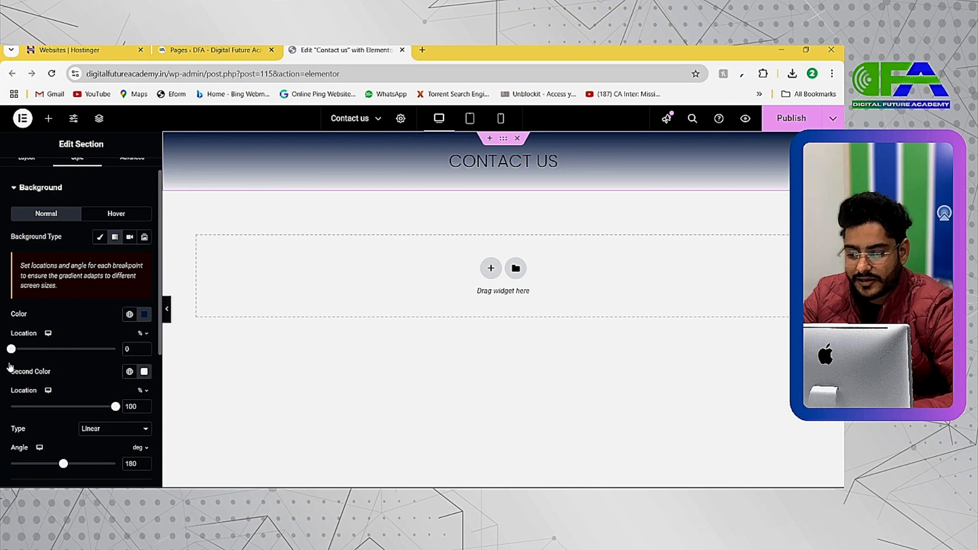
scroll(92, 374, "down", 1)
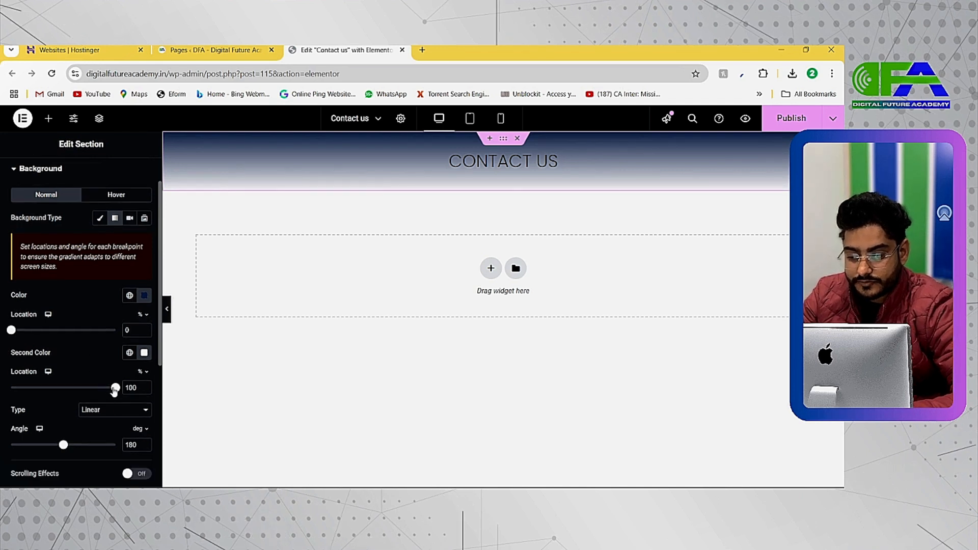
mouse_move(114, 390)
left_mouse_down()
mouse_move(22, 388)
mouse_move(115, 388)
left_mouse_up()
scroll(115, 380, "down", 1)
scroll(117, 377, "down", 1)
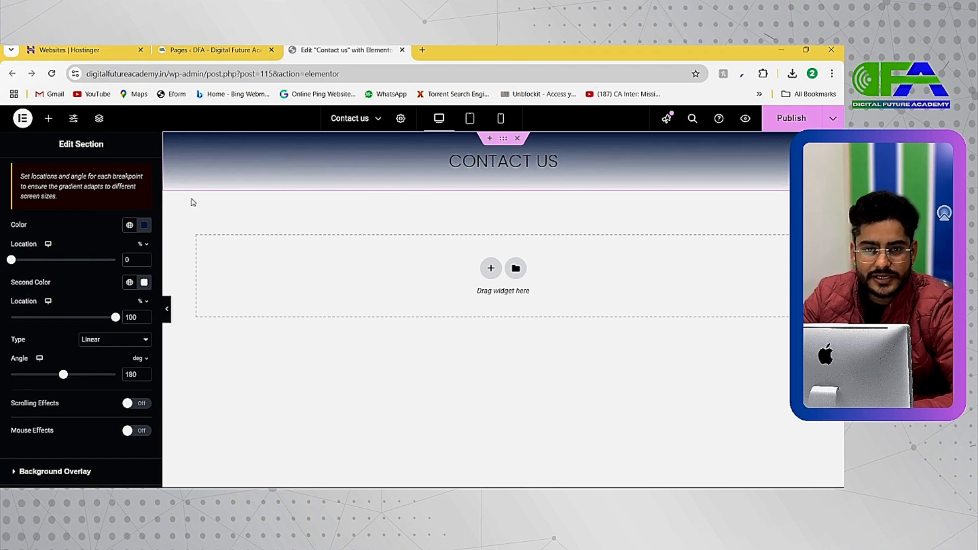
Change the section gradient's type to Radial and set its first color to white, #FFFFFF.
left_click(126, 340)
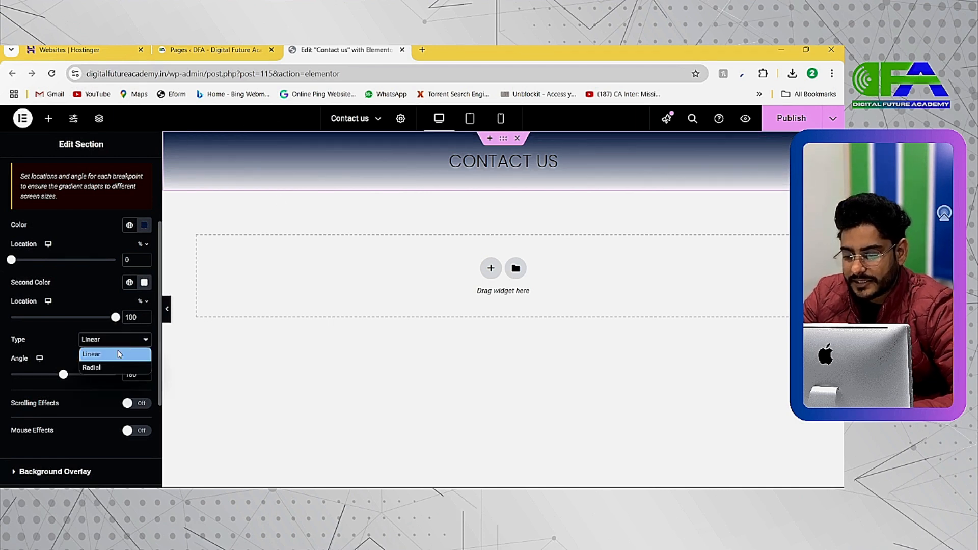
left_click(105, 367)
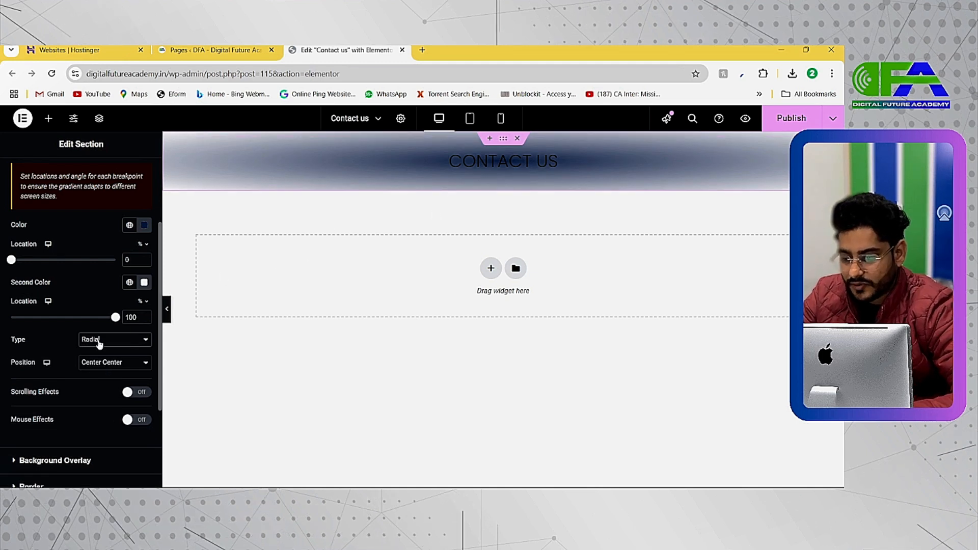
left_click(144, 227)
left_click_drag(105, 284, 66, 256)
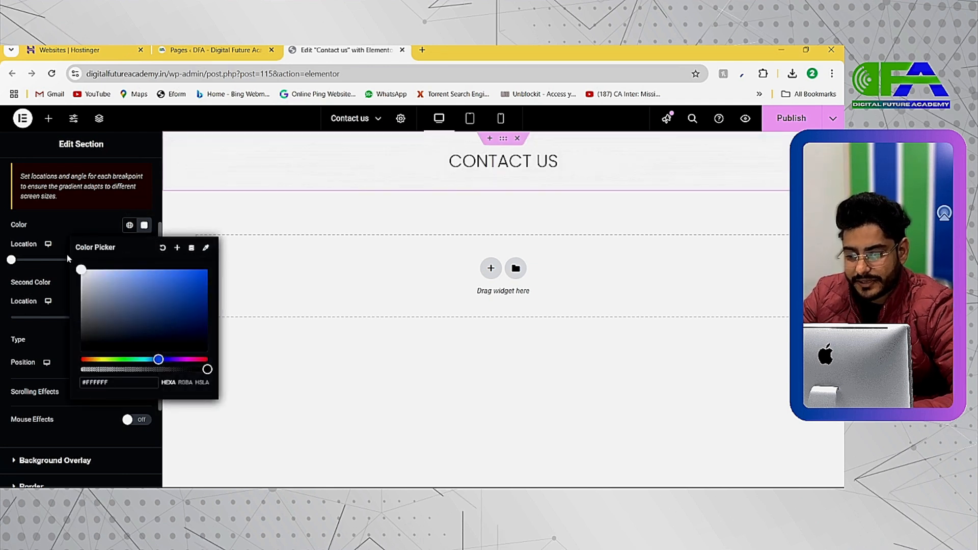
left_click(92, 224)
Set the section gradient's second color to a muted blue, about #5581A2.
left_click(144, 282)
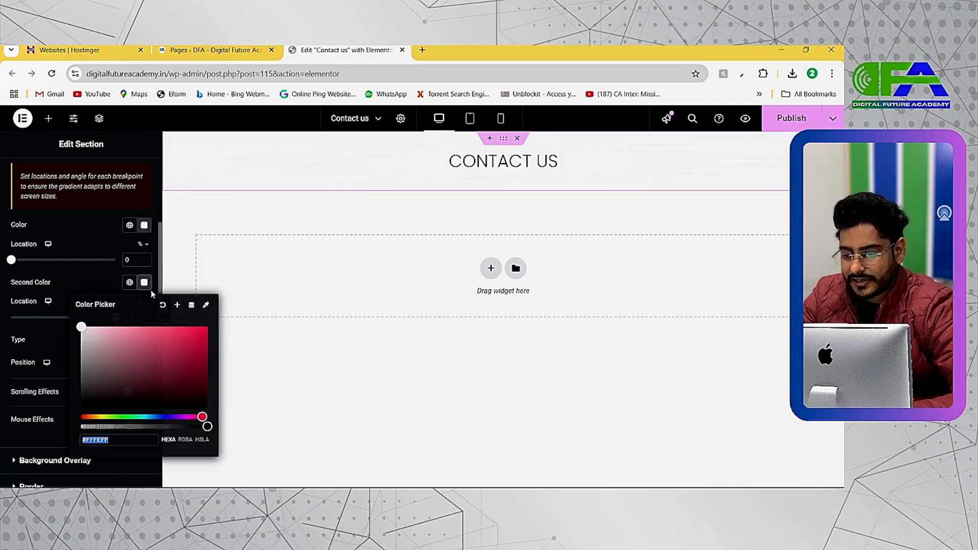
left_click(151, 417)
left_click(158, 379)
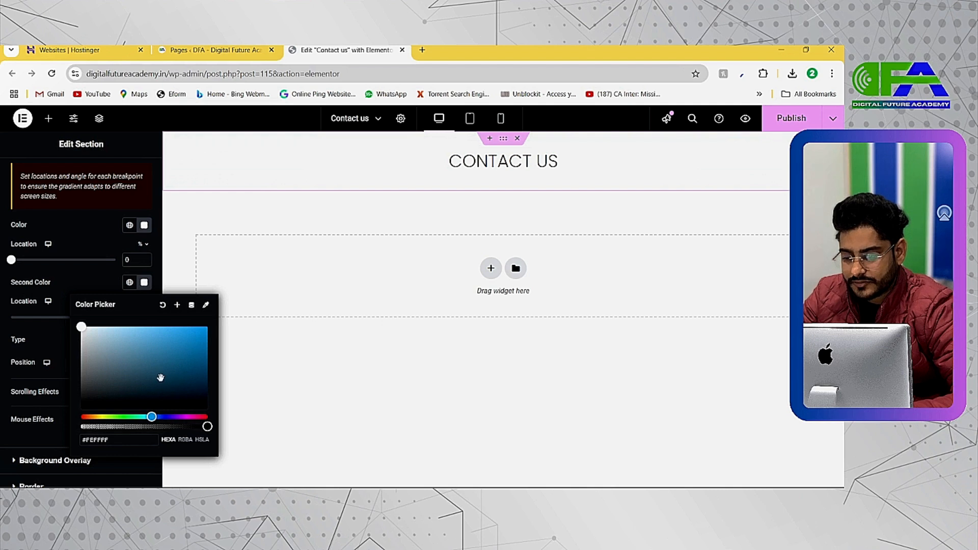
mouse_move(151, 417)
left_mouse_down()
mouse_move(136, 417)
mouse_move(173, 424)
mouse_move(153, 425)
left_mouse_up()
left_click_drag(158, 378, 141, 357)
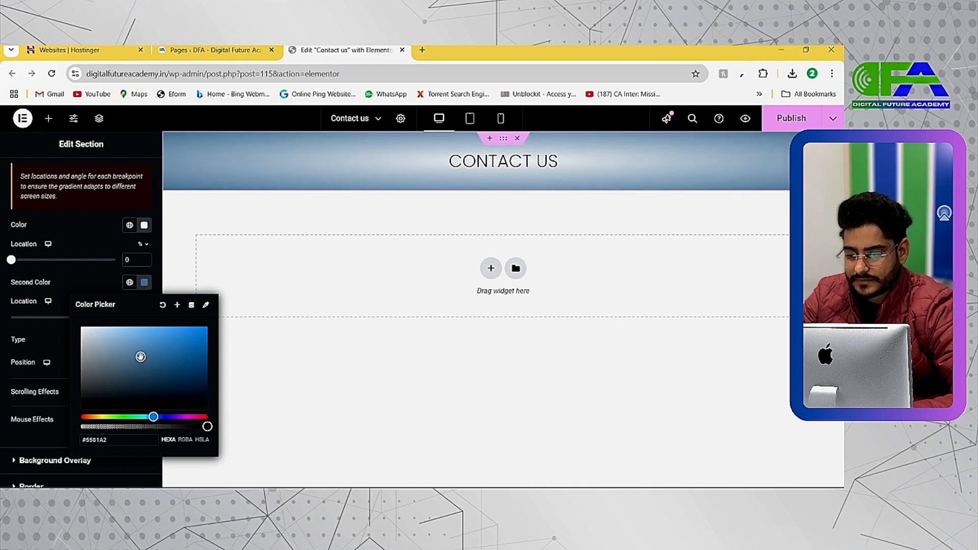
left_click(94, 247)
Try shifting the gradient's color locations, and compare the Linear type with Radial before going back to Radial.
mouse_move(116, 317)
left_mouse_down()
mouse_move(71, 318)
mouse_move(130, 314)
left_mouse_up()
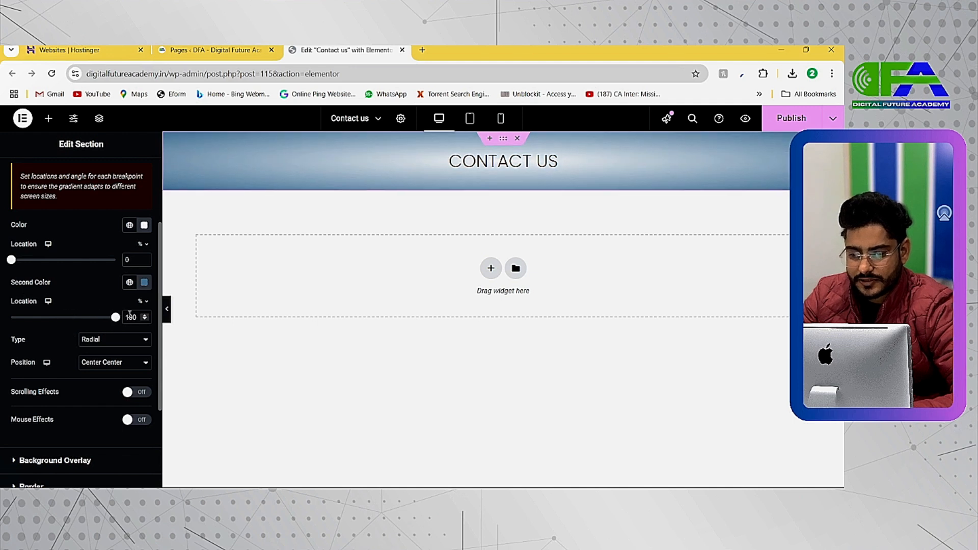
mouse_move(11, 261)
left_mouse_down()
mouse_move(93, 262)
mouse_move(9, 279)
left_mouse_up()
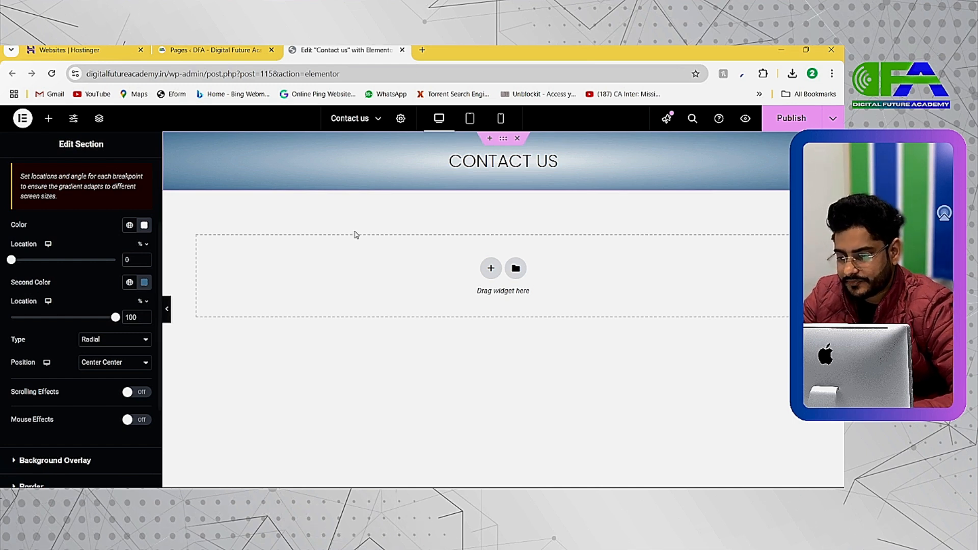
left_click(138, 339)
left_click(108, 356)
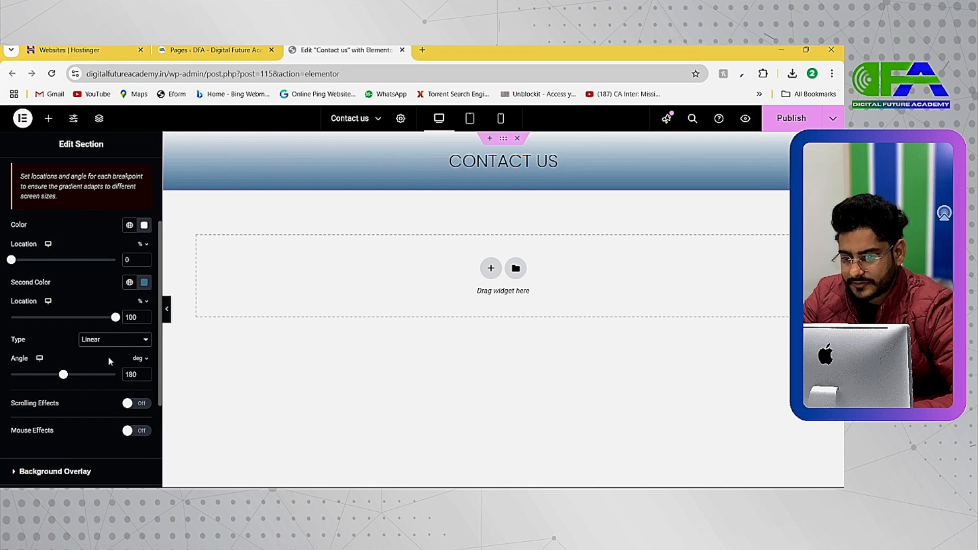
left_click(108, 340)
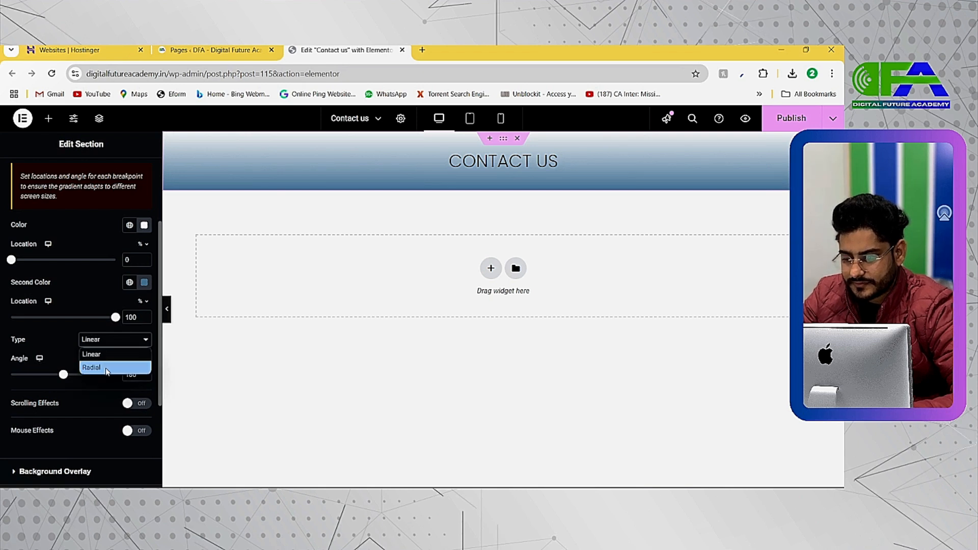
left_click(107, 366)
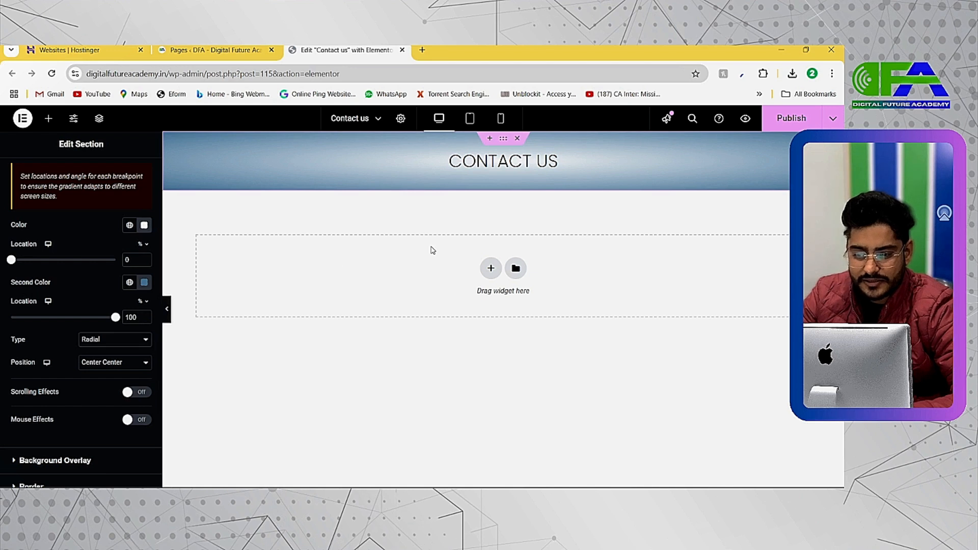
Check the map area on the Wellness demo's contact page and add a one-column section below the CONTACT US heading in Elementor.
key("alt+Tab")
scroll(402, 198, "up", 2)
scroll(389, 199, "up", 5)
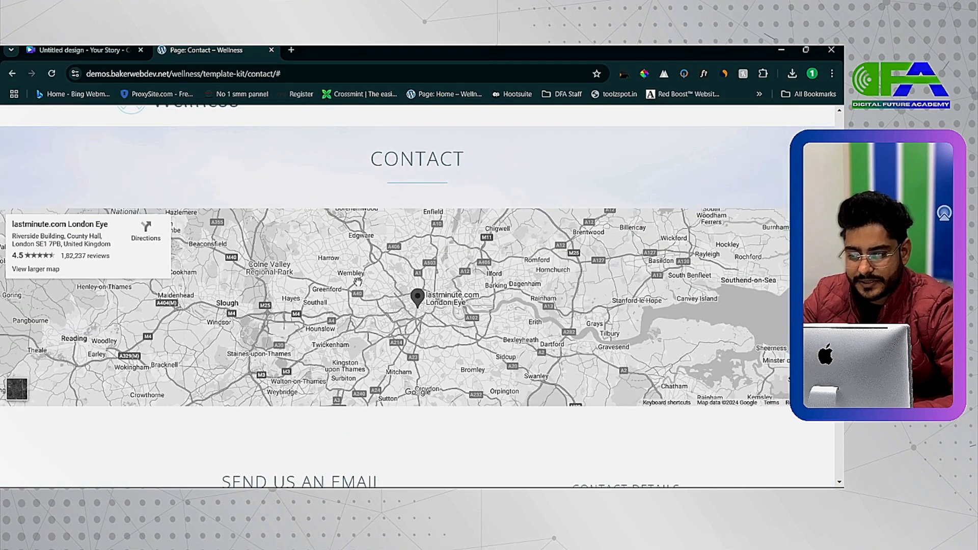
key("alt+Tab")
left_click(490, 268)
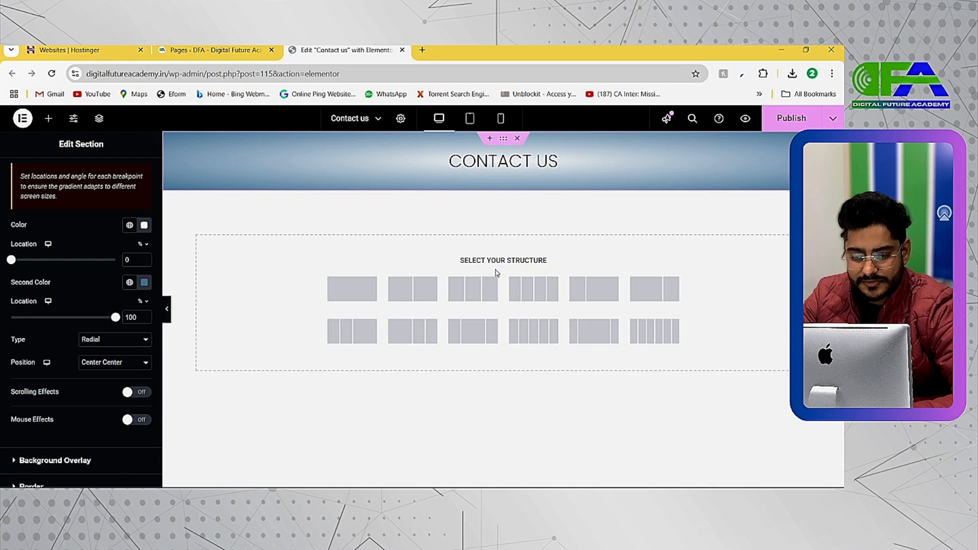
left_click(336, 293)
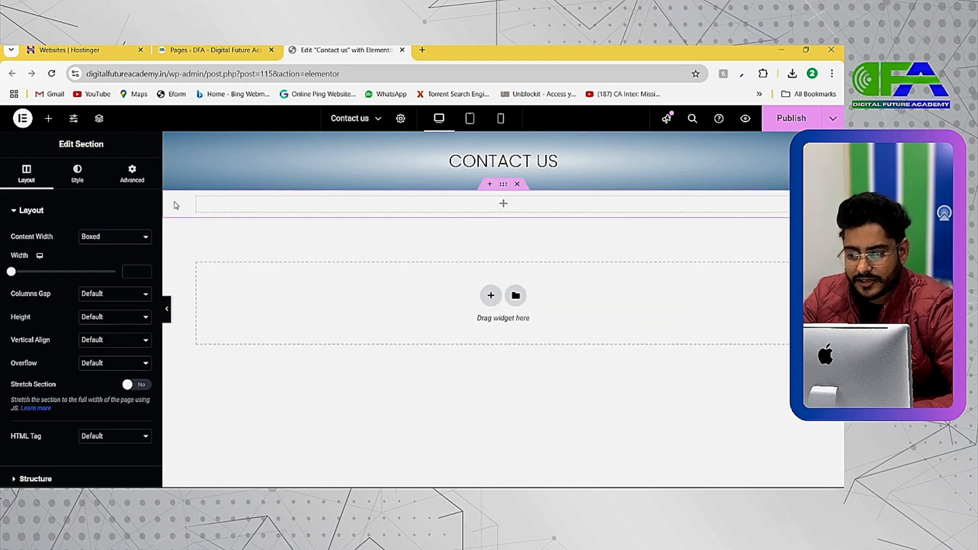
Reset the new column's style and add a Google Maps widget to it, searching the widgets for "map".
left_click(196, 196)
right_click(197, 198)
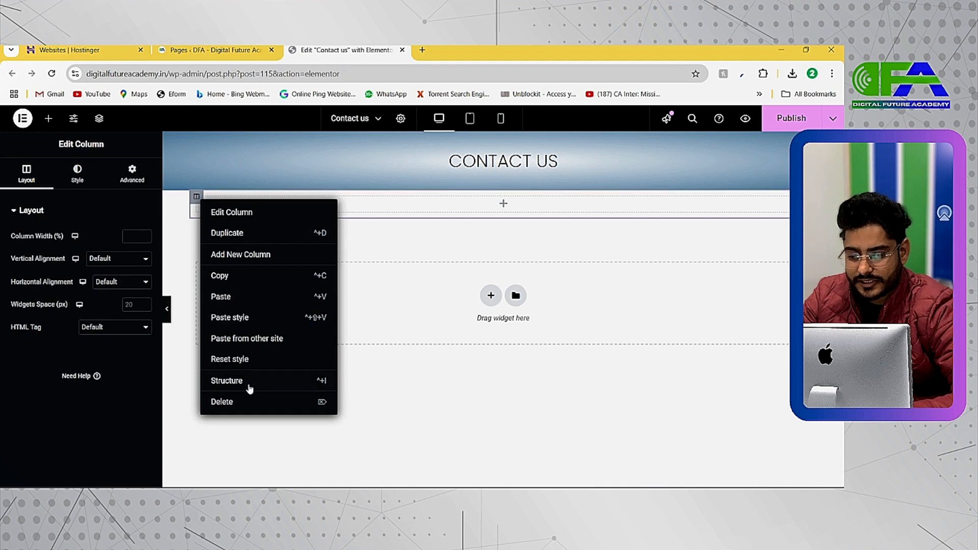
left_click(240, 358)
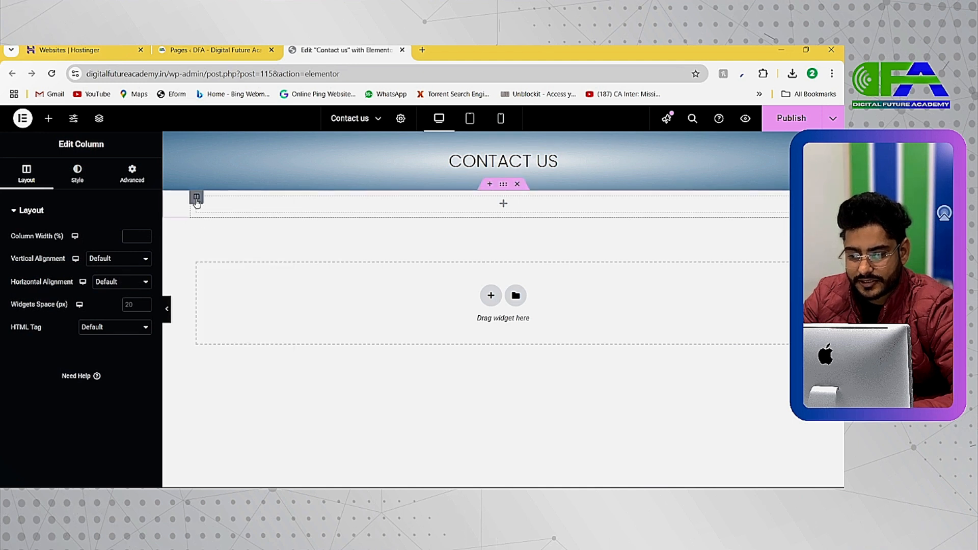
left_click(48, 119)
type("map")
left_click_drag(38, 272, 195, 203)
left_click_drag(43, 290, 283, 209)
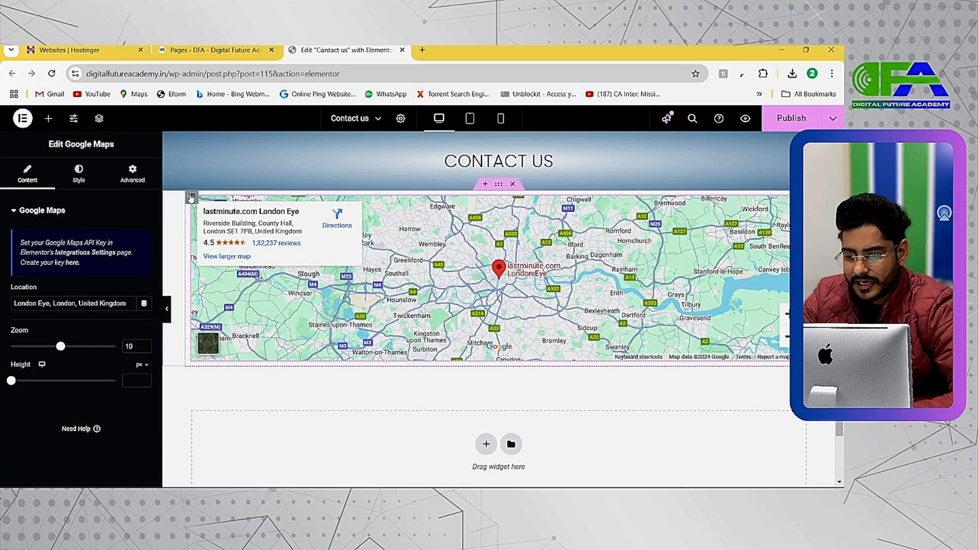
Select the Google Maps widget and set its location to Digital Future Academy.
left_click(192, 197)
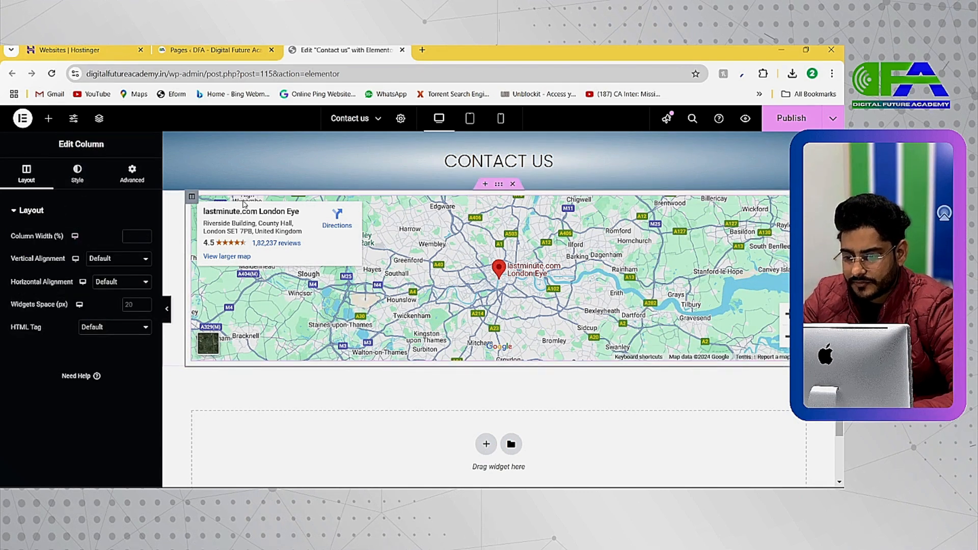
left_click(399, 229)
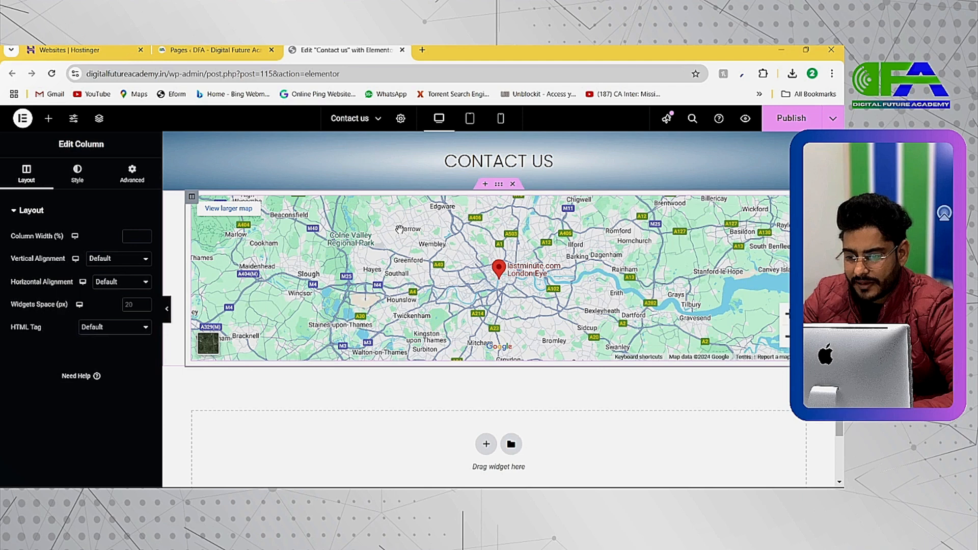
left_click(676, 212)
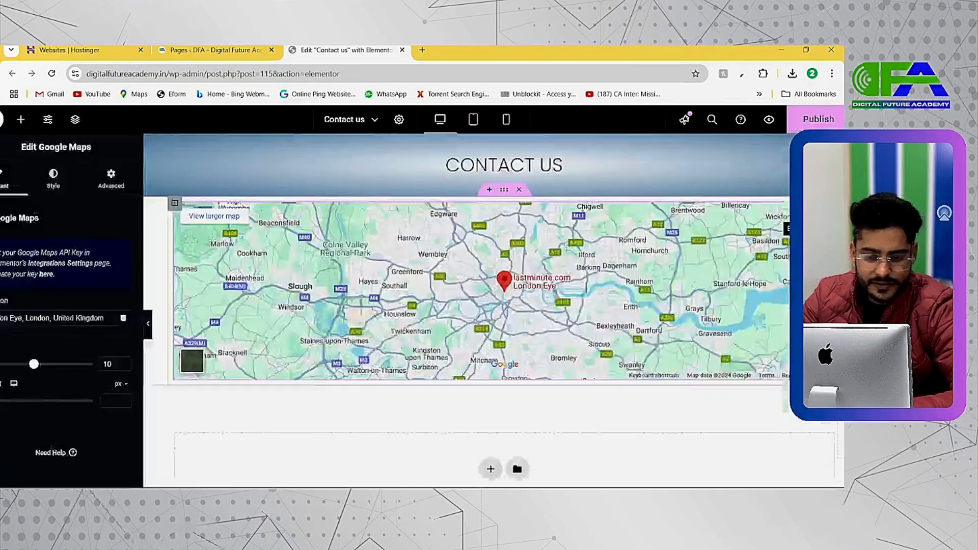
triple_click(25, 319)
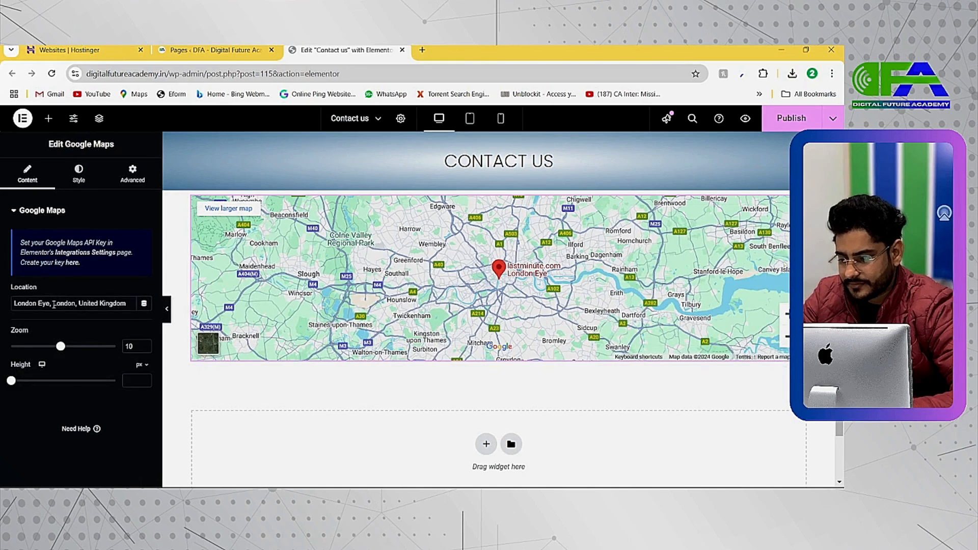
type("Digit")
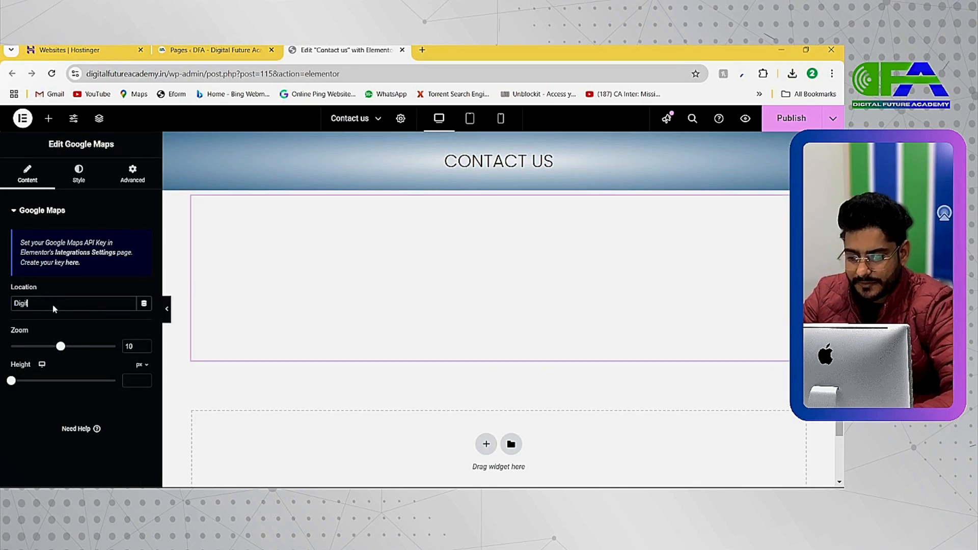
type("al Future ")
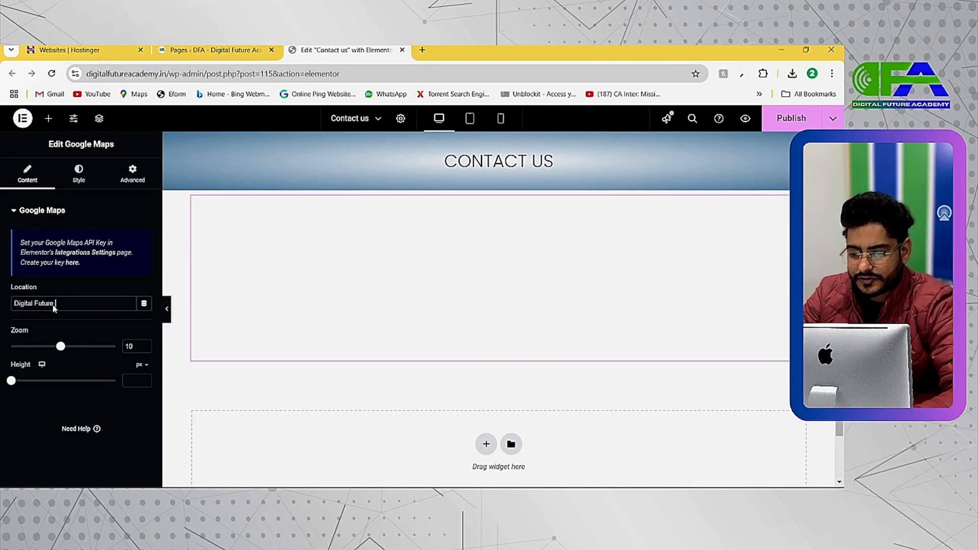
type("Academy")
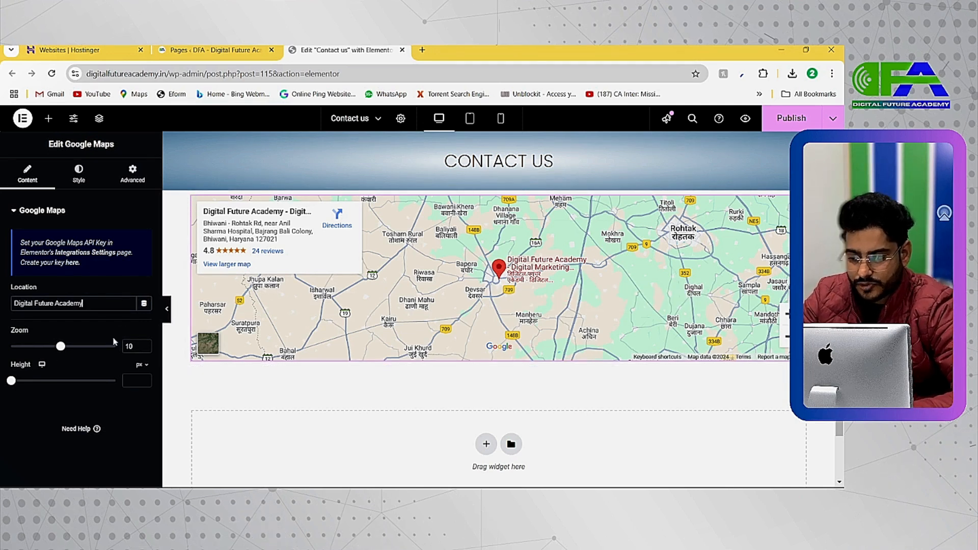
Adjust the map's zoom level to 15 around the Digital Future Academy marker.
left_click_drag(60, 348, 66, 349)
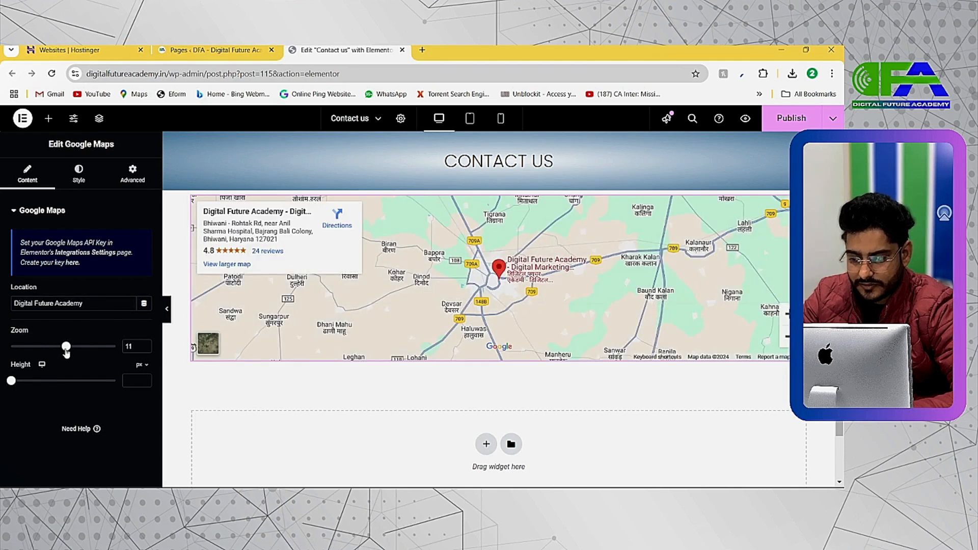
left_click_drag(65, 350, 81, 348)
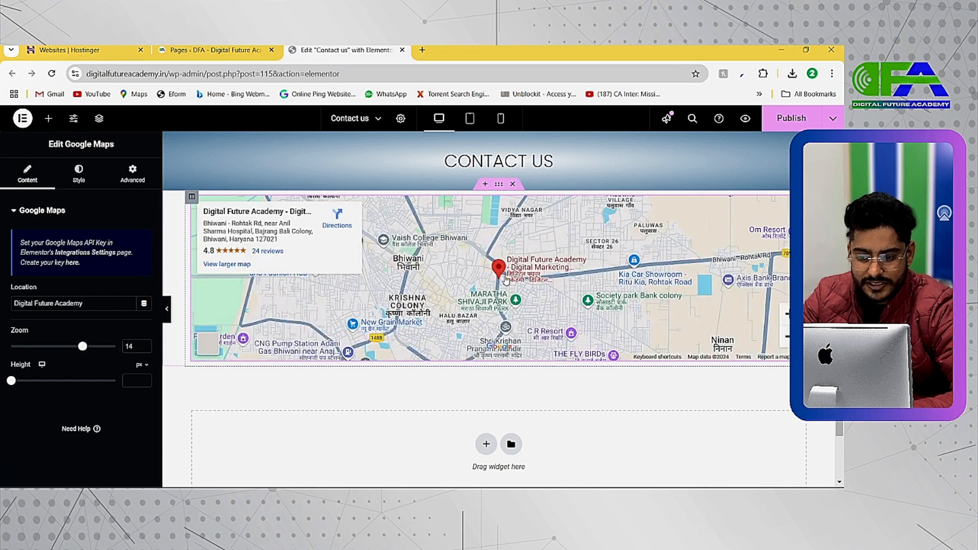
left_click_drag(82, 346, 100, 349)
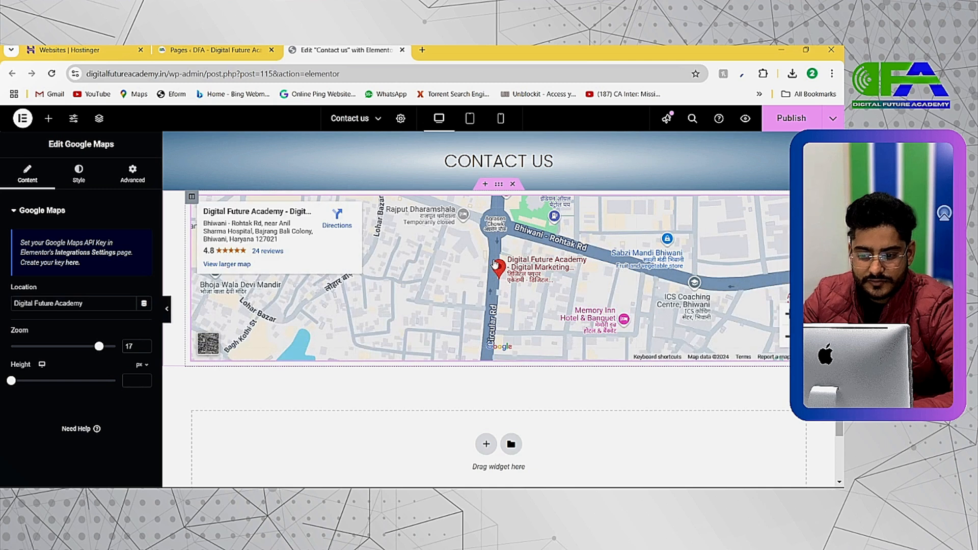
left_click_drag(99, 346, 88, 347)
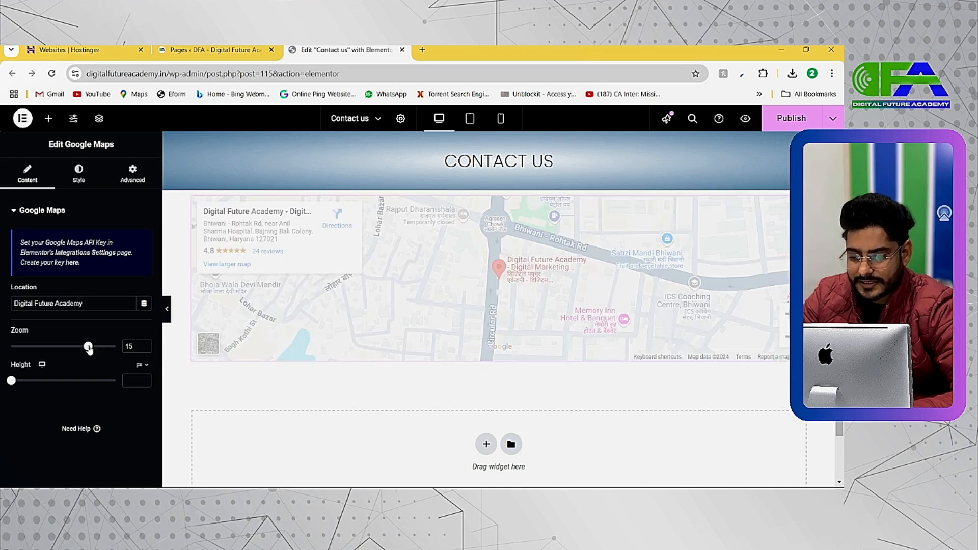
Set the Google Maps widget's height to 291 px and try a right margin of -80 px and a left margin of -100 px.
scroll(306, 286, "down", 1)
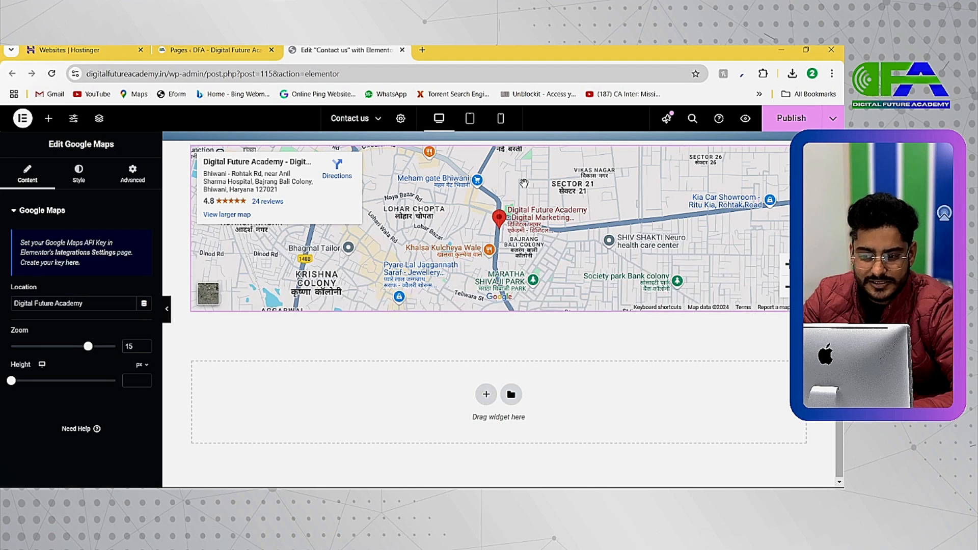
left_click_drag(10, 384, 30, 380)
left_click(133, 173)
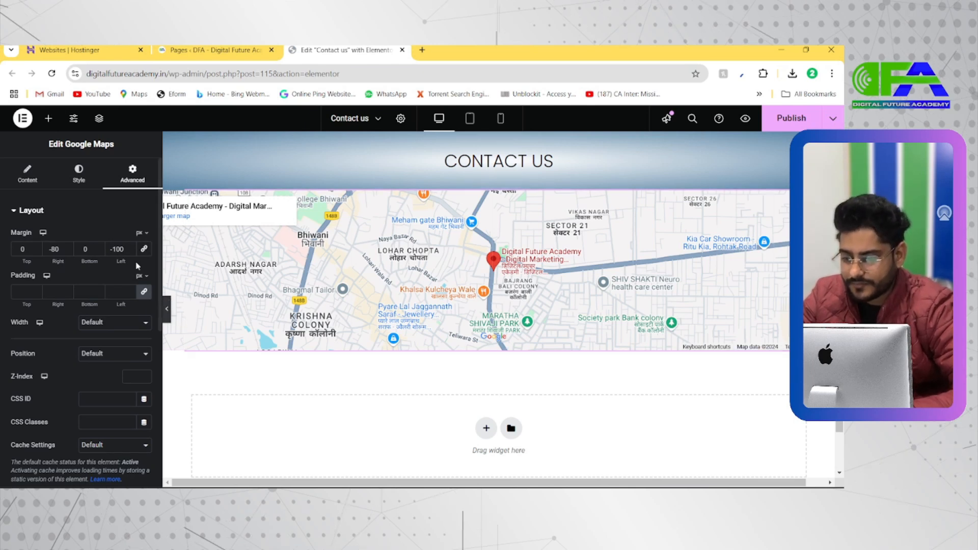
left_click(27, 173)
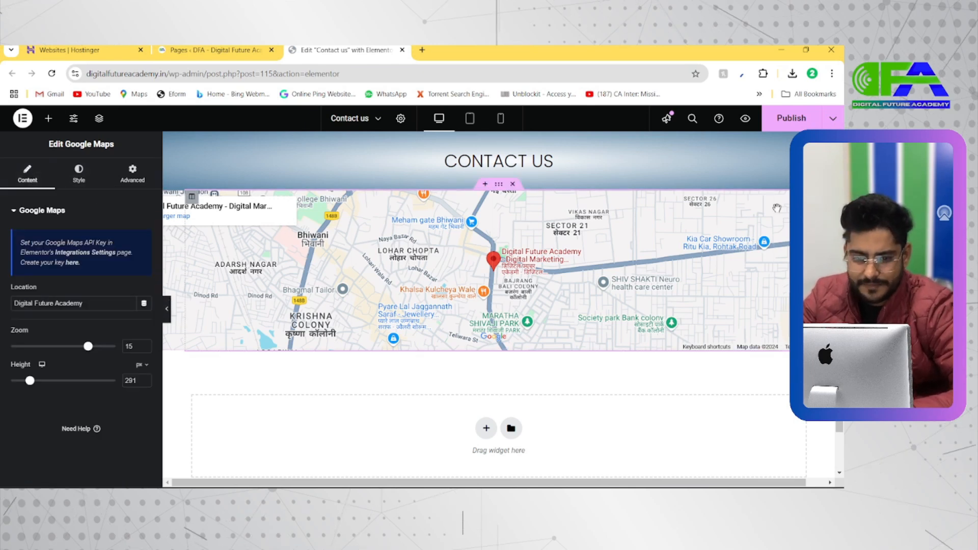
Set the map's right and left margins to -200 px and preview its full width with the editing panel hidden.
left_click(132, 173)
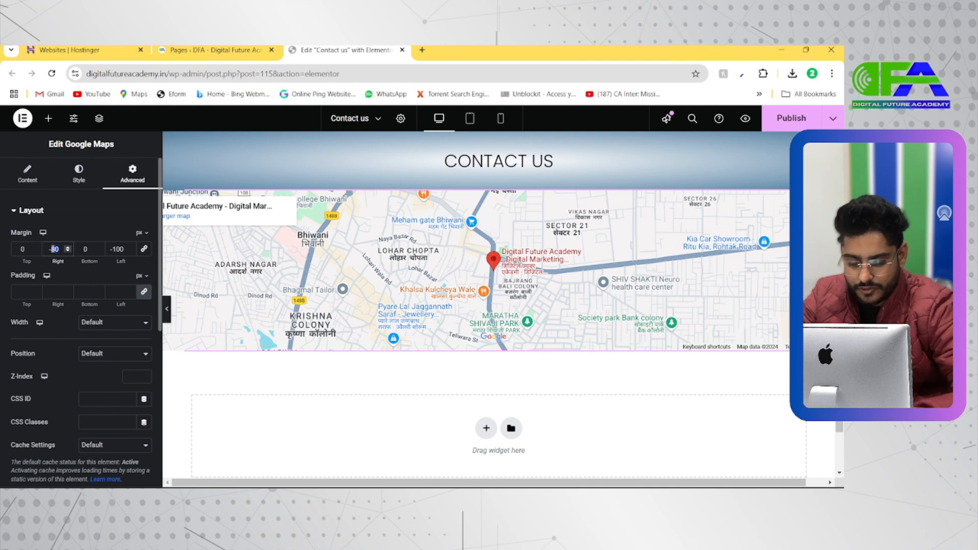
type("200")
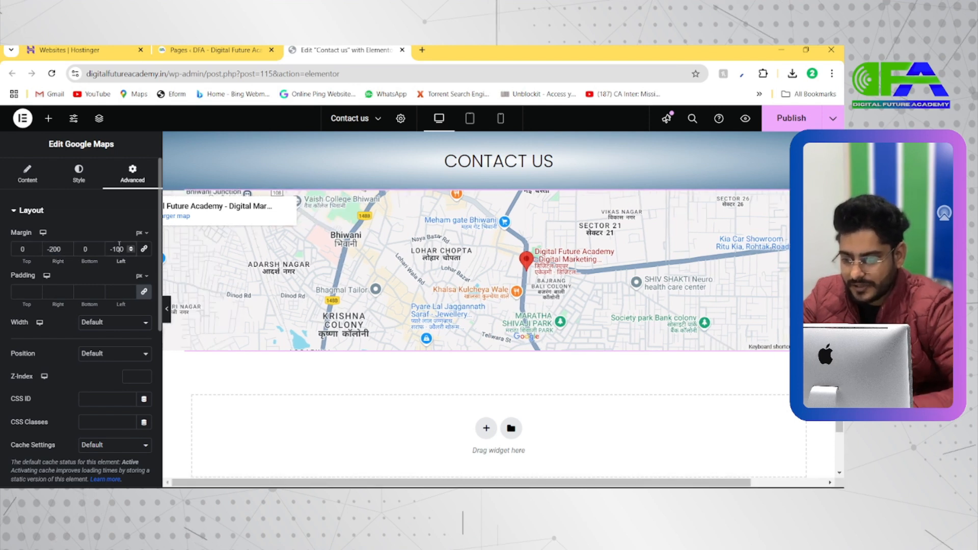
type("200")
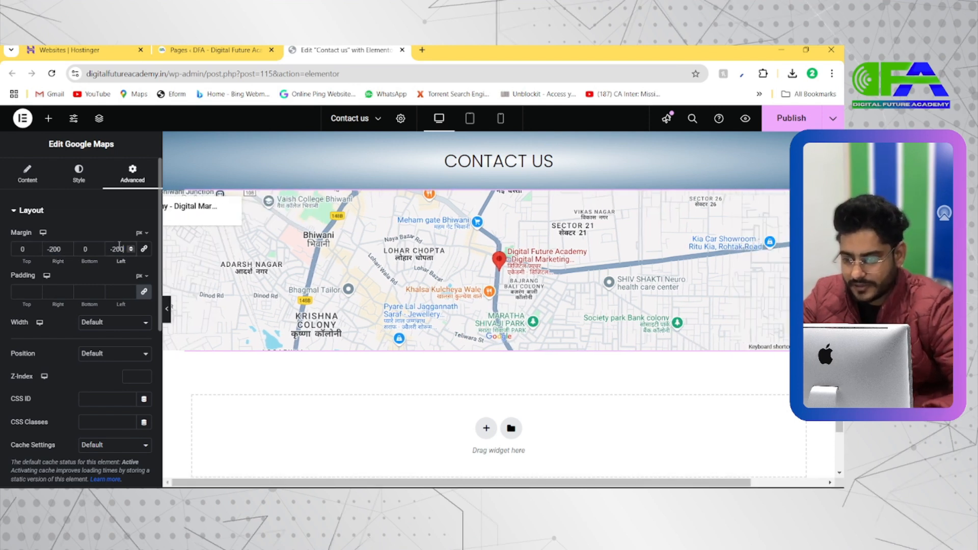
left_click(166, 309)
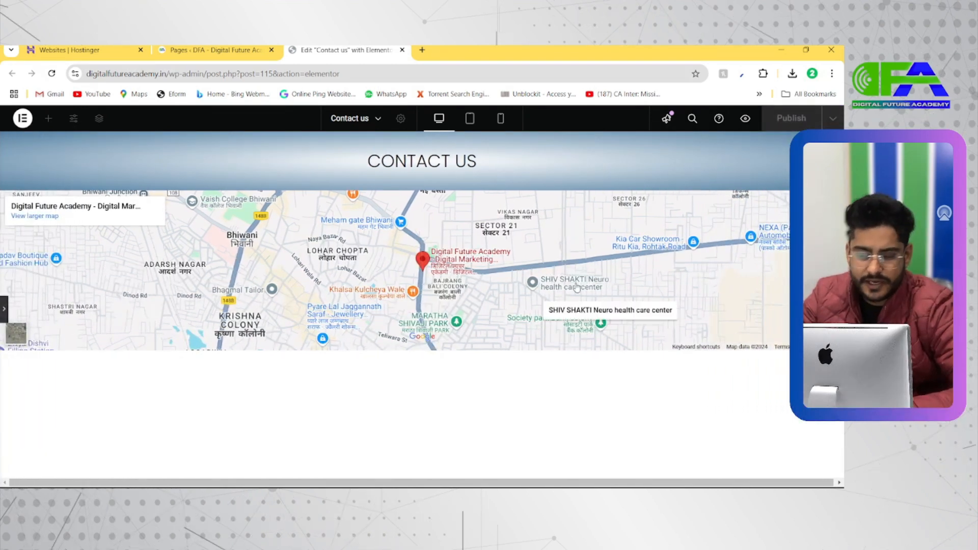
left_click(5, 312)
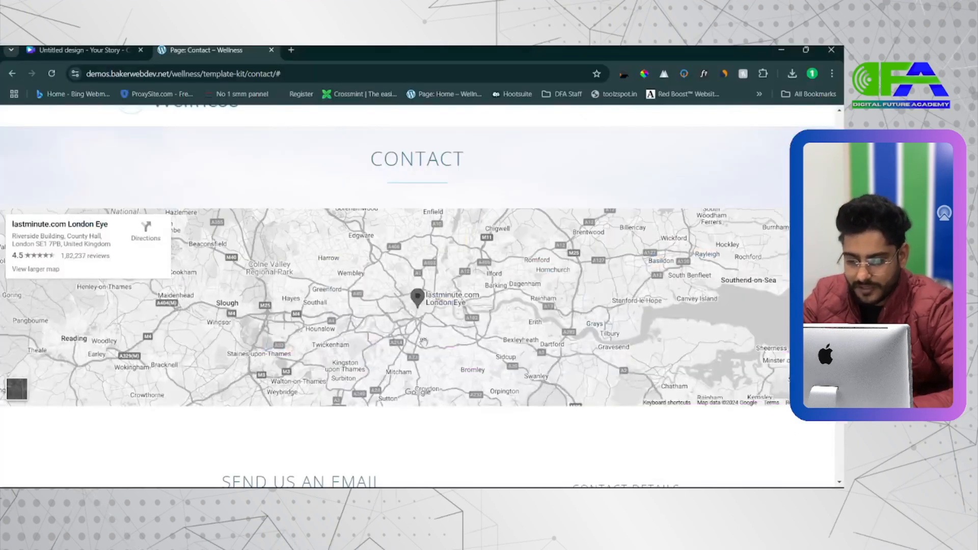
scroll(402, 309, "down", 3)
scroll(402, 309, "up", 2)
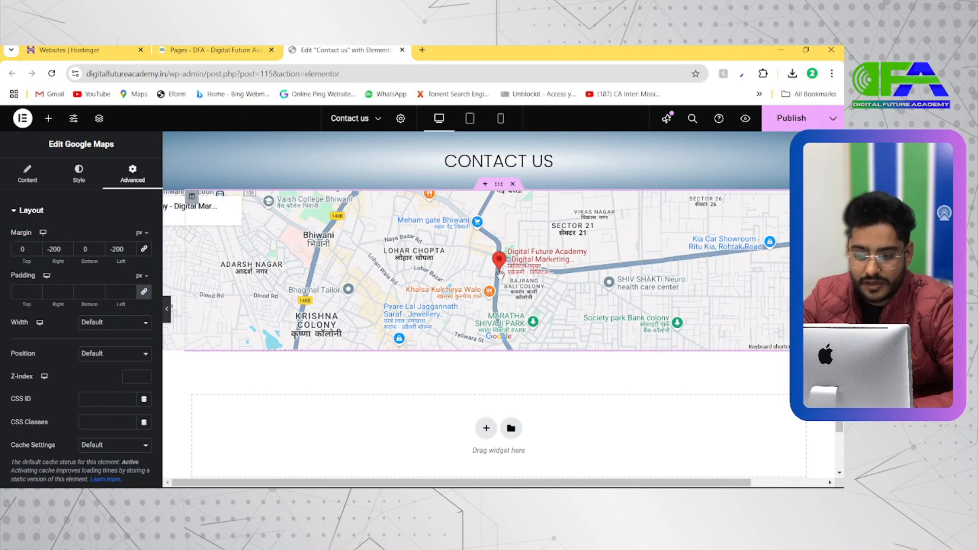
Open the map's CSS filters in its style settings and compare its colours with the map on the Wellness demo's contact page.
left_click(27, 175)
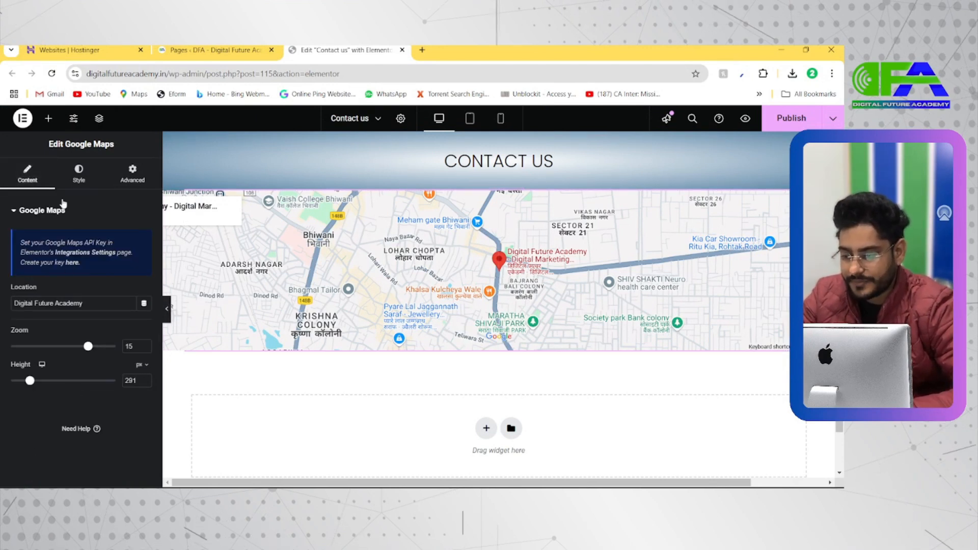
left_click(79, 173)
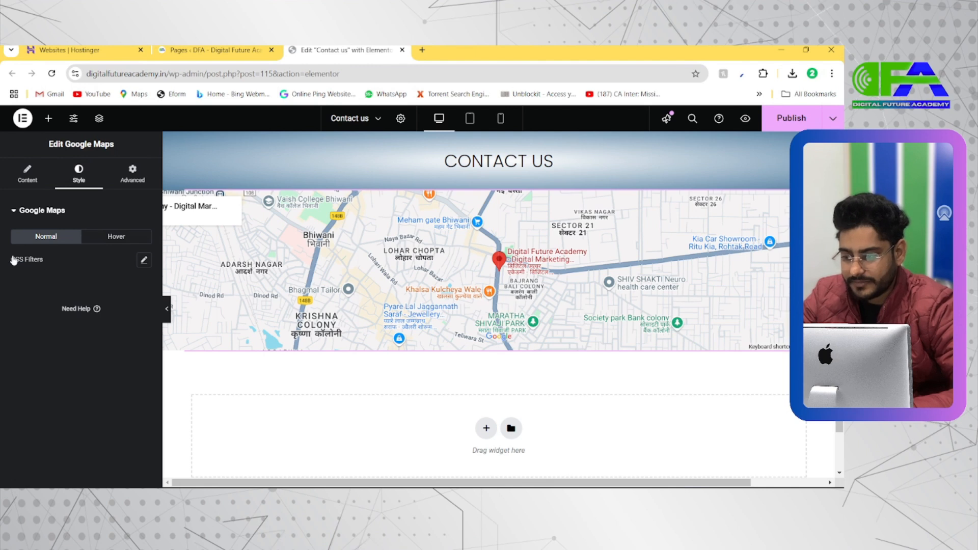
left_click(144, 261)
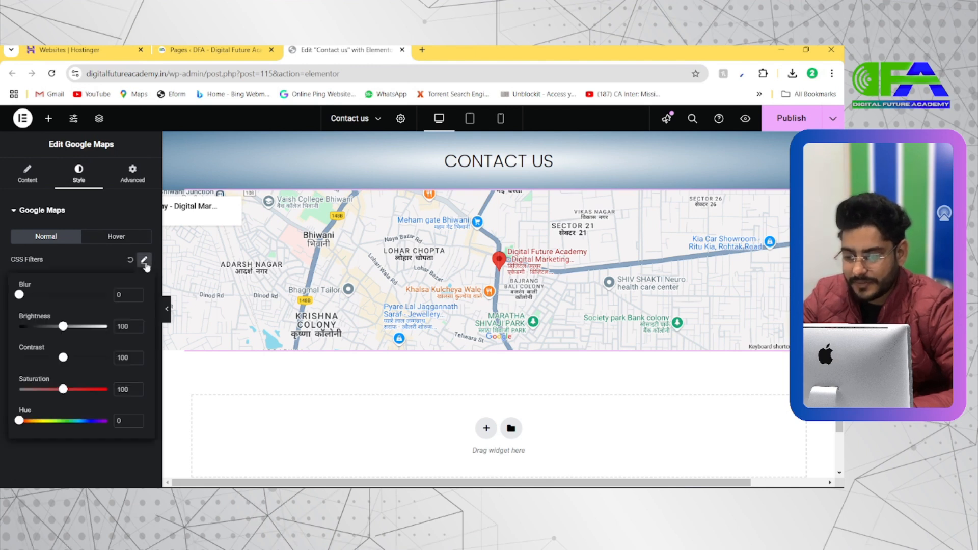
key("alt+Tab")
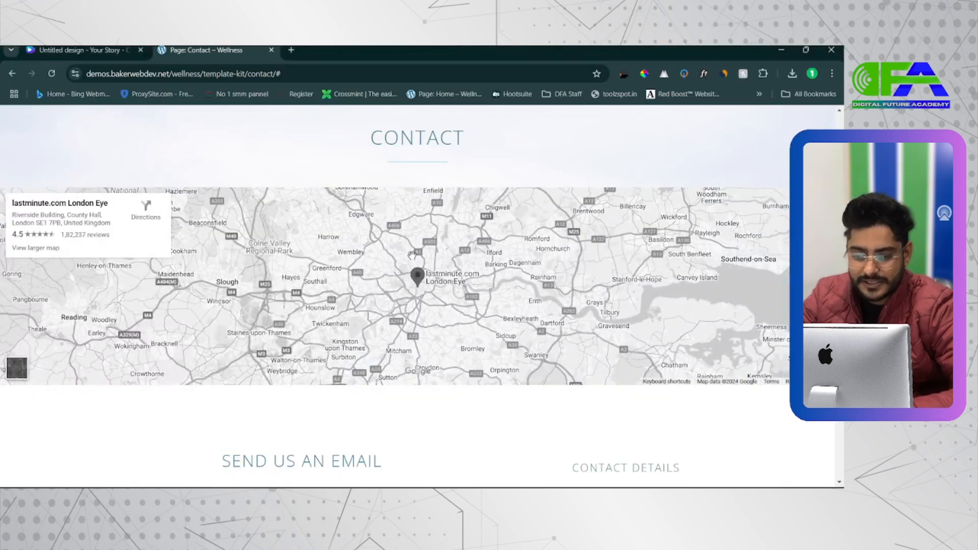
key("alt+Tab")
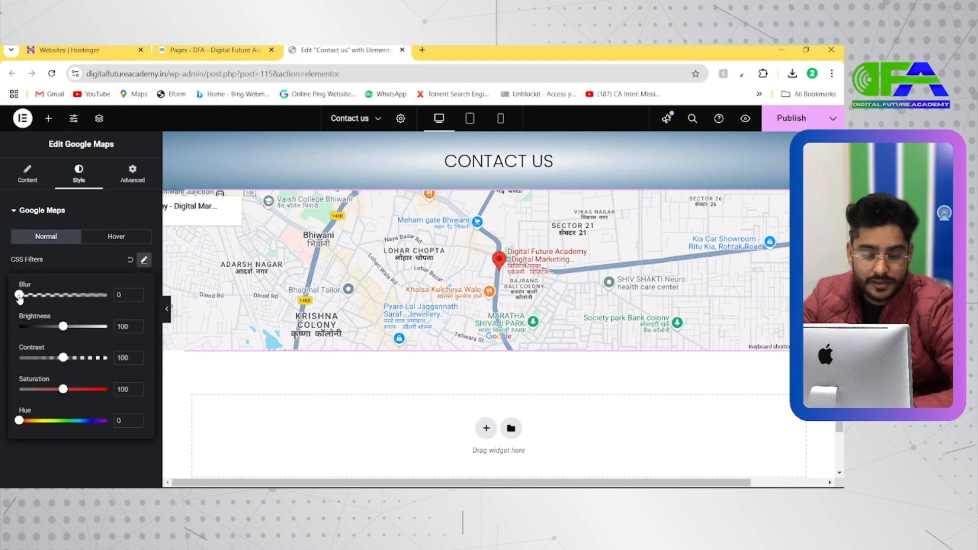
Try a blur of 4.4 and a brightness of 43 on the map, resetting the CSS filters after the trial.
left_click(59, 295)
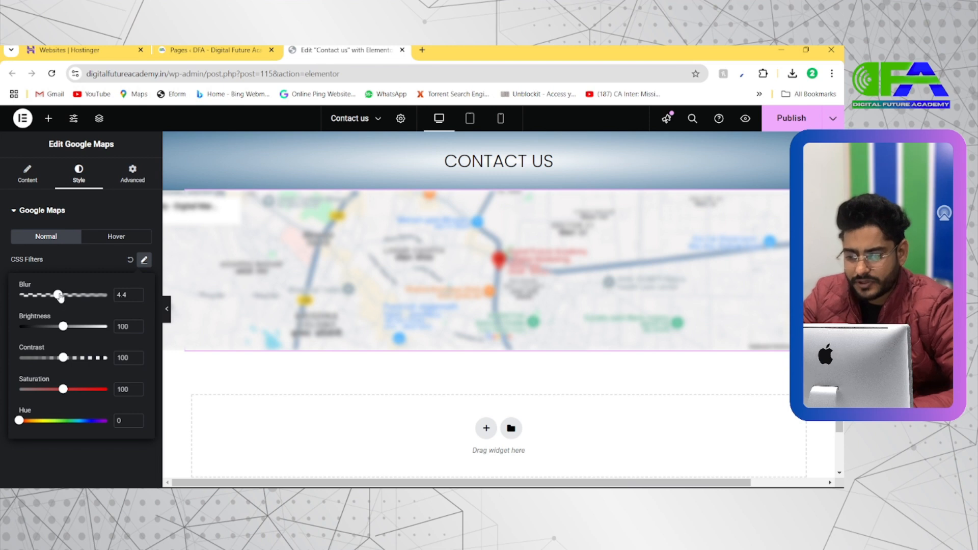
left_click_drag(60, 297, 5, 304)
left_click(144, 261)
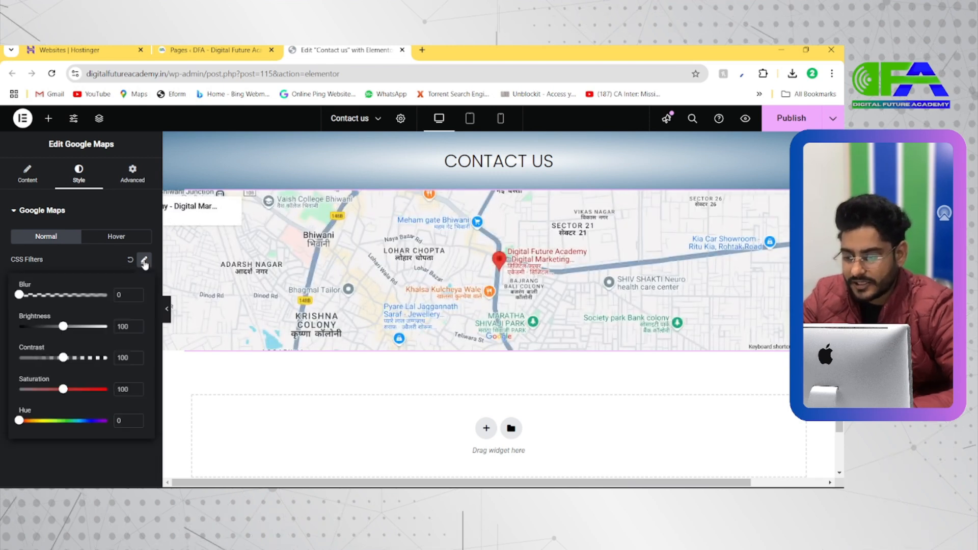
left_click_drag(107, 330, 38, 327)
left_click(145, 261)
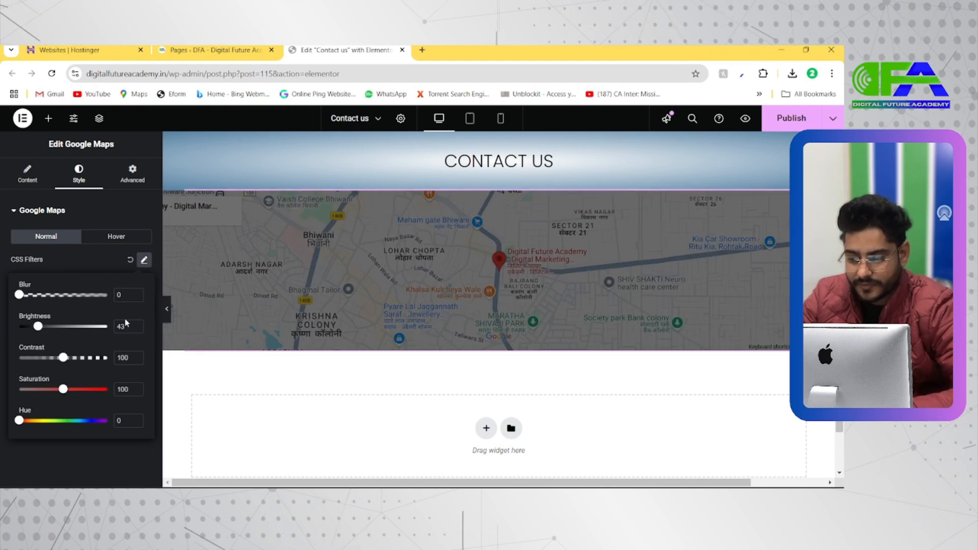
left_click(129, 260)
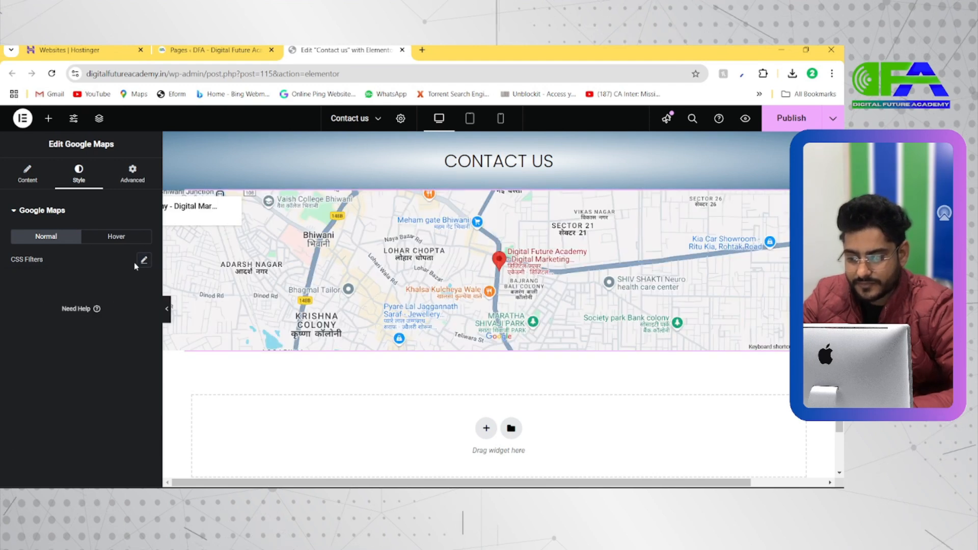
Try a contrast of 95, a saturation of 200 and a hue shift on the map, resetting the CSS filters after the trial.
left_click(144, 261)
left_click_drag(41, 332, 66, 361)
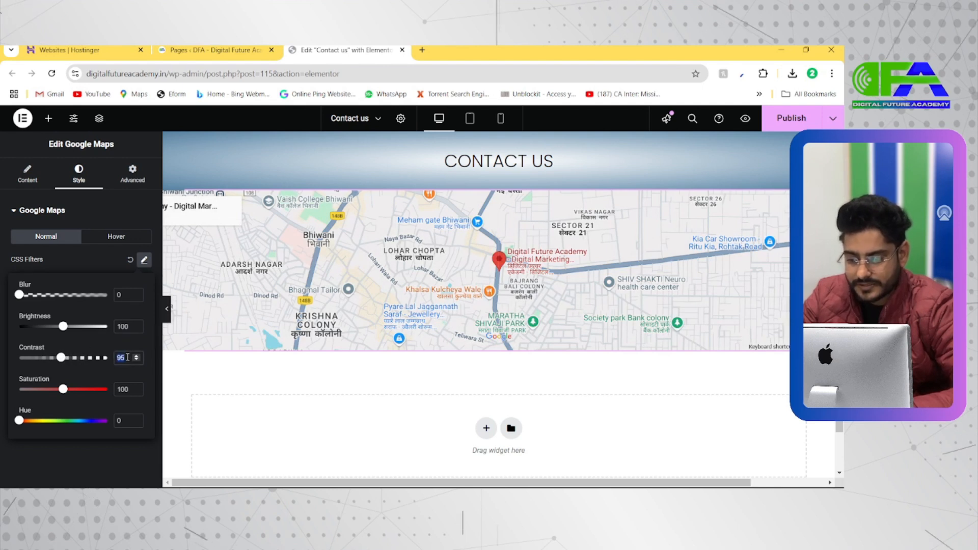
type("100")
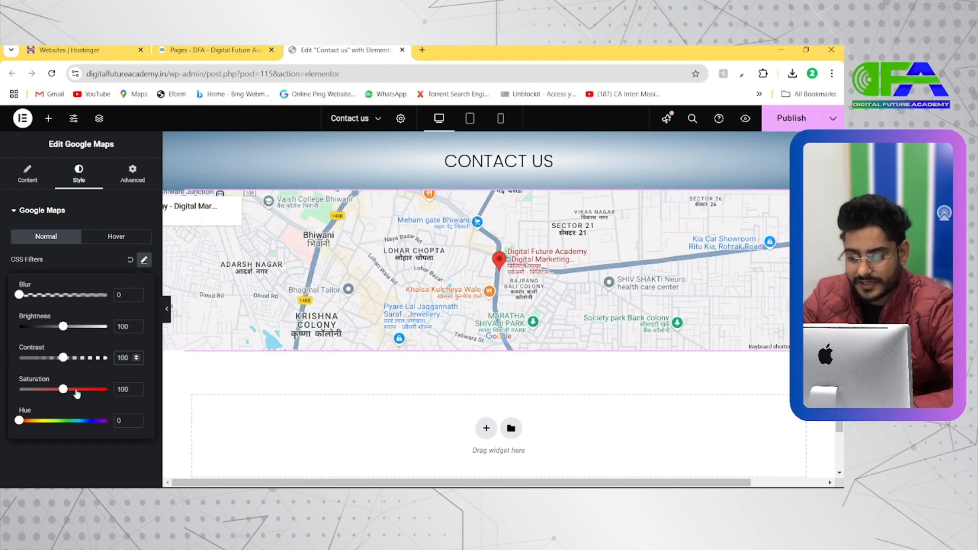
left_click_drag(76, 391, 83, 390)
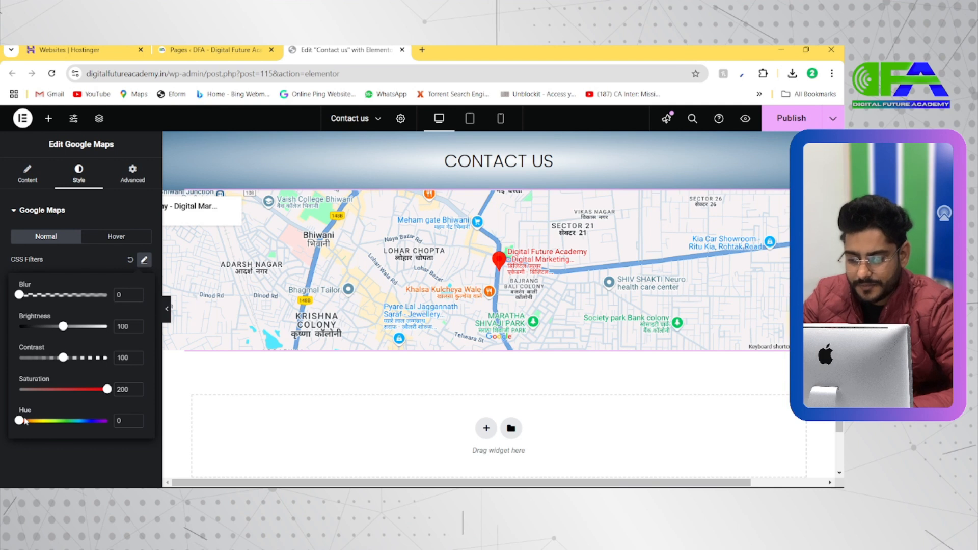
left_click_drag(37, 423, 13, 421)
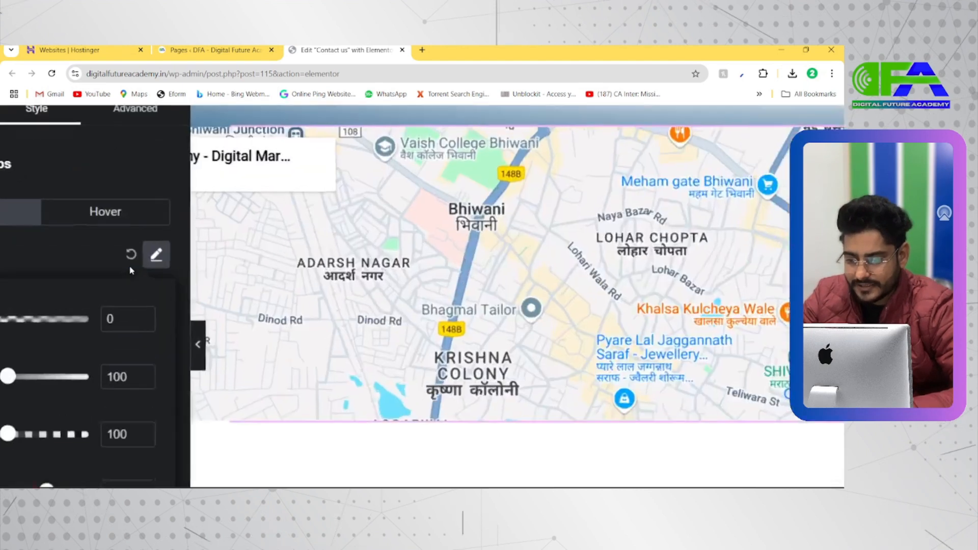
left_click(130, 259)
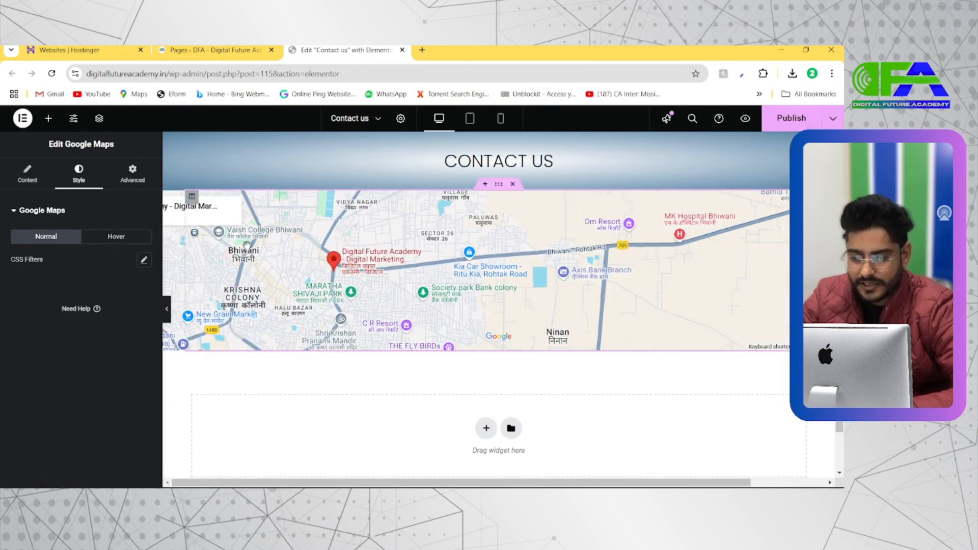
Examine the map preview around the Digital Future Academy marker by zooming out and back in and recentring the marker.
scroll(456, 294, "down", 3)
scroll(456, 299, "down", 4)
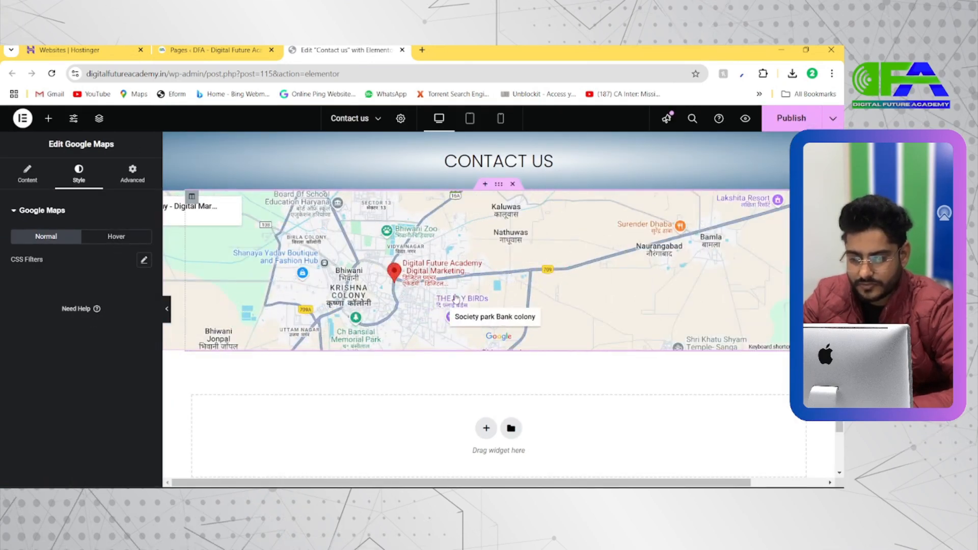
scroll(456, 300, "down", 2)
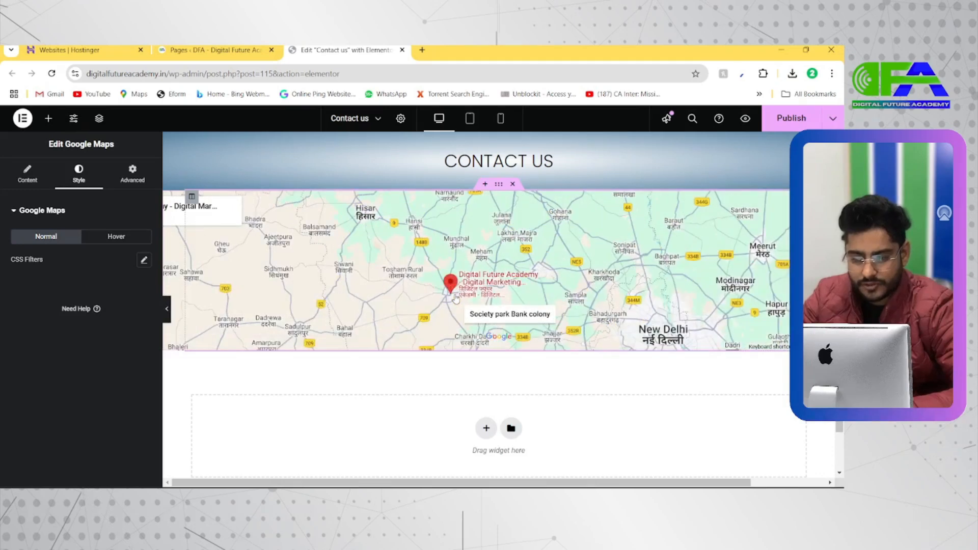
scroll(456, 299, "up", 4)
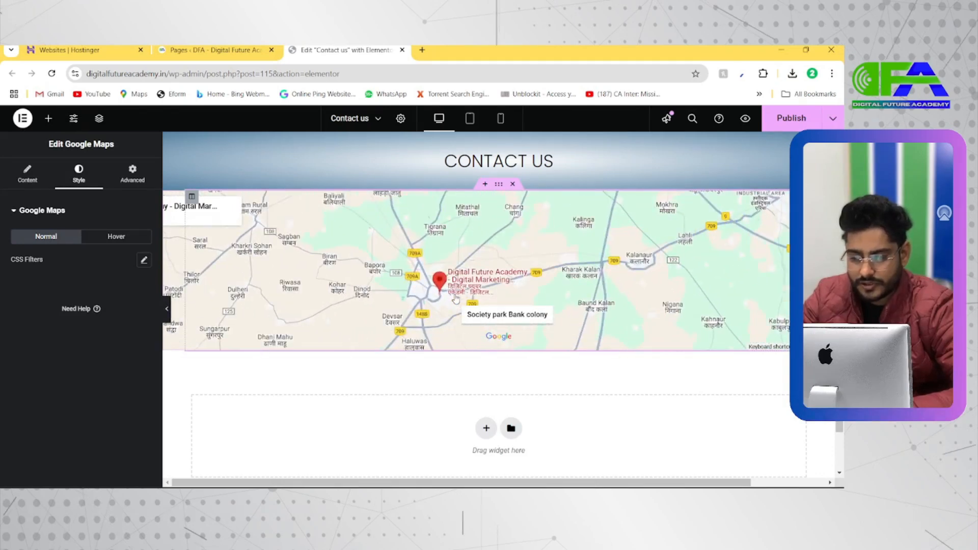
scroll(456, 299, "up", 3)
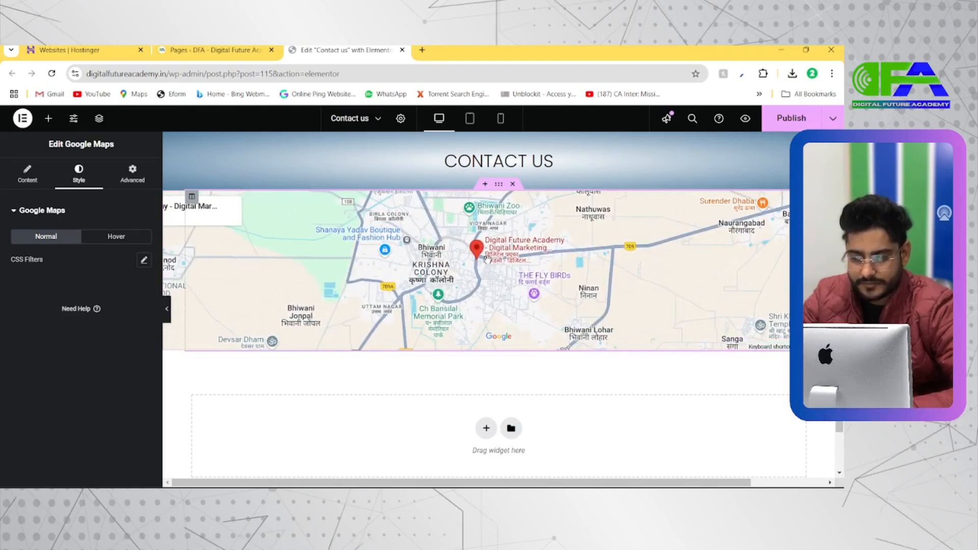
scroll(484, 258, "up", 3)
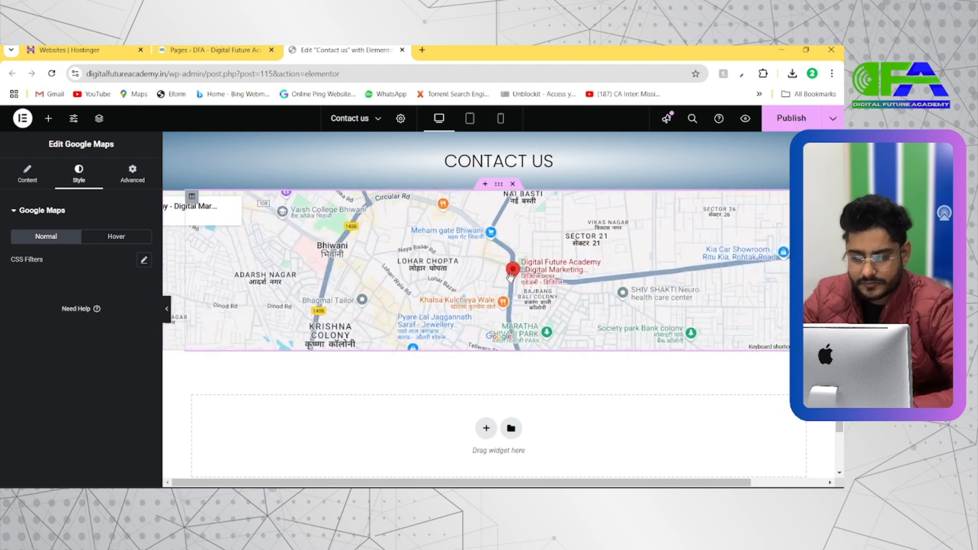
left_click_drag(508, 248, 506, 267)
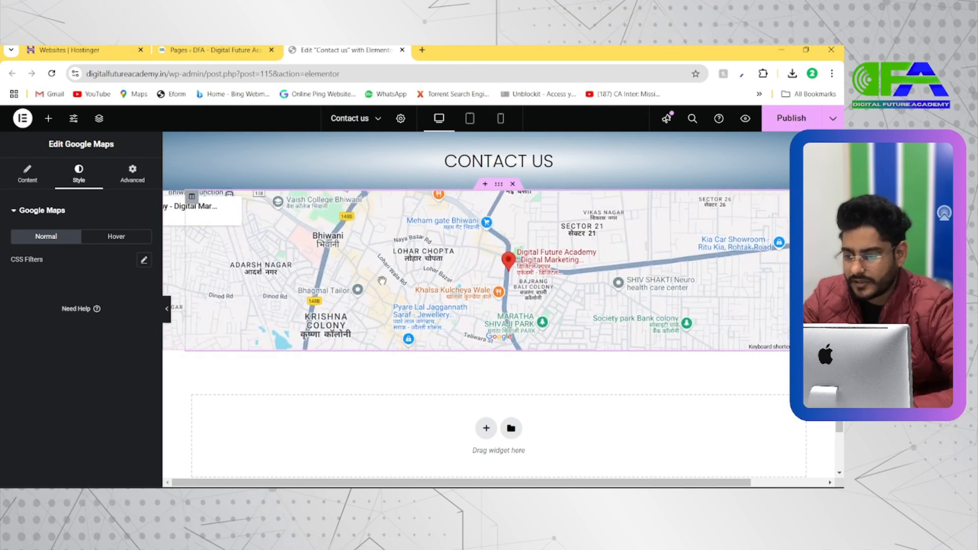
left_click(20, 182)
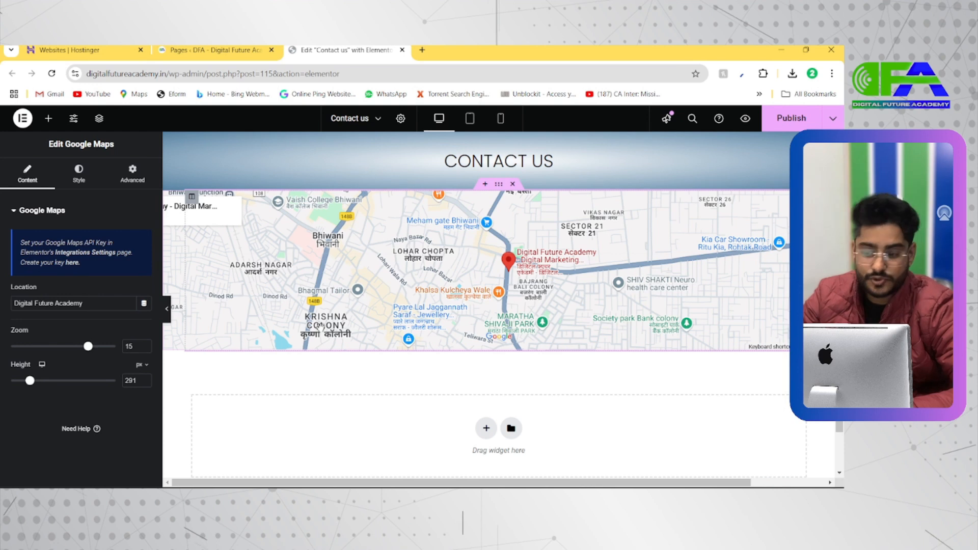
left_click_drag(479, 262, 474, 273)
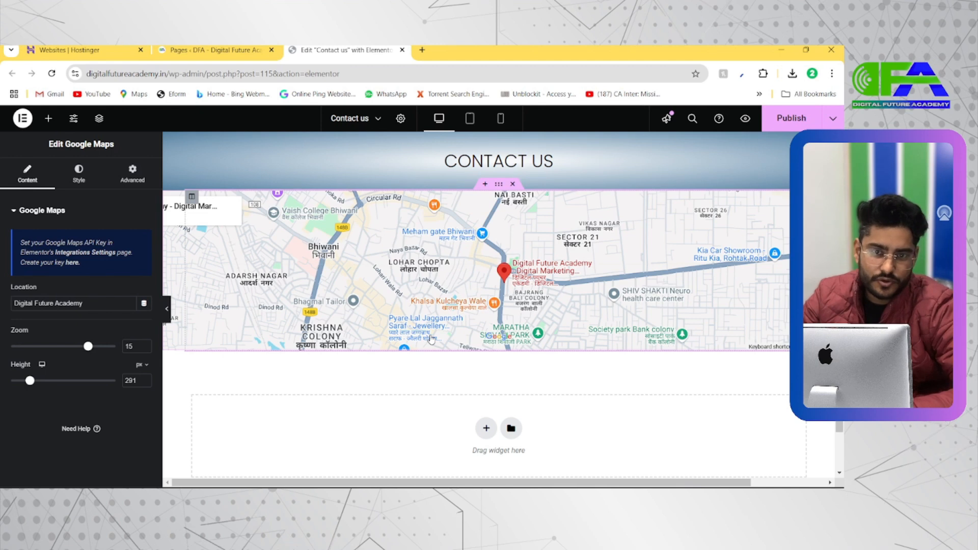
Switch to the Wellness demo and examine the SEND US AN EMAIL form and contact details layout below its map.
key("alt+Tab")
scroll(384, 308, "down", 4)
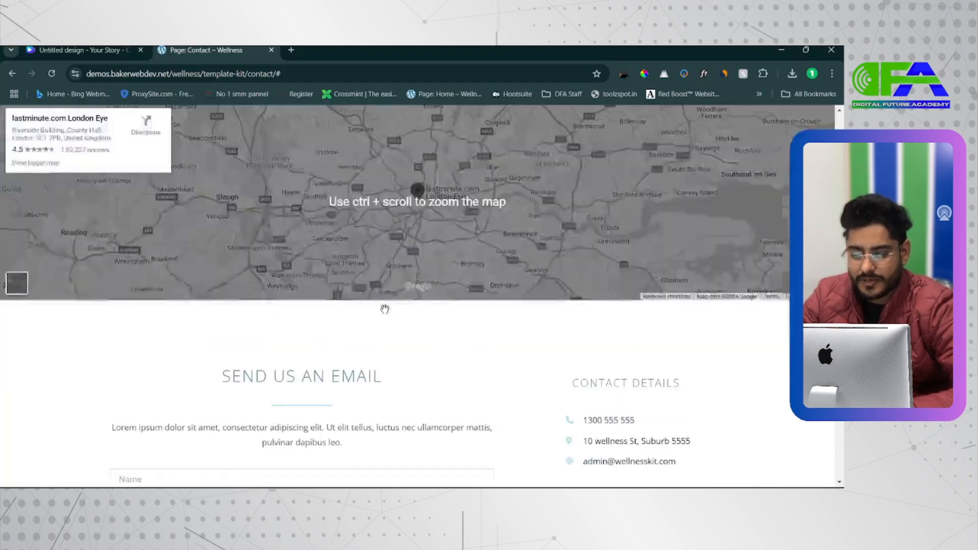
left_click_drag(222, 231, 399, 242)
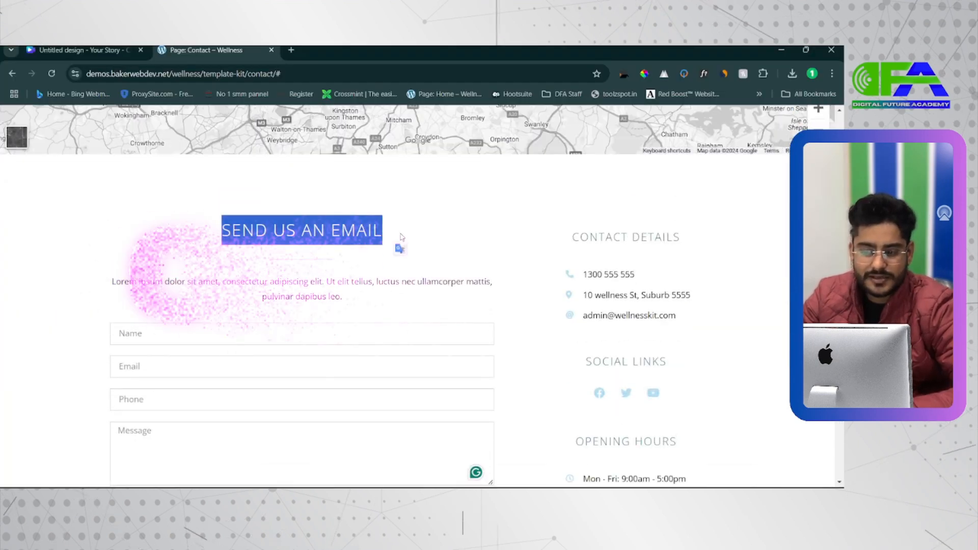
scroll(401, 237, "down", 2)
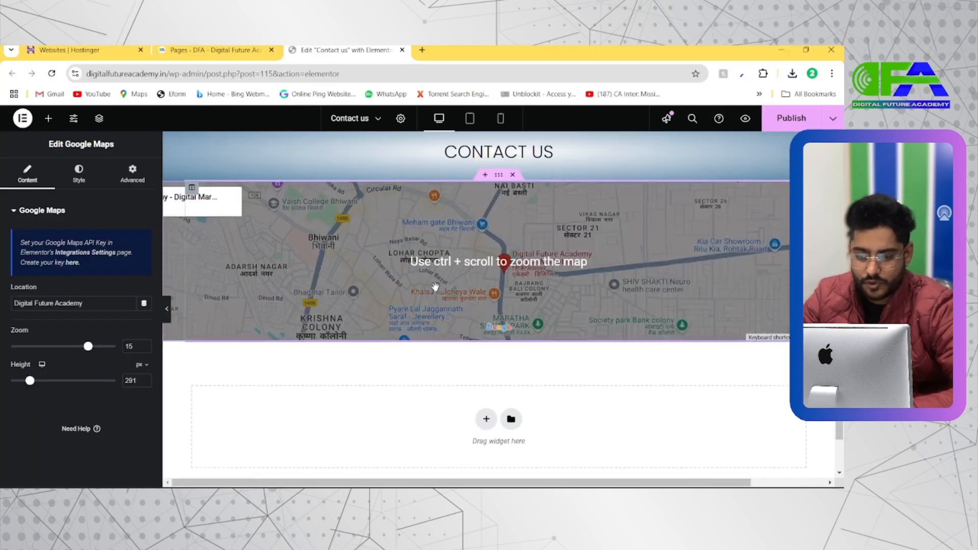
scroll(481, 387, "down", 1)
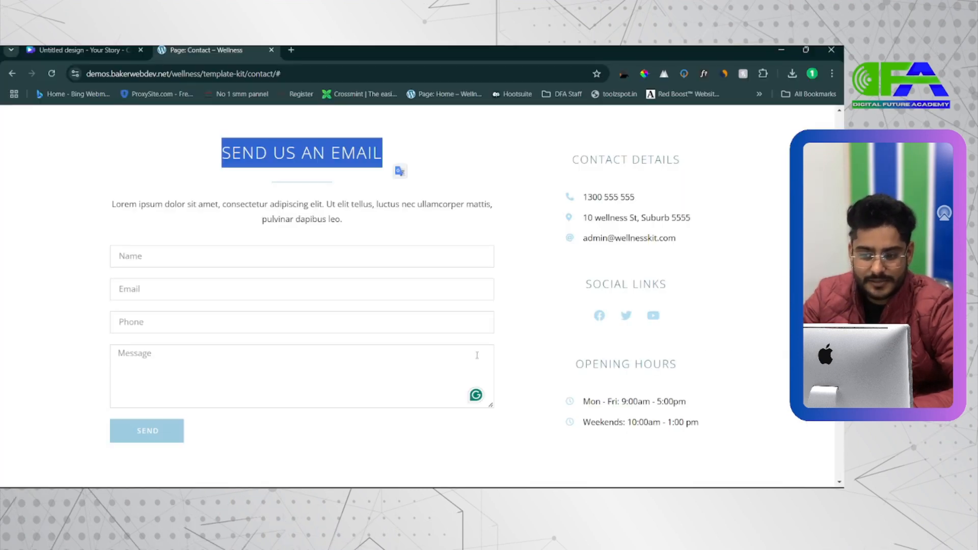
Return to the Contact us editor and add a two-column section below the map, with the left column wider than the right.
scroll(517, 328, "down", 2)
scroll(527, 273, "up", 2)
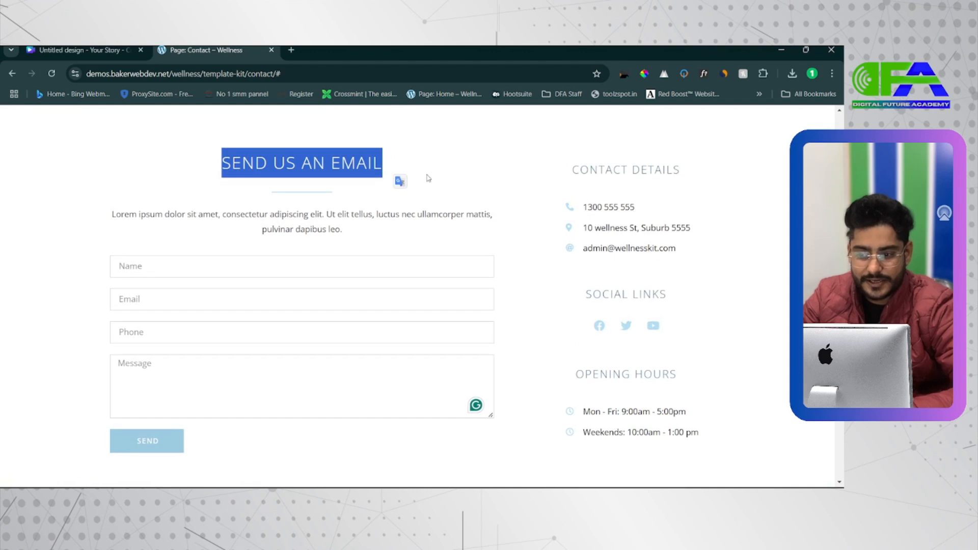
left_click(478, 182)
left_click_drag(542, 196, 311, 205)
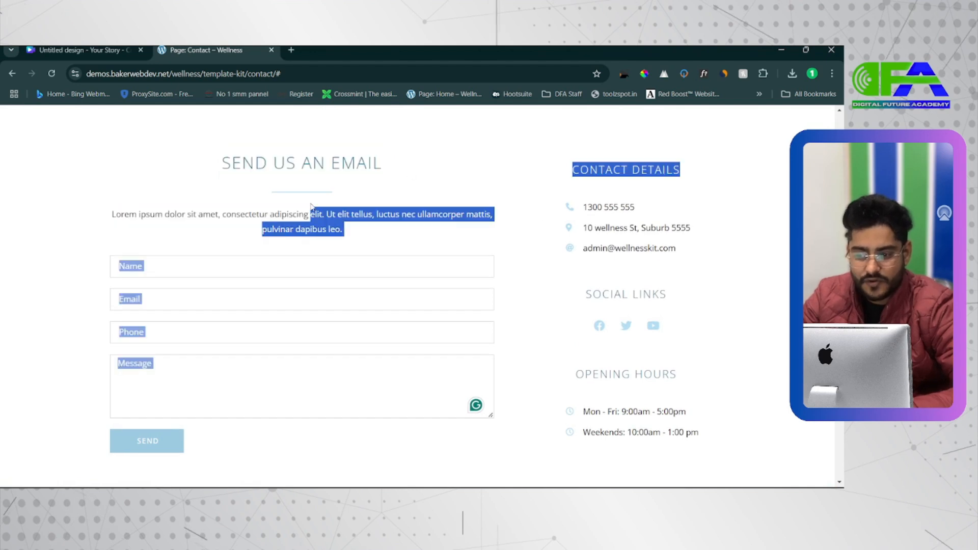
left_click(479, 191)
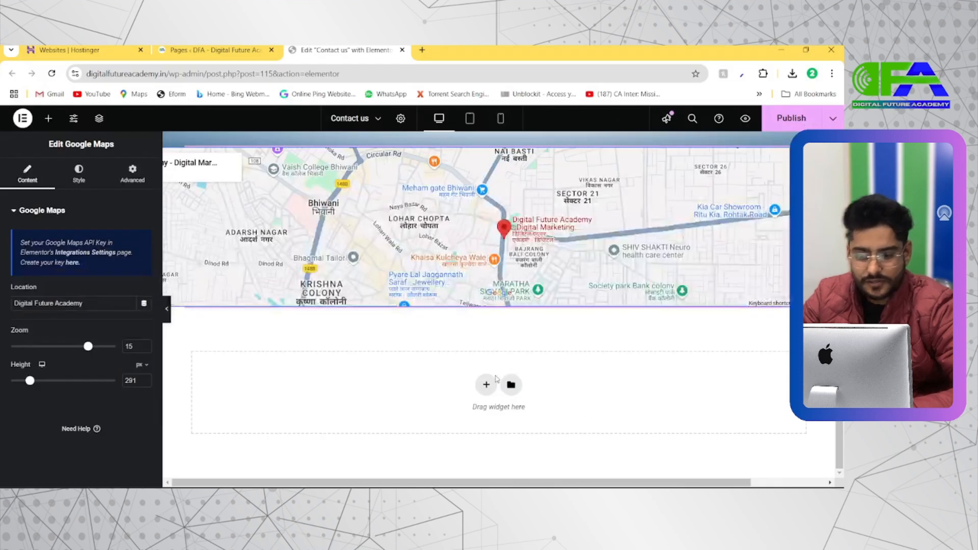
left_click(484, 387)
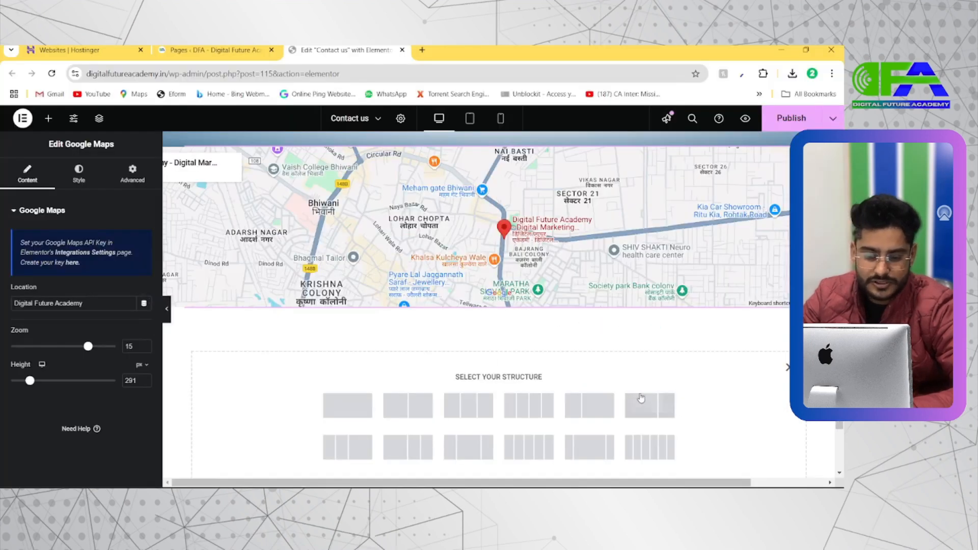
left_click(654, 411)
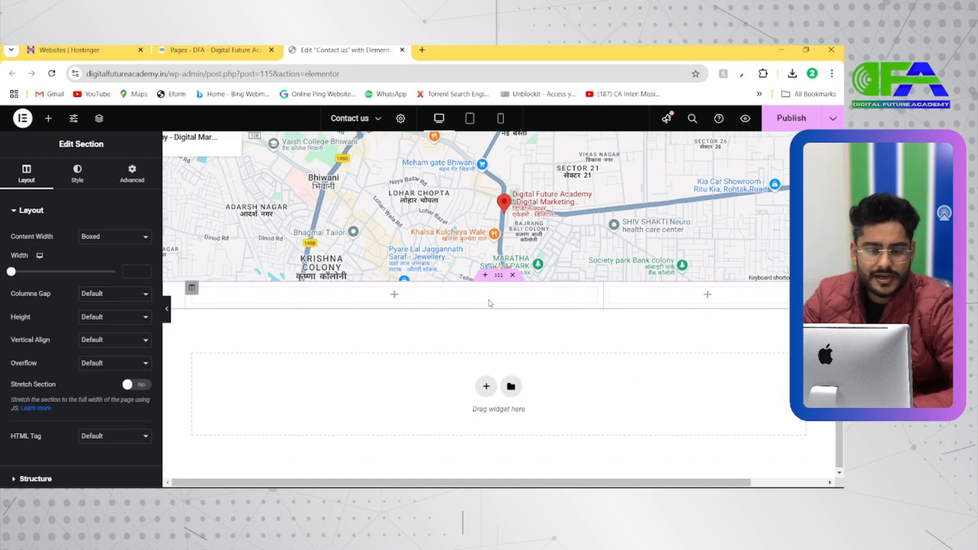
left_click(49, 118)
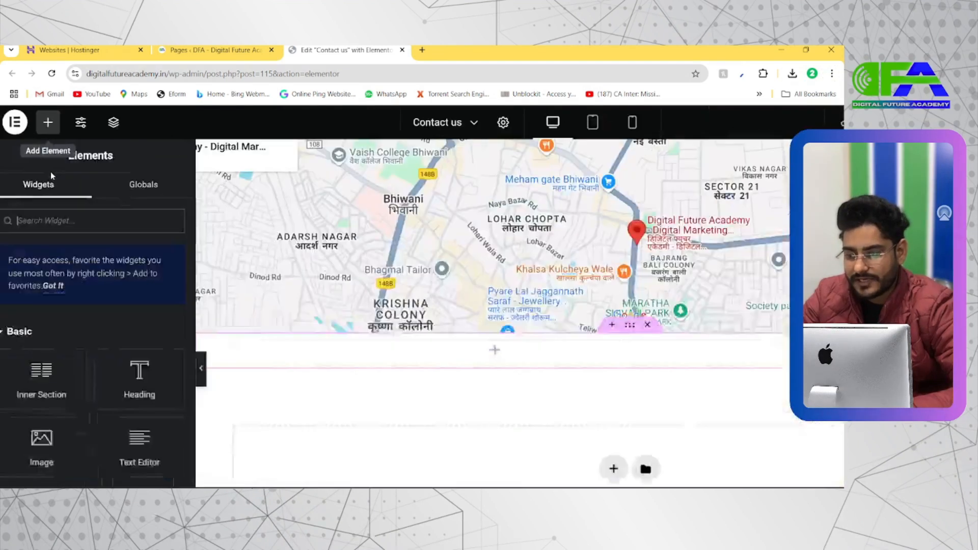
type("form")
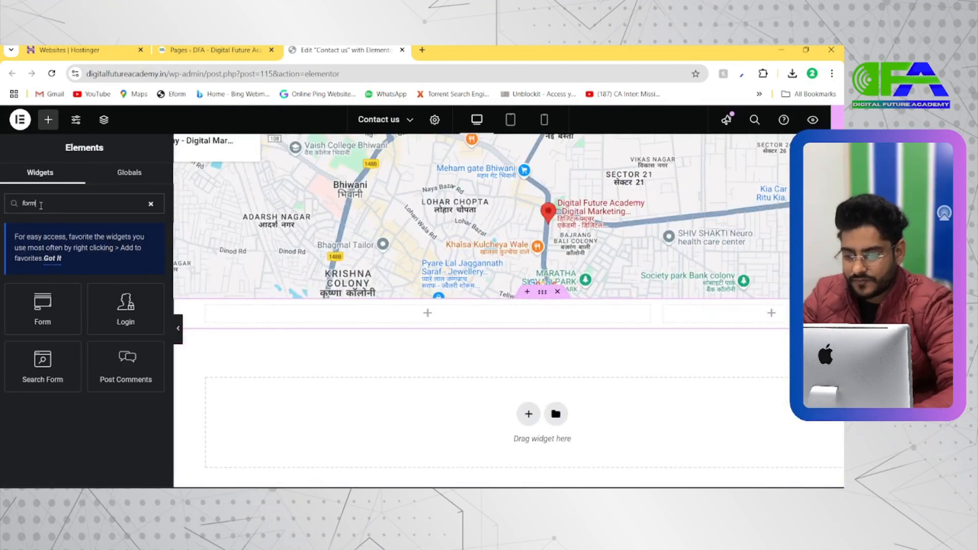
left_click_drag(47, 320, 78, 314)
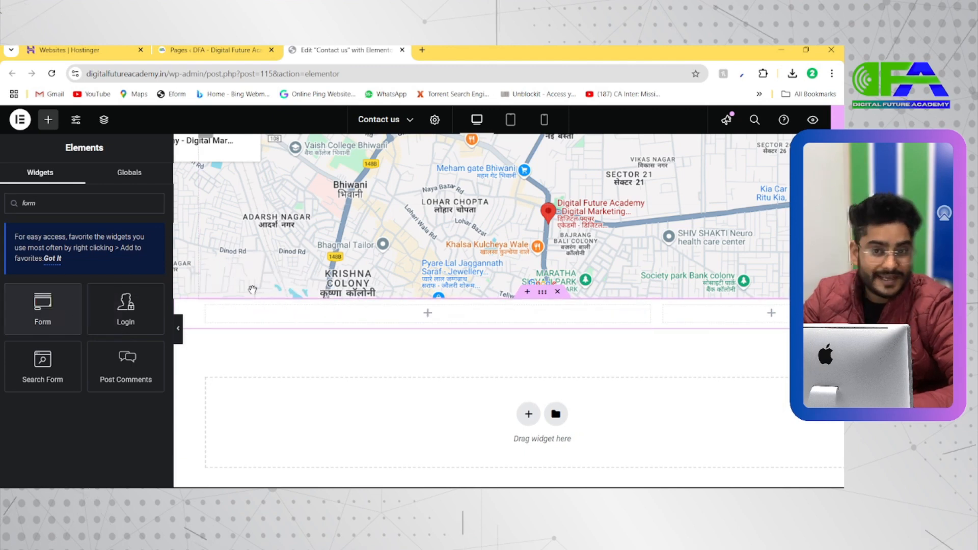
Switch to the Wellness demo, check the SEND US AN EMAIL heading above its form, and return to the page editor.
key("alt+Tab")
scroll(438, 268, "up", 2)
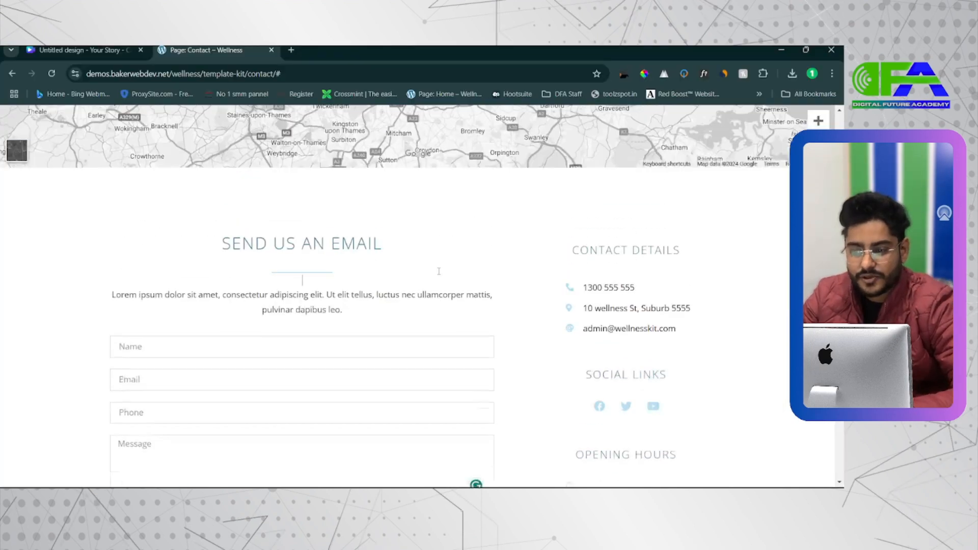
scroll(439, 271, "up", 1)
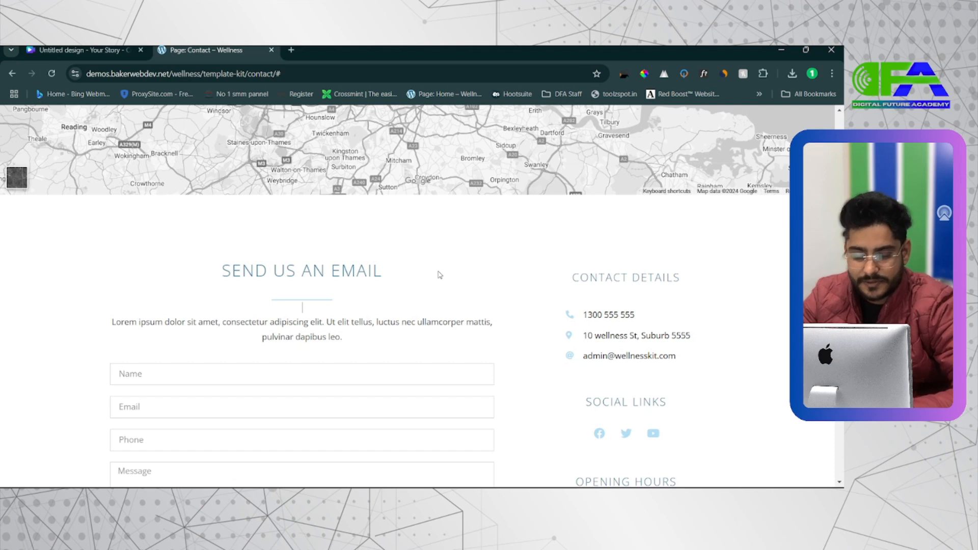
triple_click(268, 270)
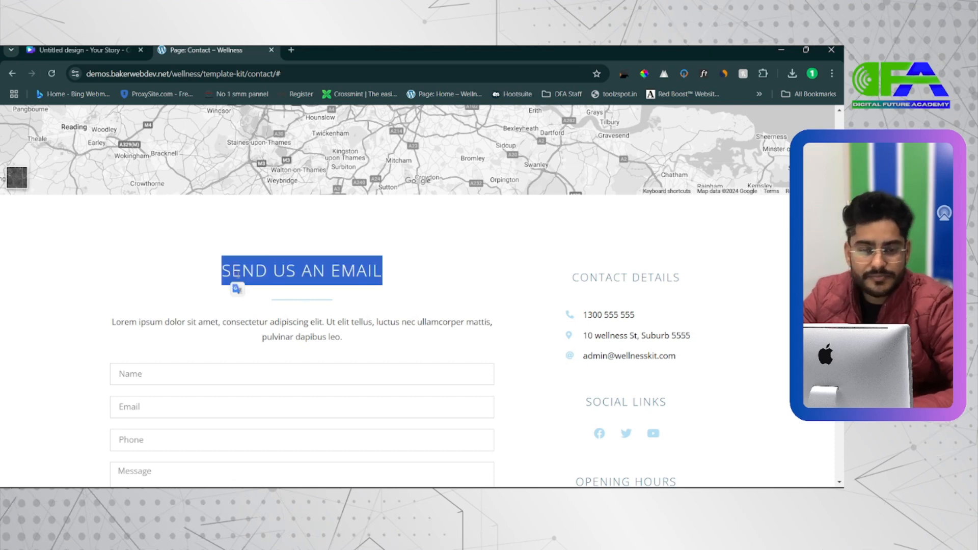
key("alt+Tab")
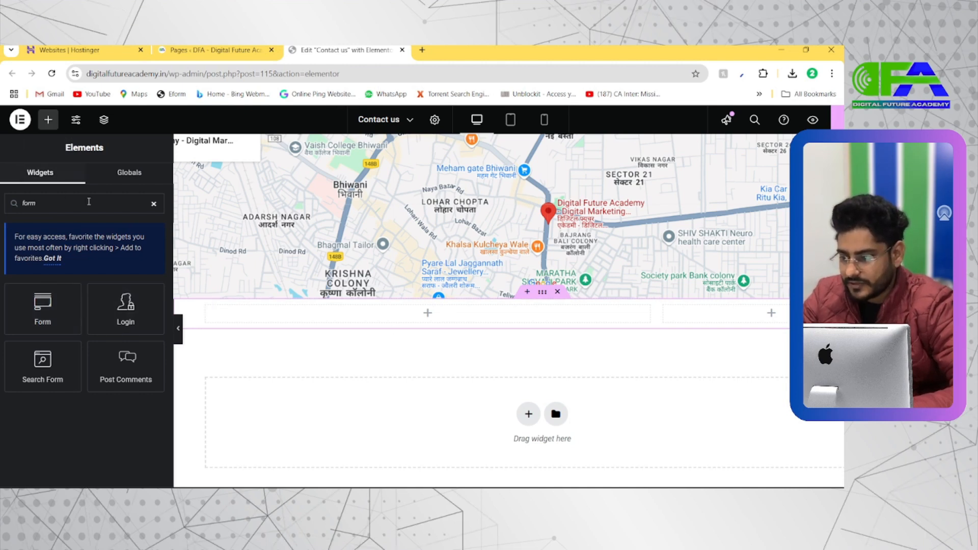
Copy the CONTACT US heading from the banner and paste it into the wide column below the map.
left_click(153, 204)
scroll(406, 213, "up", 2)
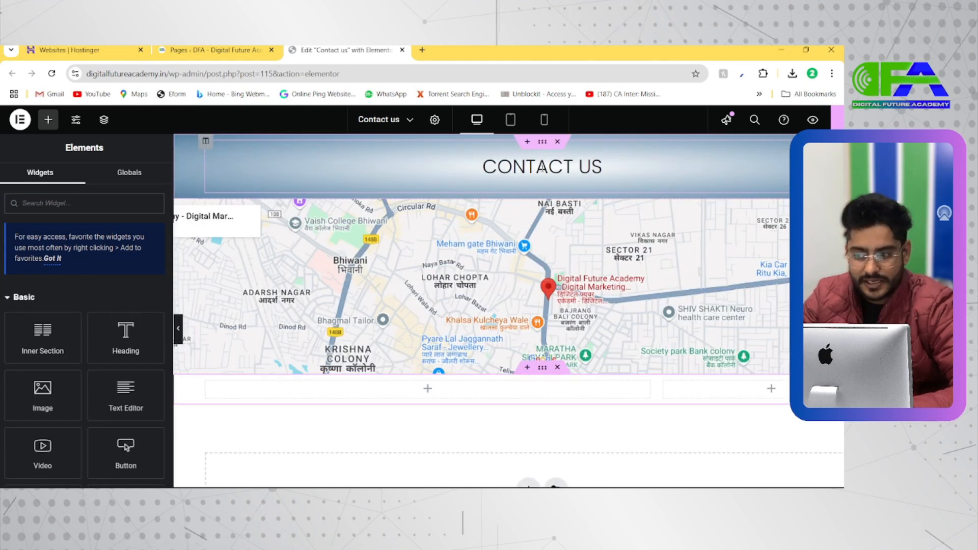
left_click(542, 166)
right_click(540, 169)
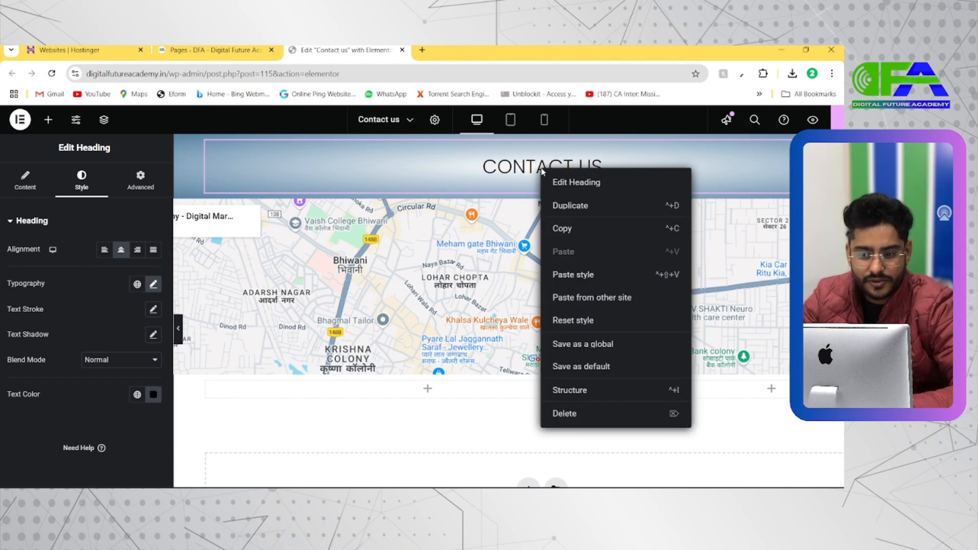
left_click(555, 230)
left_click(427, 389)
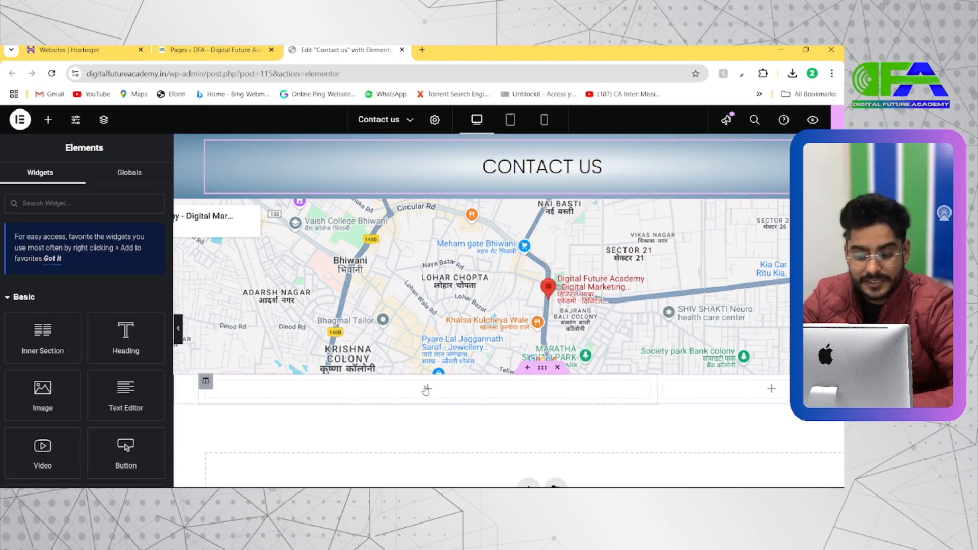
right_click(427, 390)
left_click(433, 391)
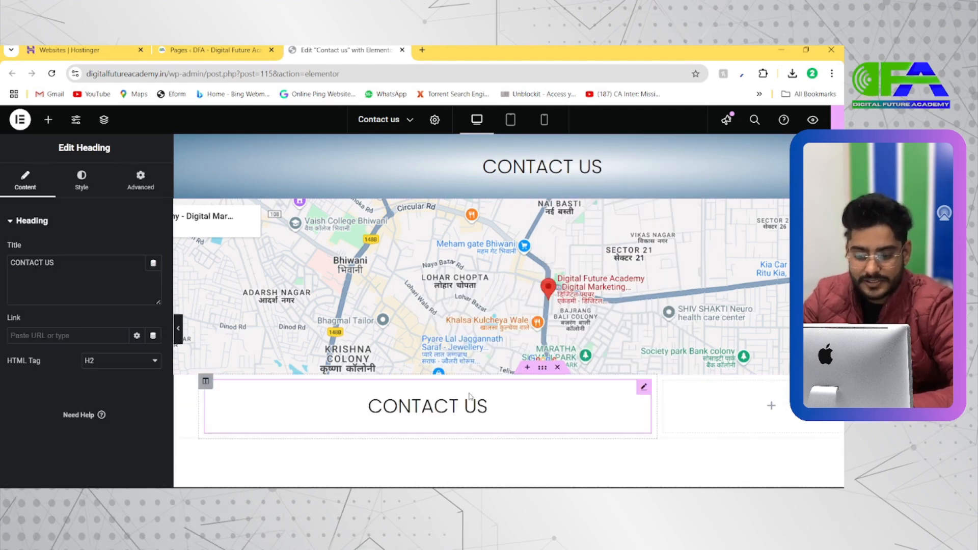
Set the pasted CONTACT US heading's line height to 44 px after checking the demo's heading.
key("alt+Tab")
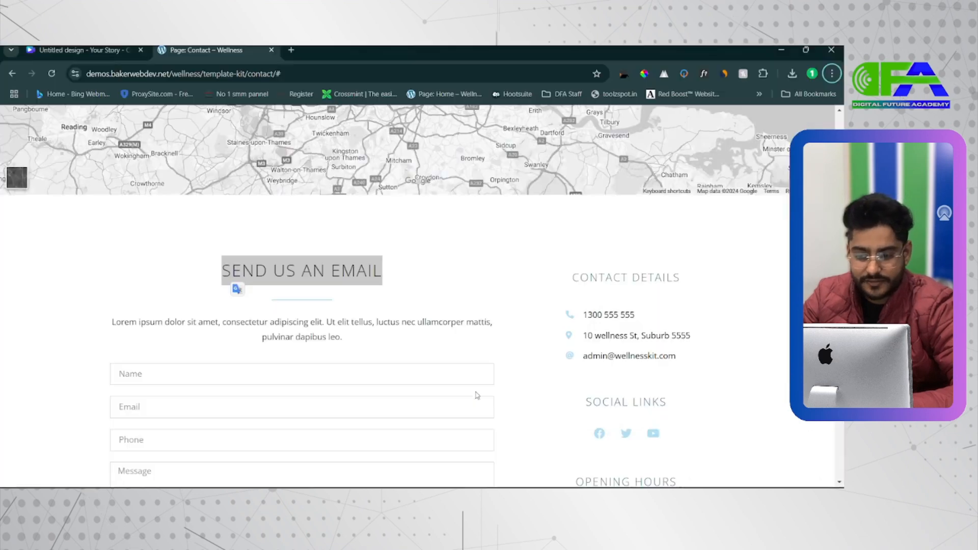
left_click(355, 277)
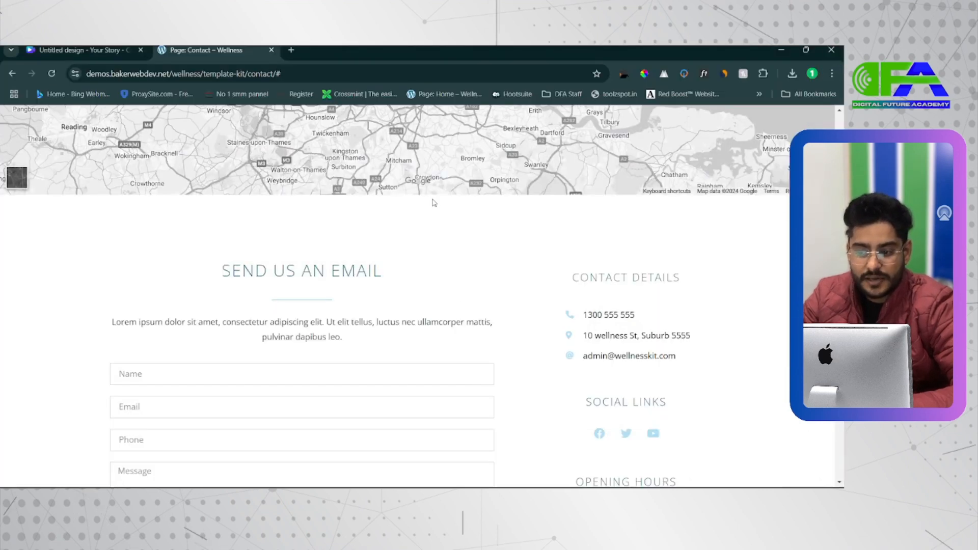
key("alt+Tab")
scroll(399, 328, "down", 2)
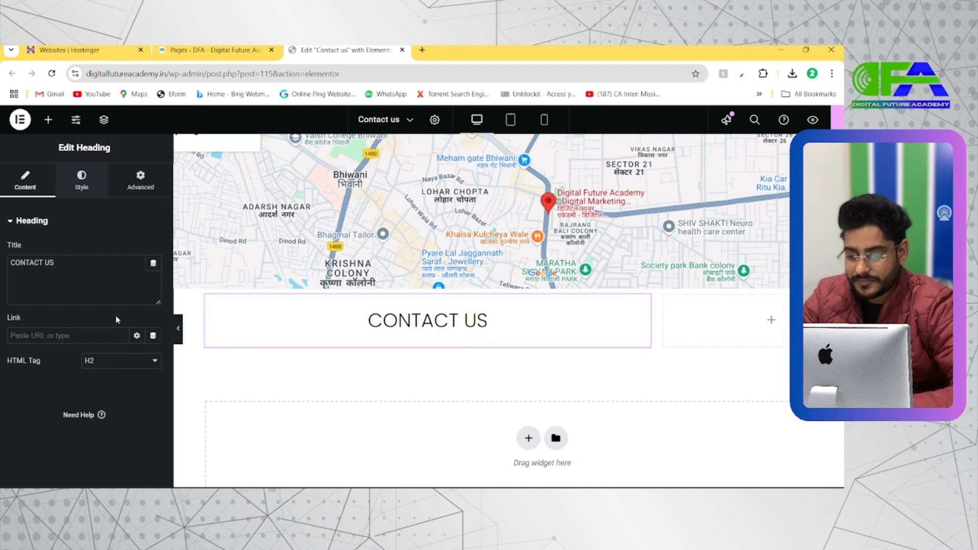
left_click(81, 181)
scroll(91, 340, "down", 1)
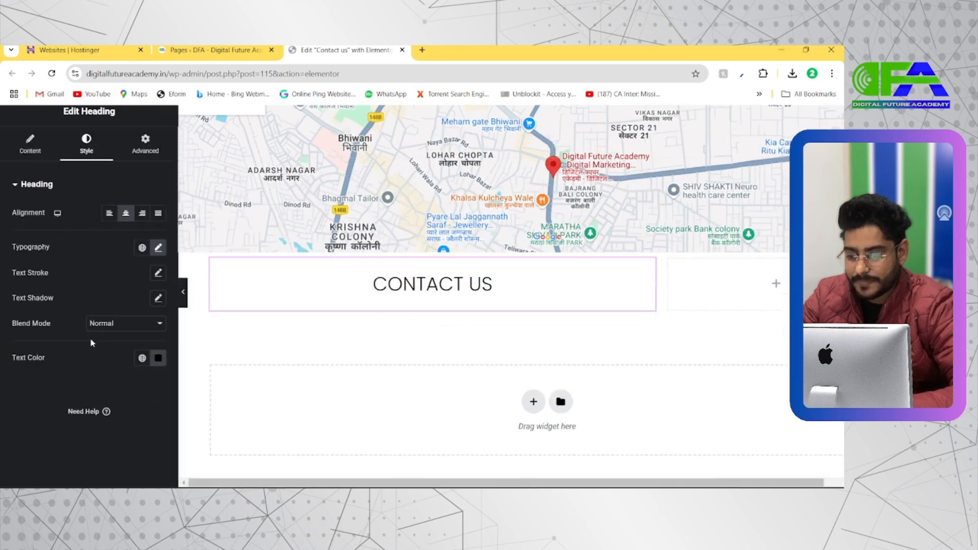
left_click(158, 248)
scroll(74, 342, "down", 2)
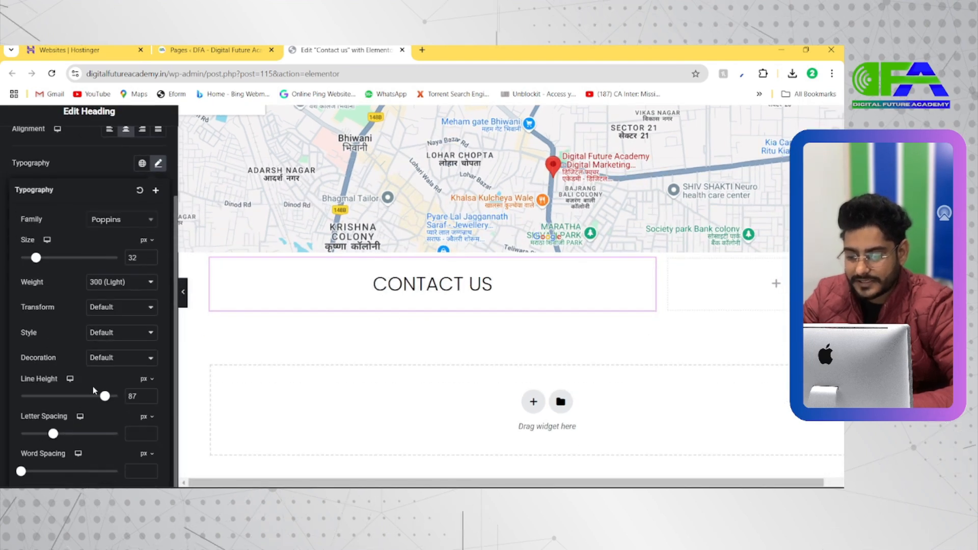
left_click_drag(104, 398, 60, 385)
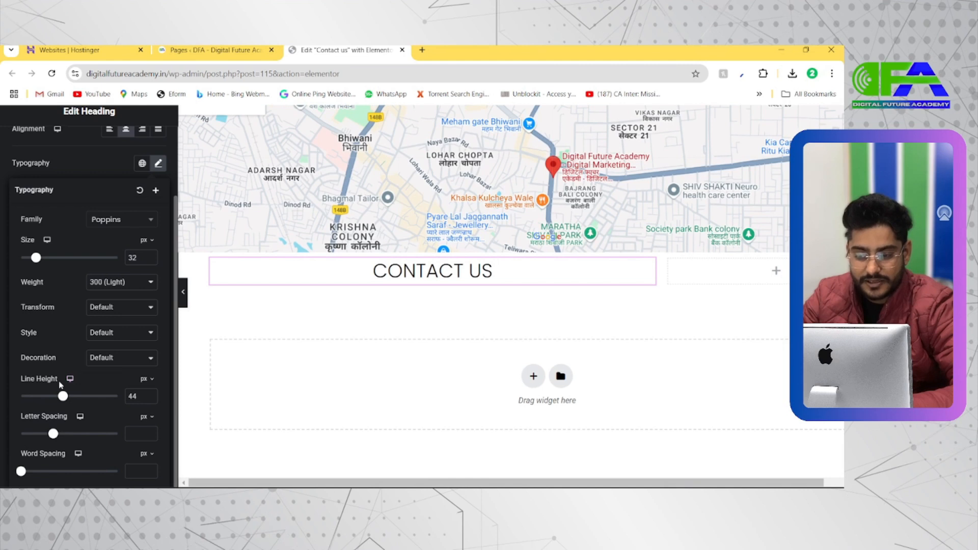
Check the line under the demo's SEND US AN EMAIL heading and add a Divider widget below the pasted CONTACT US heading.
key("alt+Tab")
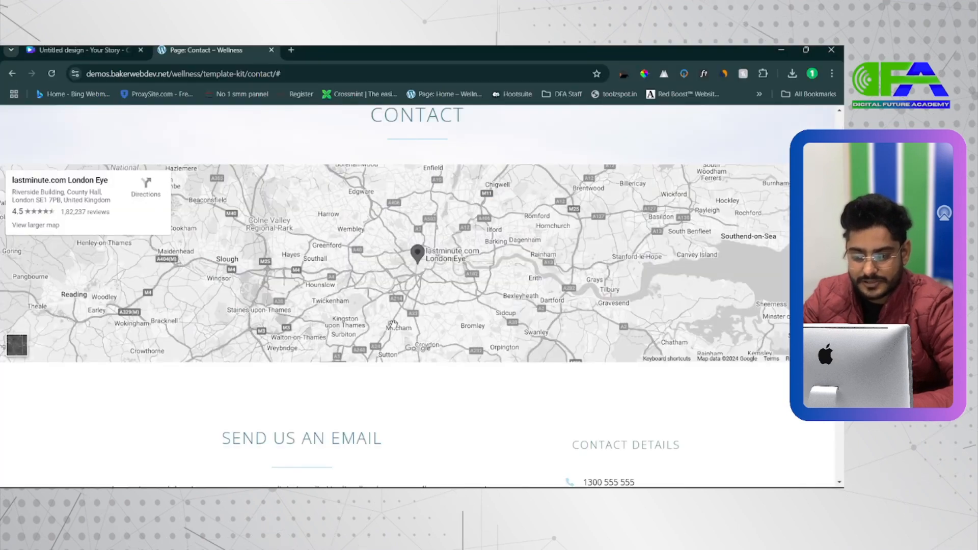
scroll(355, 405, "down", 2)
scroll(290, 379, "up", 5)
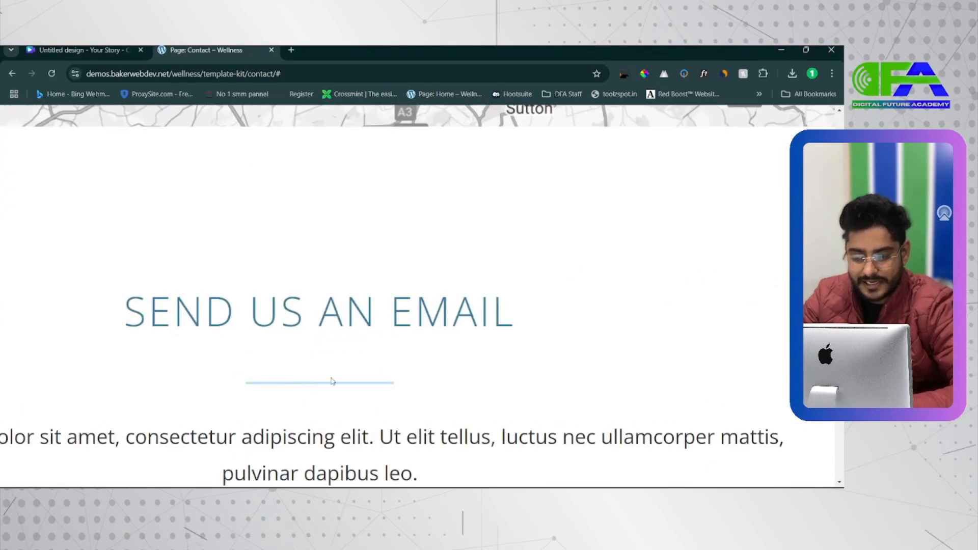
key("alt+Tab")
scroll(322, 384, "down", 2)
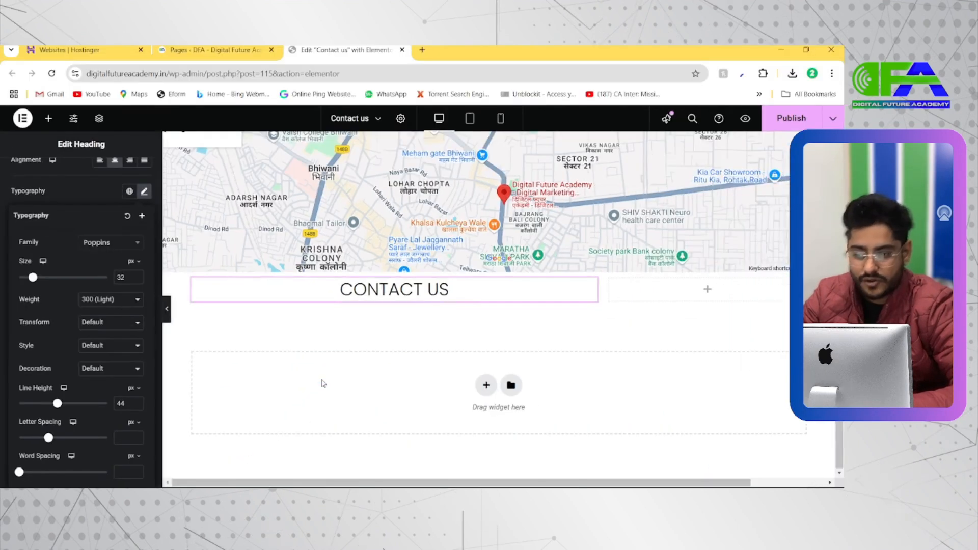
left_click(49, 118)
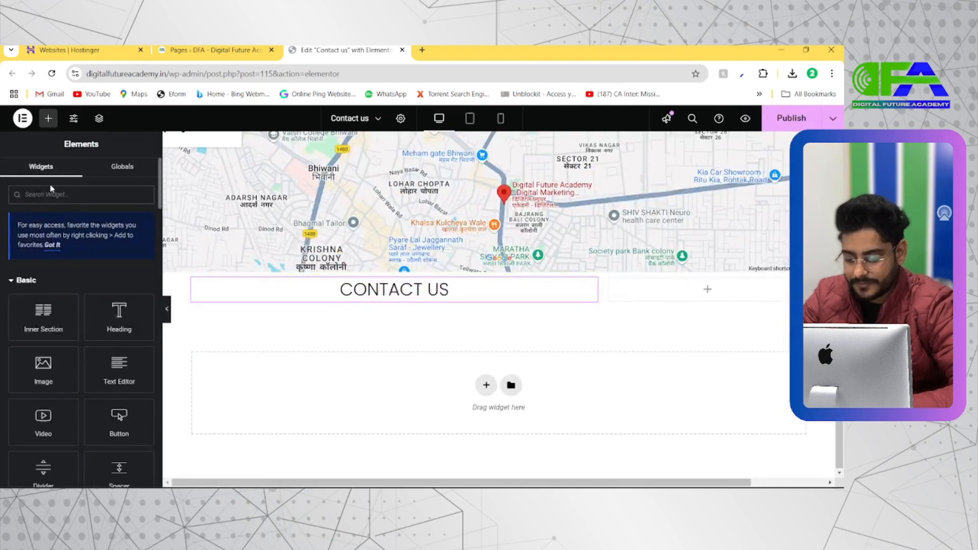
left_click(50, 190)
type("divi")
left_click_drag(63, 285, 331, 312)
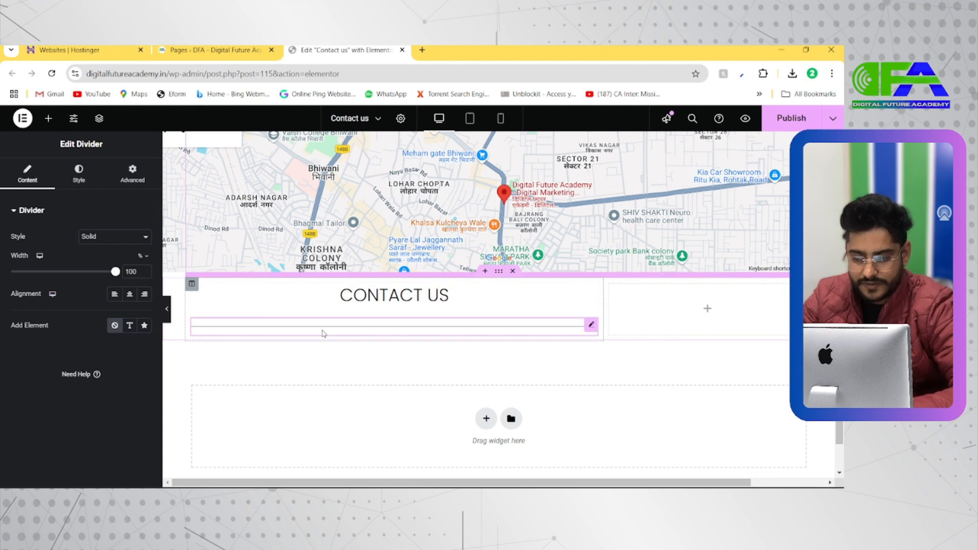
Centre the divider and set its gap to 2 and its width to 19%.
left_click_drag(116, 272, 67, 272)
left_click(132, 297)
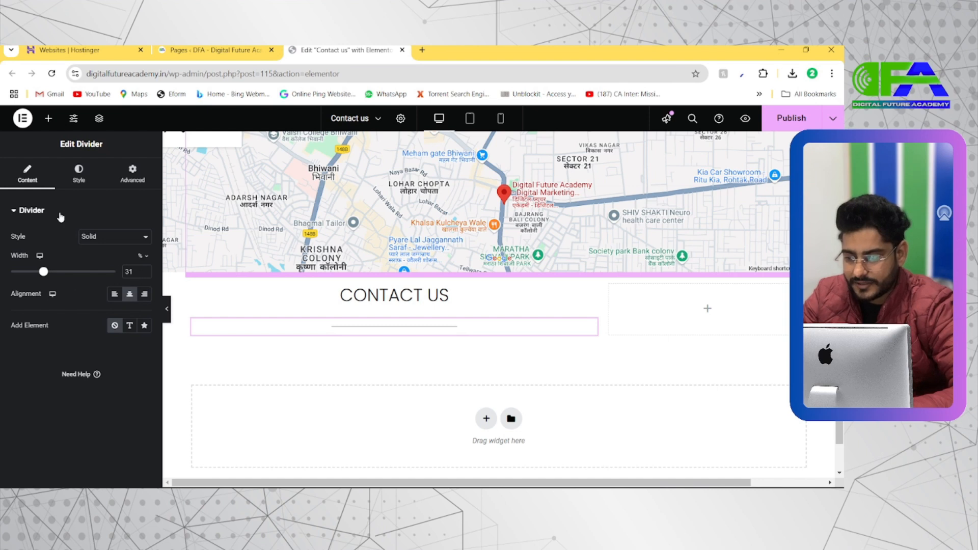
left_click(78, 173)
left_click_drag(40, 316, 7, 316)
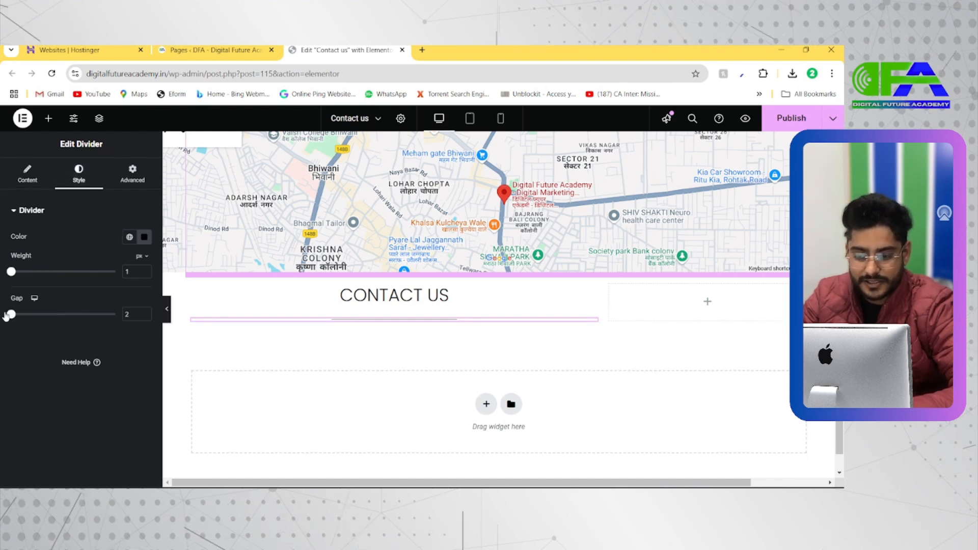
left_click(28, 173)
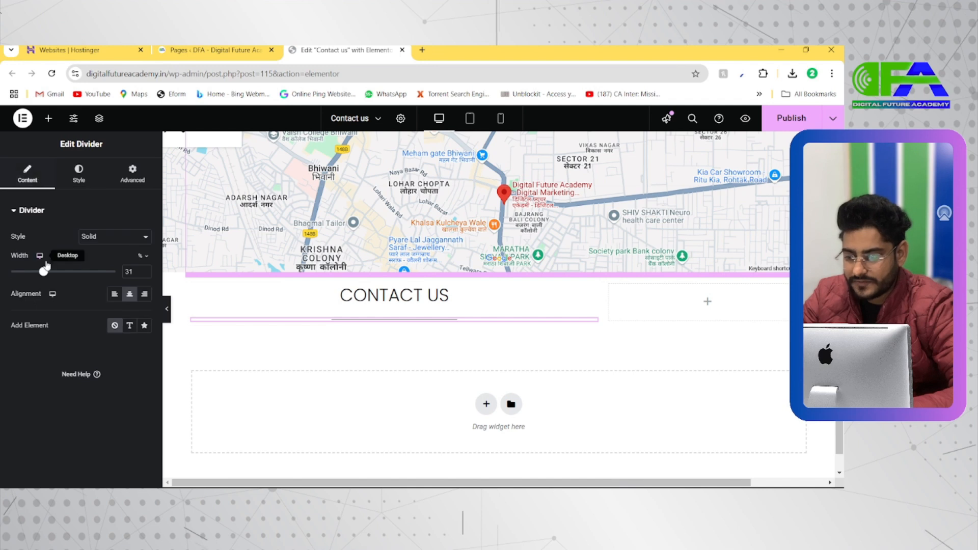
left_click_drag(31, 274, 30, 275)
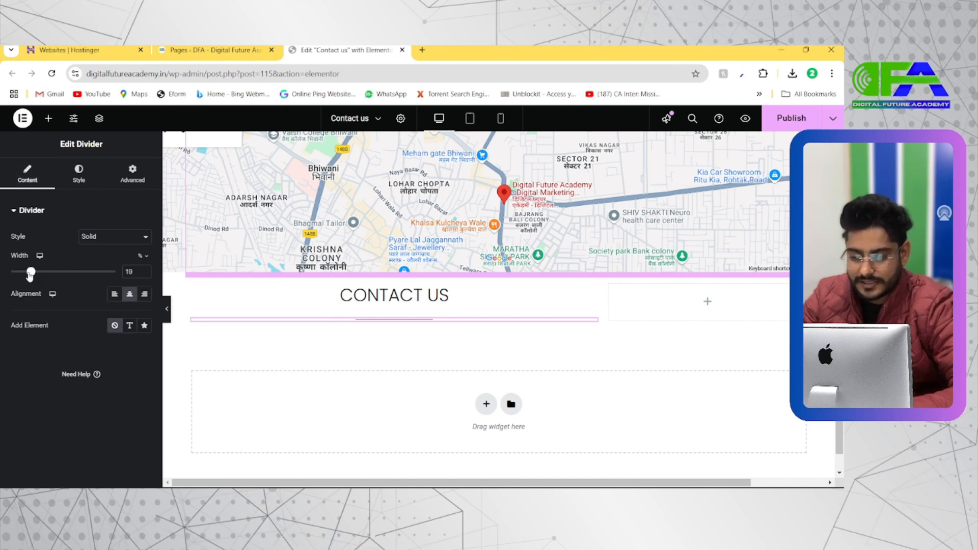
Check the paragraph under the demo's heading line and add a Text Editor widget below the divider in the wide column.
key("alt+Tab")
scroll(283, 345, "down", 2)
scroll(283, 346, "down", 3)
scroll(166, 371, "down", 1)
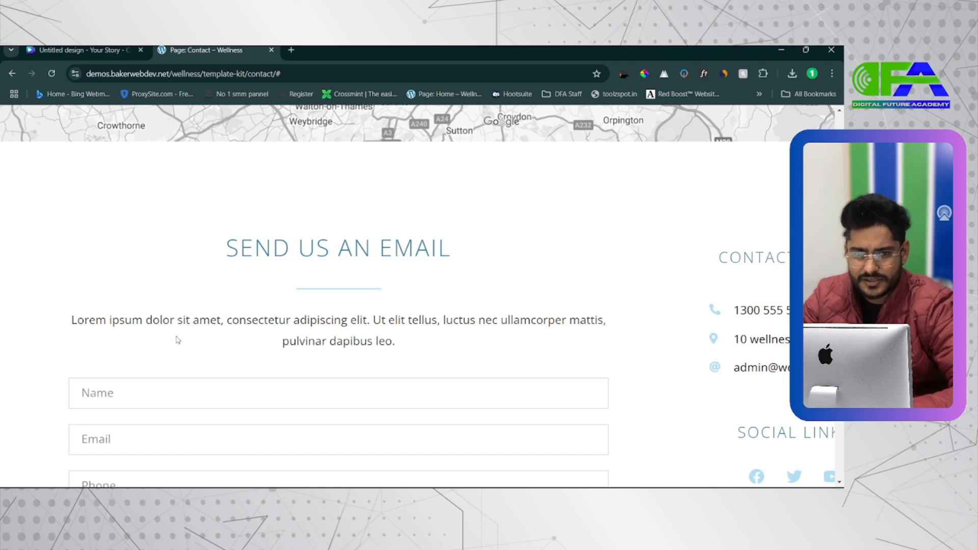
key("alt+Tab")
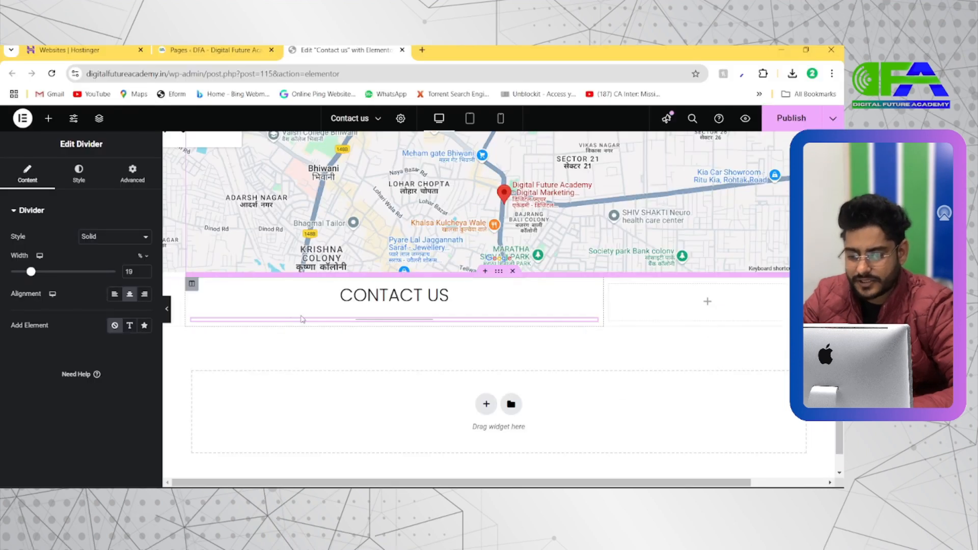
left_click(55, 122)
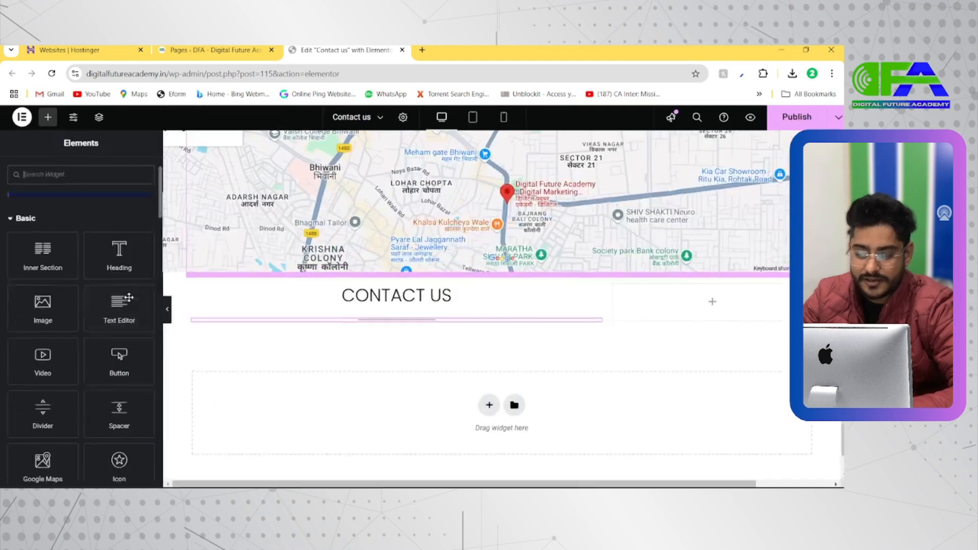
left_click_drag(118, 305, 393, 318)
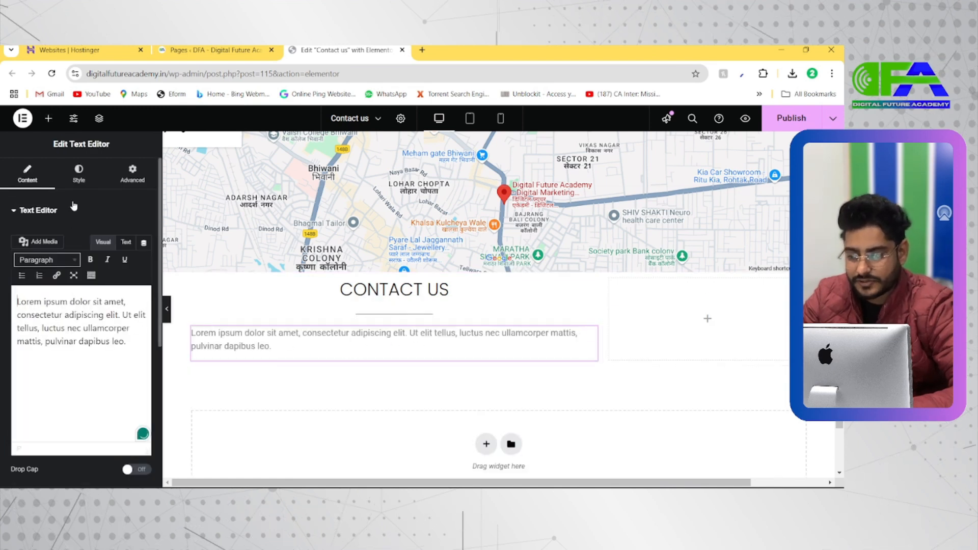
Centre the text of the paragraph below the divider and compare it with the demo's paragraph.
left_click(80, 182)
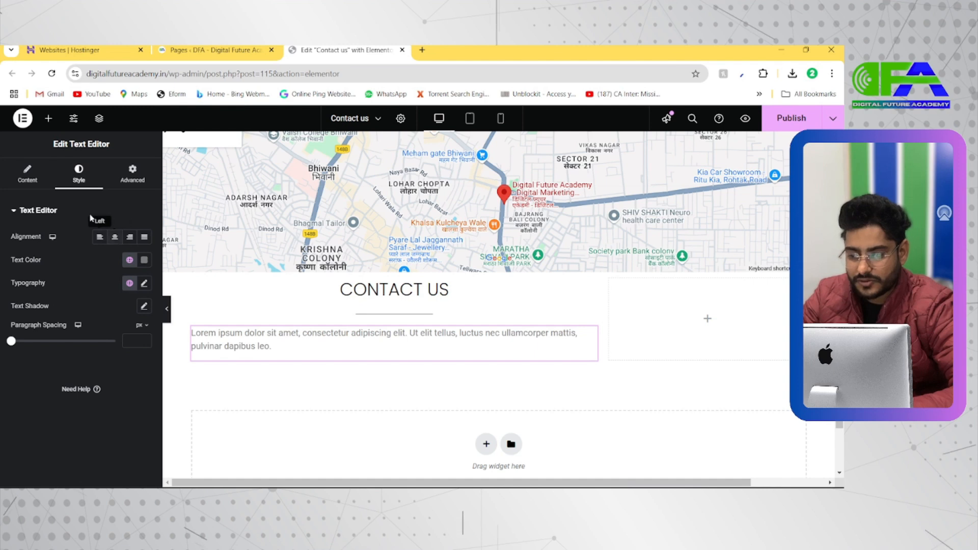
left_click(114, 238)
key("alt+Tab")
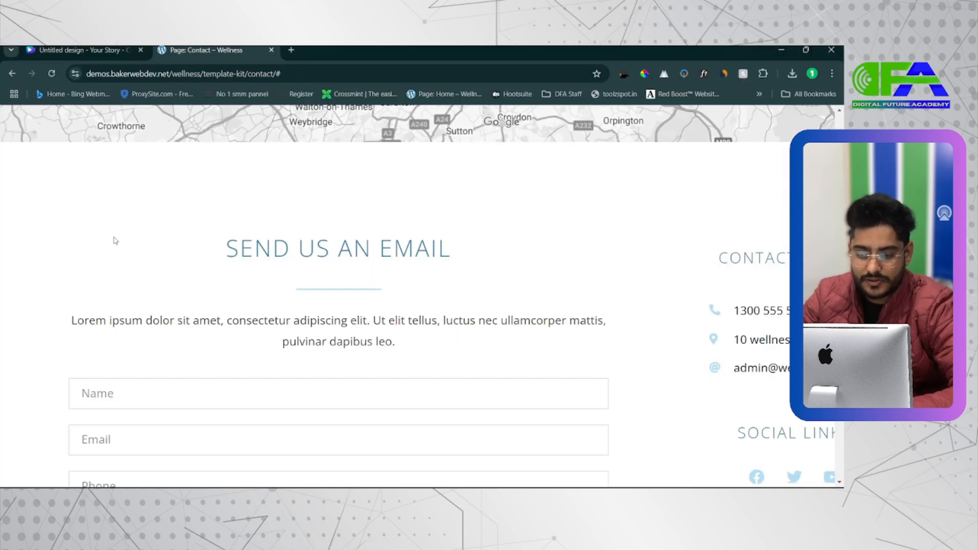
key("alt+Tab")
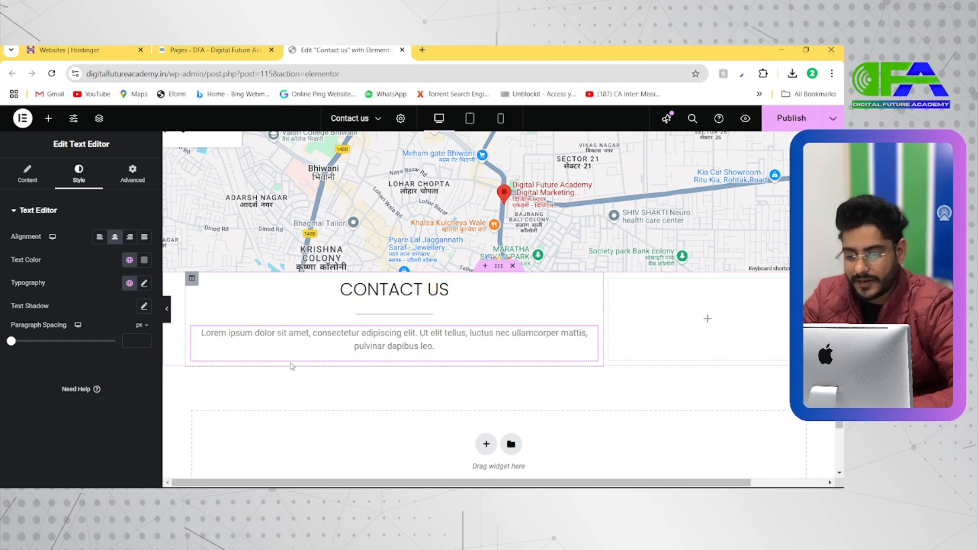
Add a Form widget below the centred paragraph in the wide column and look over its fields.
left_click(49, 118)
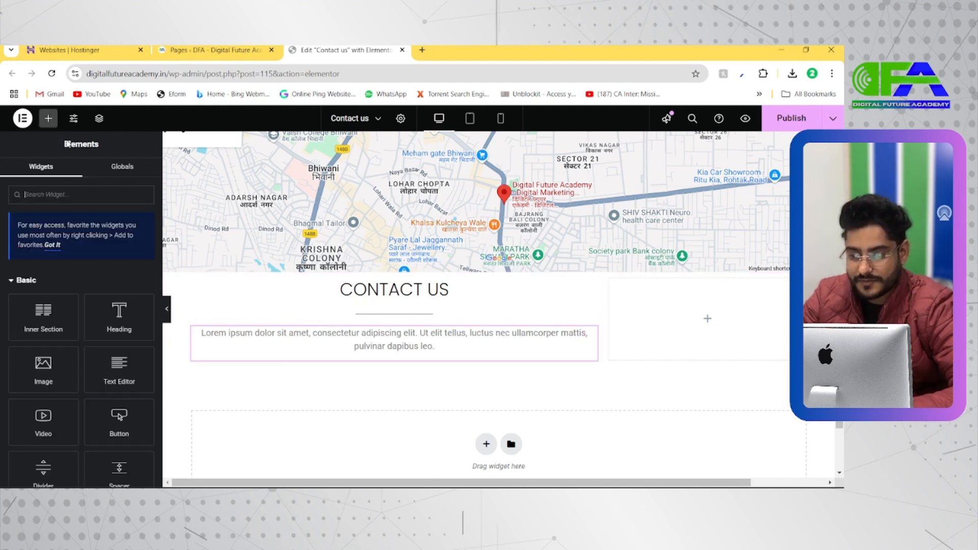
left_click(59, 189)
type("form")
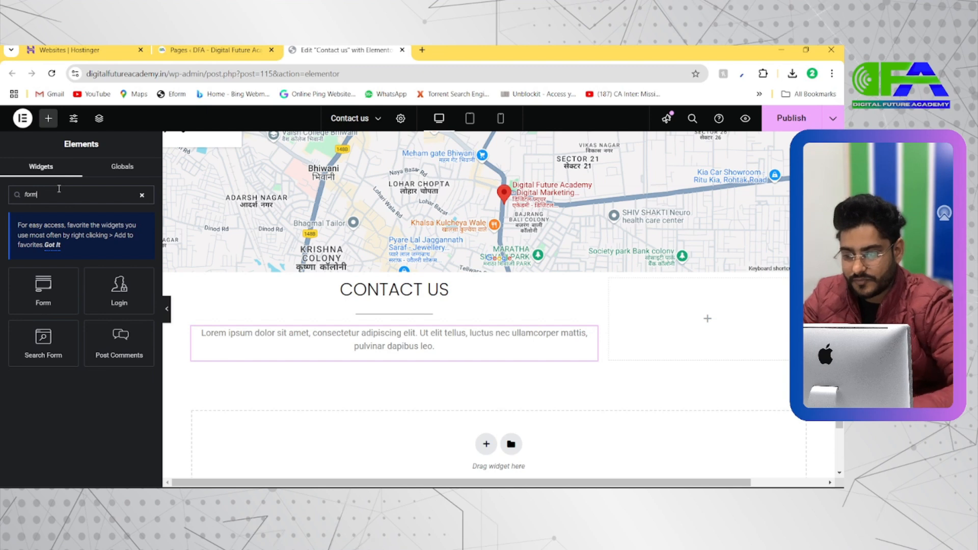
left_click_drag(43, 291, 375, 359)
scroll(378, 375, "down", 2)
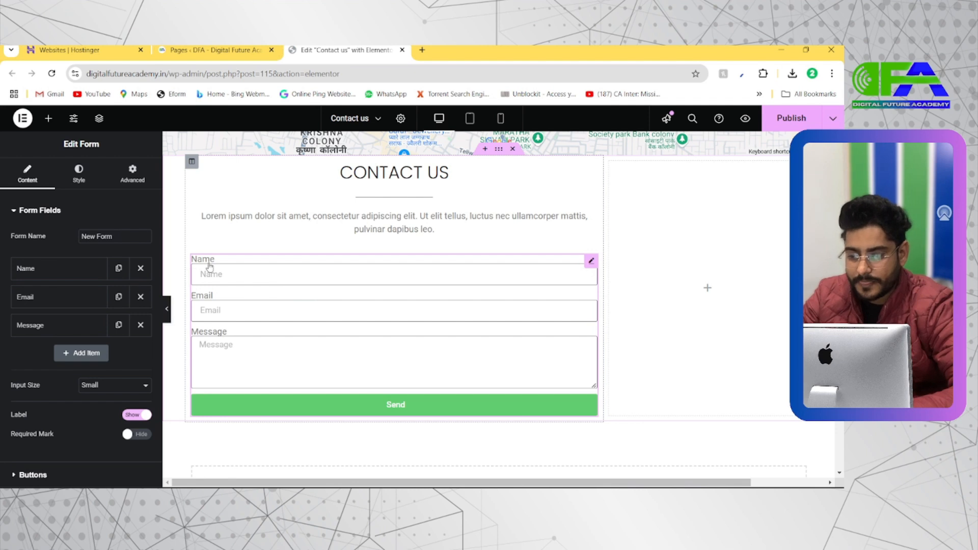
scroll(209, 267, "up", 3)
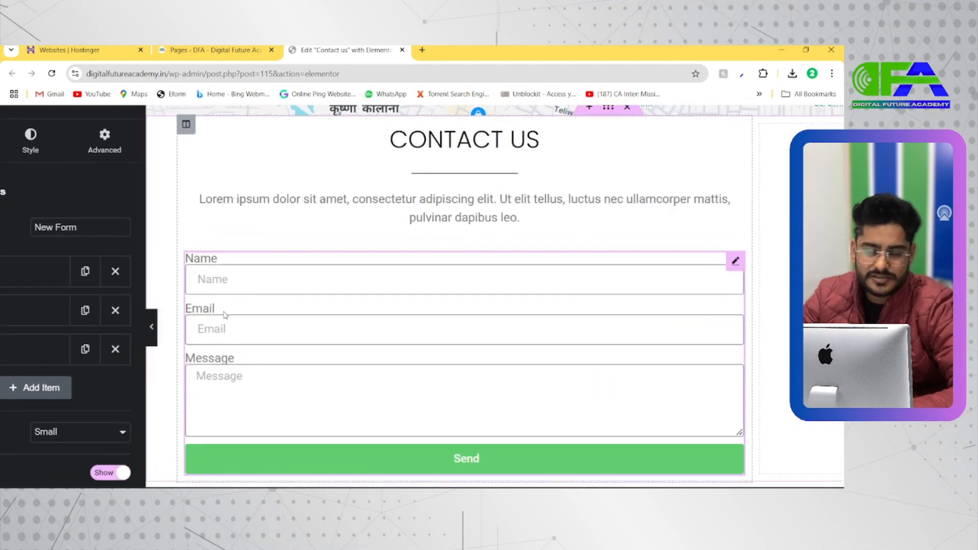
scroll(224, 314, "down", 3)
scroll(224, 314, "up", 4)
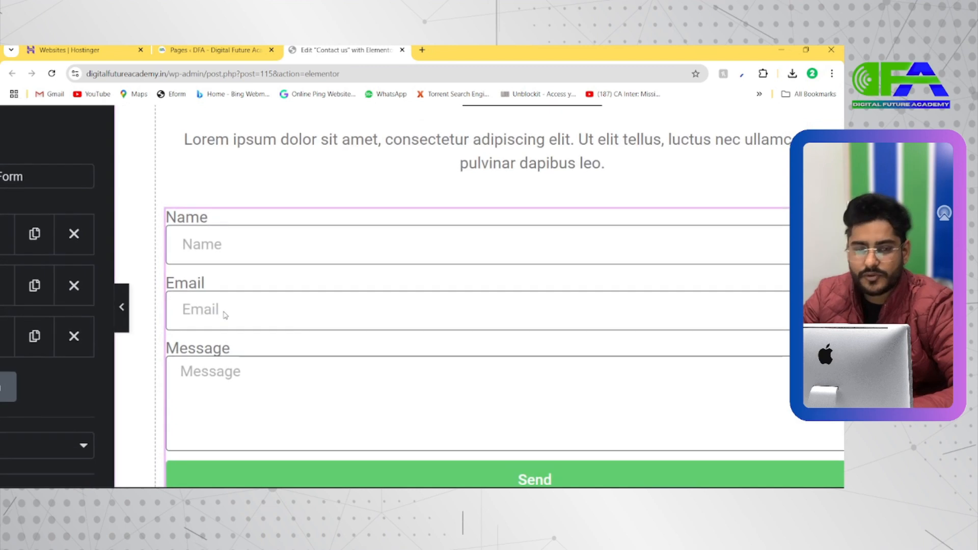
scroll(225, 315, "down", 4)
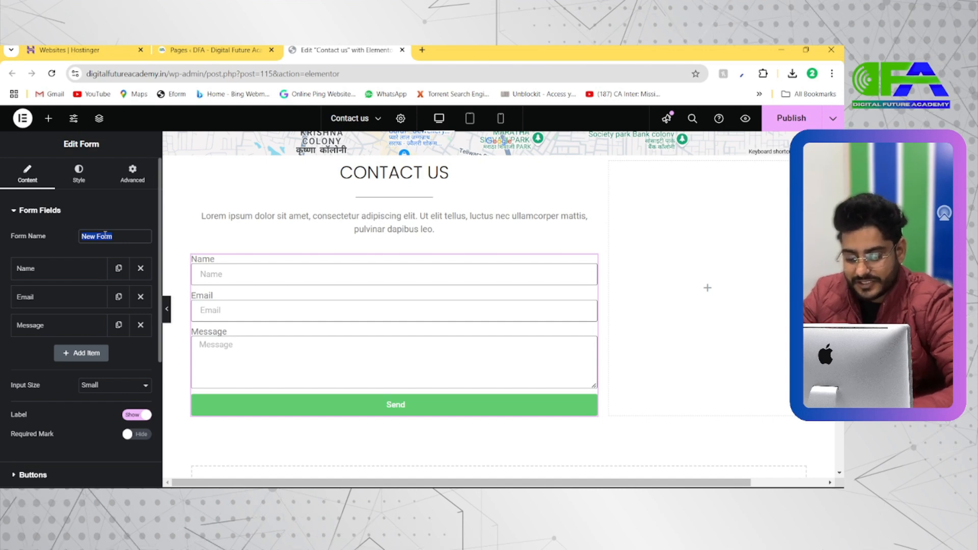
Name the form Contact us Page and look through the Name field's available types, keeping Text.
type("Contact us Page")
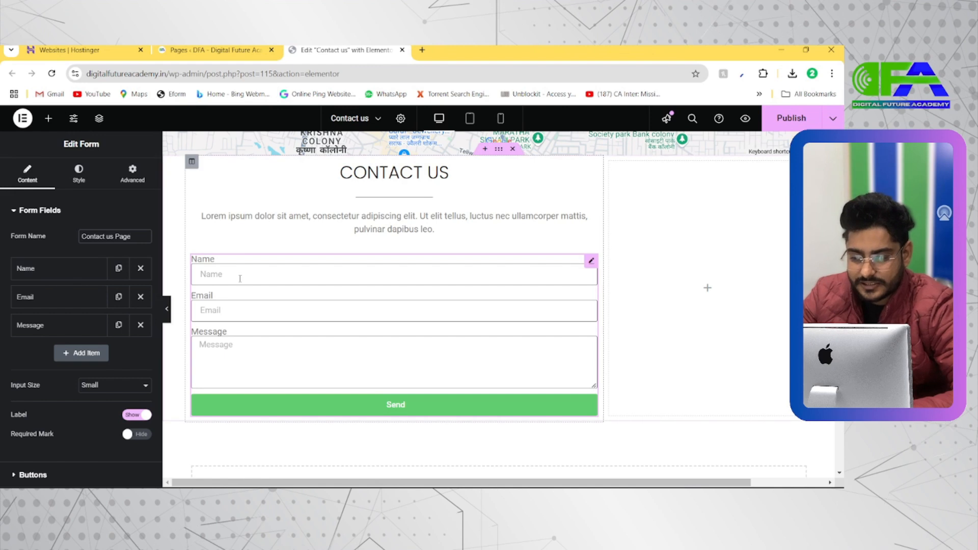
left_click(93, 277)
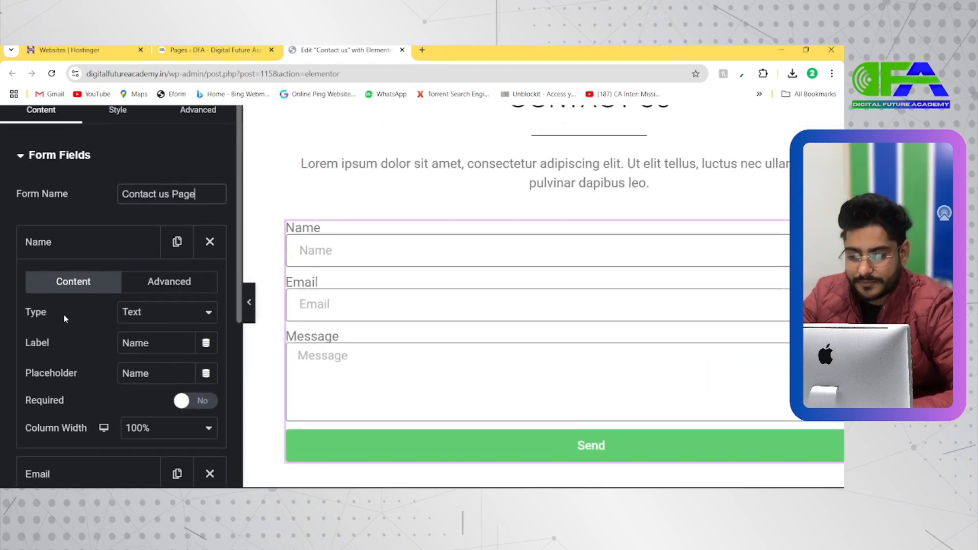
left_click(163, 319)
left_click(164, 319)
left_click(326, 250)
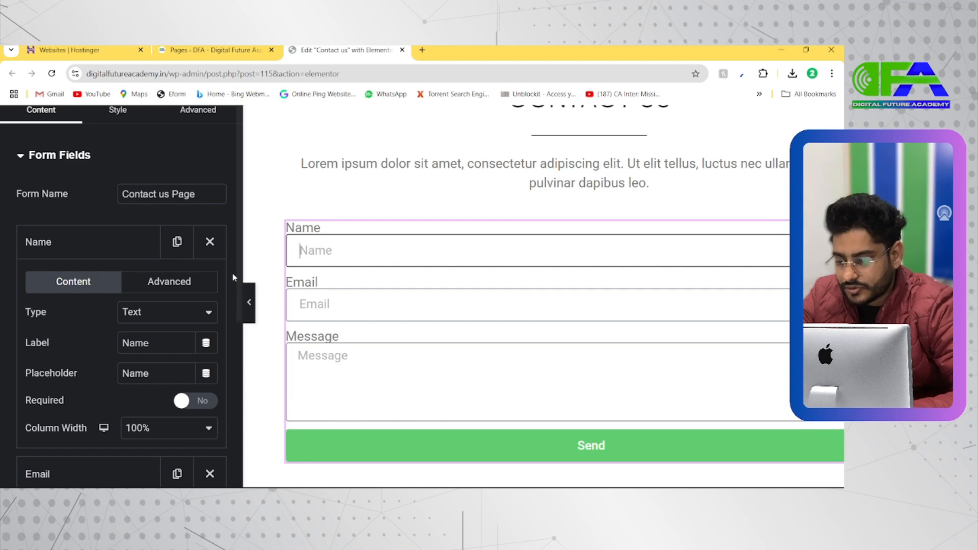
left_click(148, 313)
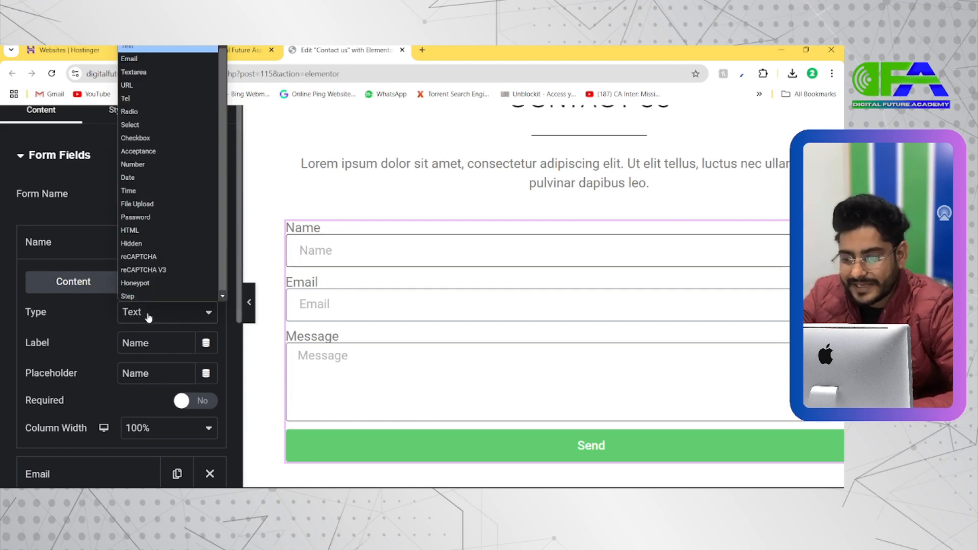
left_click(149, 315)
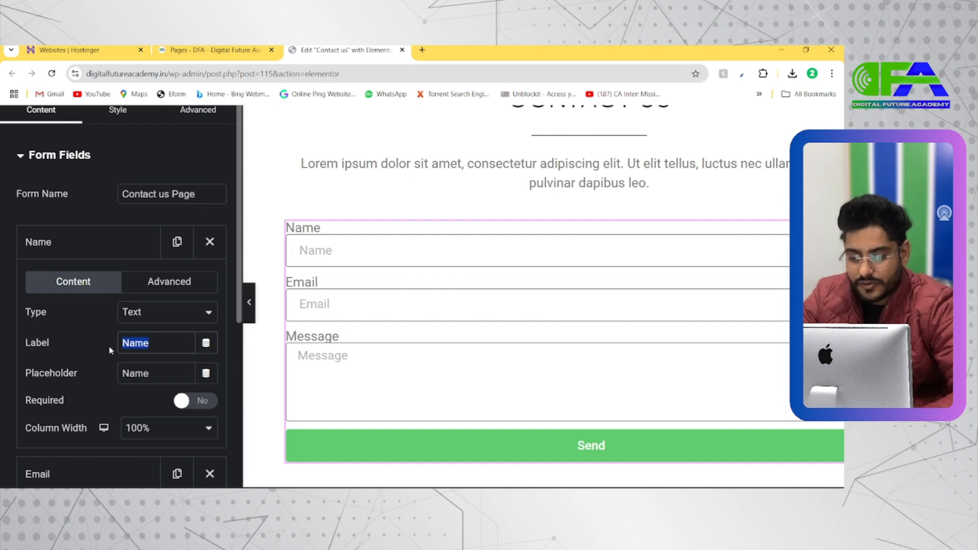
Clear the Name field's label and make the field required.
key("BackSpace")
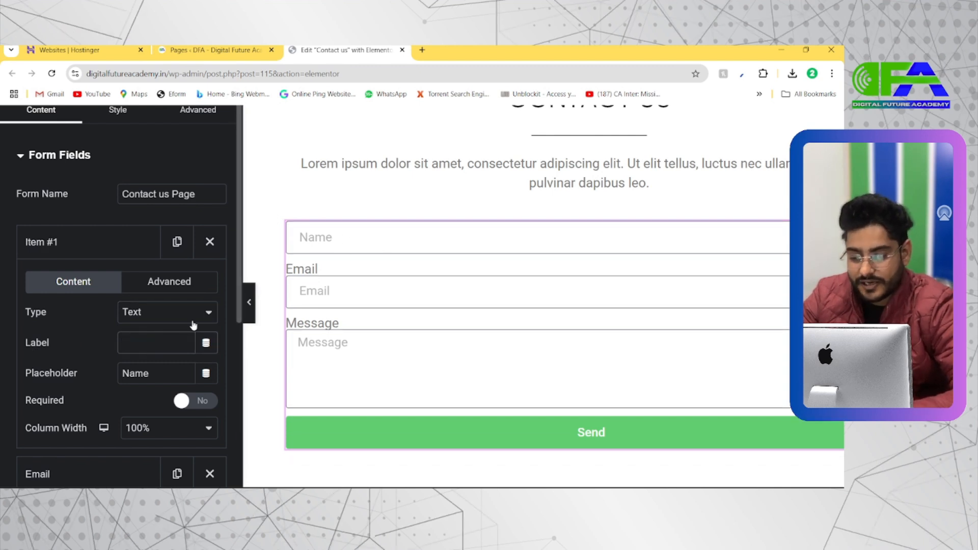
scroll(144, 374, "down", 1)
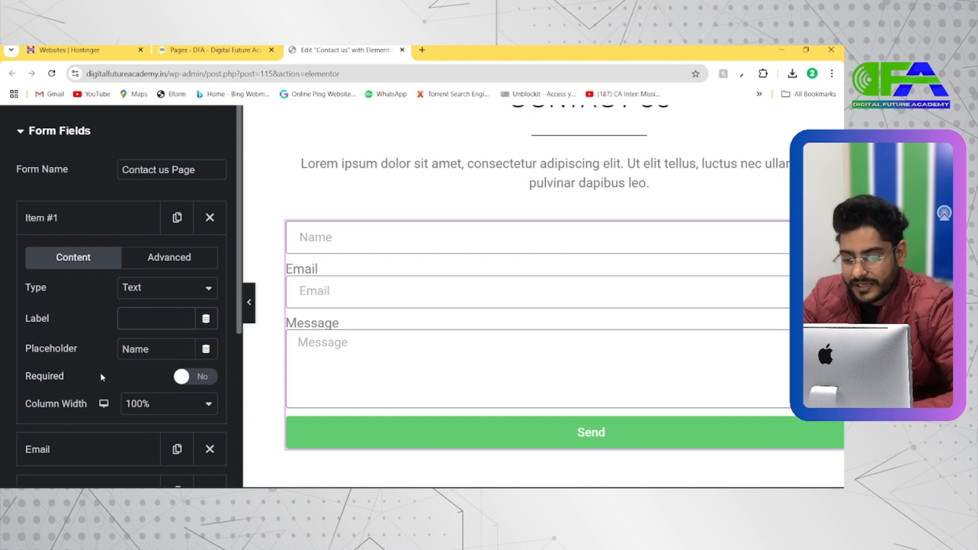
left_click(192, 376)
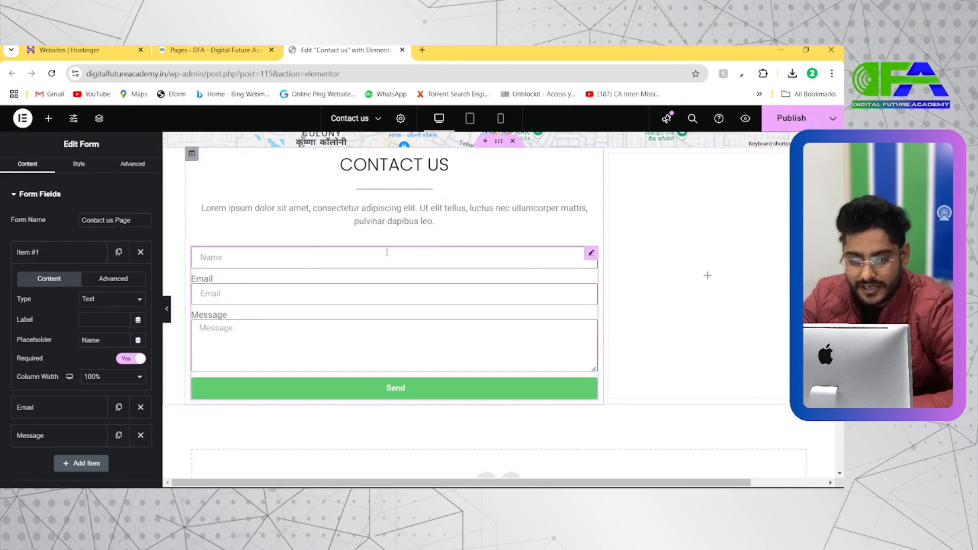
Try a 50% column width on the Name field, then set it to 40%.
left_click(99, 376)
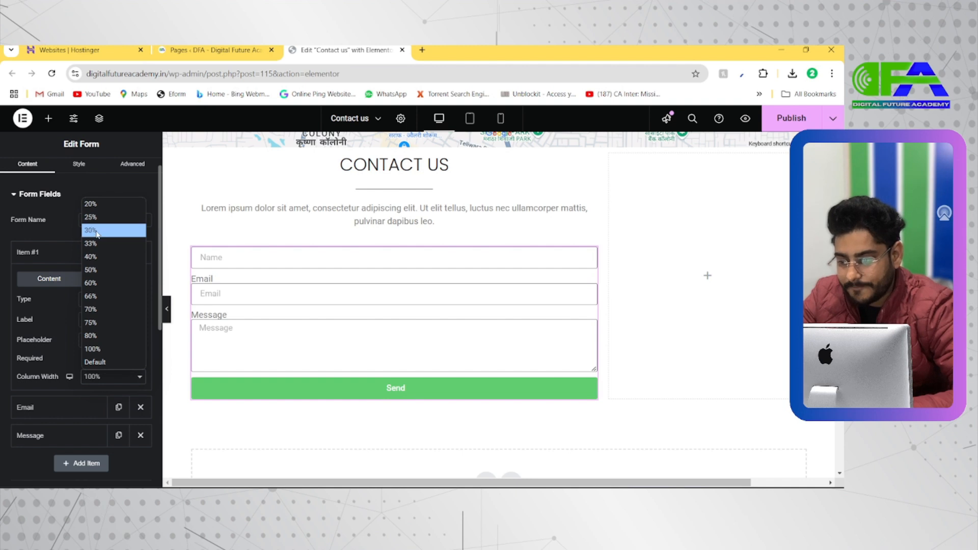
left_click(94, 270)
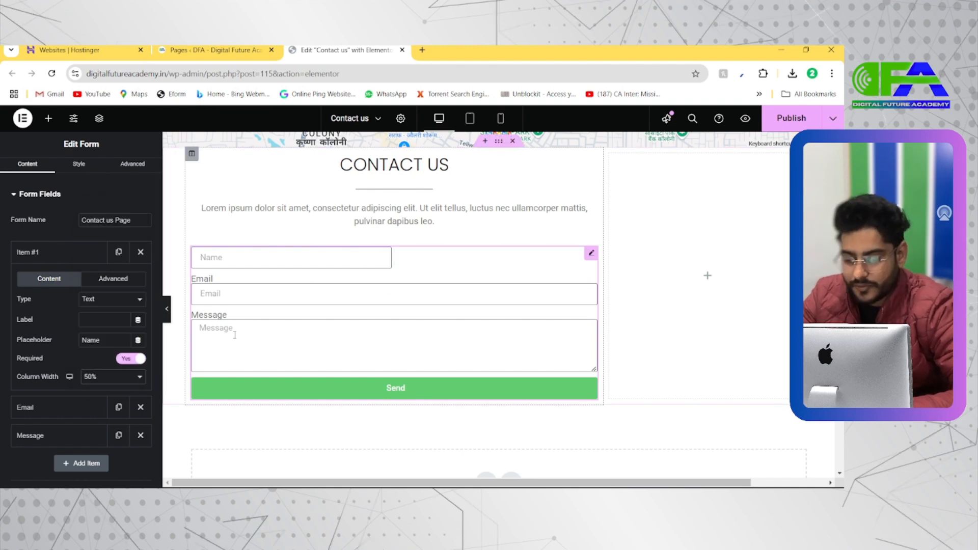
left_click(118, 379)
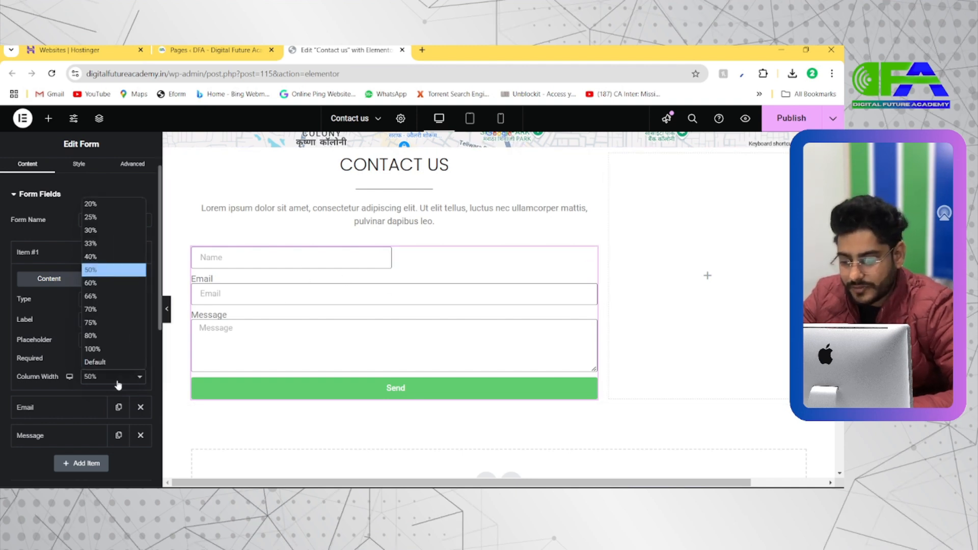
left_click(96, 258)
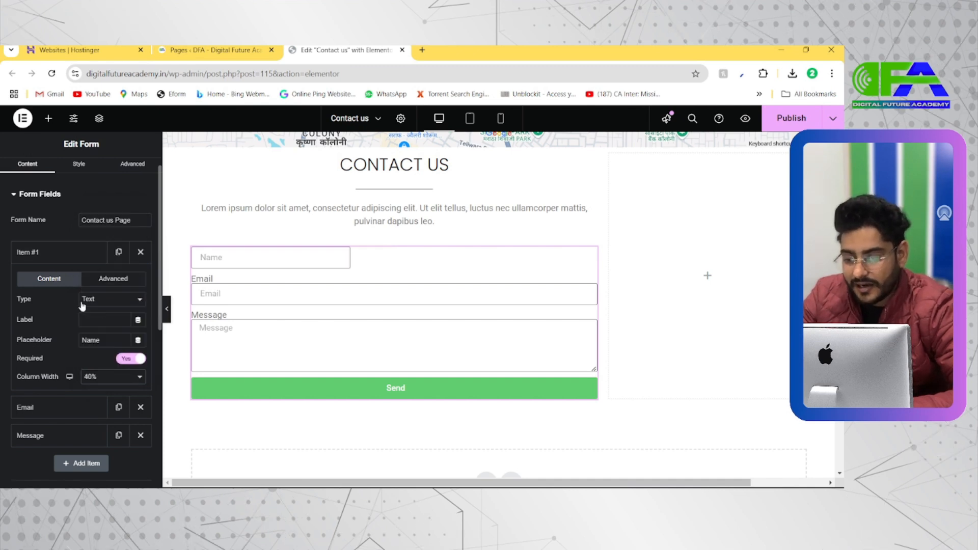
Add a new form field and move it to second place, between the Name and Email fields.
left_click(65, 255)
left_click(59, 287)
left_click(59, 285)
left_click(82, 340)
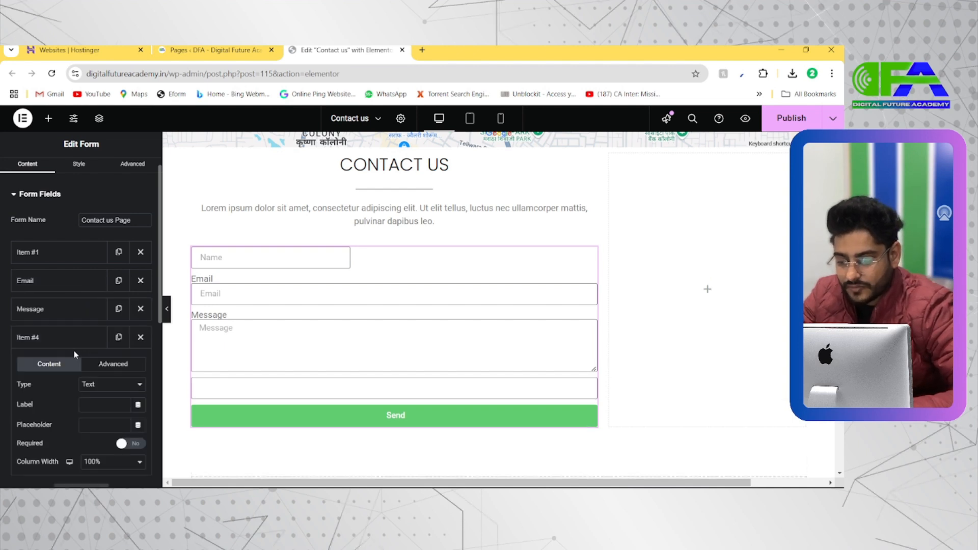
left_click_drag(61, 338, 64, 278)
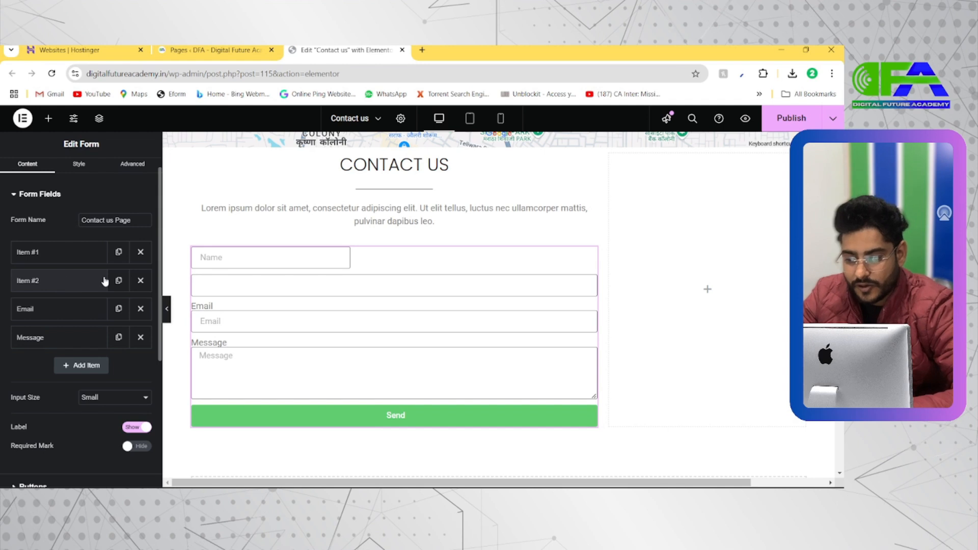
Change the first form field's placeholder to First Name.
left_click(51, 287)
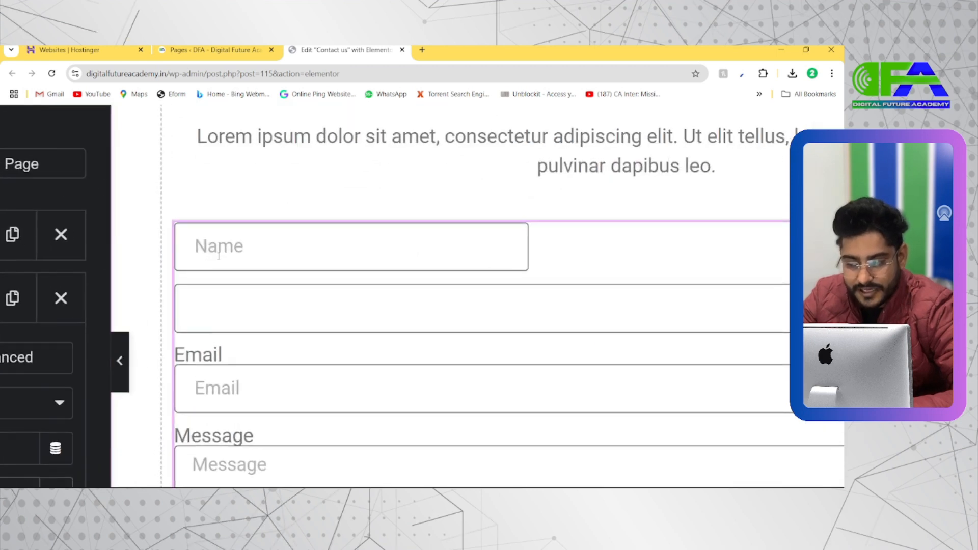
left_click(61, 252)
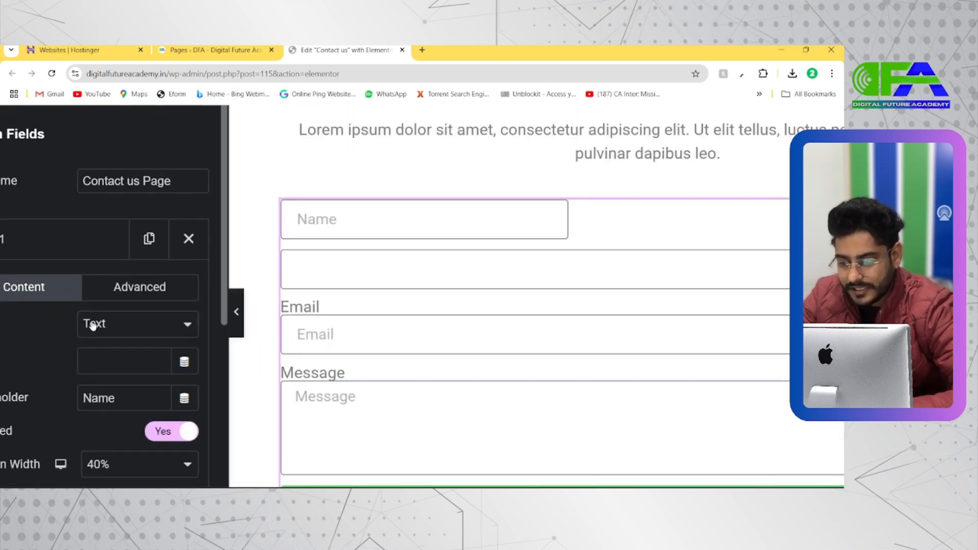
left_click(83, 398)
type("First")
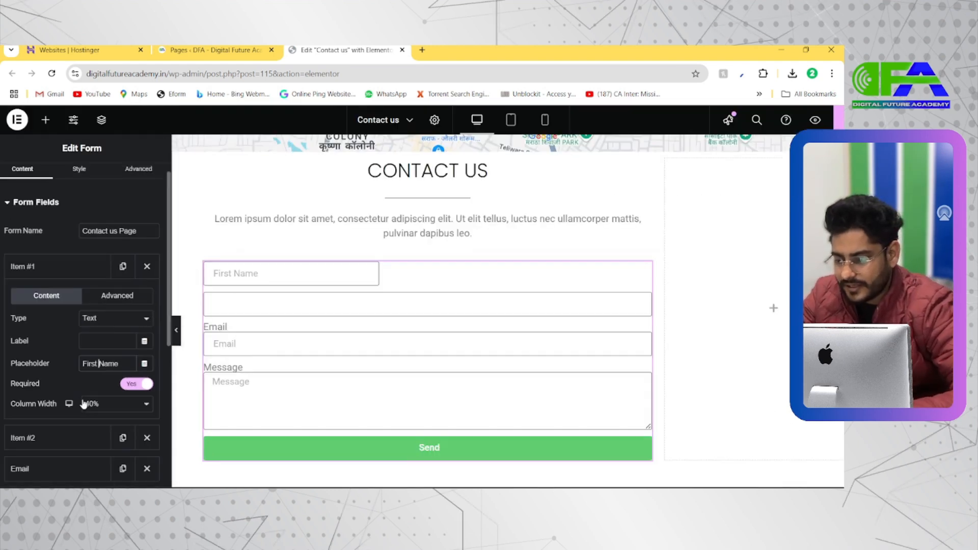
Set the second form field's placeholder to Last Name.
left_click(70, 270)
left_click(52, 298)
left_click(92, 393)
type("Last Name")
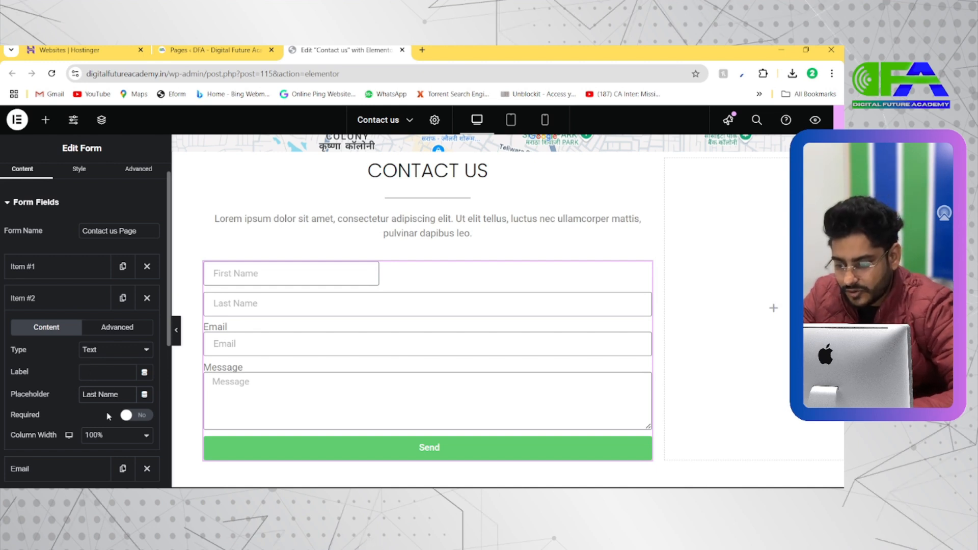
Try a 40% column width on the Last Name field, then set it to 50%.
scroll(125, 400, "down", 1)
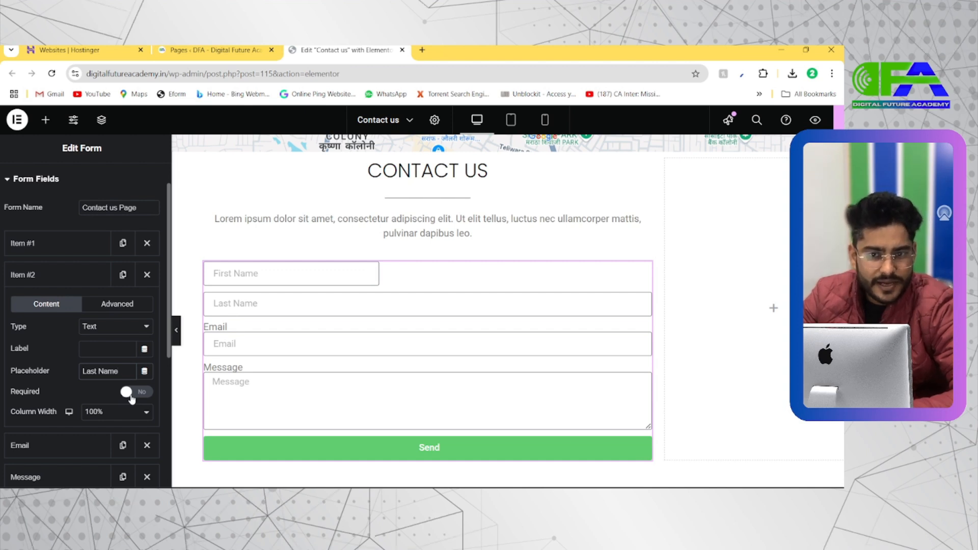
scroll(131, 399, "down", 1)
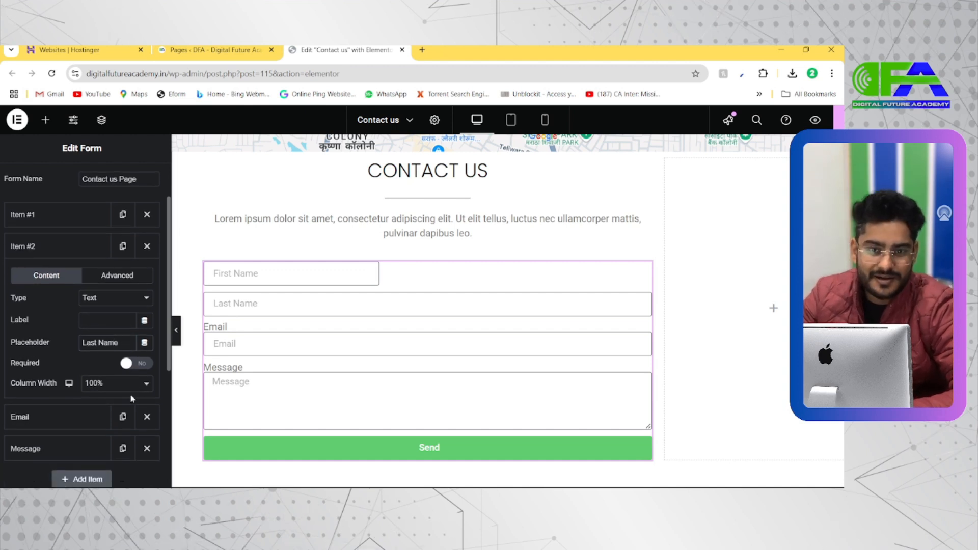
scroll(102, 399, "down", 1)
left_click(111, 357)
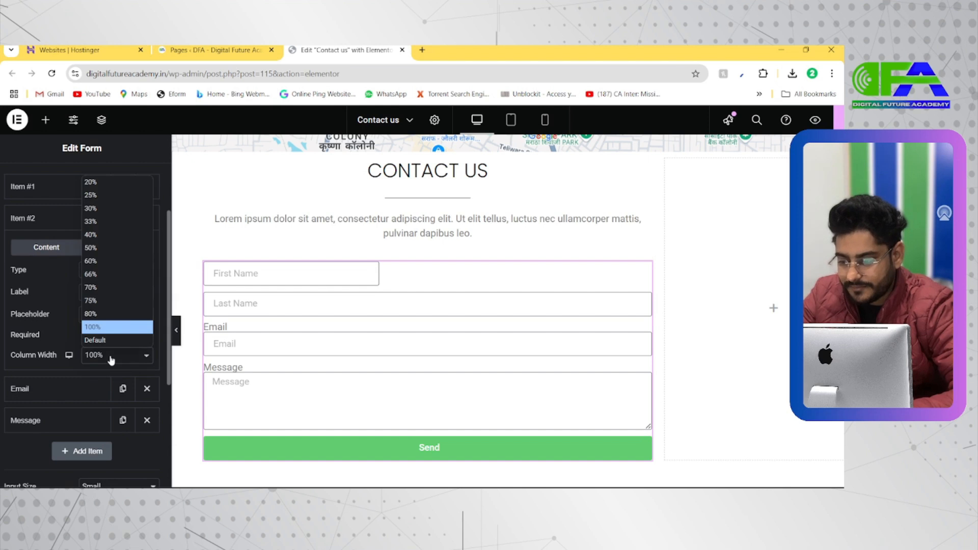
left_click(111, 359)
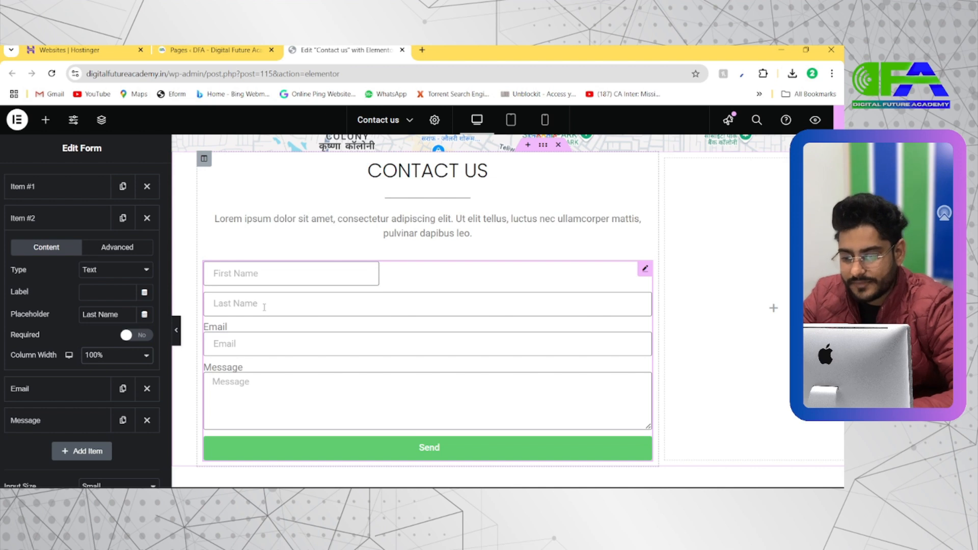
left_click(117, 358)
left_click(101, 243)
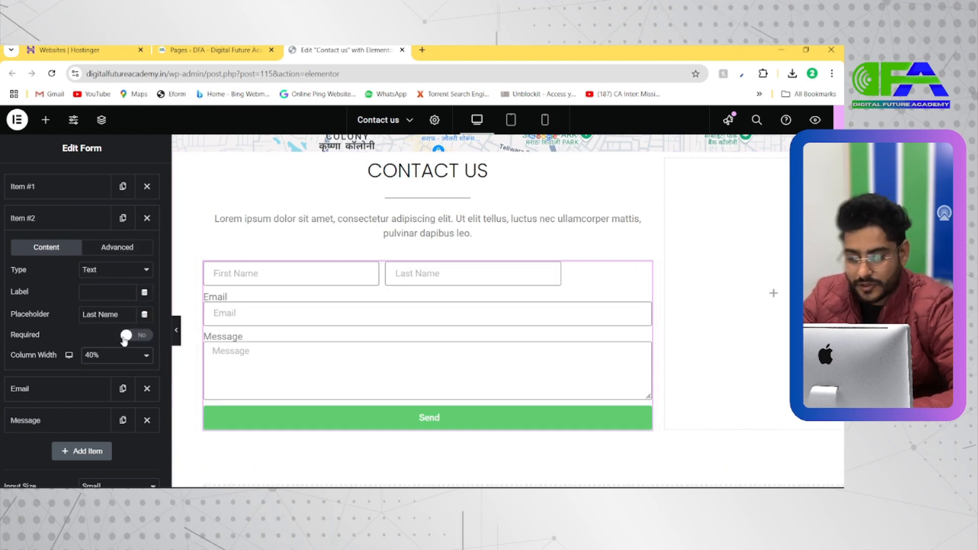
left_click(125, 355)
left_click(110, 247)
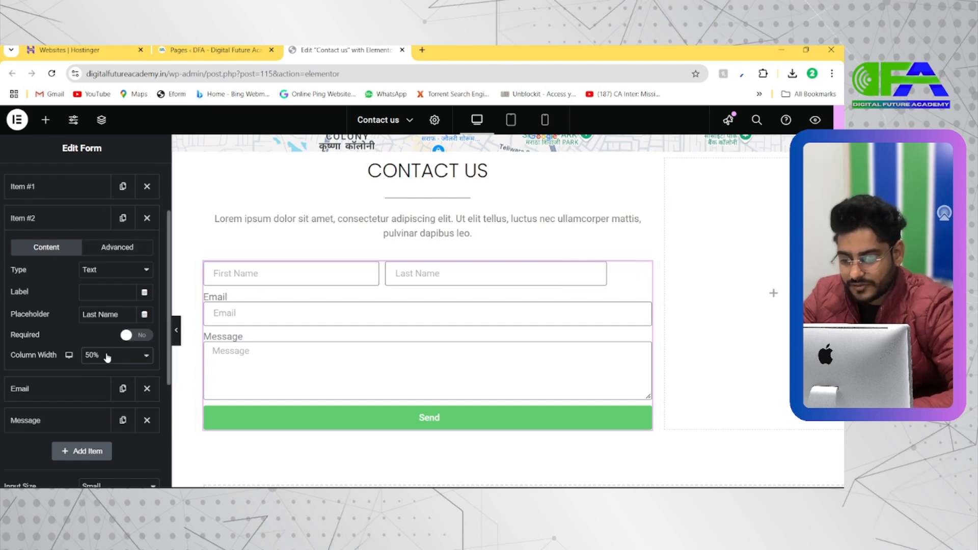
left_click(105, 355)
left_click(106, 250)
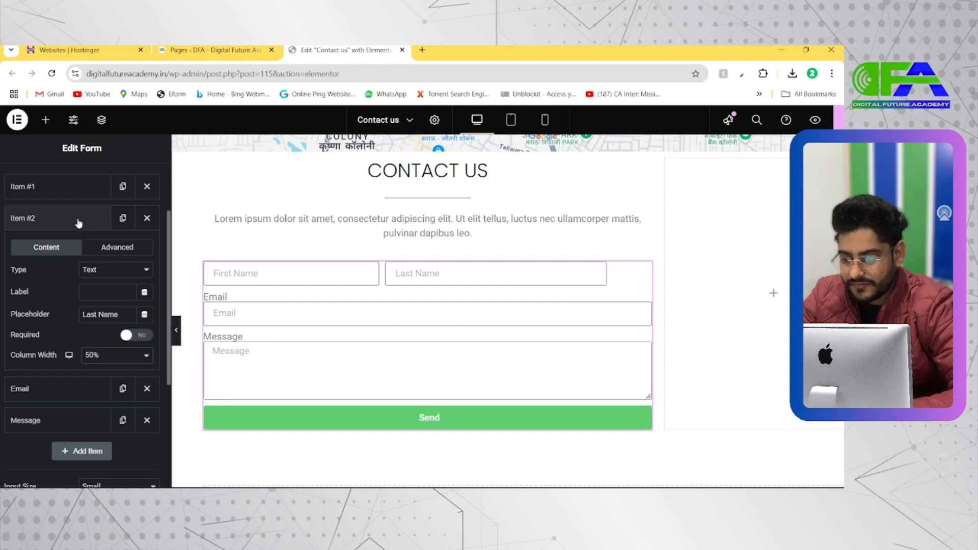
Set the First Name field's column width to 50%.
left_click(68, 192)
left_click(116, 324)
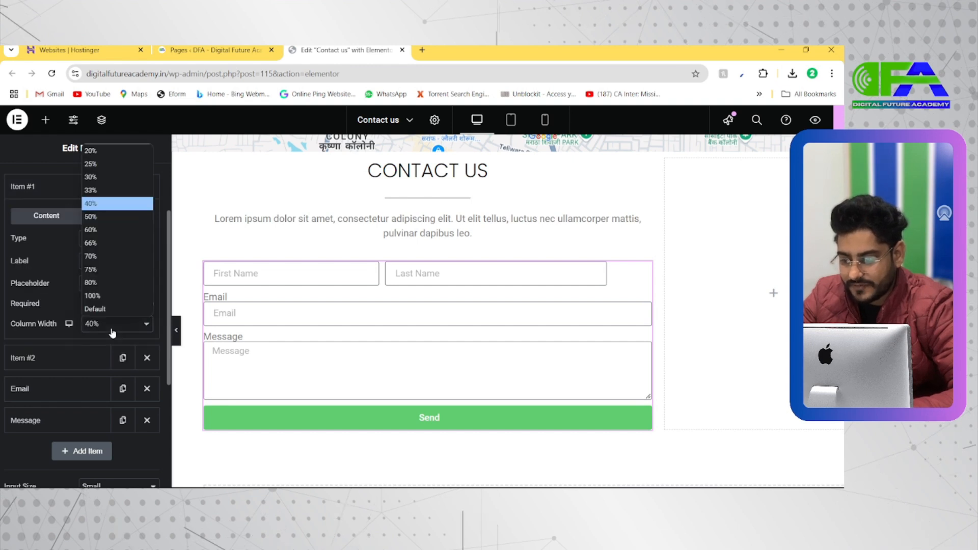
left_click(96, 217)
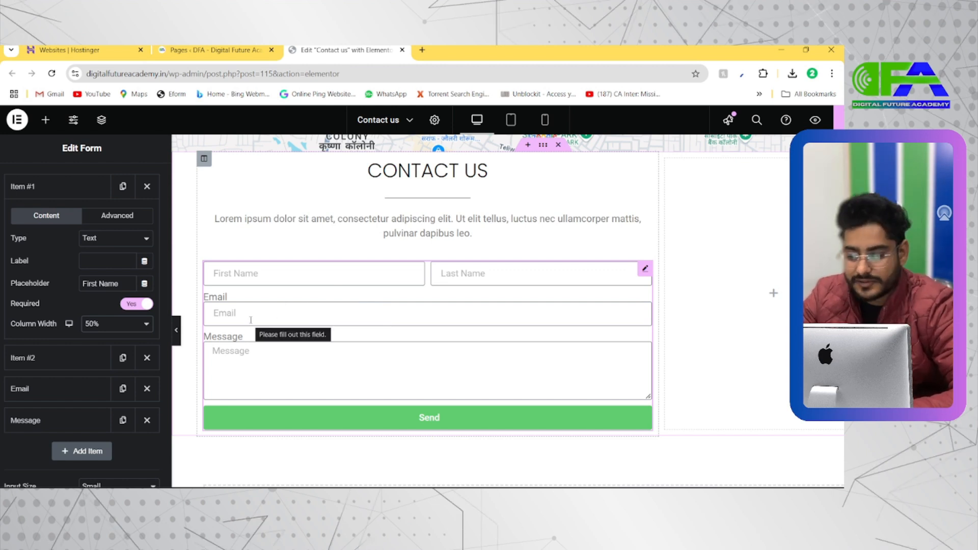
Add another form field and move it to third place, between the Last Name and Email fields.
scroll(72, 224, "up", 1)
left_click(67, 229)
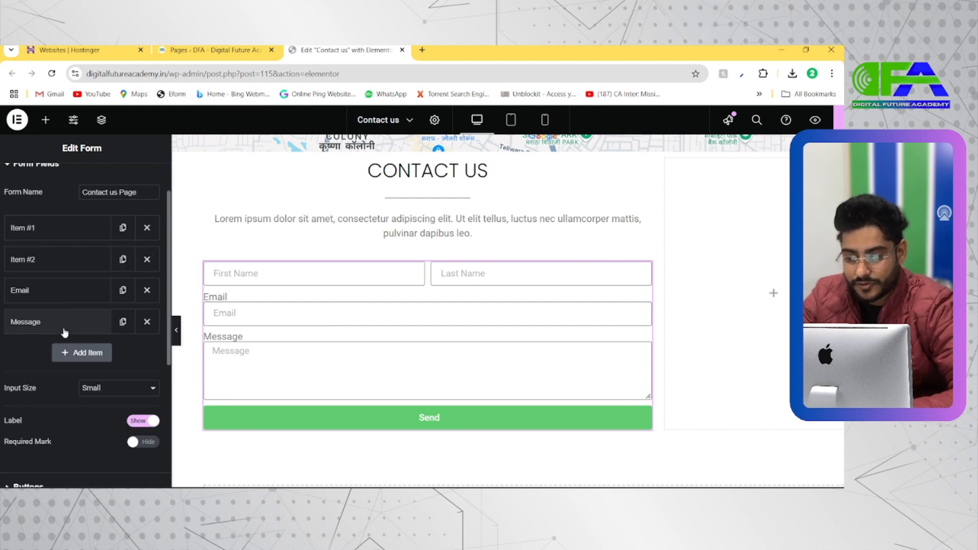
left_click(78, 358)
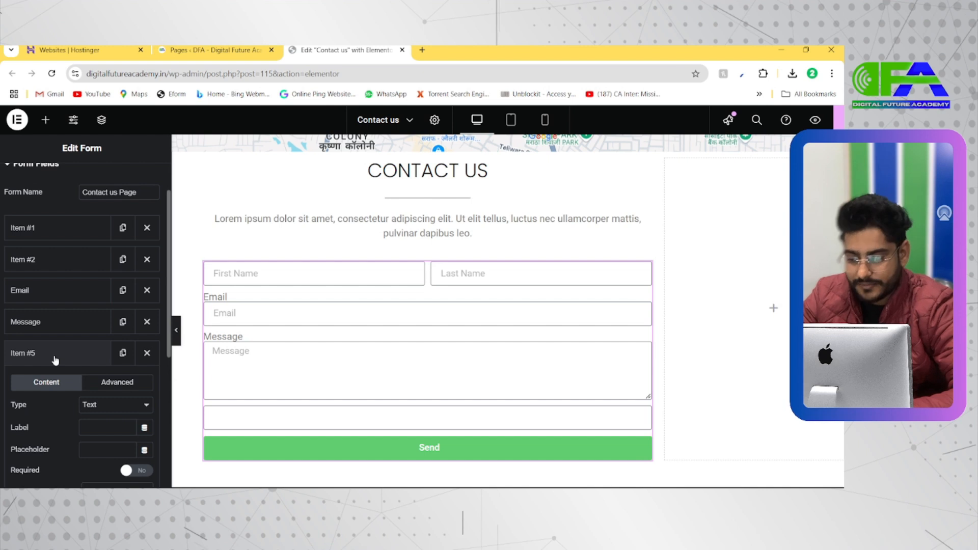
left_click_drag(52, 362, 61, 299)
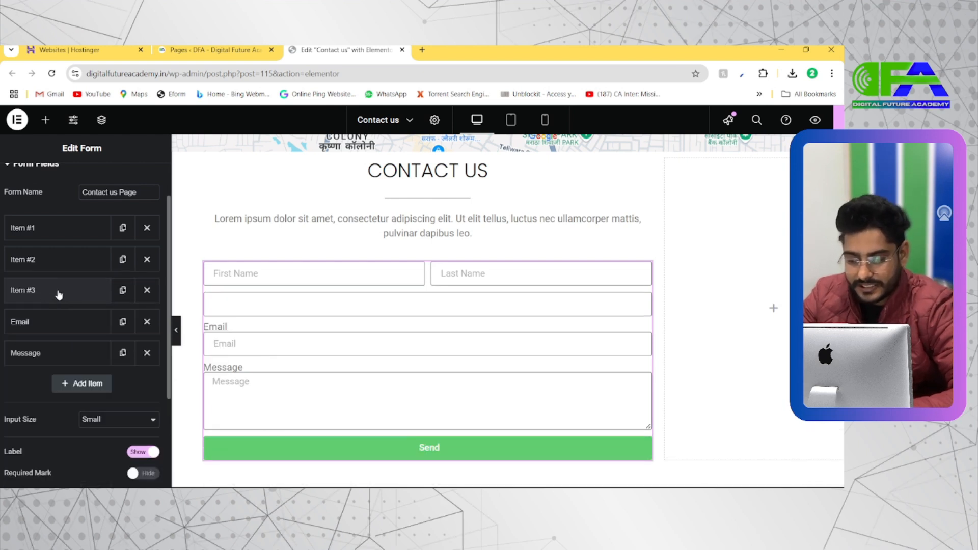
Try Phone as the third form field's placeholder, and replace it with +91.
scroll(61, 286, "down", 1)
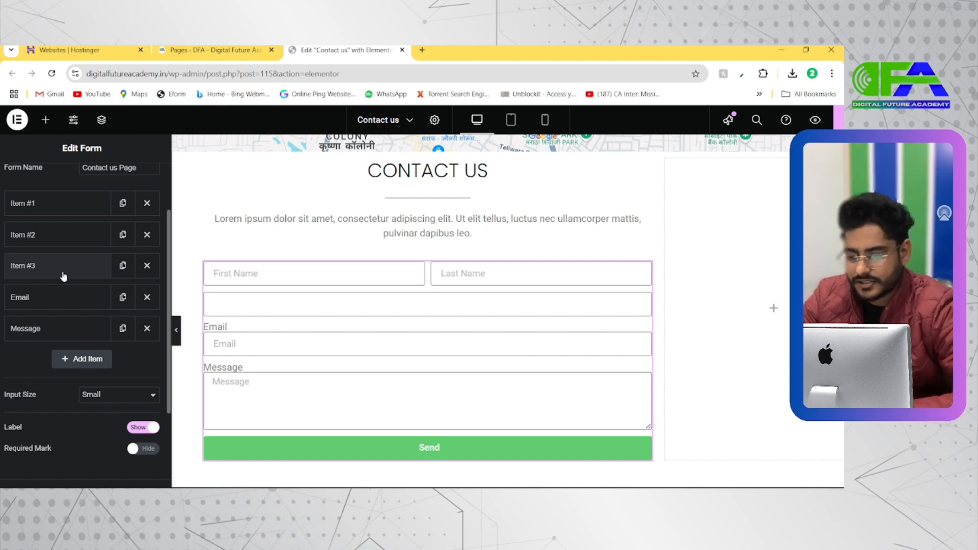
left_click(67, 271)
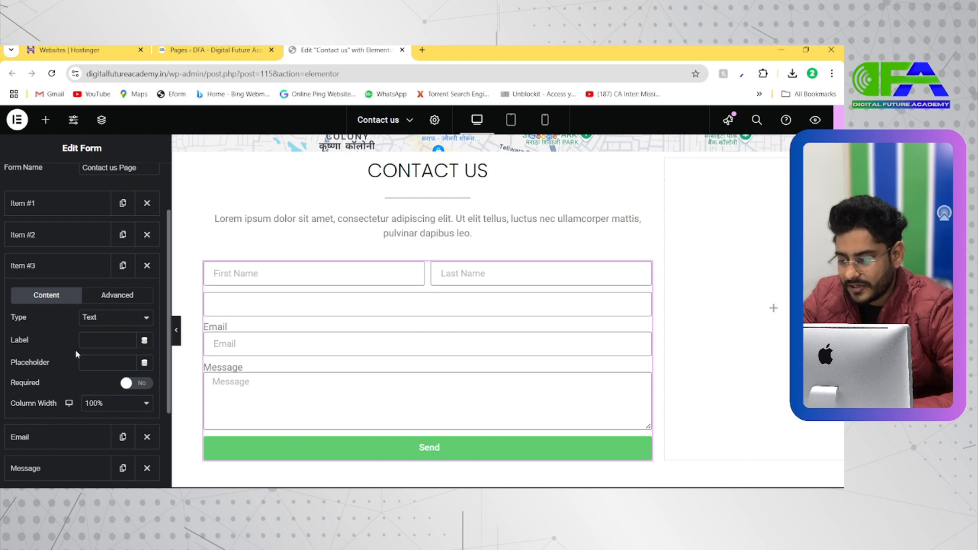
type("Cona")
double_click(87, 362)
key("BackSpace")
type("M")
type("hone")
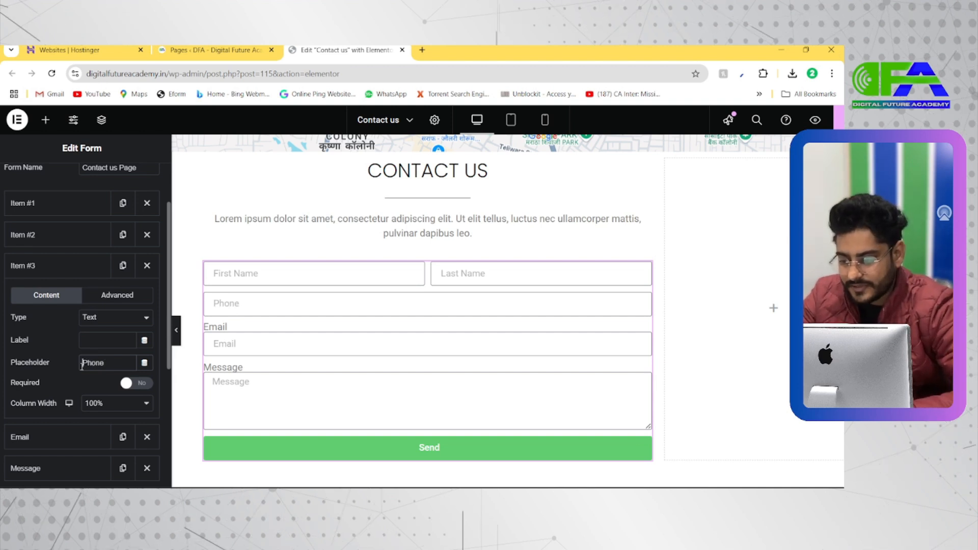
type("1")
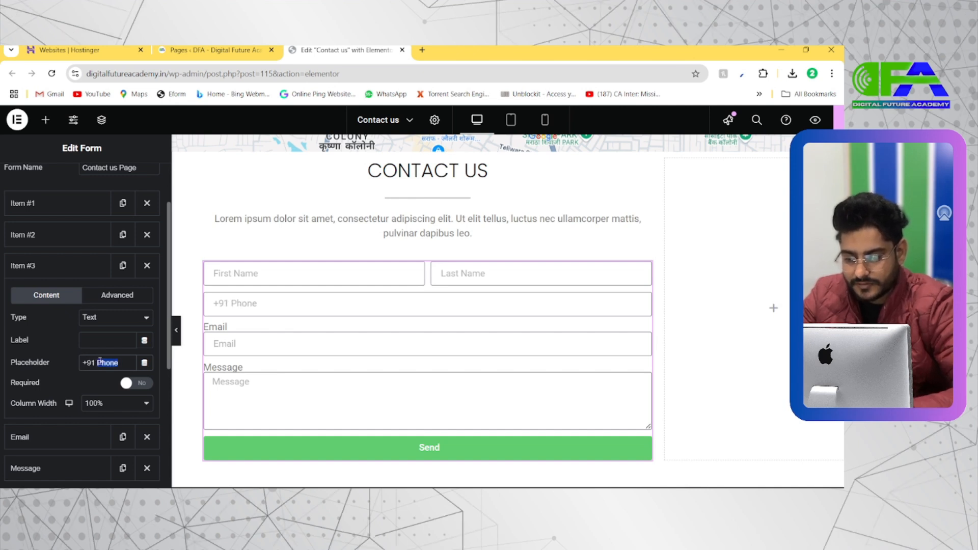
key("BackSpace")
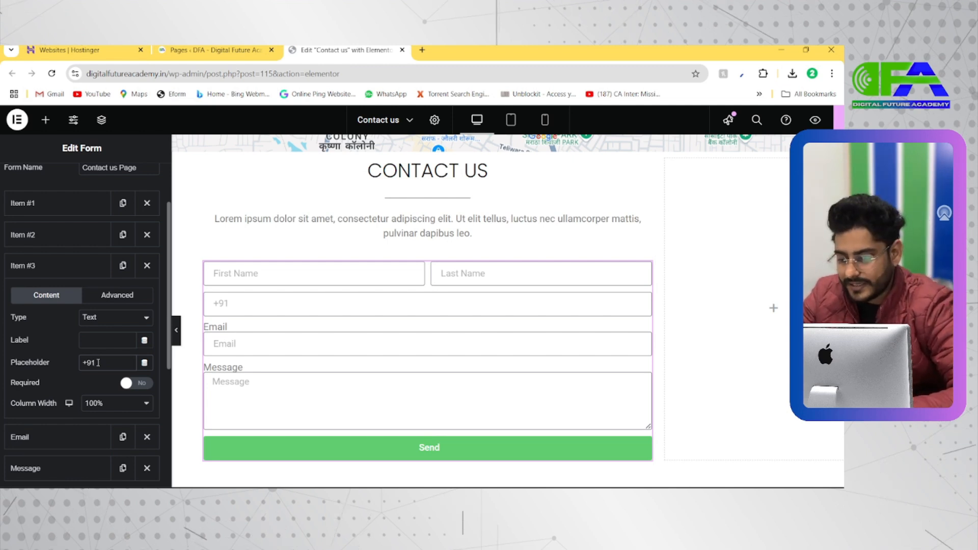
Set the +91 field's column width to 50%.
left_click(100, 403)
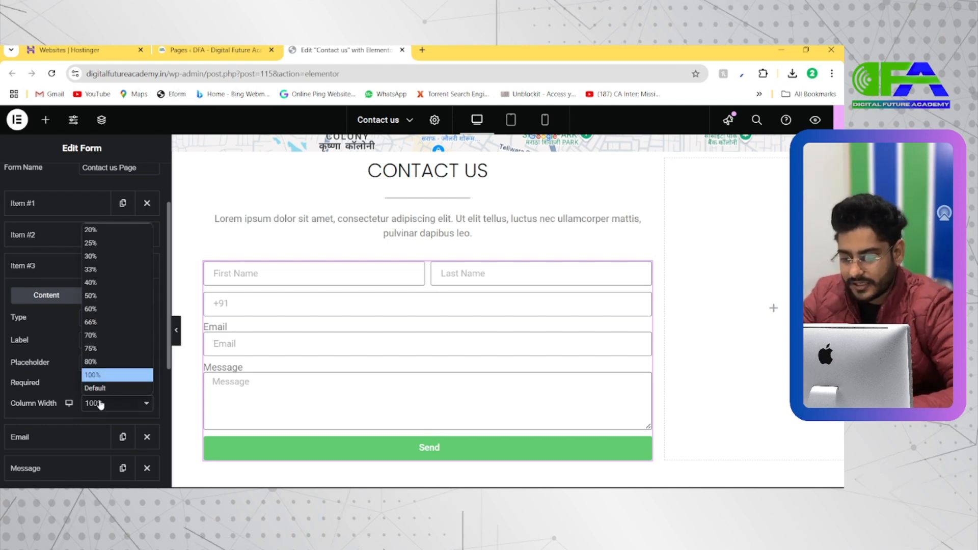
left_click(105, 303)
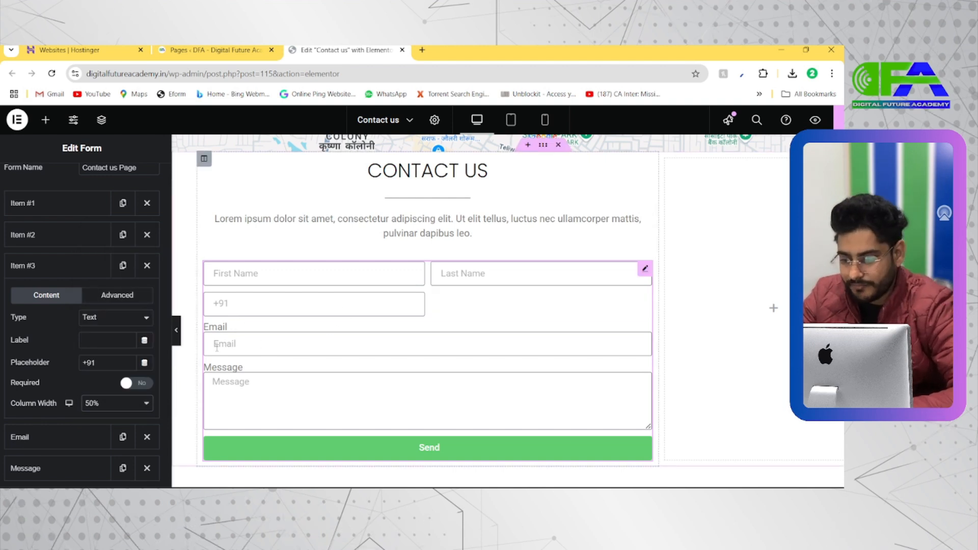
left_click(60, 266)
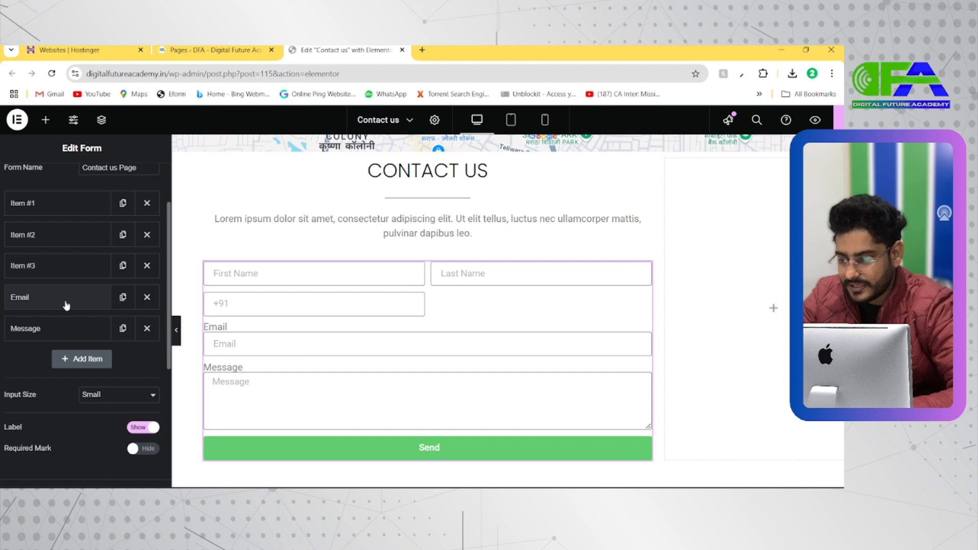
Clear the Email field's label and set its column width to 50%.
left_click(63, 300)
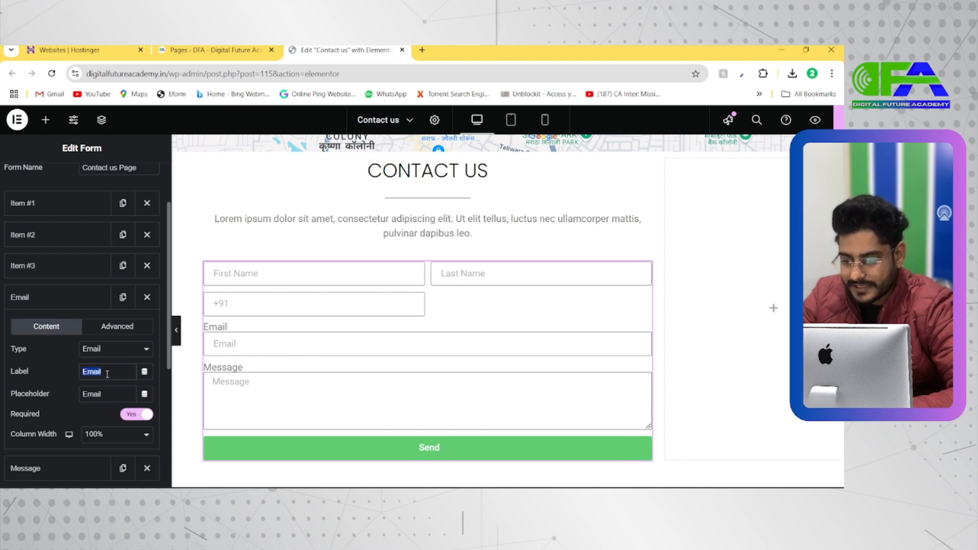
key("BackSpace")
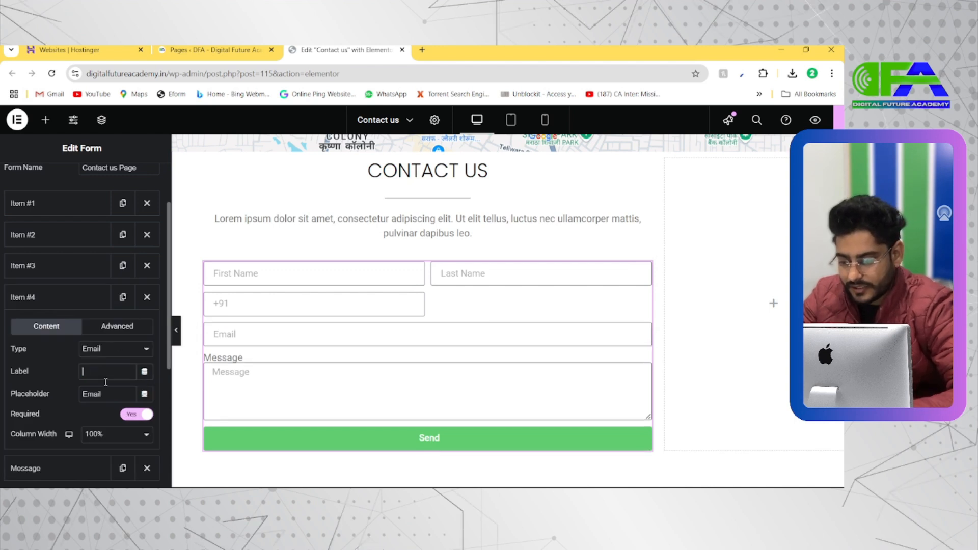
left_click(97, 441)
left_click(107, 336)
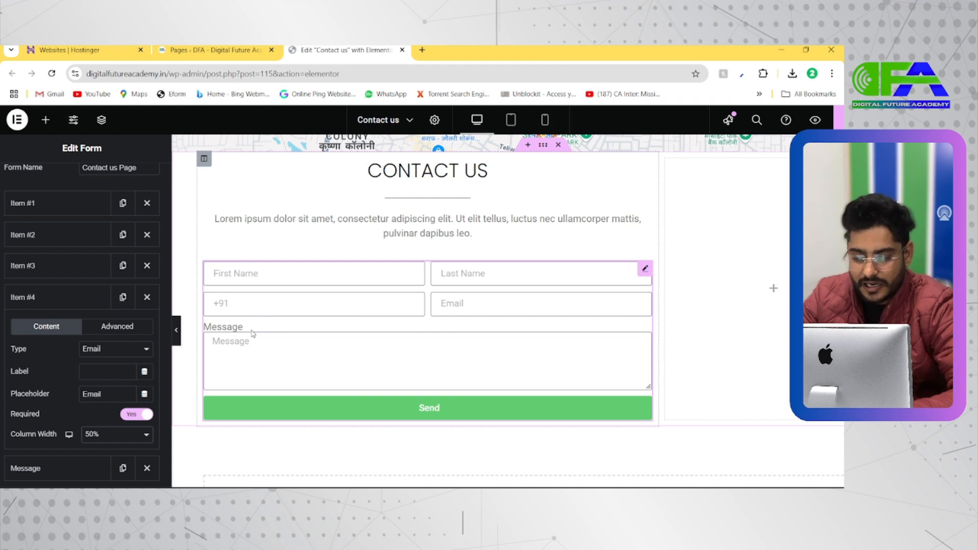
left_click(77, 297)
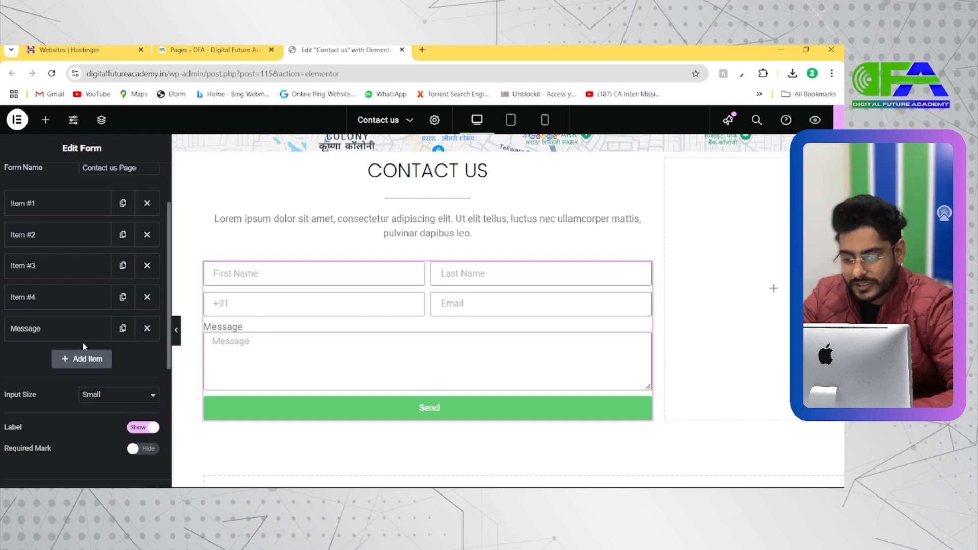
Add a blank form field after the Message field.
left_click(80, 359)
scroll(70, 389, "down", 1)
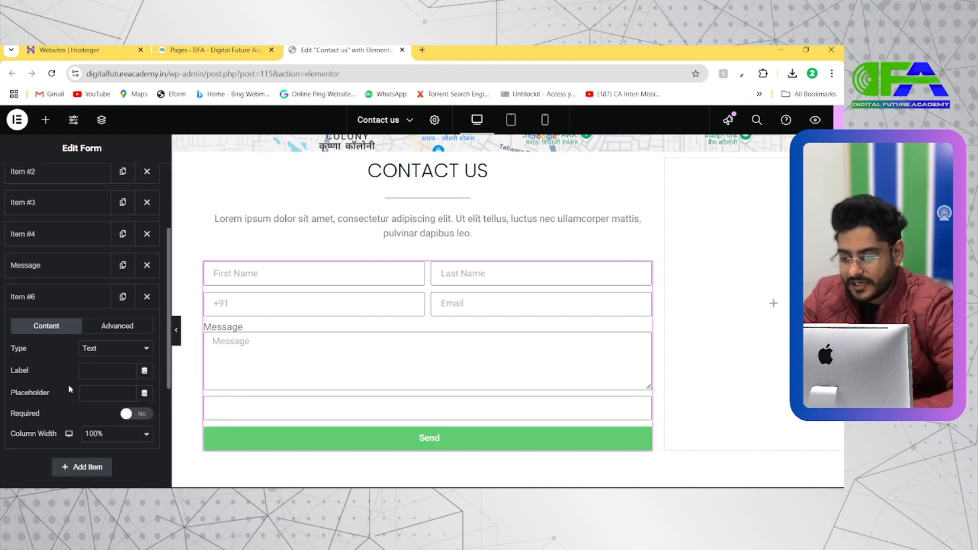
left_click(92, 394)
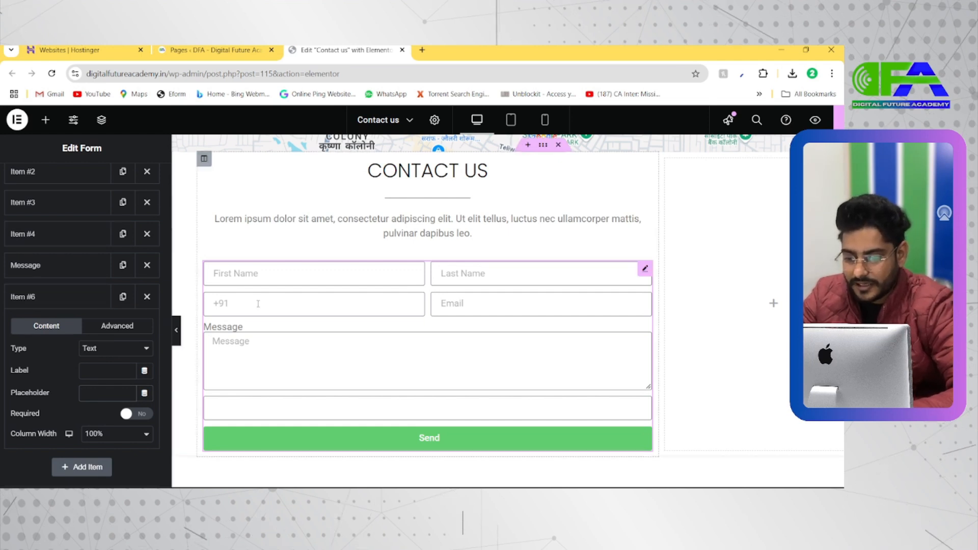
Change the +91 field's type to Tel.
left_click(65, 202)
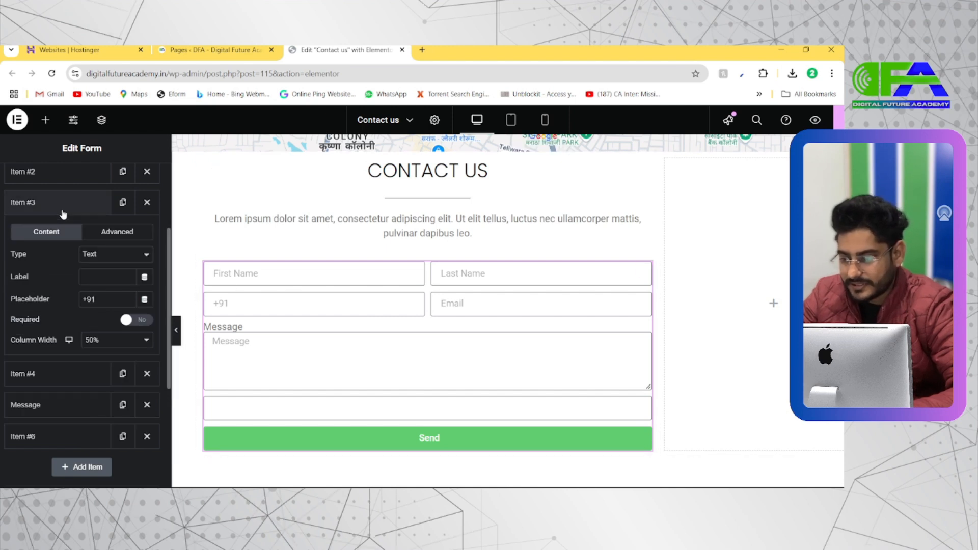
left_click(115, 255)
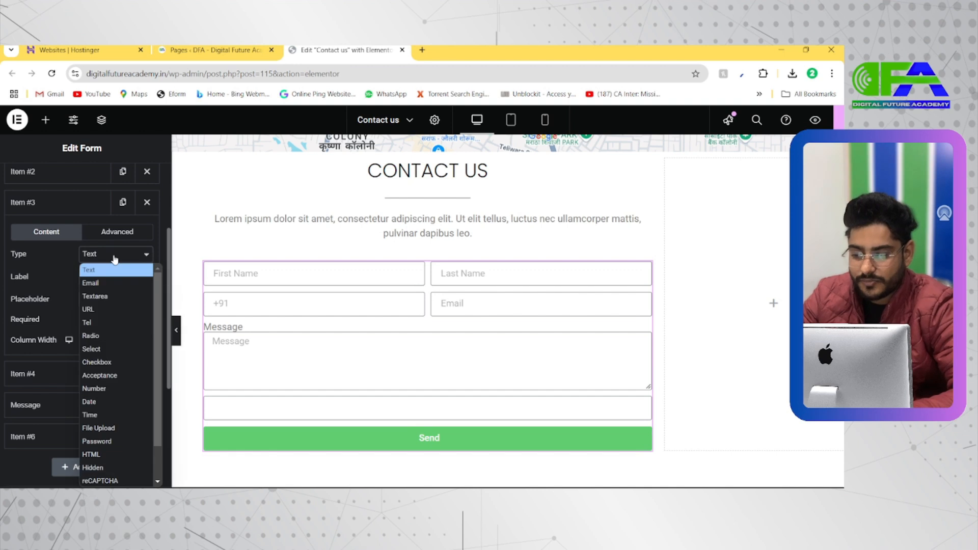
left_click(87, 324)
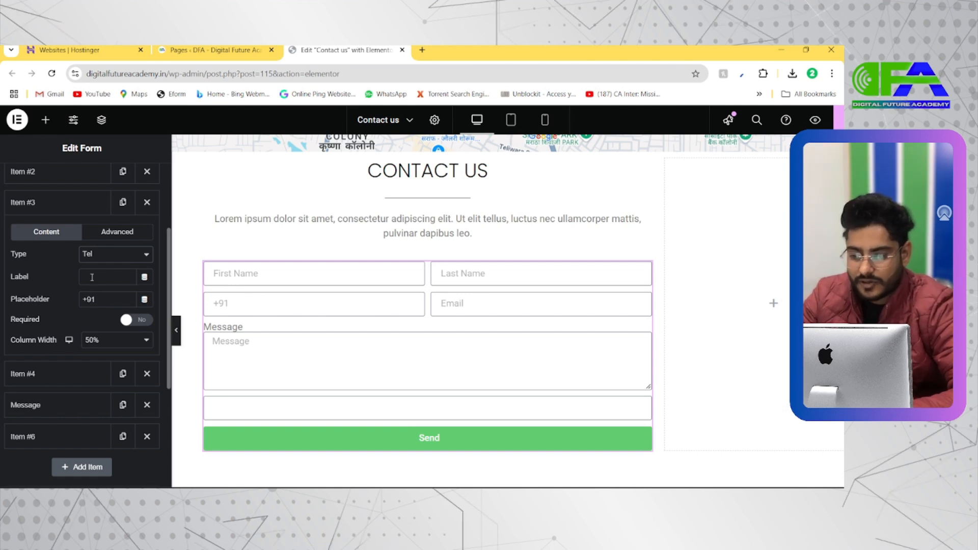
left_click(78, 202)
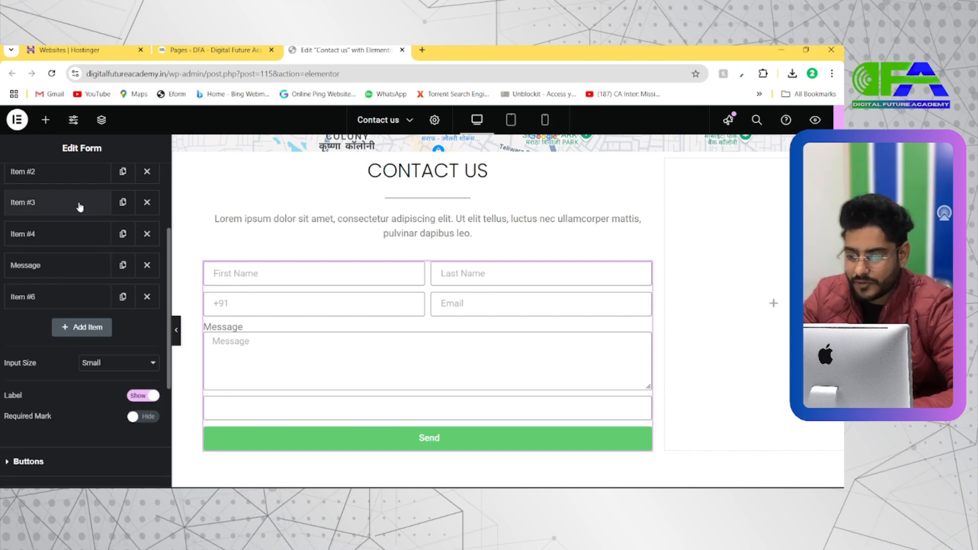
Check the type options of the fourth form field and keep Email selected.
left_click(66, 243)
left_click(107, 287)
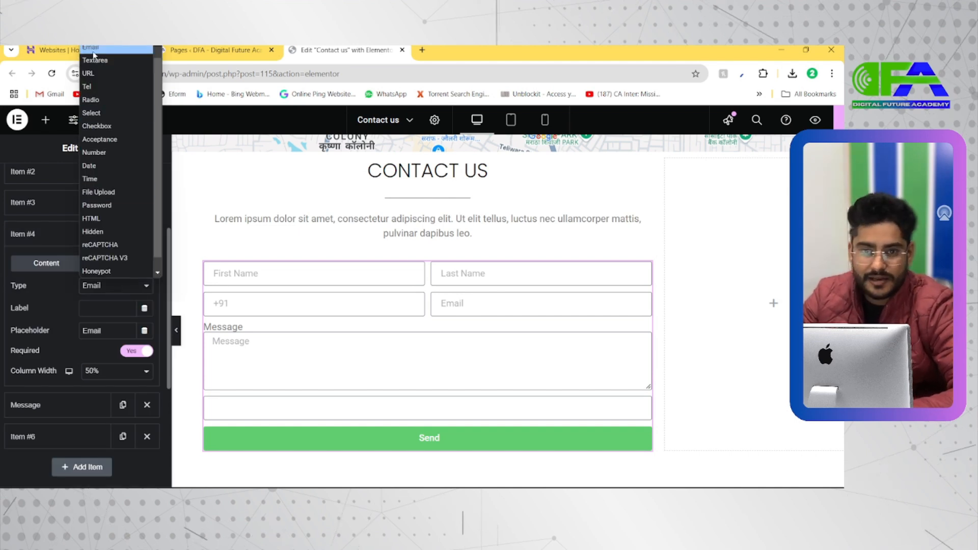
left_click(93, 51)
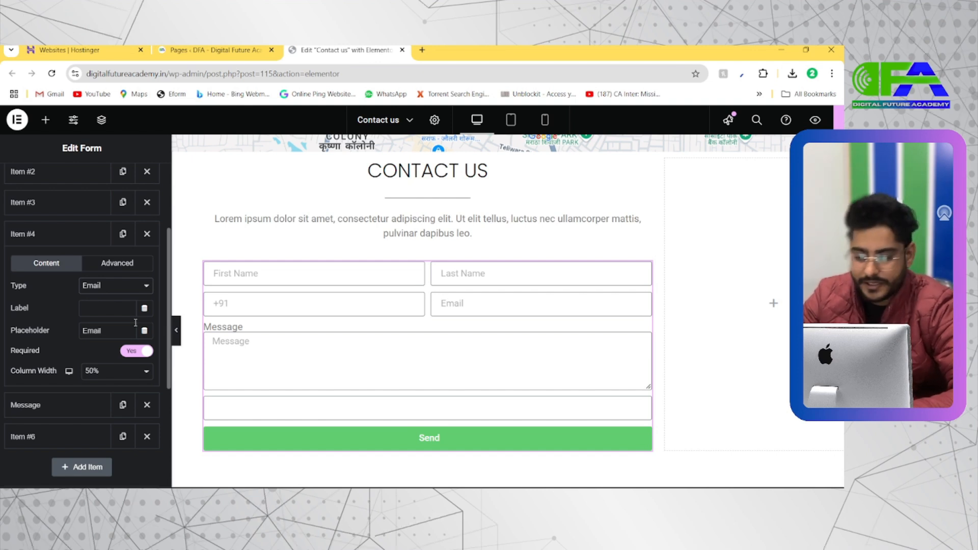
left_click(72, 238)
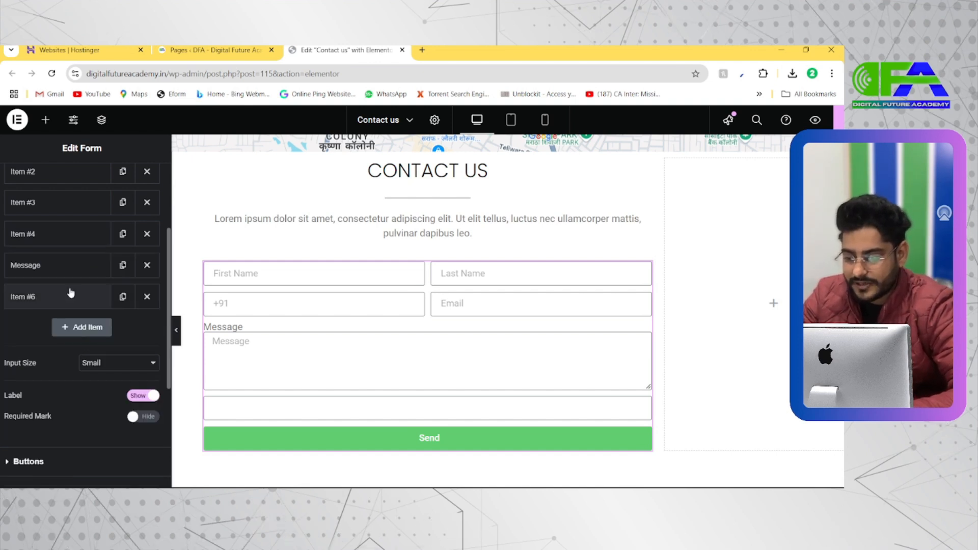
Move the blank form field to fifth place, above the Message field.
left_click(69, 299)
left_click(67, 306)
left_click_drag(66, 300, 66, 271)
Open the field type choices for the blank fifth form field.
left_click(67, 270)
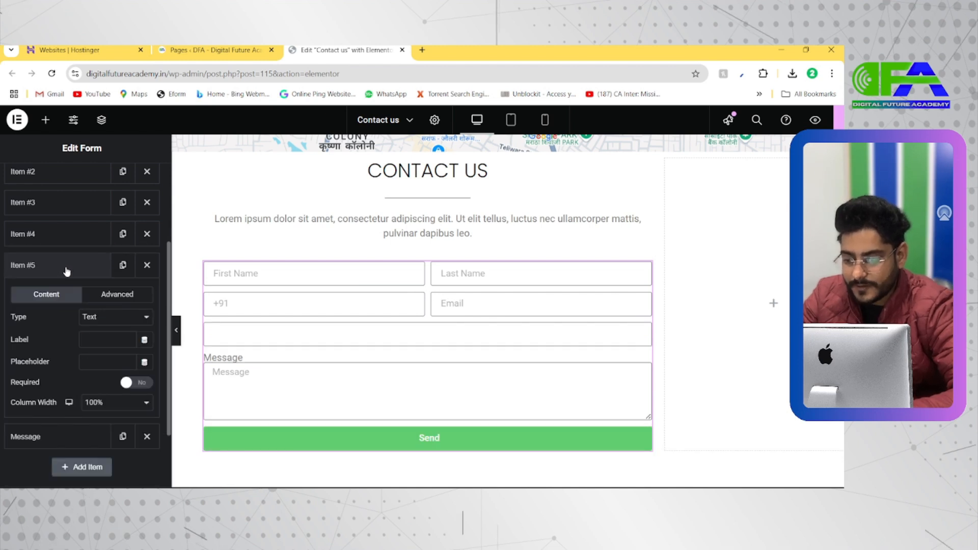
left_click(105, 321)
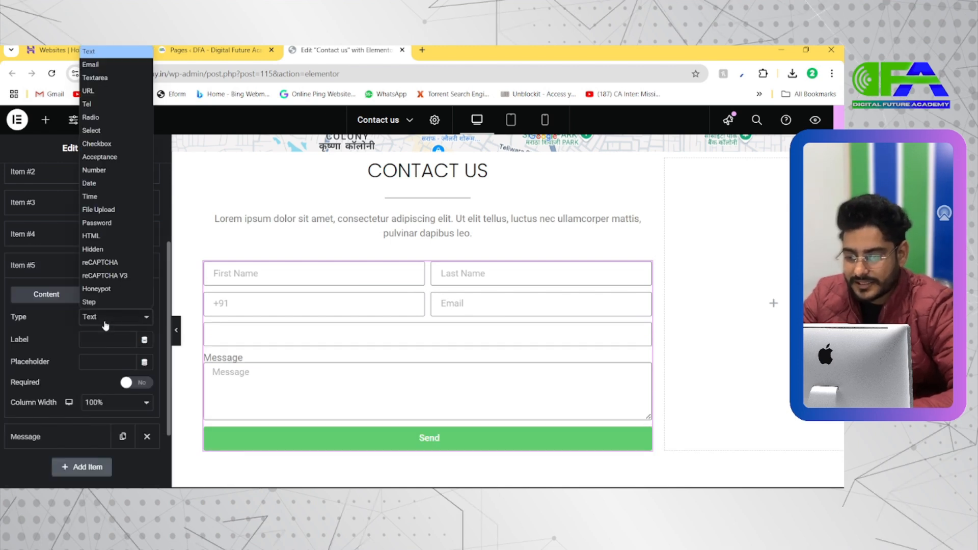
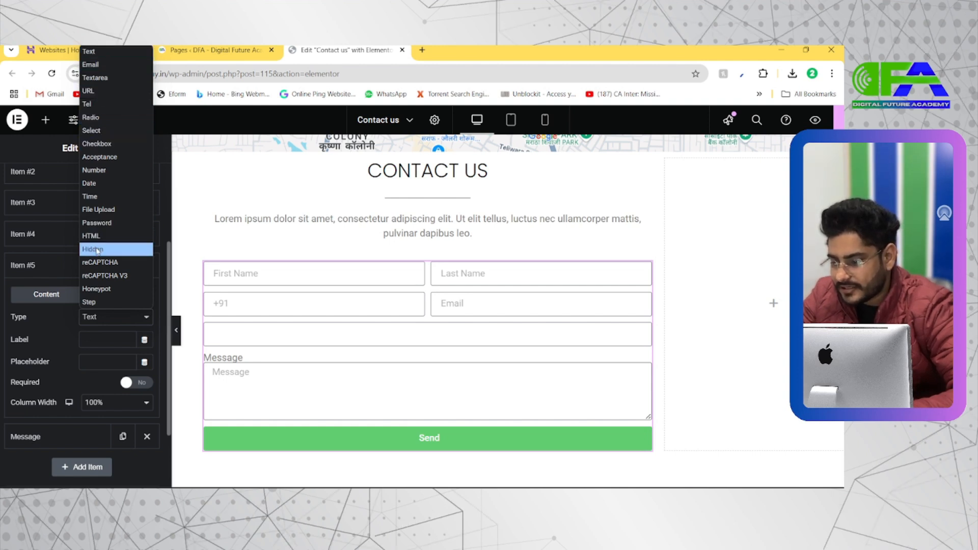
Keep the fifth form field's type as Text and give it the placeholder City.
left_click(89, 51)
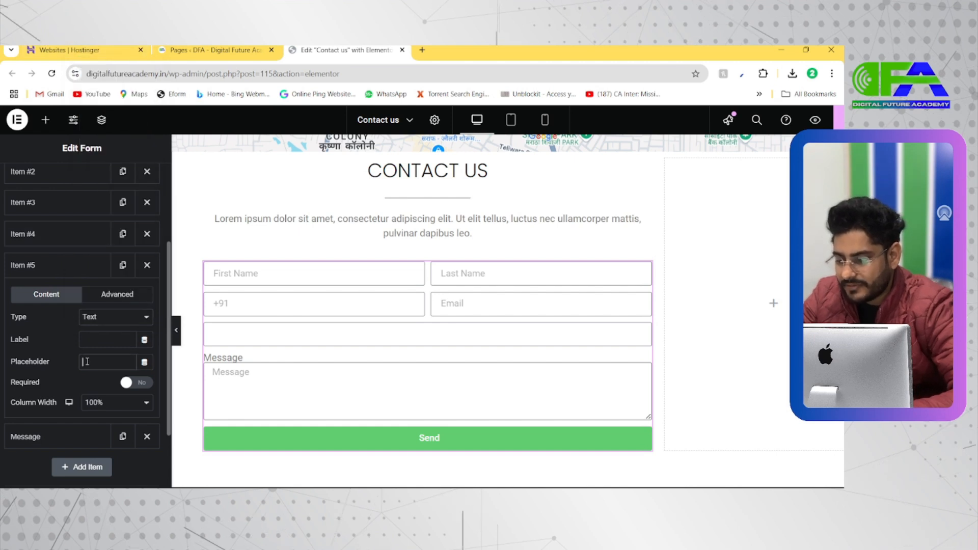
type("Cit")
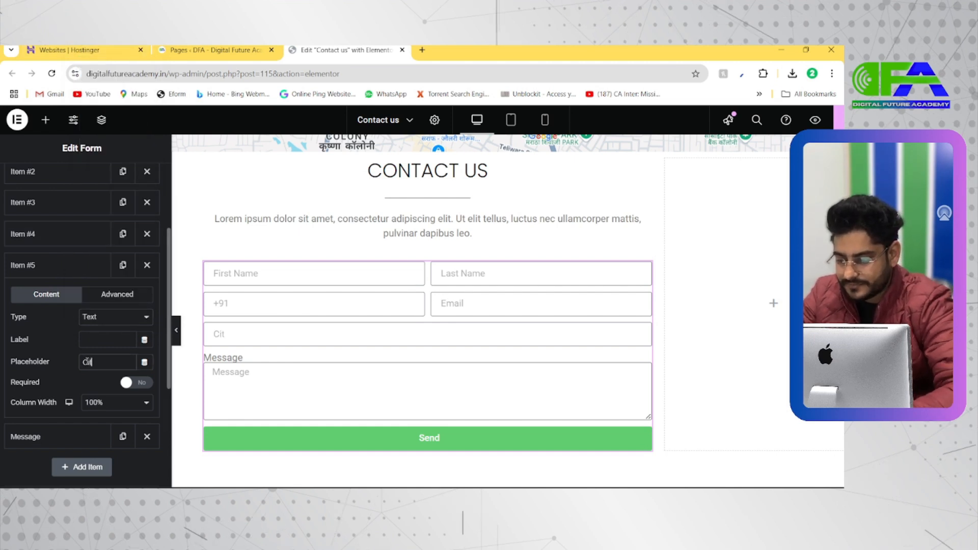
type("y")
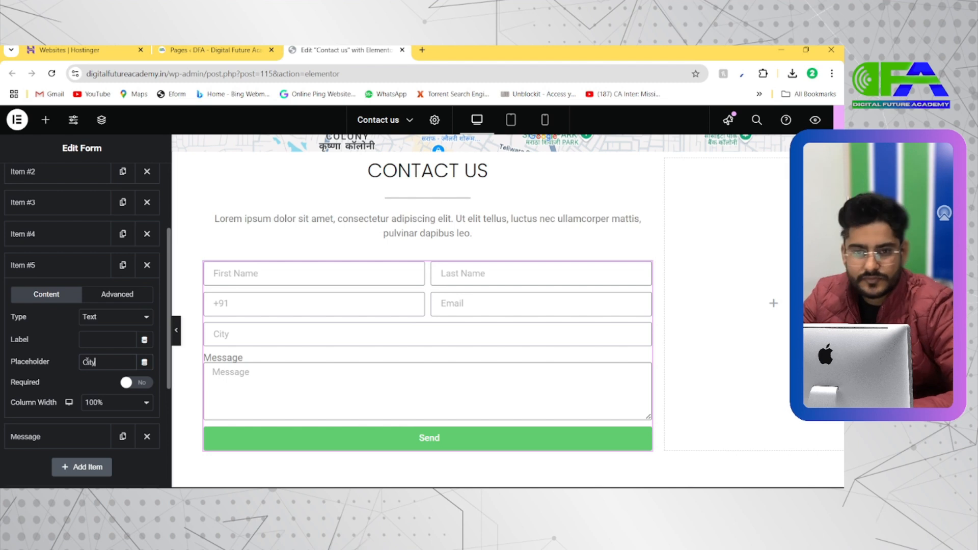
type(" / VPO")
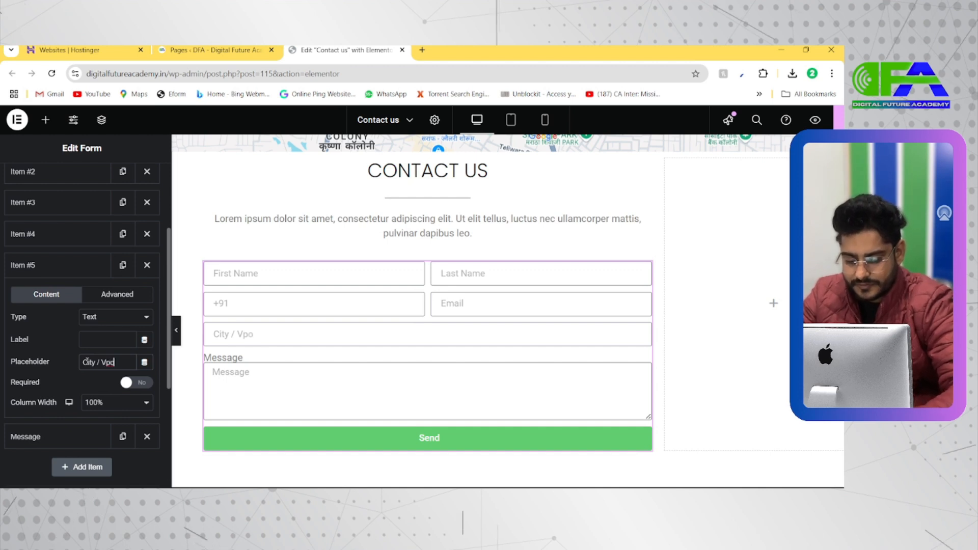
key("BackSpace")
key("BackSpace")
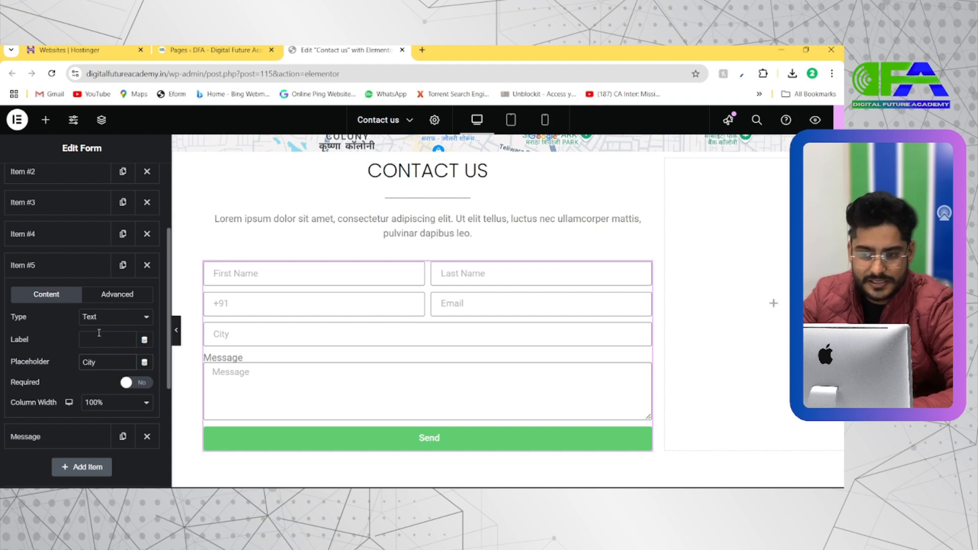
Set the City field's column width to 50% and collapse its settings.
left_click(109, 403)
left_click(105, 297)
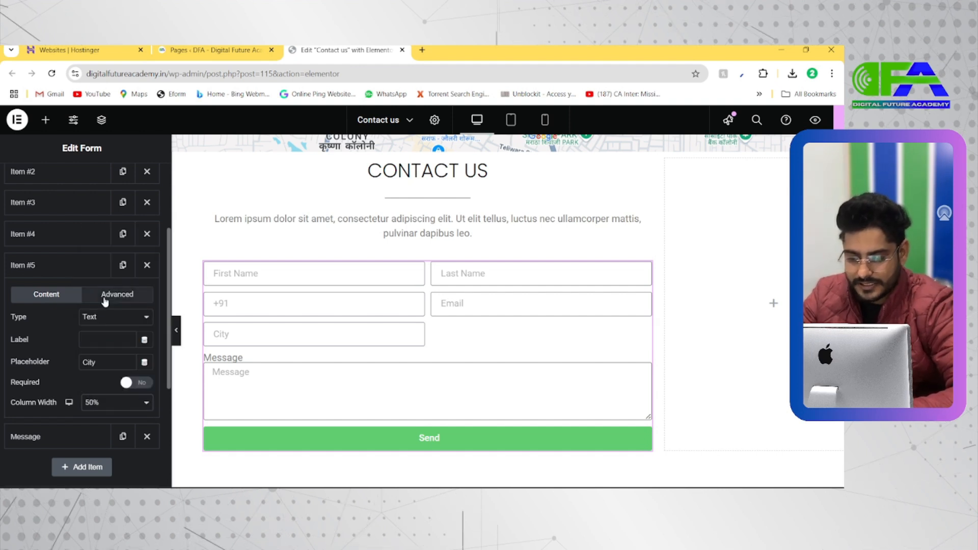
left_click(68, 265)
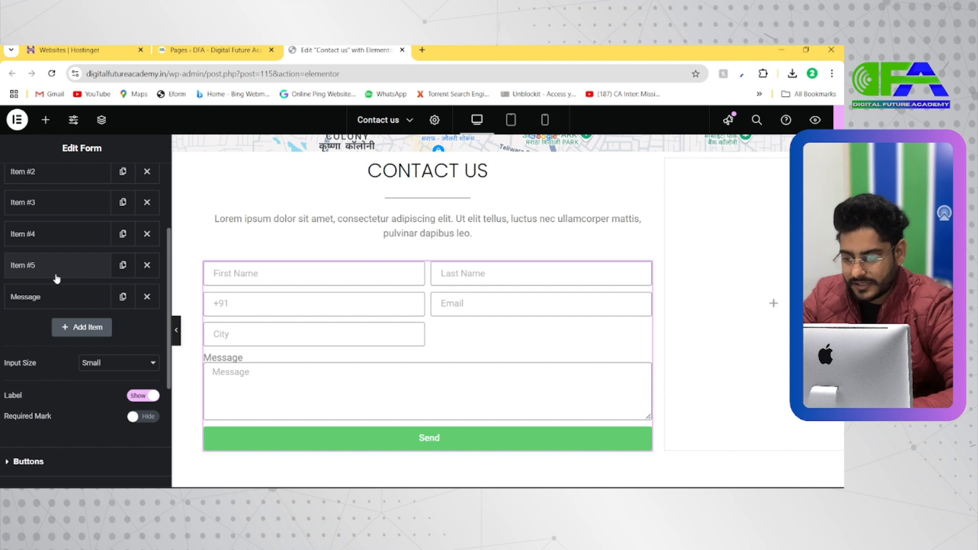
Add a form field after Message, set its type to Select and make it required.
left_click(81, 326)
scroll(82, 384, "down", 1)
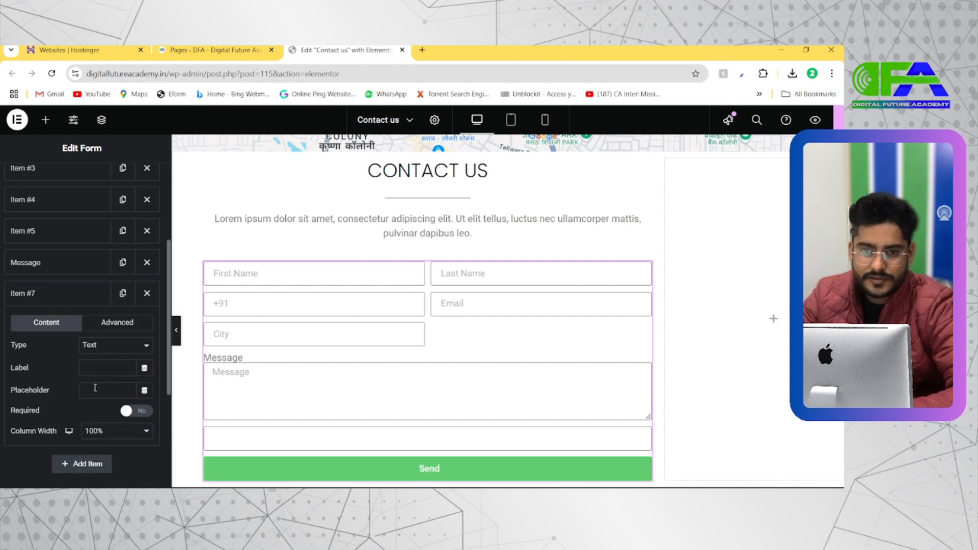
left_click(102, 349)
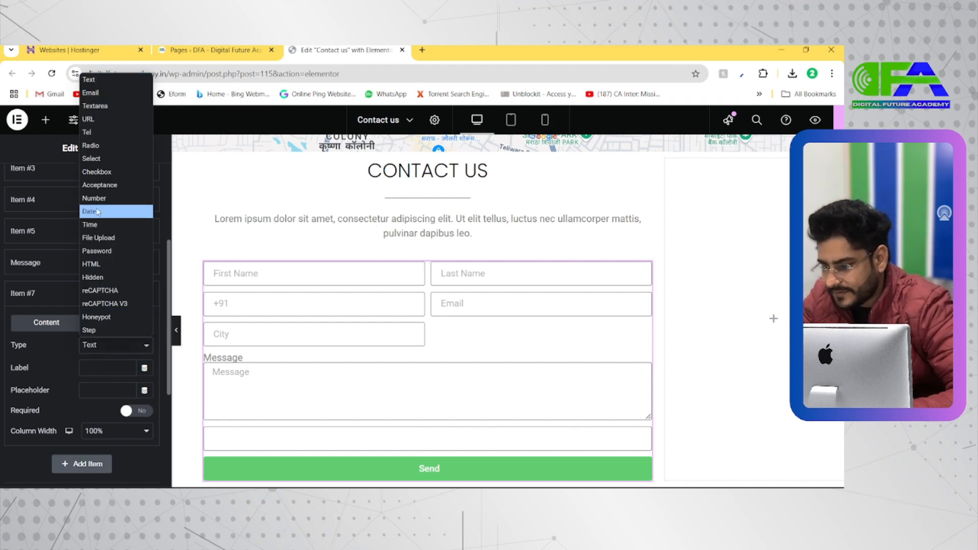
left_click(99, 159)
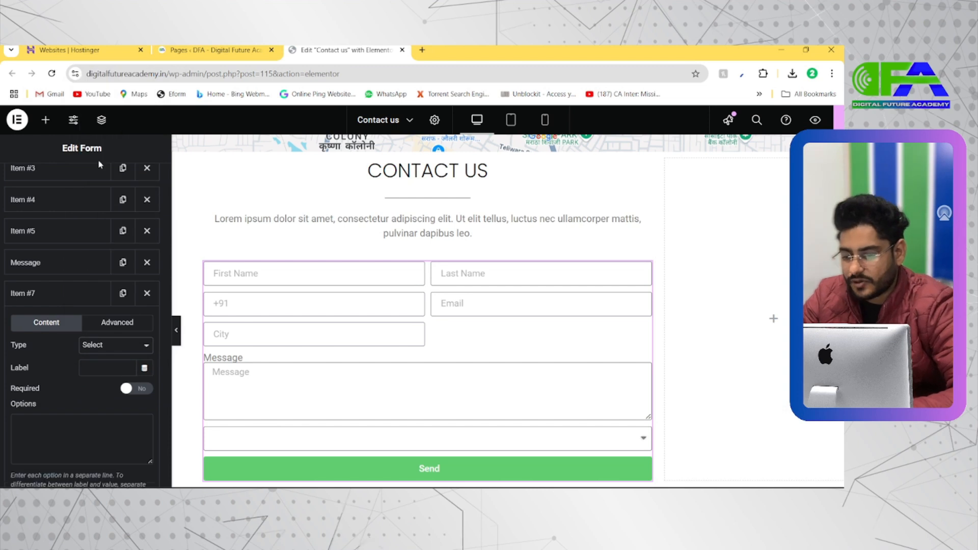
left_click(116, 347)
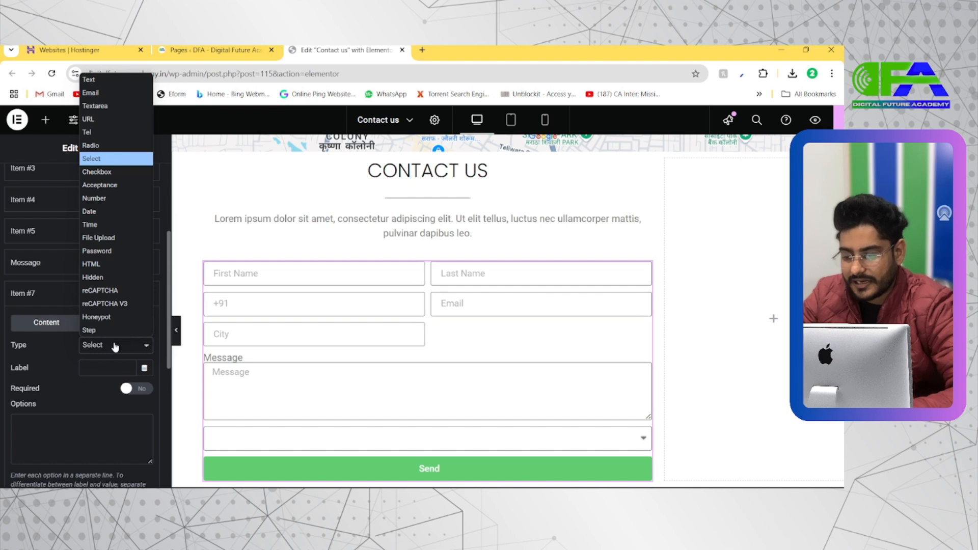
left_click(115, 347)
scroll(29, 366, "down", 2)
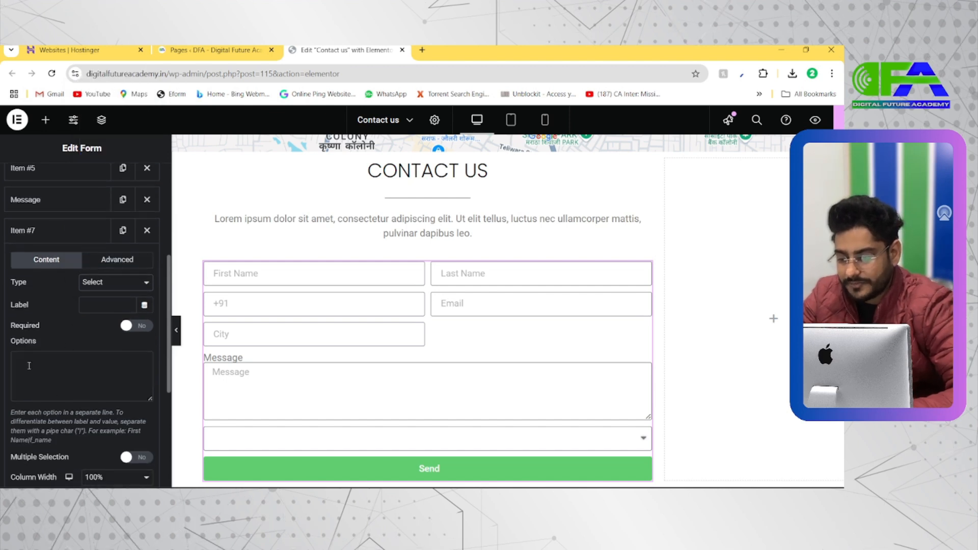
left_click(127, 327)
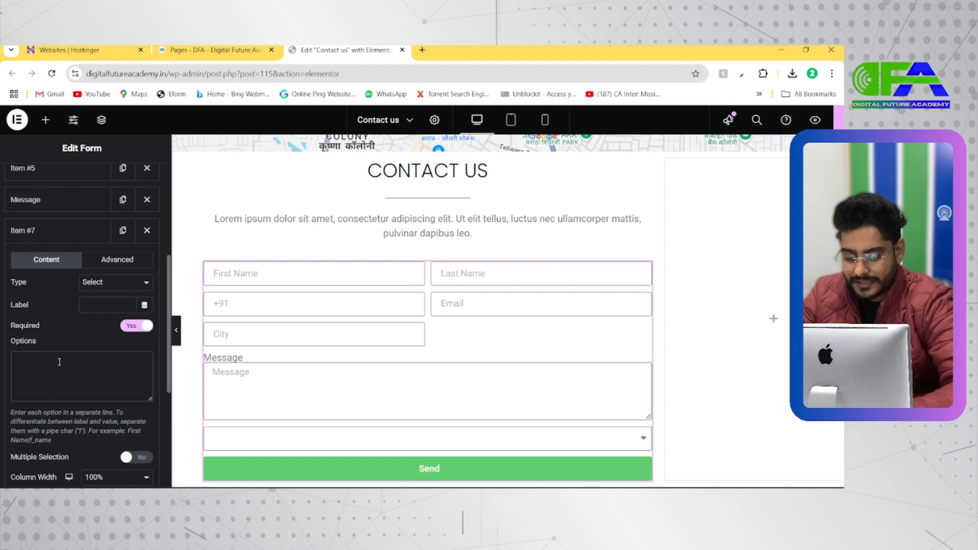
Enter Wordpress Design and Elementor as the first two options of the new Select field, on separate lines.
type("Web")
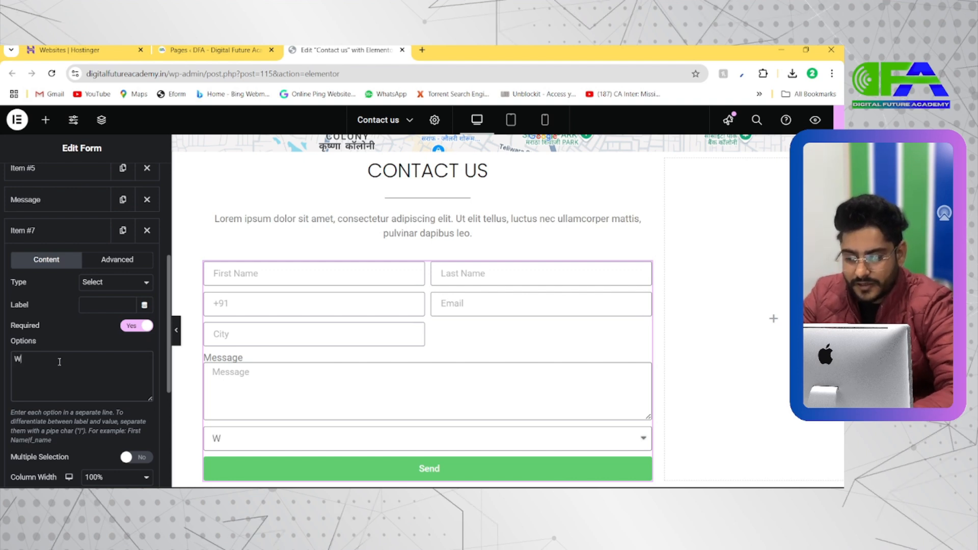
key("BackSpace")
key("BackSpace")
type("ordpte")
key("BackSpace")
key("BackSpace")
type("ress Design")
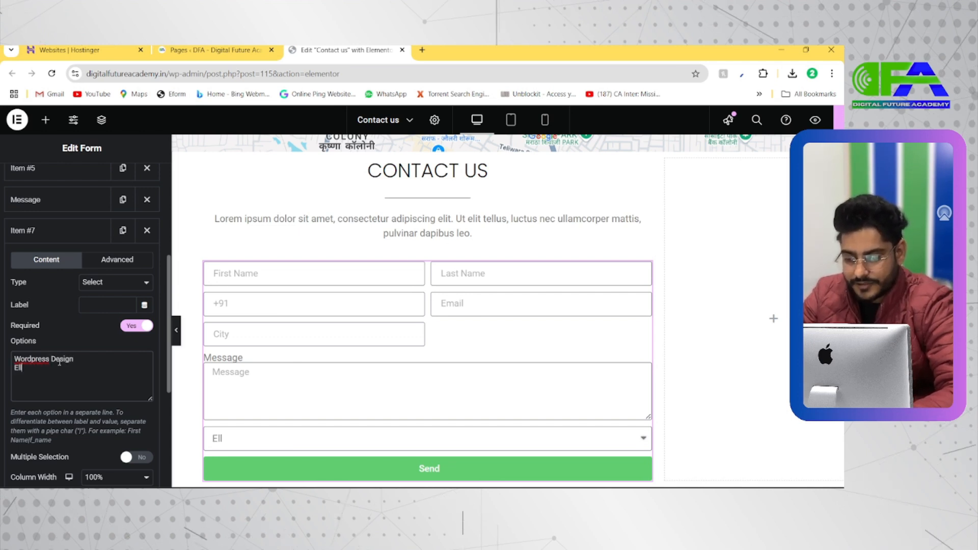
key("BackSpace")
key("BackSpace")
key("BackSpace")
type("ementor ")
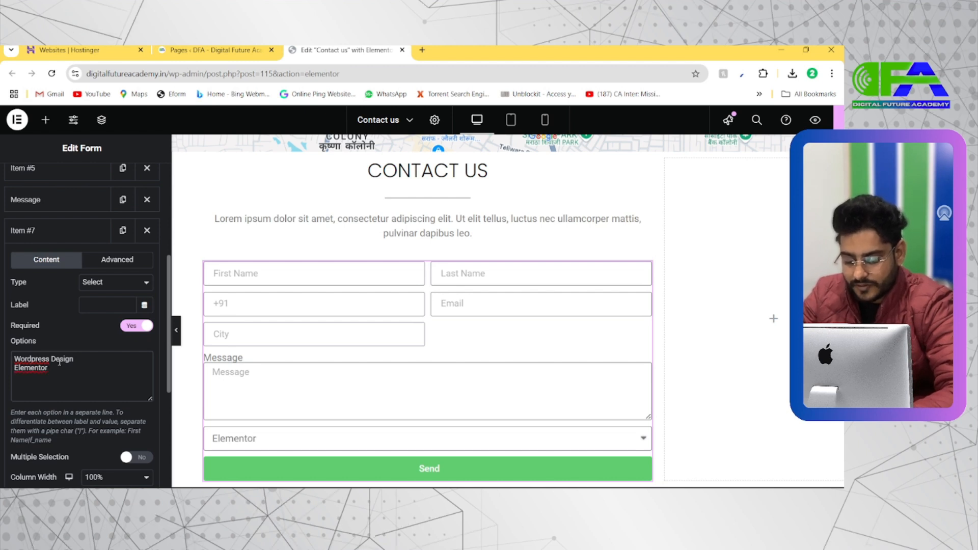
type("Website Desig")
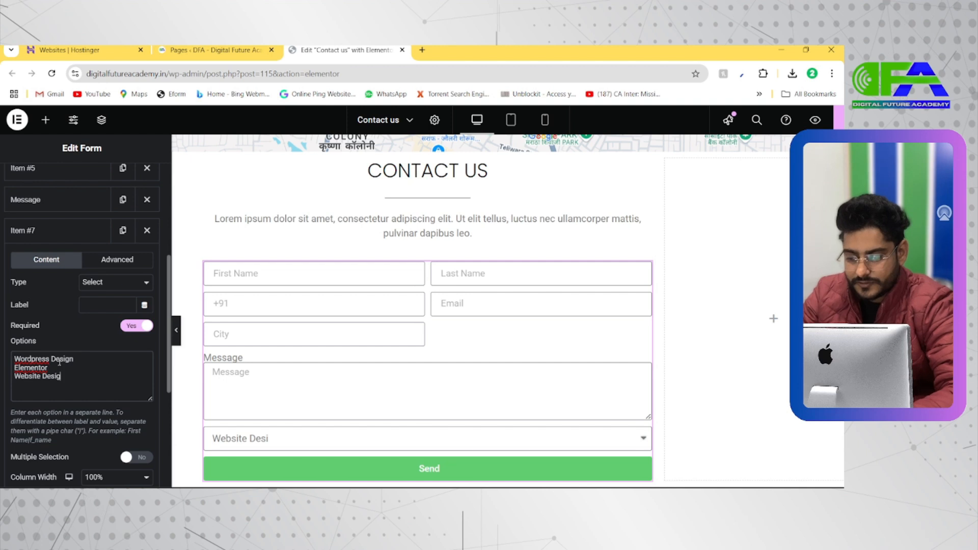
type("n")
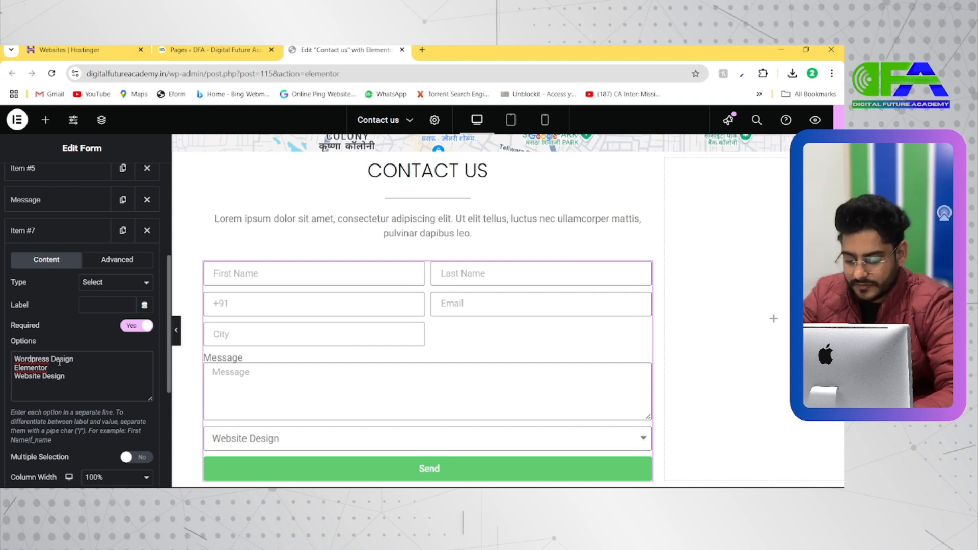
Add Website Design, Graphics Design and S E O to the Select field's options, each on its own line.
key("Return")
type("Graphics")
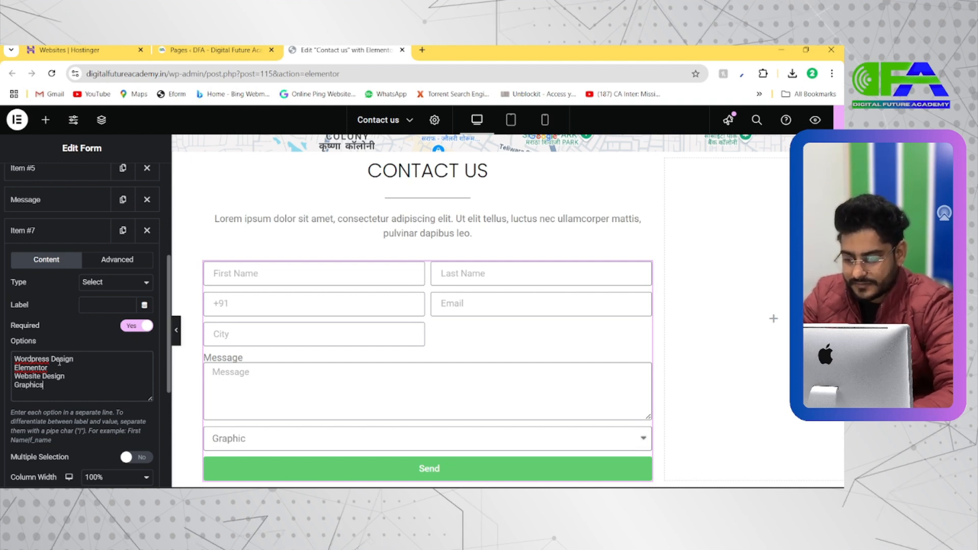
type(" Desi")
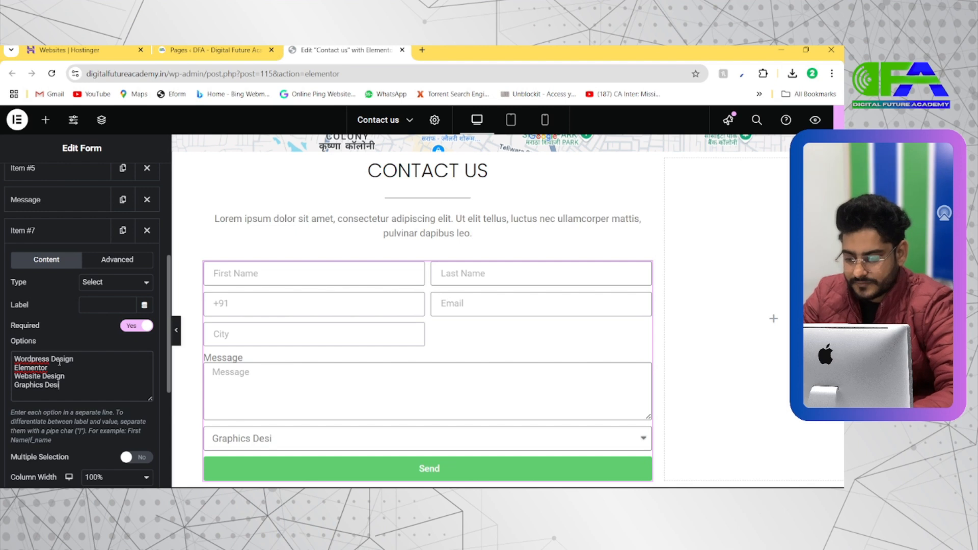
type("gn")
key("Return")
type("S E O")
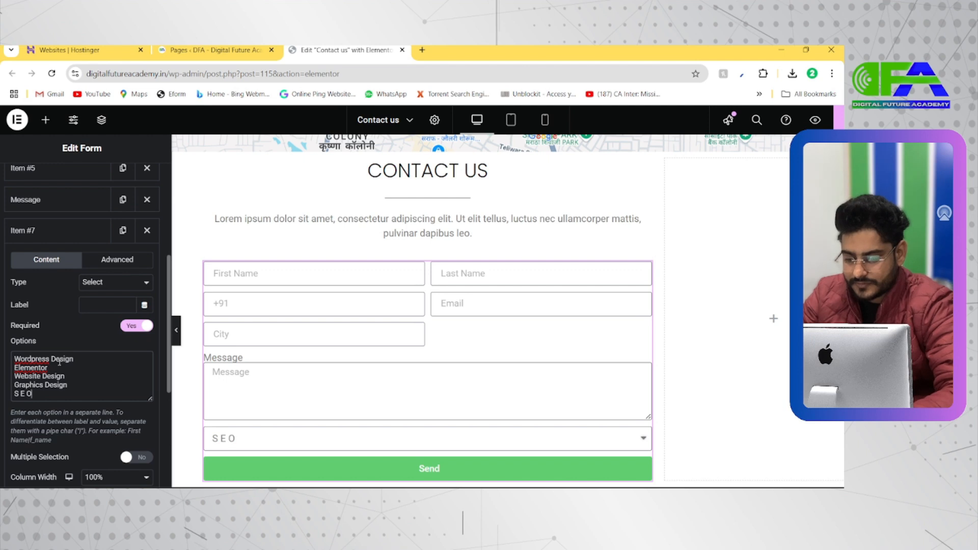
key("Return")
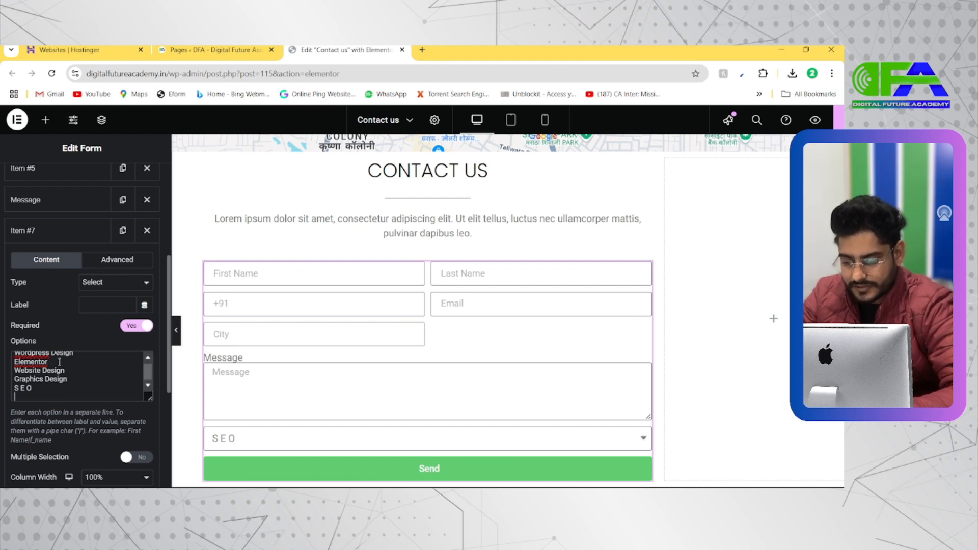
Add SEM, SMO, PPC and Native Ads to the Select field's options, each on its own line.
type("SEM")
key("Return")
type("S")
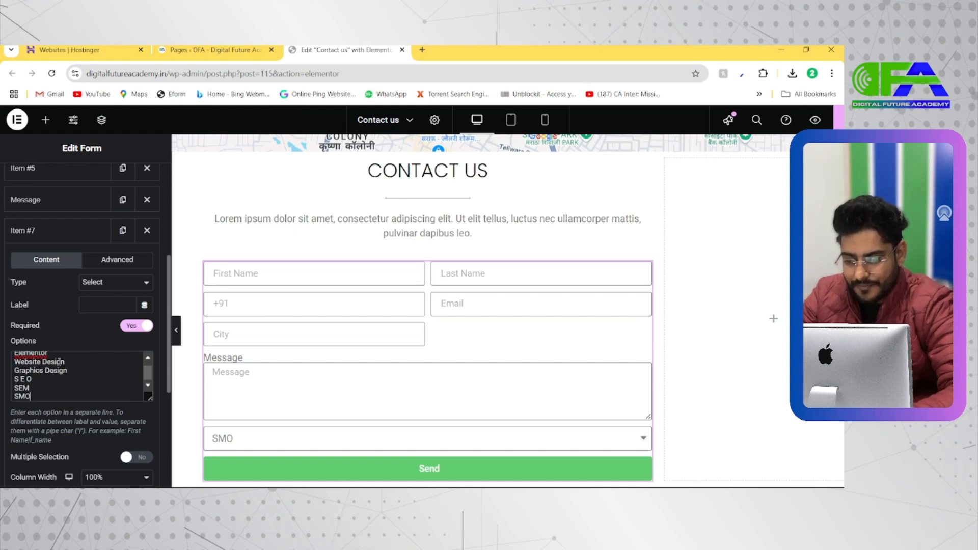
type("MO")
key("Return")
type("PPC")
key("Return")
type("NAtive Ads")
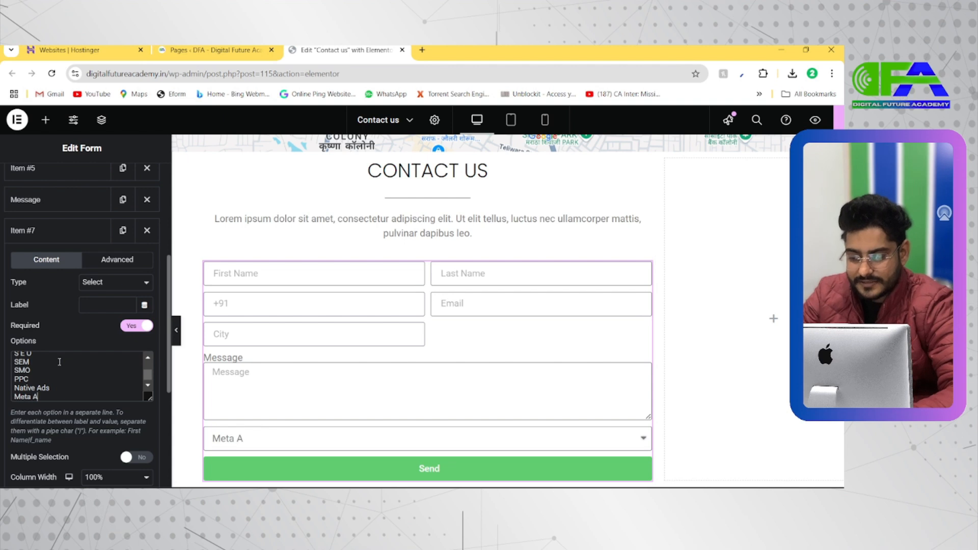
type("Meta Ads")
Complete the Select field's options with Meta Ads, Google Certification and Affiliate Marketing, and review the list.
key("Return")
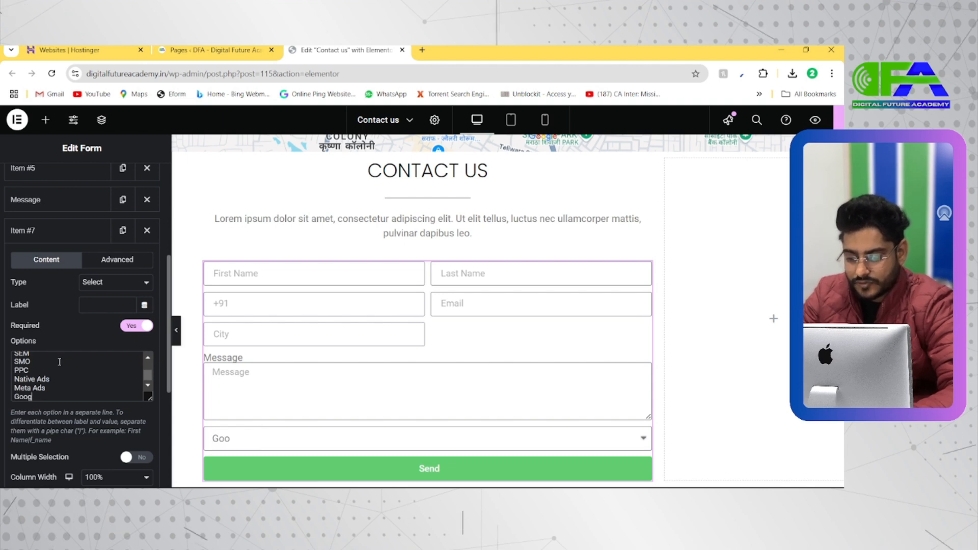
type("Google Certi")
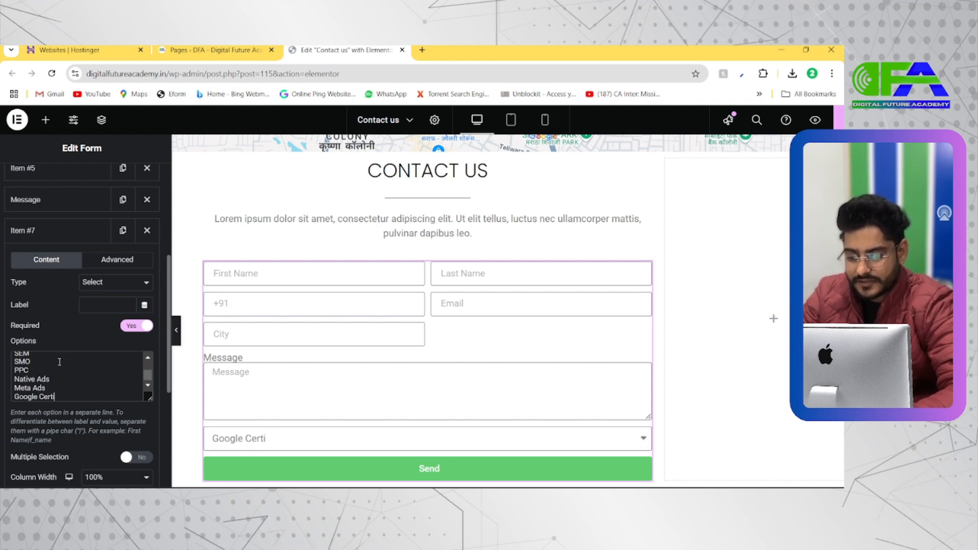
type("fication")
key("Return")
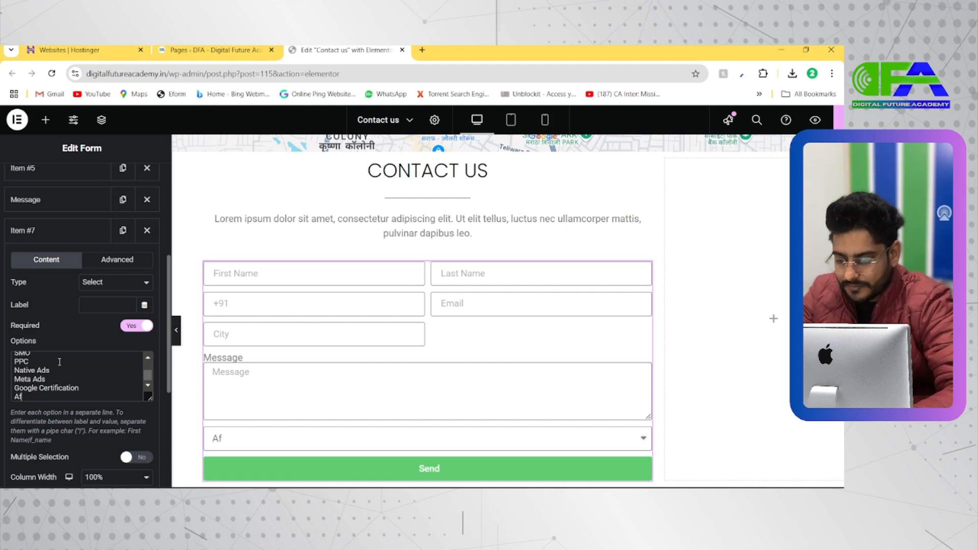
type("Affiliate Marketing")
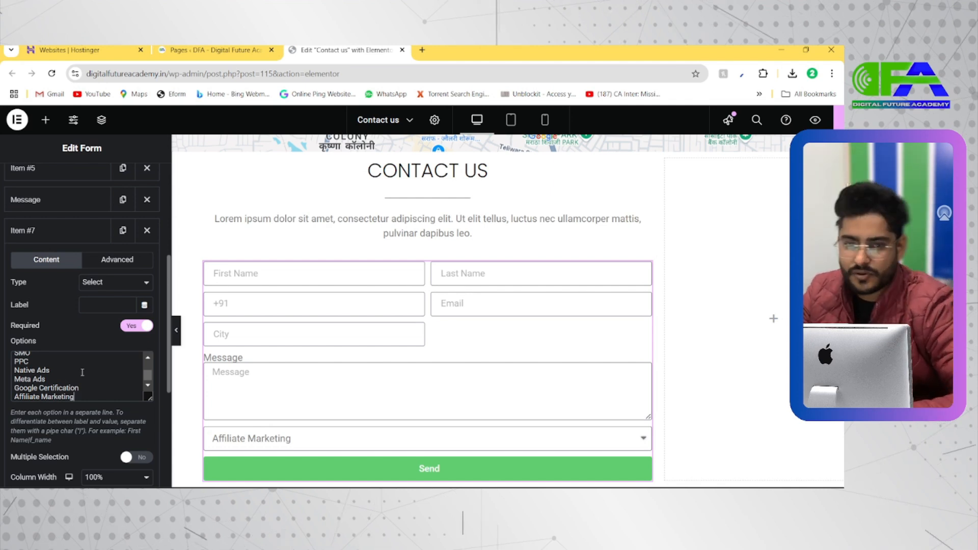
scroll(97, 374, "up", 3)
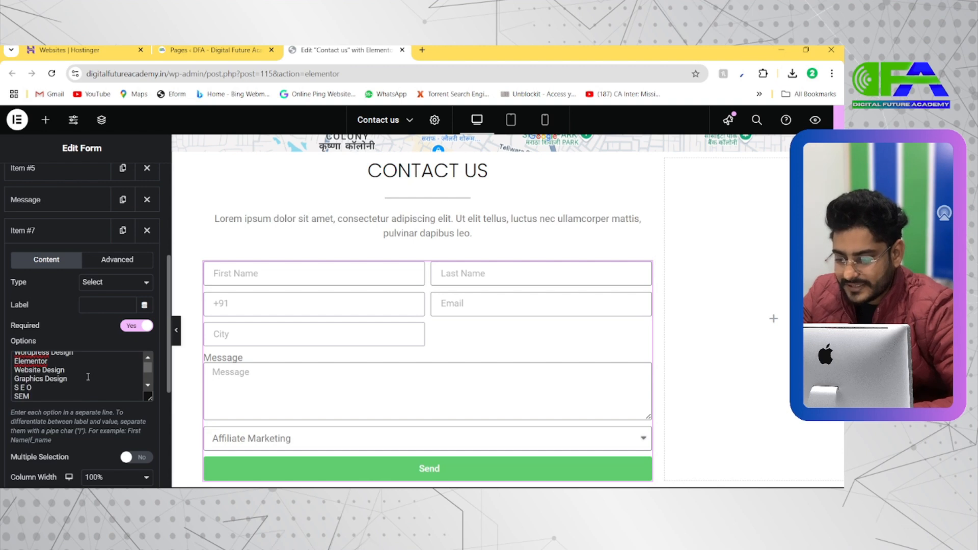
scroll(89, 376, "down", 3)
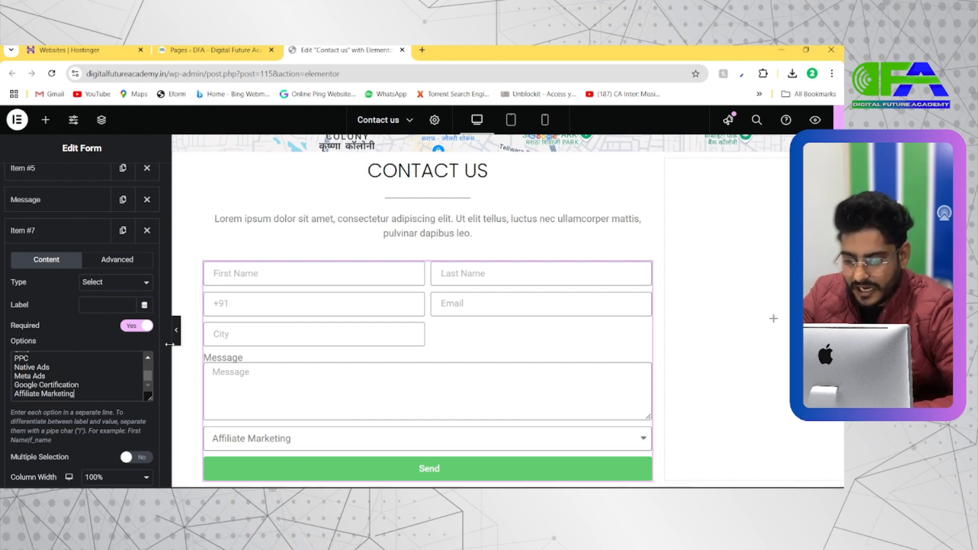
scroll(104, 367, "down", 2)
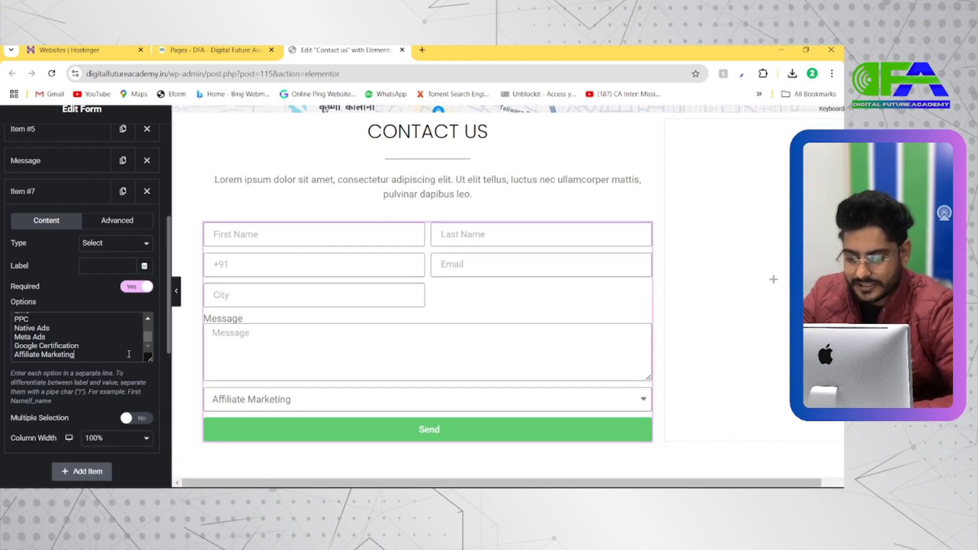
scroll(153, 342, "up", 2)
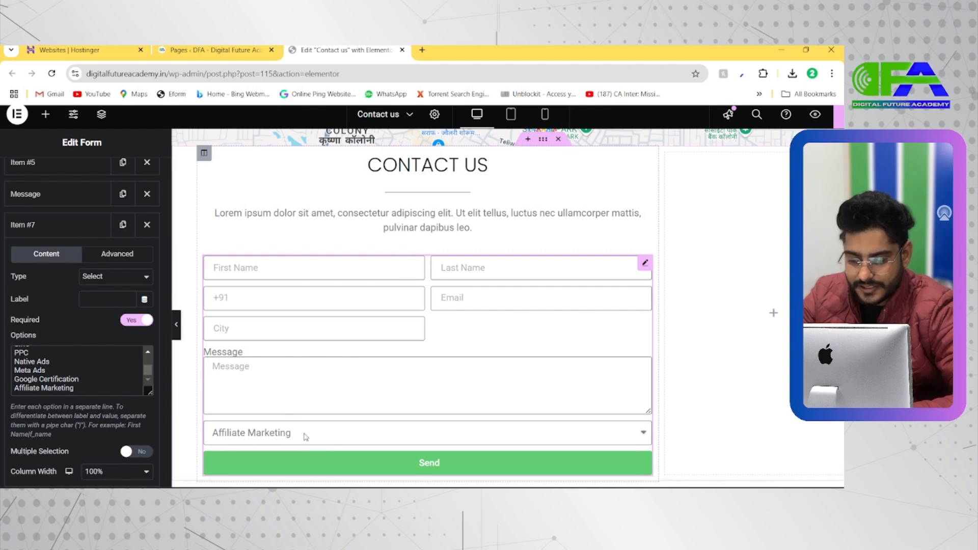
Set the Select field's column width to 50%.
scroll(114, 407, "down", 3)
left_click(114, 400)
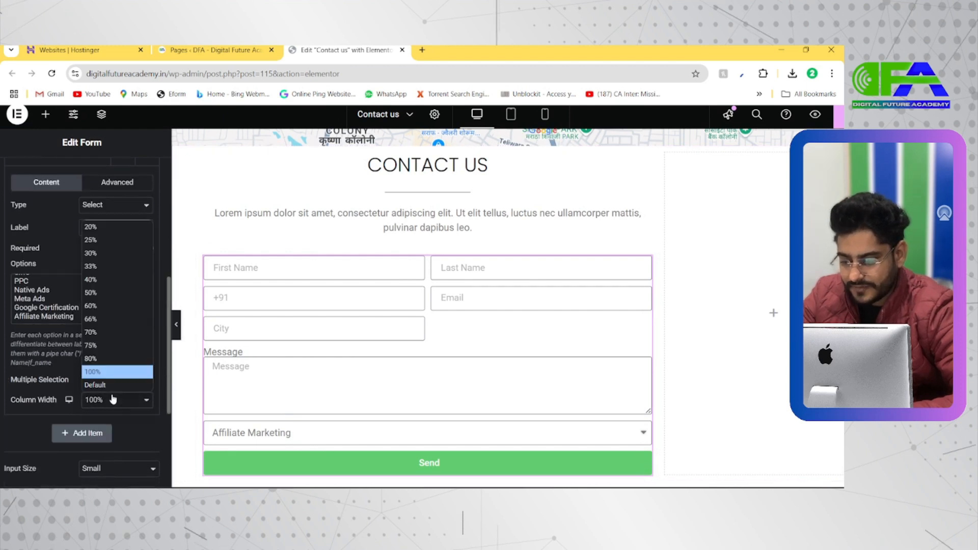
left_click(92, 292)
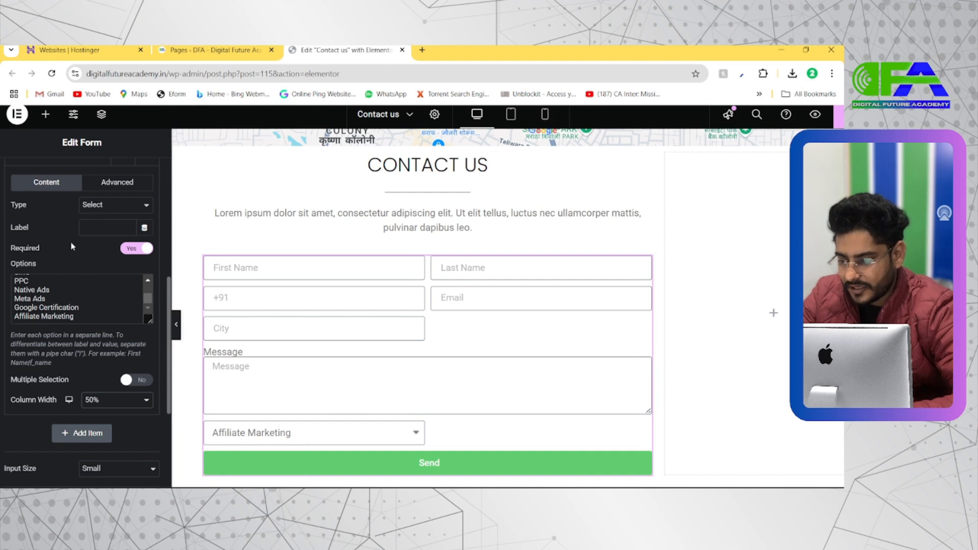
Collapse the Select field's settings and move it above the Message field, beside City.
scroll(71, 242, "up", 2)
left_click(61, 255)
left_click_drag(62, 265, 60, 225)
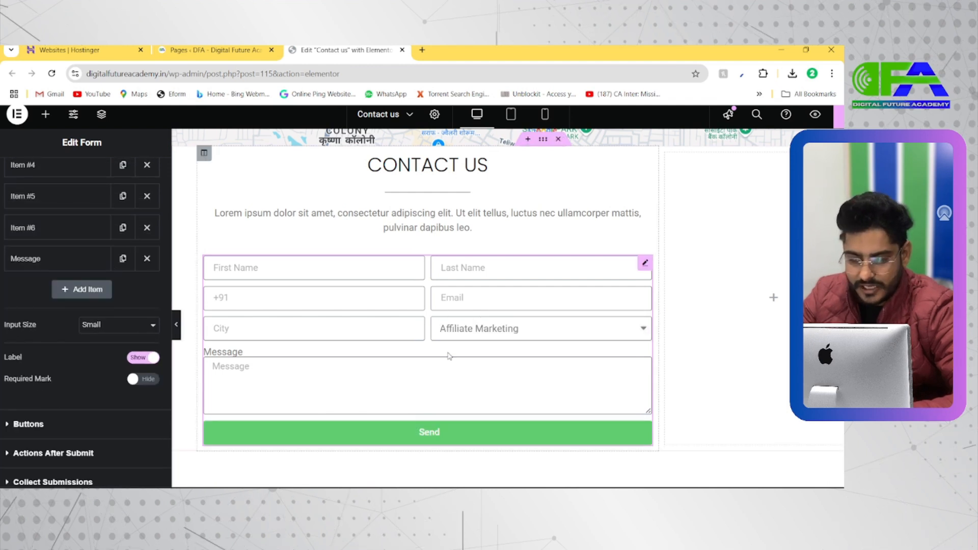
Test the Select field in the form preview by choosing several of its options, including Graphics Design, SEO, SEM, SMO and PPC.
scroll(505, 330, "down", 1)
left_click(557, 268)
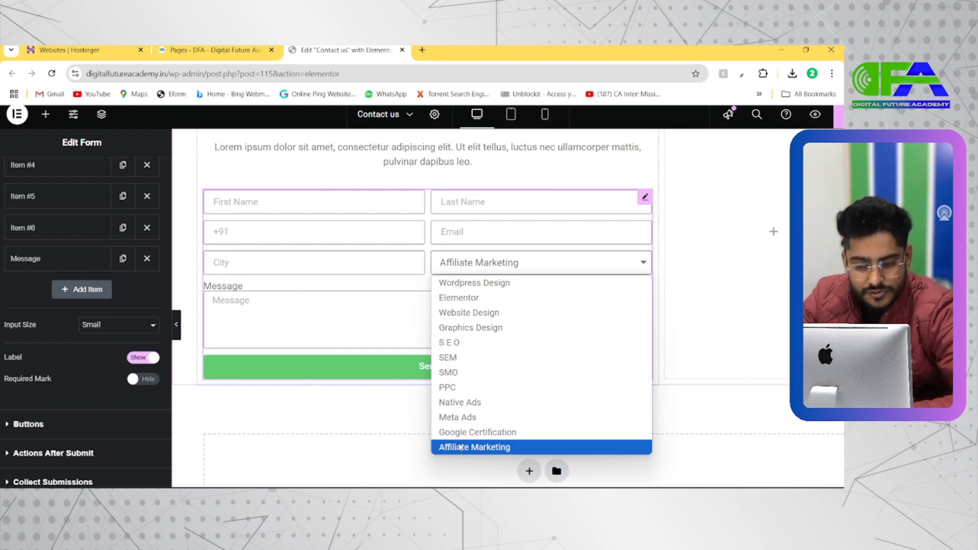
left_click(471, 289)
left_click(478, 262)
left_click(479, 298)
left_click(478, 271)
left_click(471, 328)
left_click(479, 262)
left_click(452, 342)
left_click(479, 263)
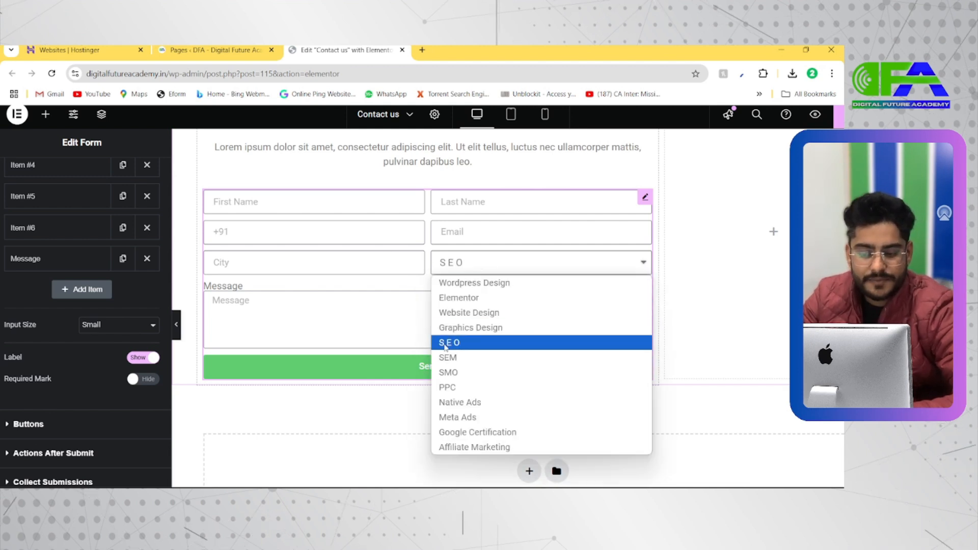
left_click(453, 357)
left_click(478, 270)
left_click(459, 372)
left_click(479, 270)
left_click(449, 386)
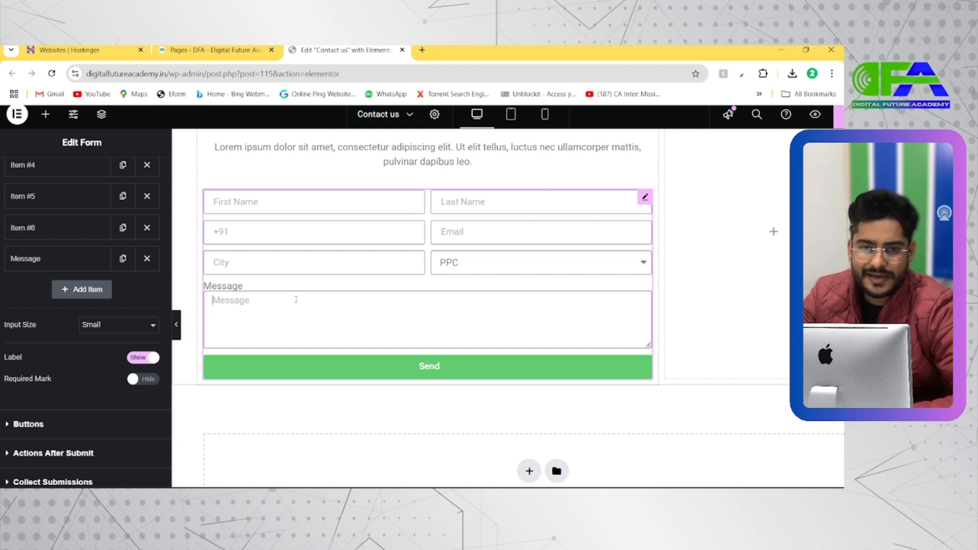
scroll(296, 300, "up", 1)
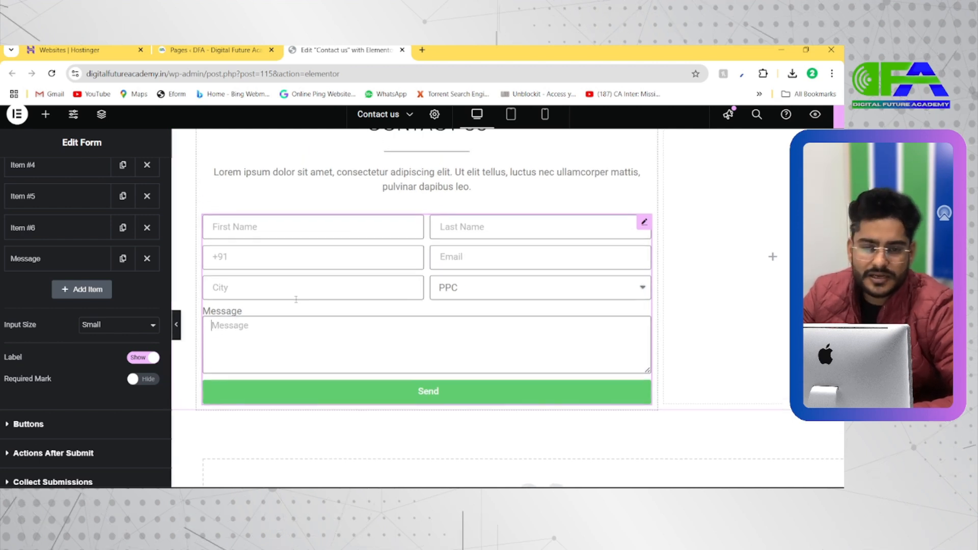
scroll(295, 299, "up", 2)
scroll(296, 299, "down", 3)
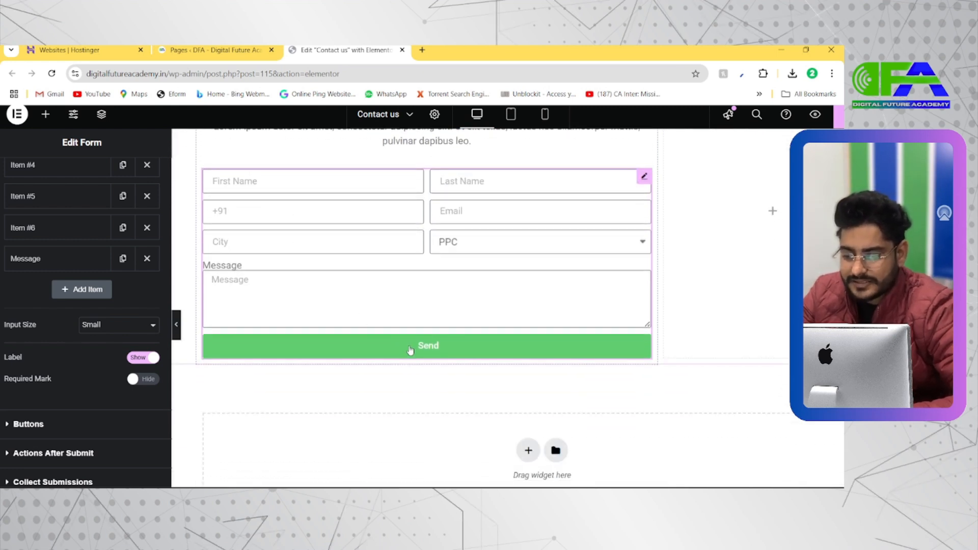
Compare the Extra Small, Medium and Large input sizes on the form and return the input size to Small.
left_click(128, 331)
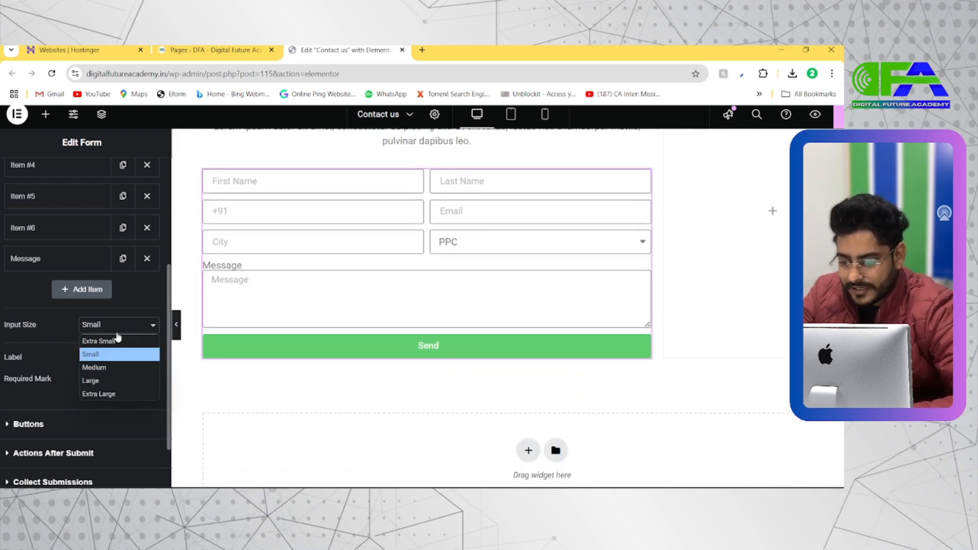
left_click(115, 338)
left_click(113, 327)
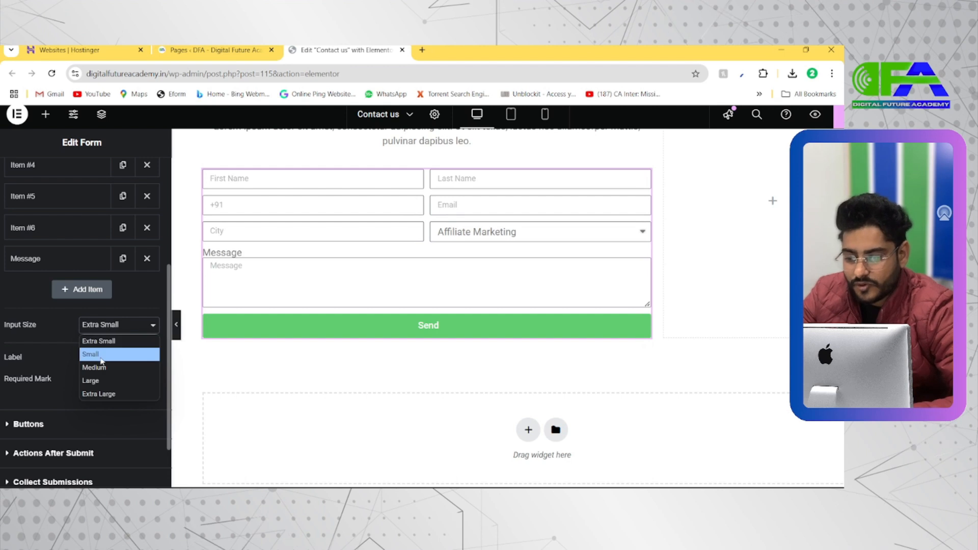
left_click(100, 365)
left_click(106, 336)
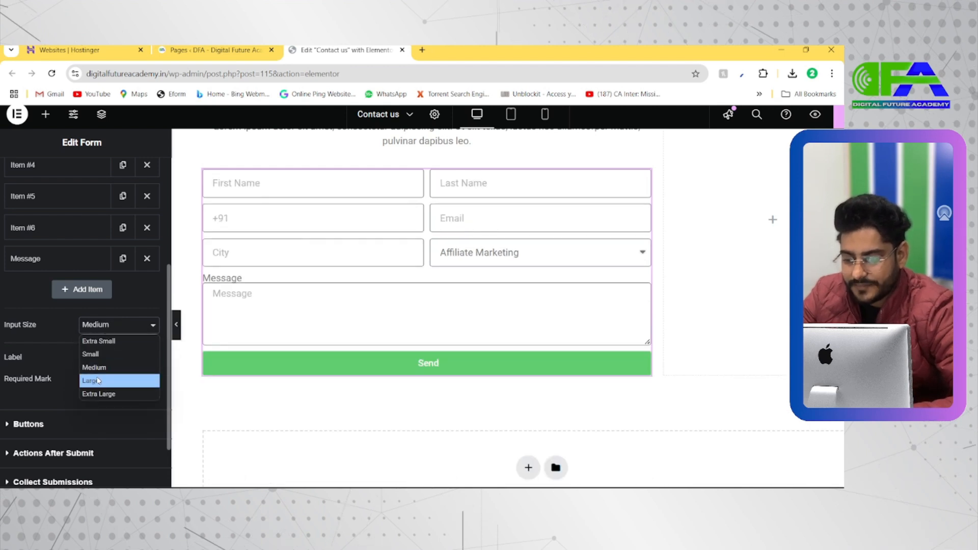
left_click(98, 378)
left_click(108, 330)
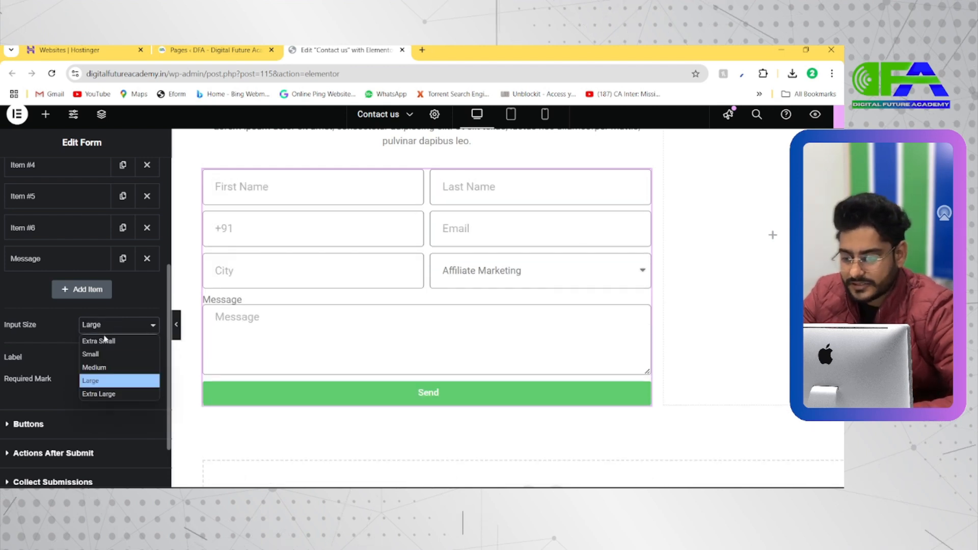
left_click(102, 338)
left_click(108, 328)
left_click(105, 354)
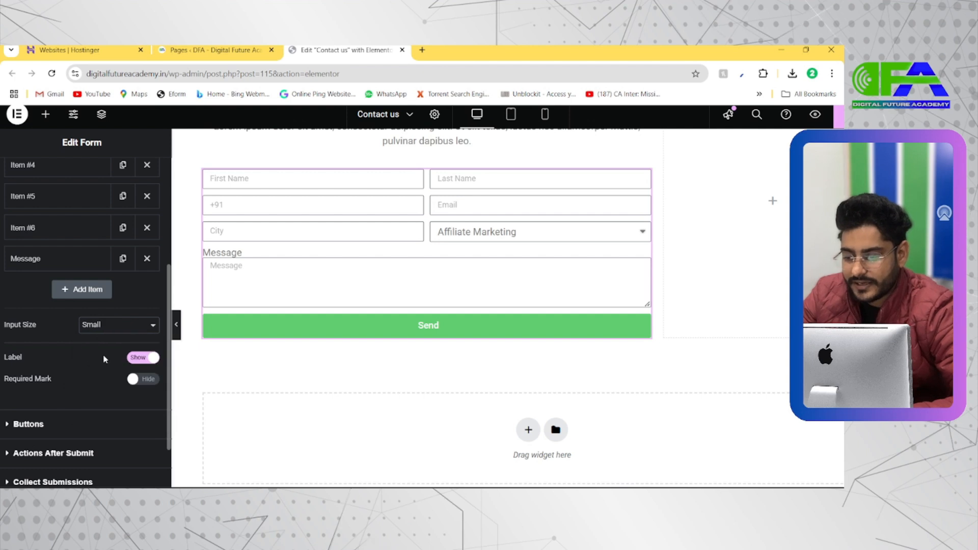
Hide the field labels on the form, toggling them to compare both looks.
left_click(142, 358)
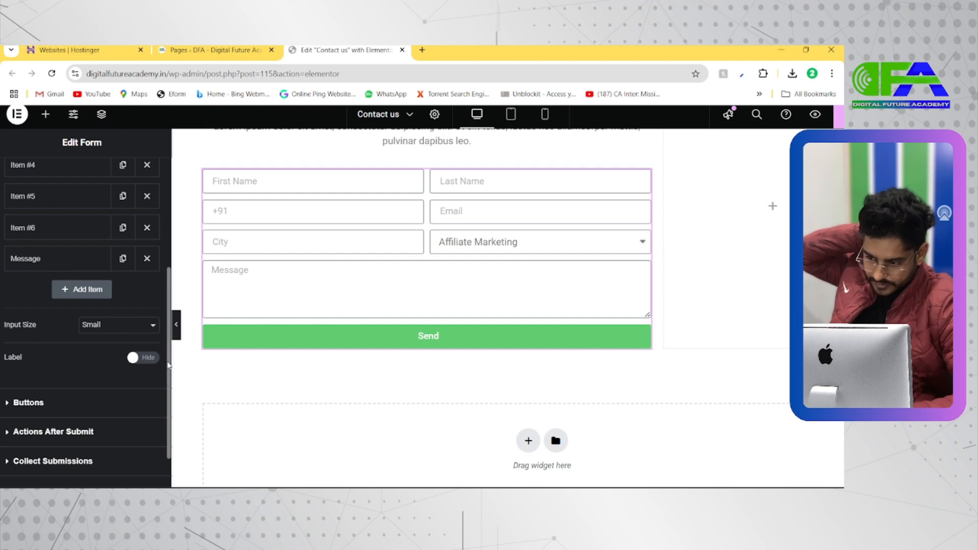
left_click(142, 359)
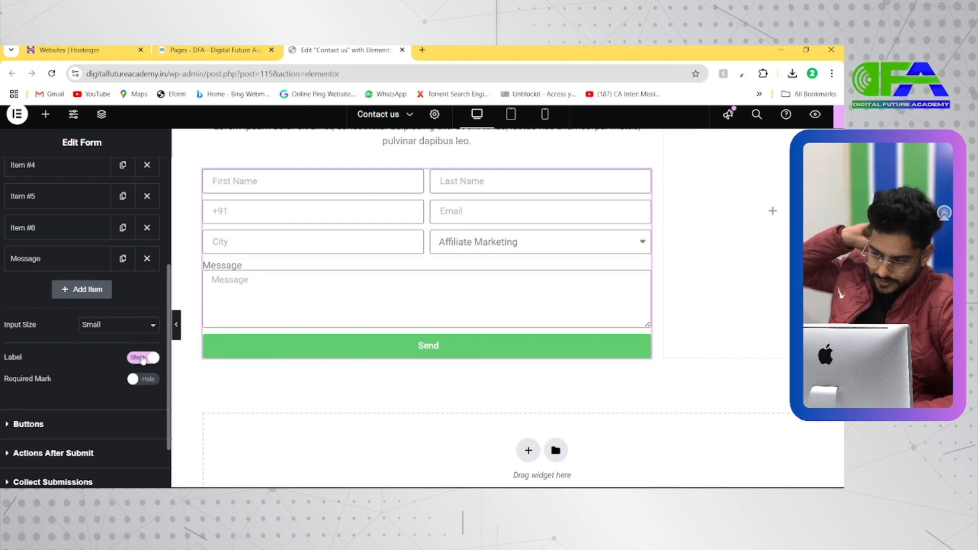
left_click(143, 359)
left_click(143, 358)
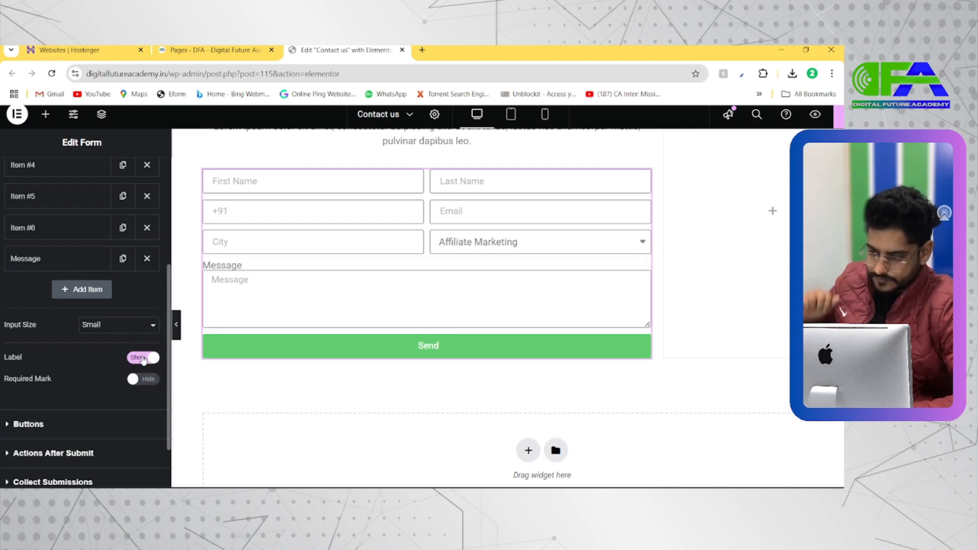
left_click(143, 358)
Check the Message field's settings and briefly show the form labels again before hiding them.
left_click(50, 259)
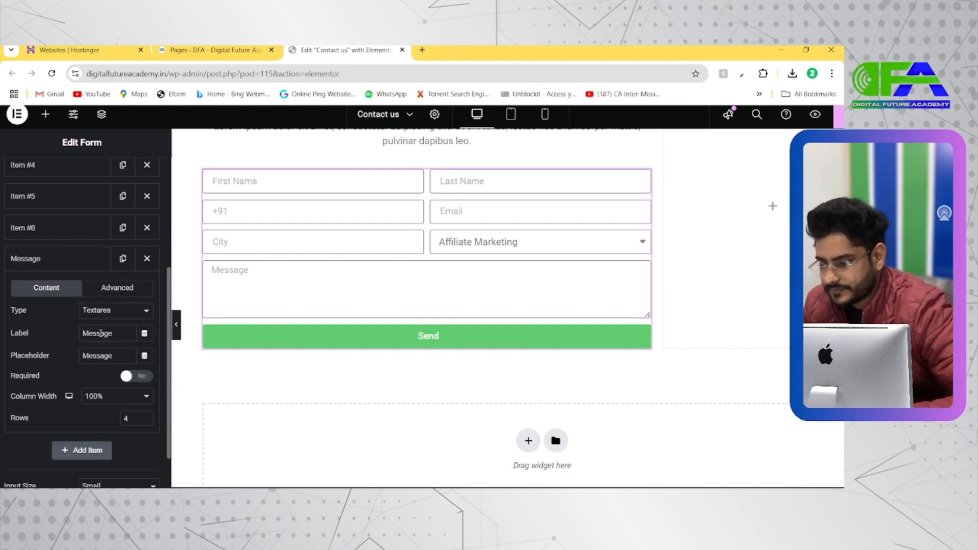
left_click(44, 260)
scroll(87, 343, "down", 3)
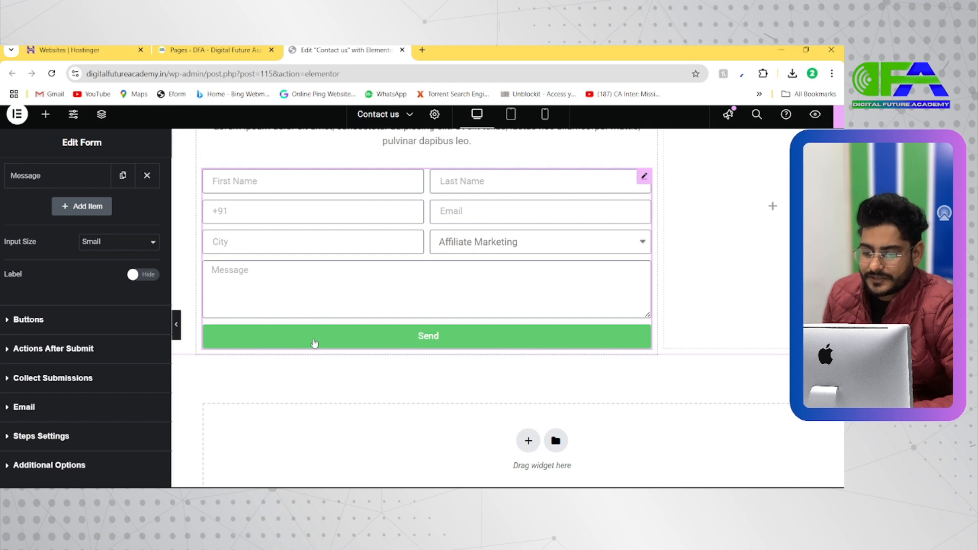
left_click(140, 275)
left_click(141, 276)
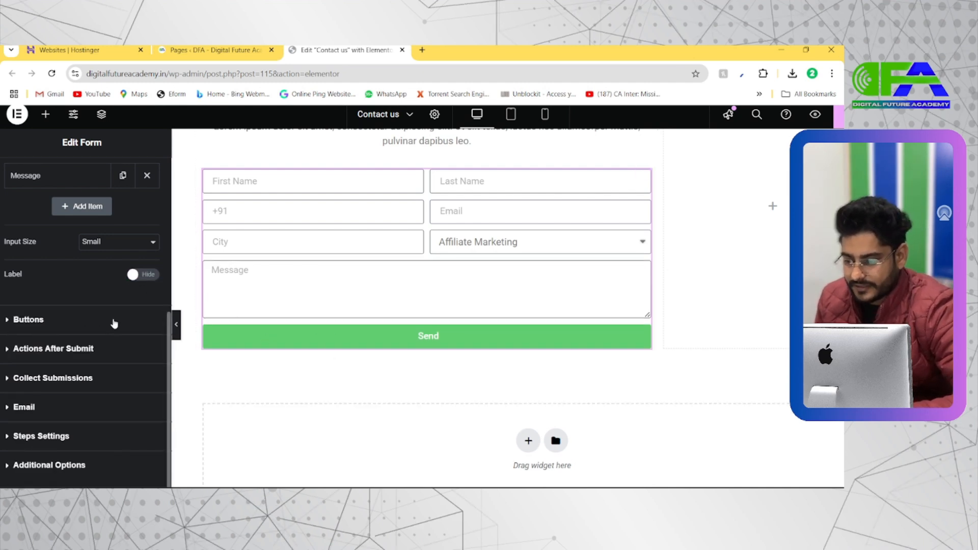
Change the form's submit button text to "Book Your Slot".
left_click(76, 320)
scroll(85, 337, "down", 2)
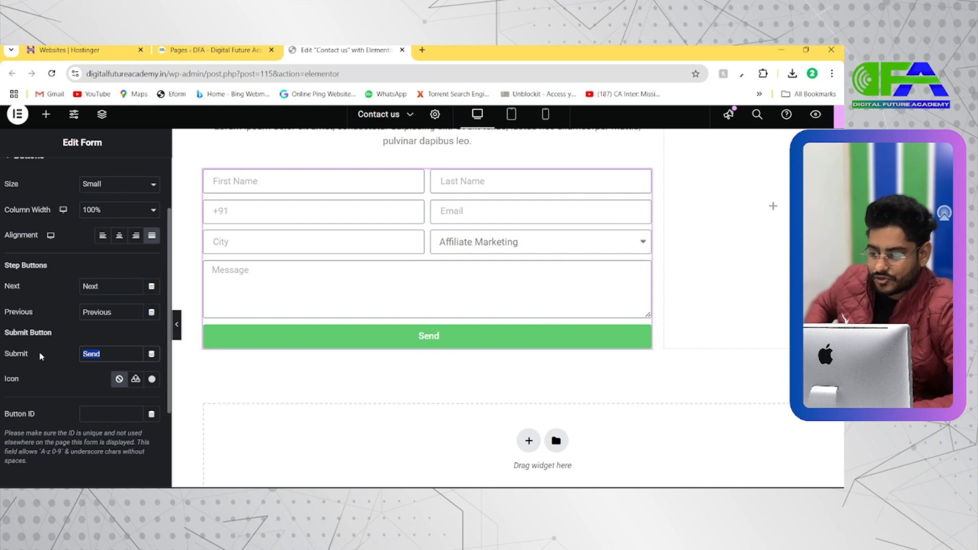
scroll(33, 339, "up", 3)
scroll(33, 339, "down", 4)
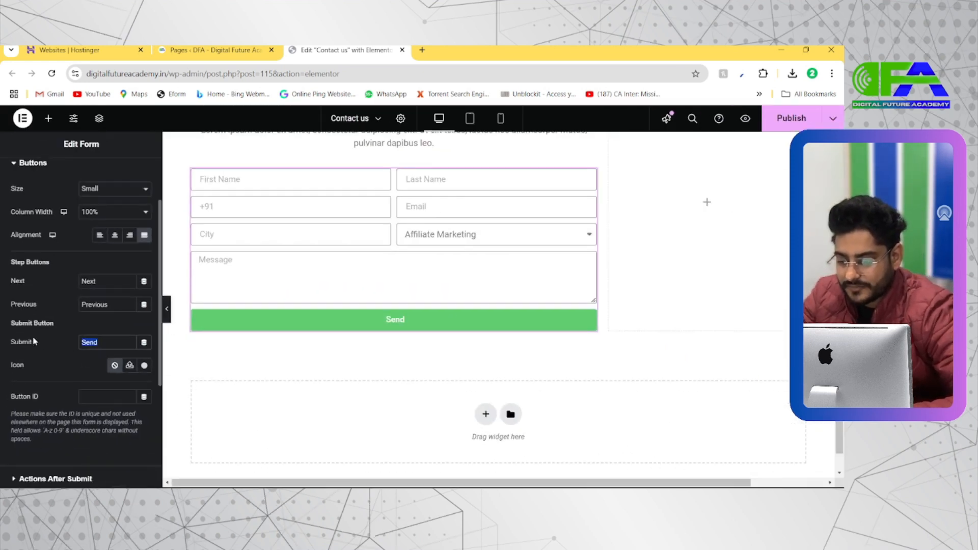
type("App")
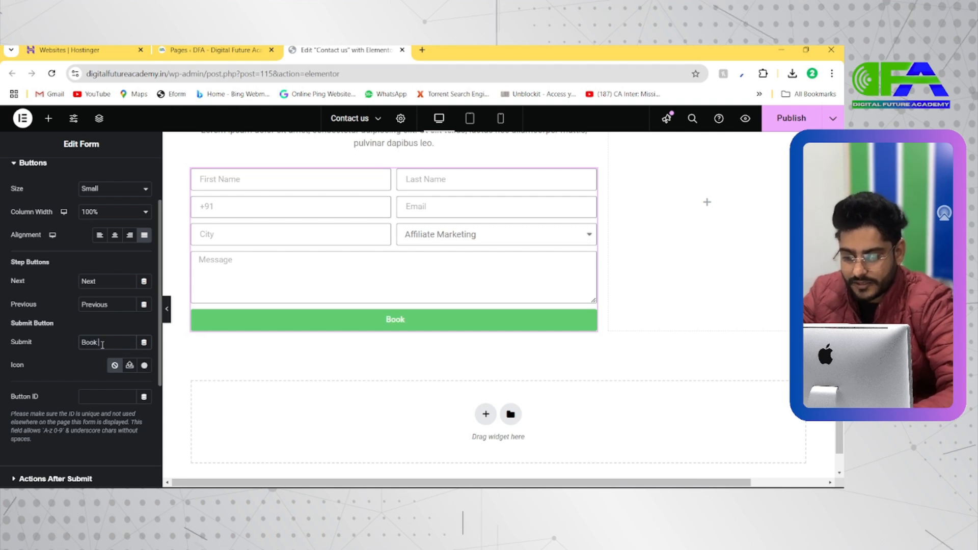
type("You")
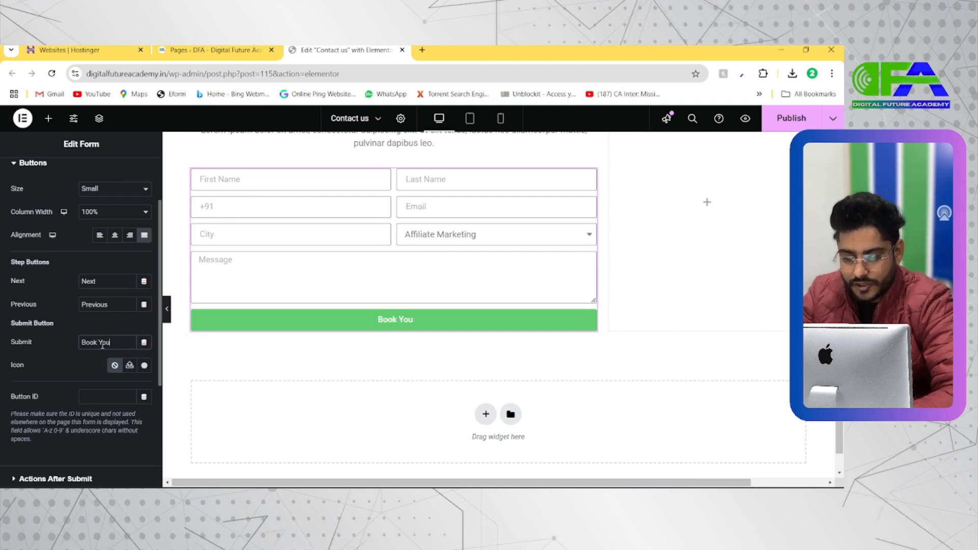
type("r Slot")
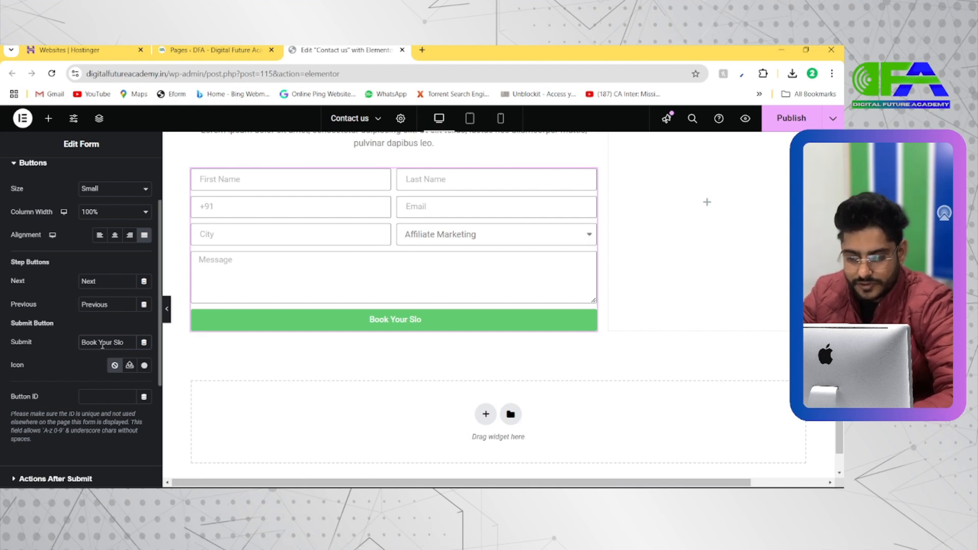
Insert the circled right-arrow icon from the icon library on the submit button.
left_click(144, 367)
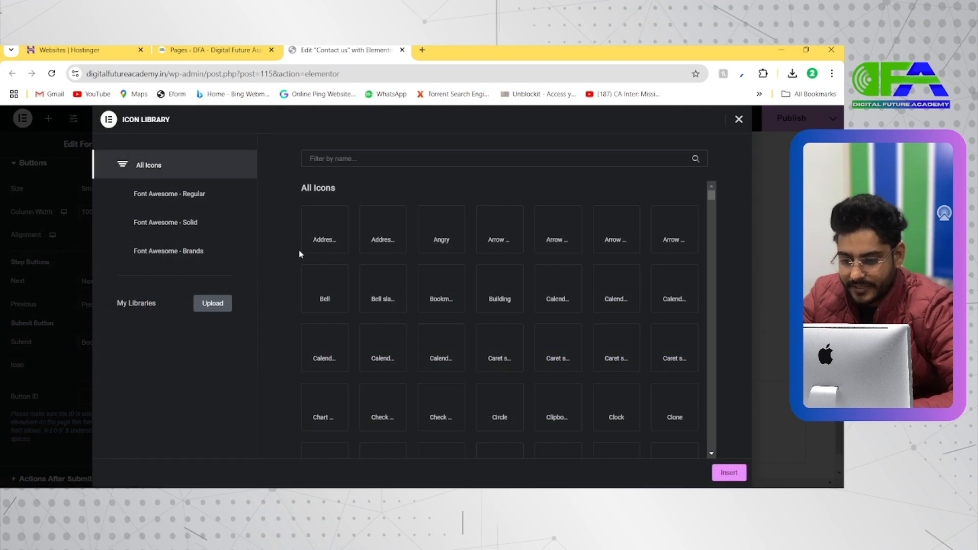
left_click(616, 225)
left_click(727, 473)
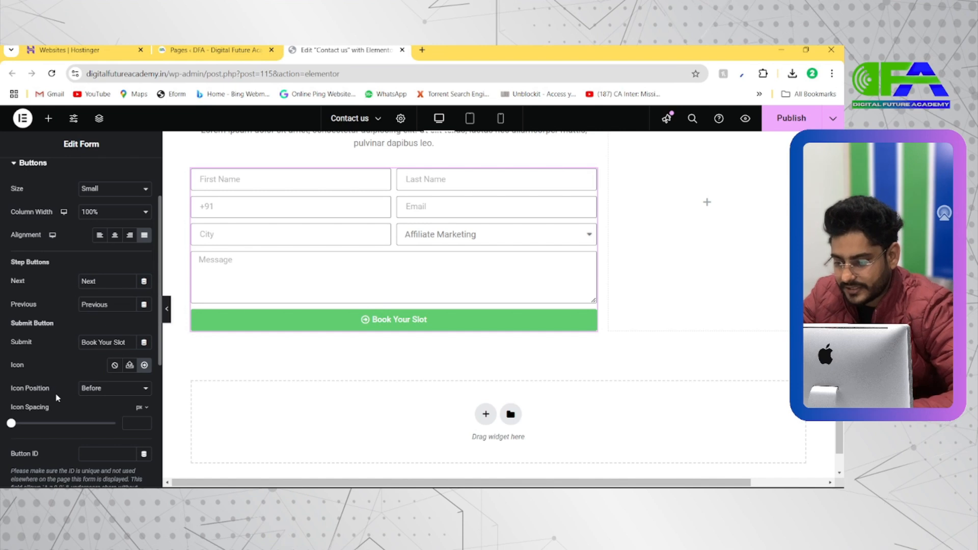
Set the submit button's icon position to After and its icon spacing to 0 px.
scroll(57, 398, "down", 1)
left_click(96, 347)
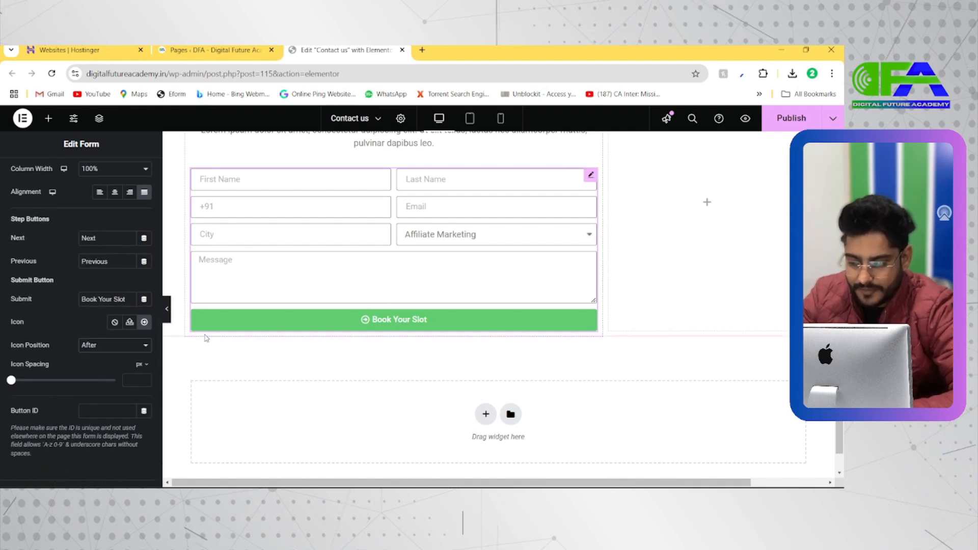
left_click(109, 344)
left_click(104, 363)
left_click(102, 346)
left_click(96, 371)
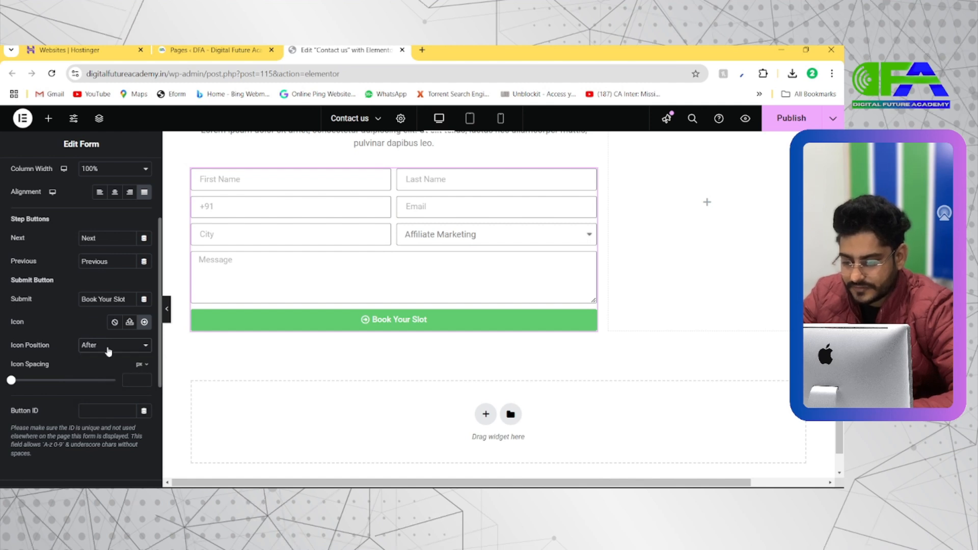
scroll(86, 374, "down", 1)
mouse_move(11, 347)
left_mouse_down()
mouse_move(45, 346)
mouse_move(6, 362)
left_mouse_up()
scroll(68, 373, "down", 3)
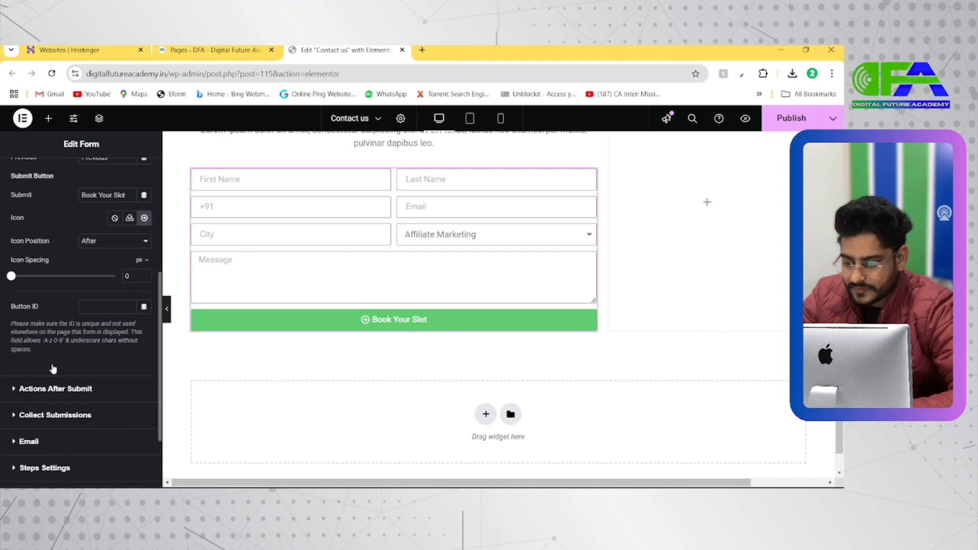
Examine the list of actions that can be added to the form under Actions After Submit.
scroll(65, 374, "down", 2)
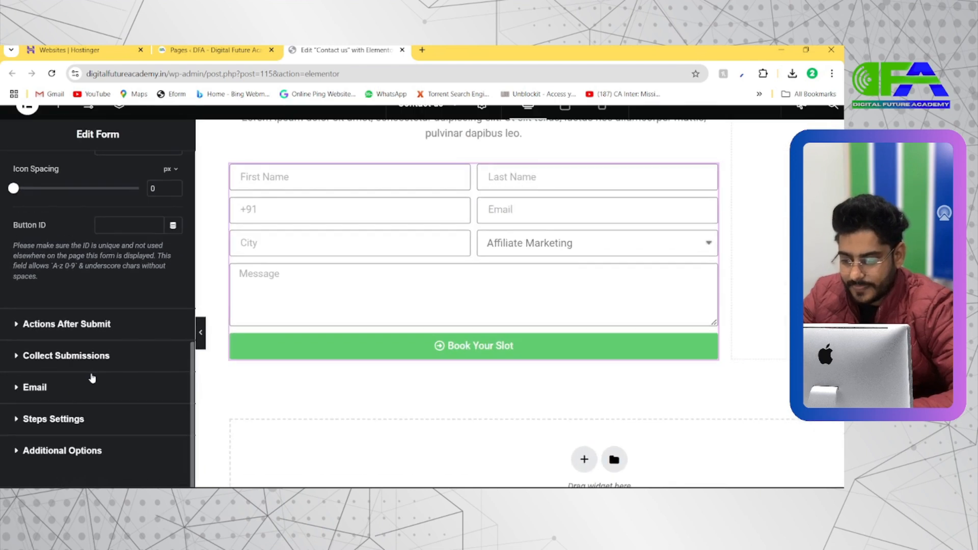
left_click(62, 326)
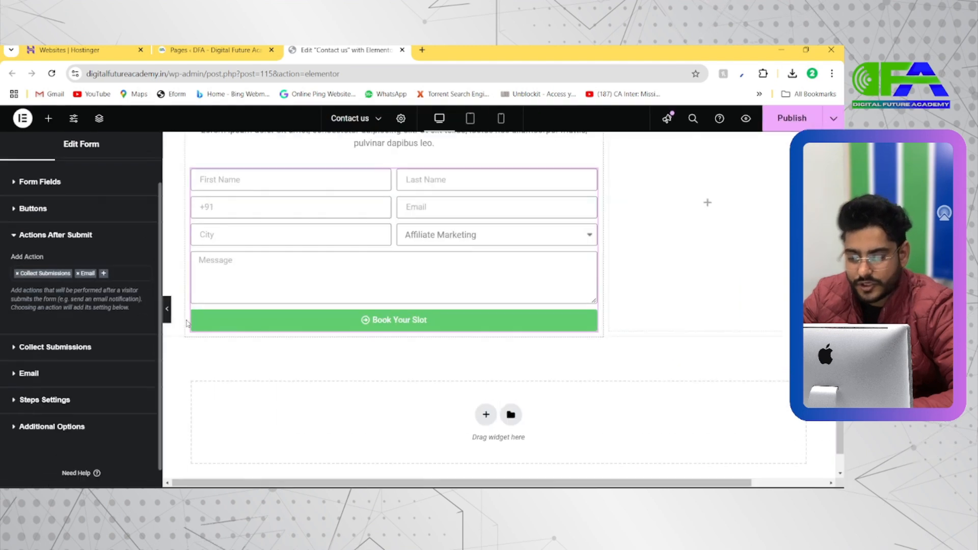
left_click(107, 279)
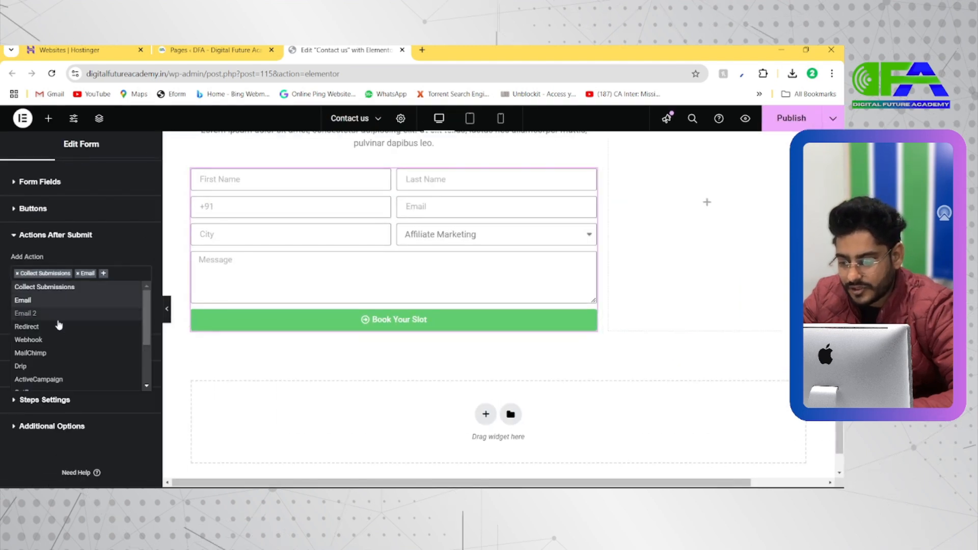
scroll(52, 343, "down", 1)
scroll(51, 345, "down", 1)
scroll(52, 344, "down", 1)
scroll(52, 345, "up", 5)
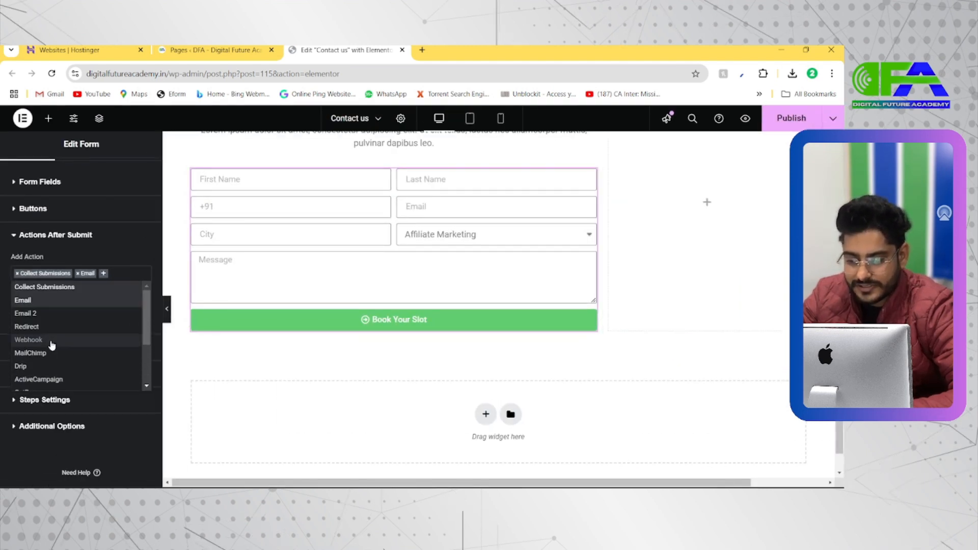
left_click(120, 274)
scroll(120, 274, "down", 1)
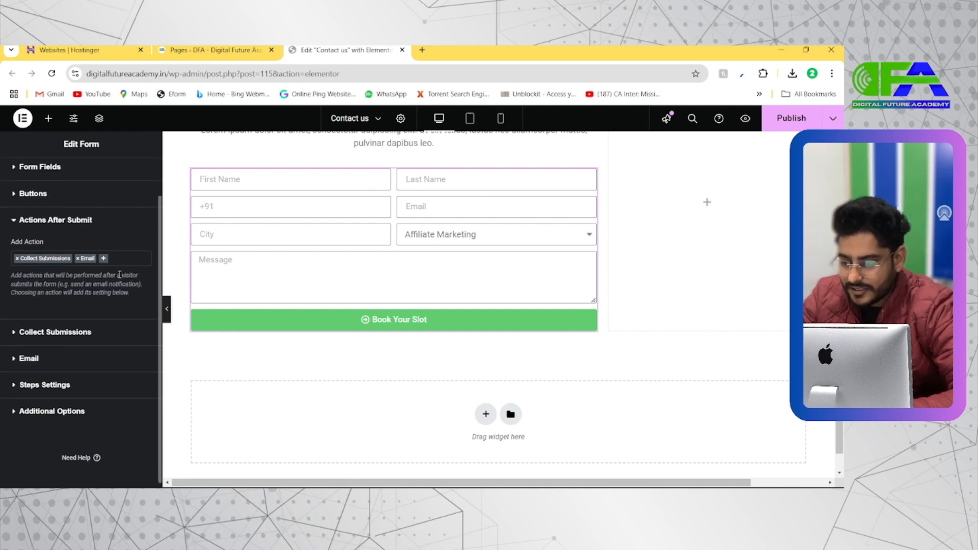
scroll(33, 361, "down", 1)
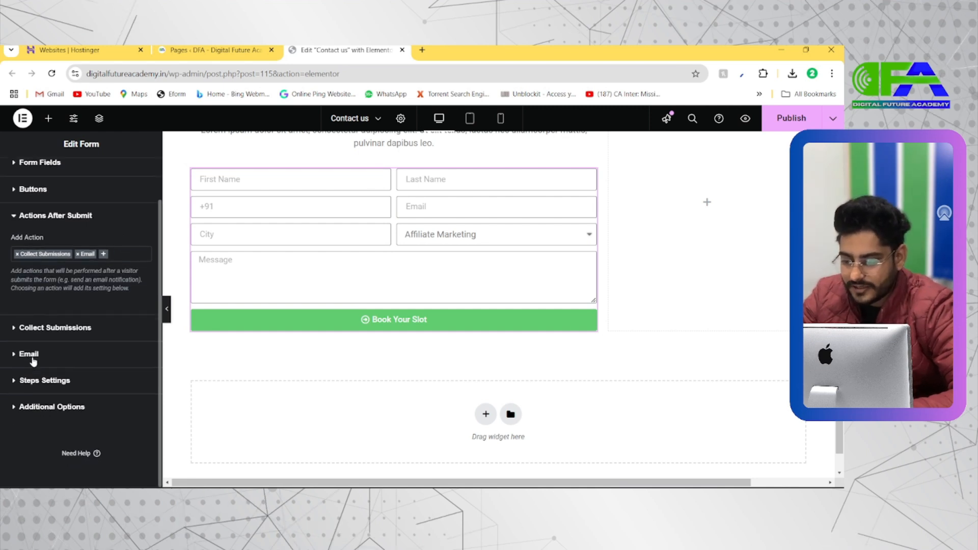
Check the form's Collect Submissions section and open its Email notification settings.
left_click(34, 328)
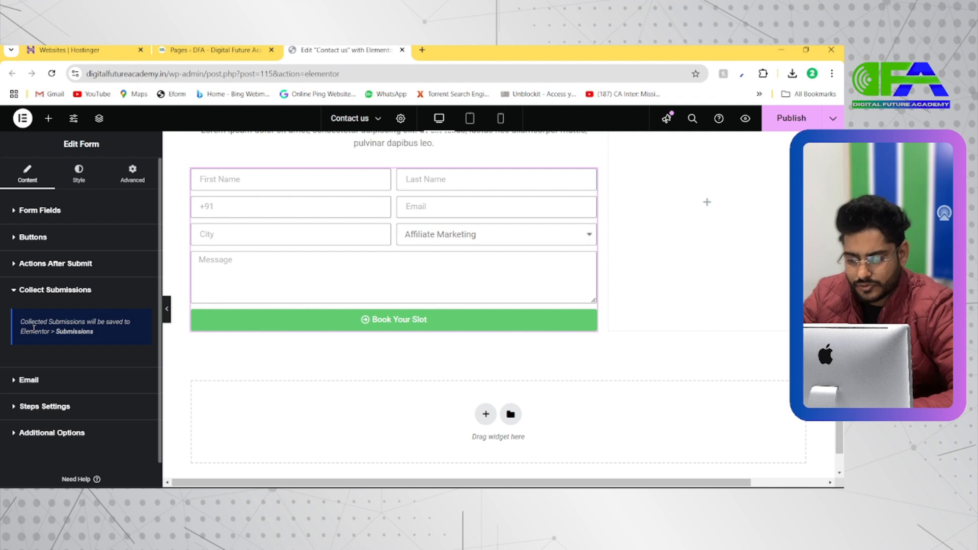
left_click(68, 291)
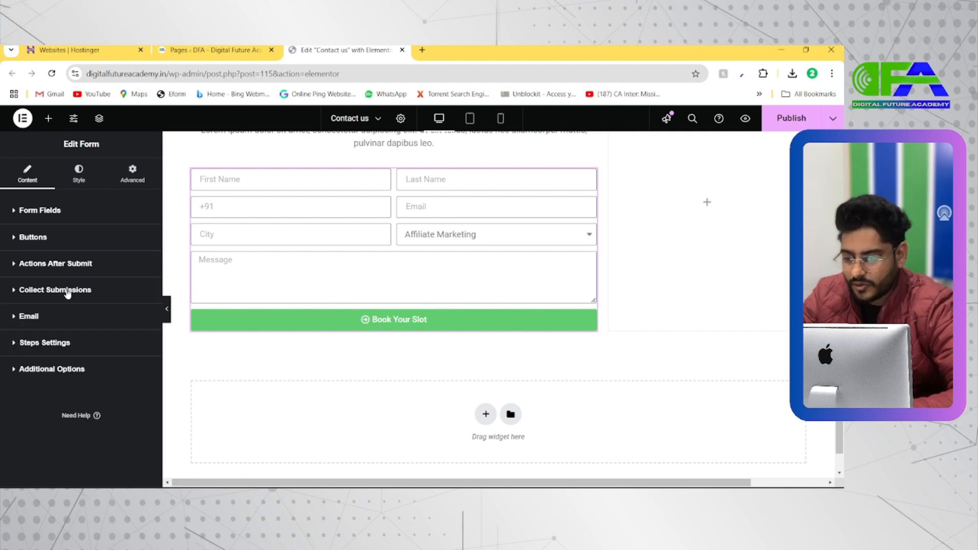
left_click(45, 322)
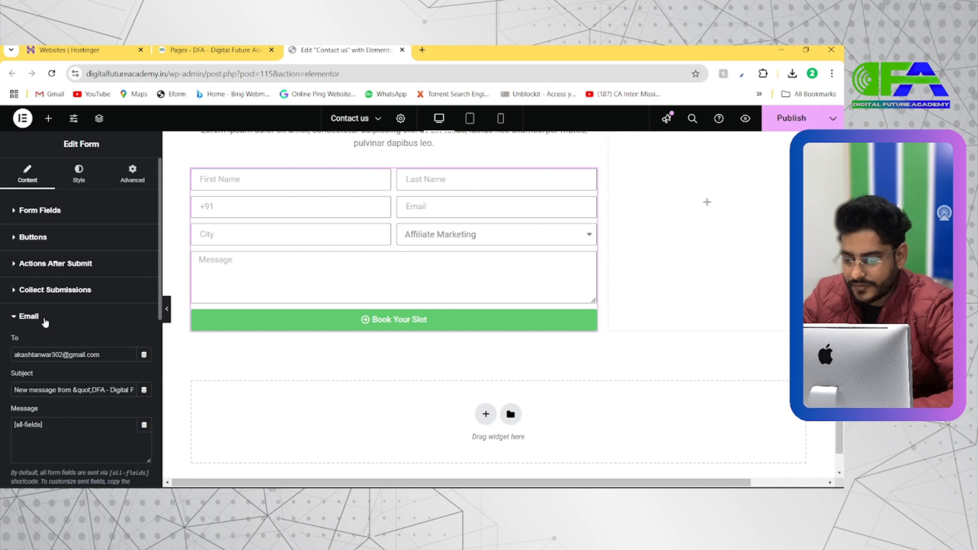
Replace the recipient address in the form's Email settings with the academy's work e-mail address.
scroll(72, 343, "down", 2)
left_click_drag(102, 298, 2, 301)
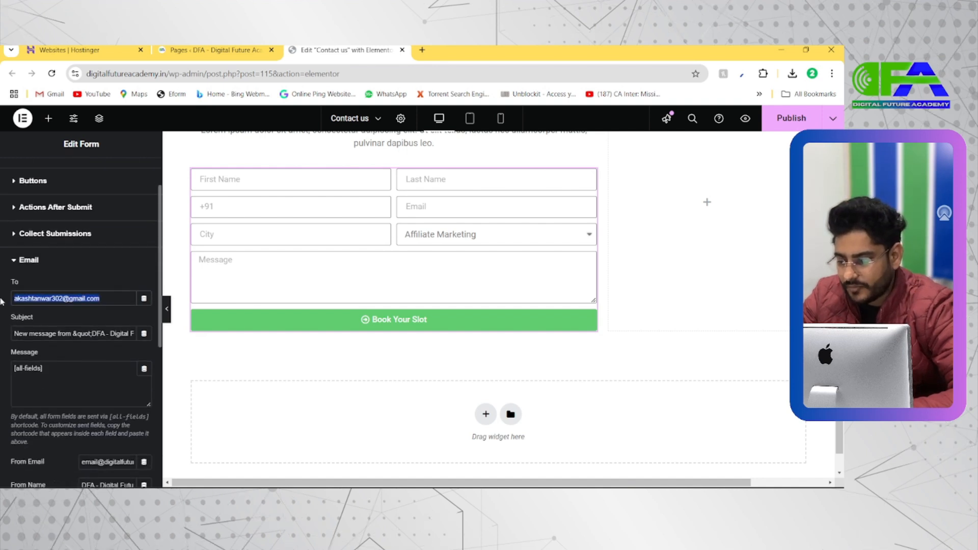
key("BackSpace")
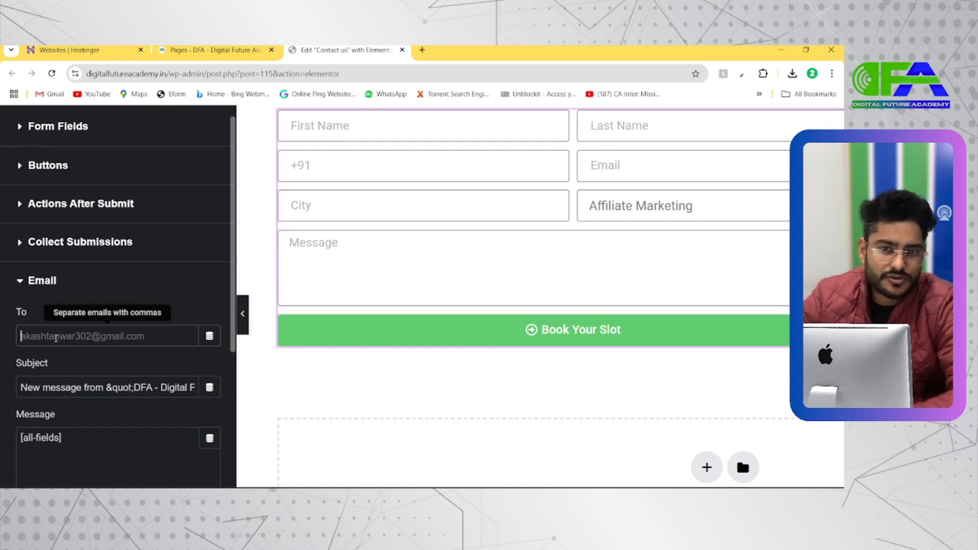
type("mra=")
key("BackSpace")
key("BackSpace")
key("BackSpace")
key("BackSpace")
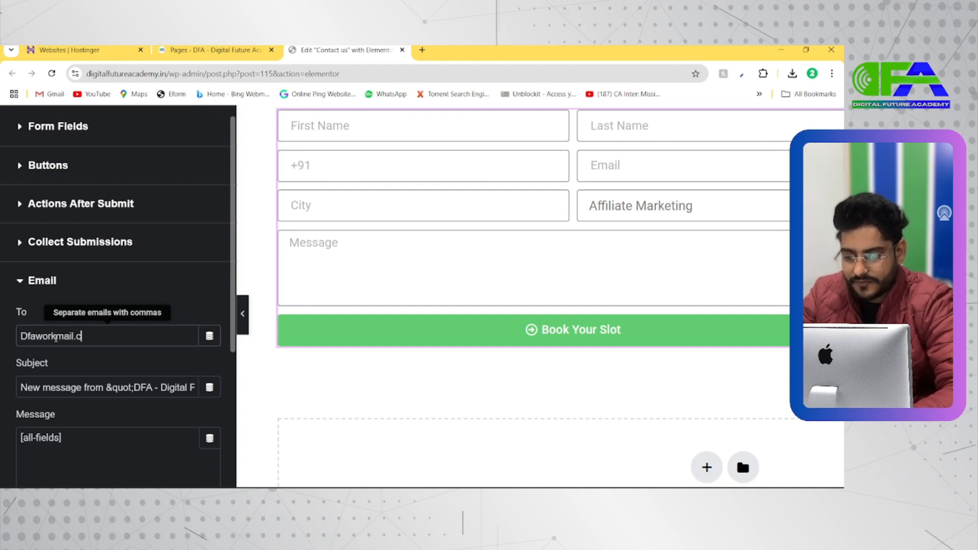
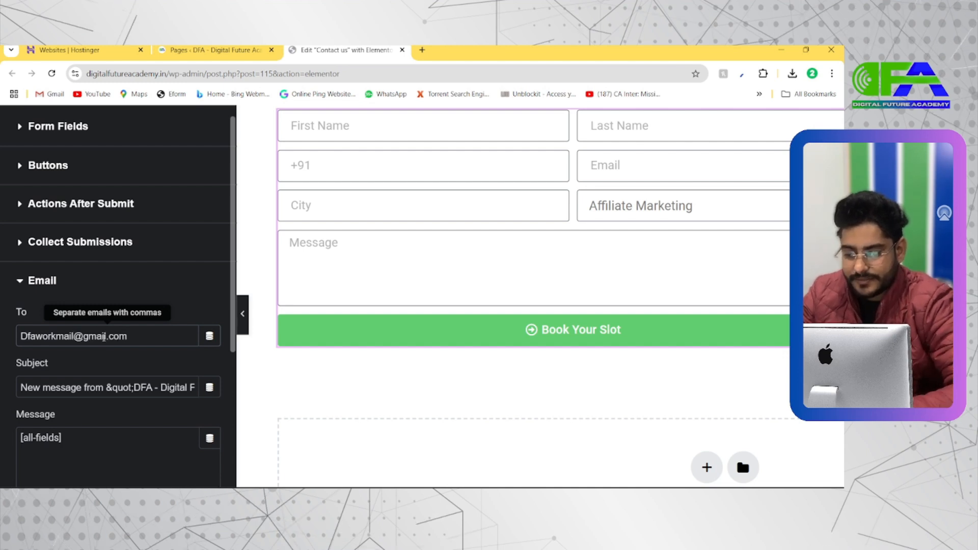
Copy the recipient address into the From Email setting of the form notification.
key("ctrl+a")
key("ctrl+c")
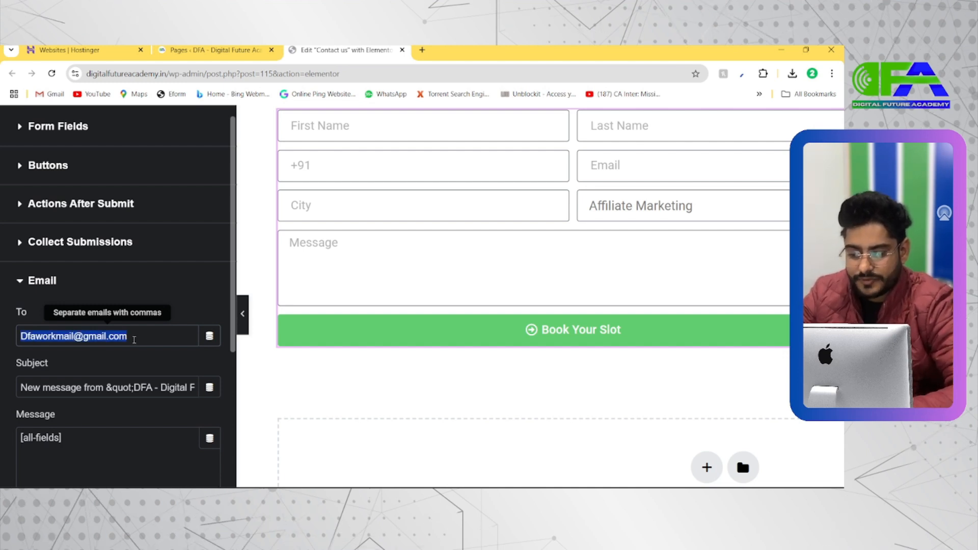
scroll(82, 396, "down", 3)
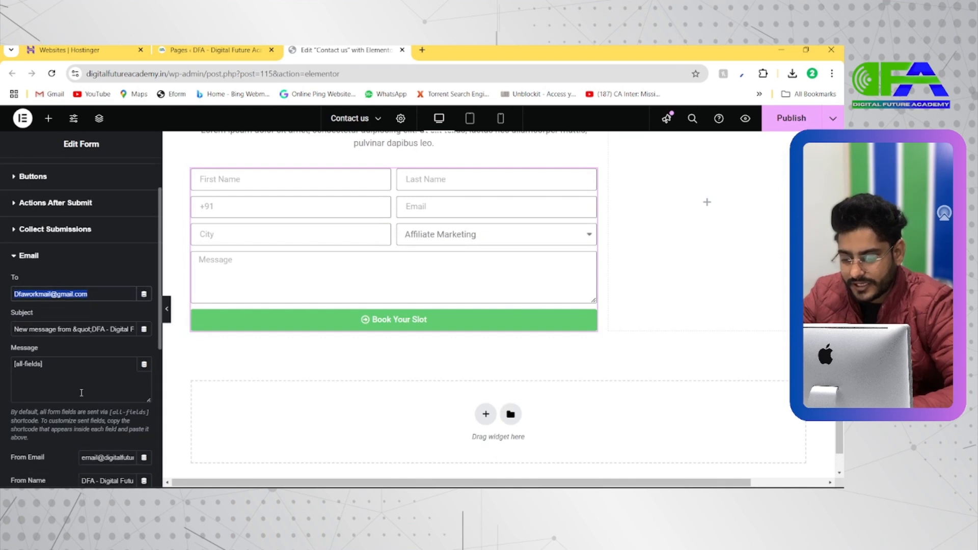
scroll(45, 399, "down", 1)
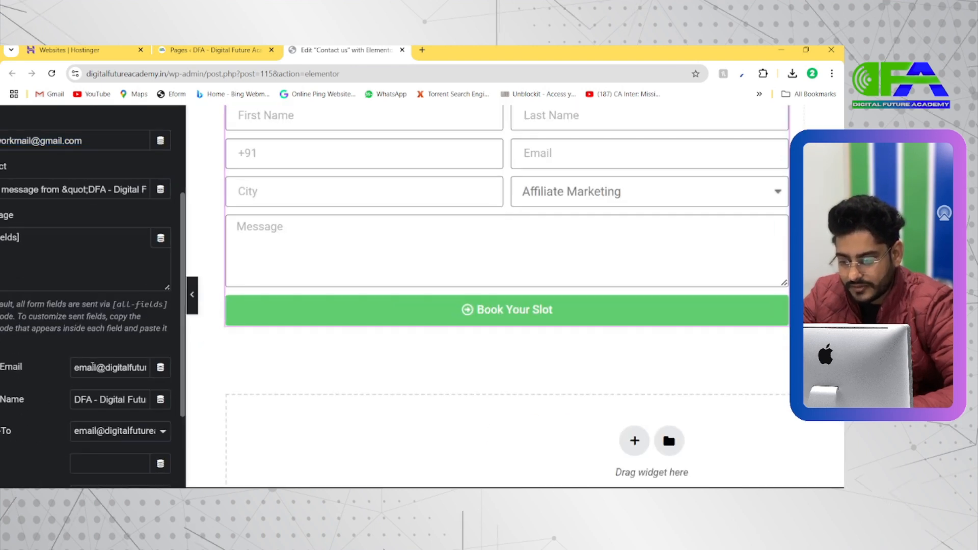
triple_click(92, 366)
key("ctrl+v")
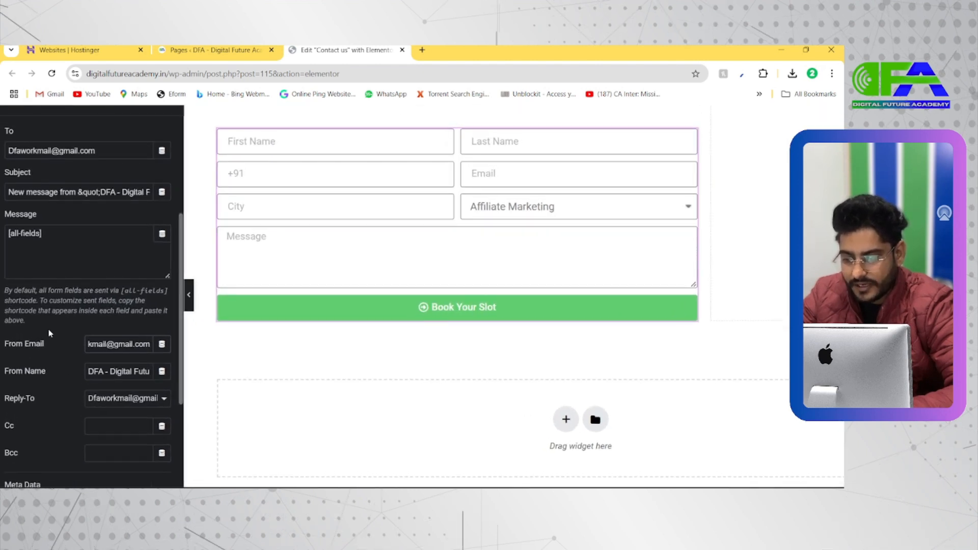
Set the notification e-mail's subject to "DFA Leads".
scroll(57, 309, "up", 2)
triple_click(29, 271)
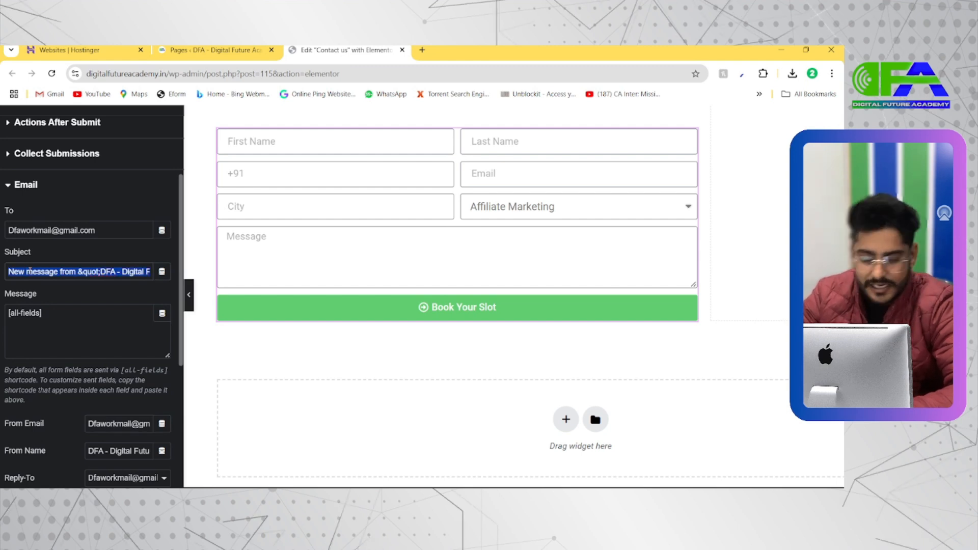
type("DFA Leads")
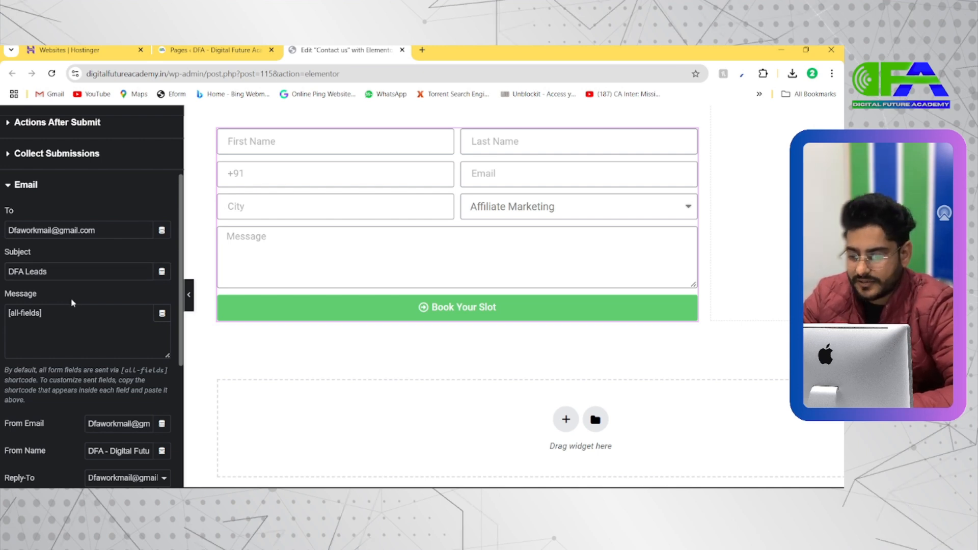
Review the remaining Email notification options, including Reply-To and Meta Data, and open the form's Steps Settings.
scroll(72, 301, "down", 2)
scroll(75, 356, "down", 2)
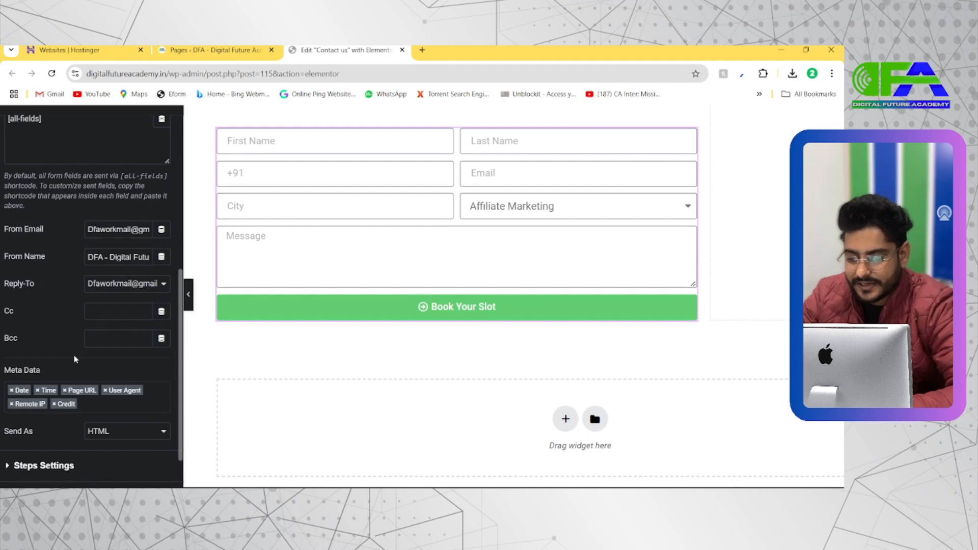
scroll(75, 359, "down", 2)
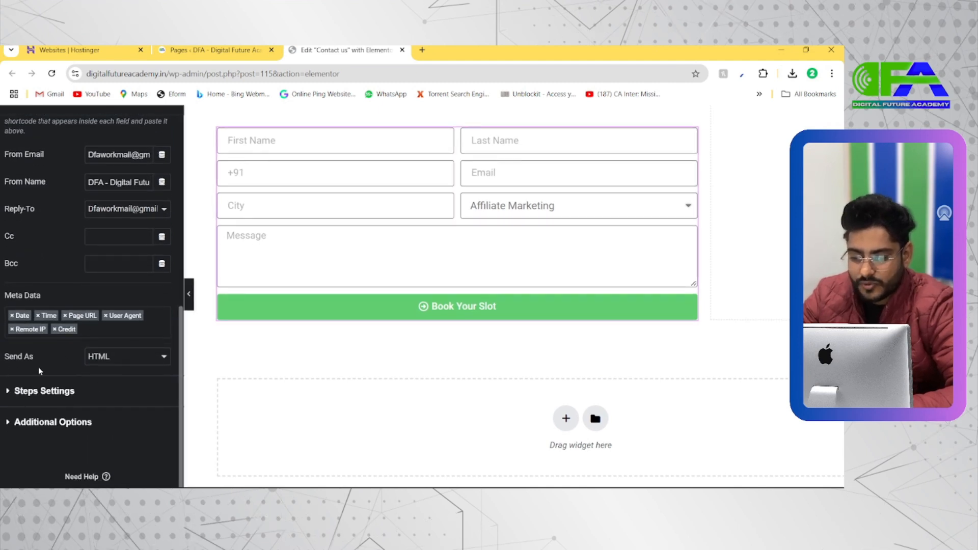
scroll(39, 368, "down", 2)
scroll(39, 367, "down", 1)
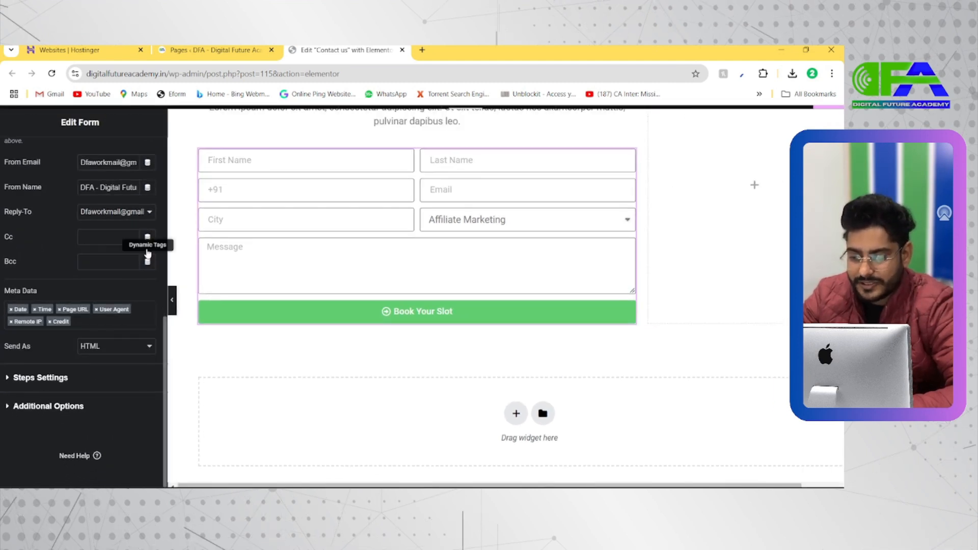
left_click(46, 378)
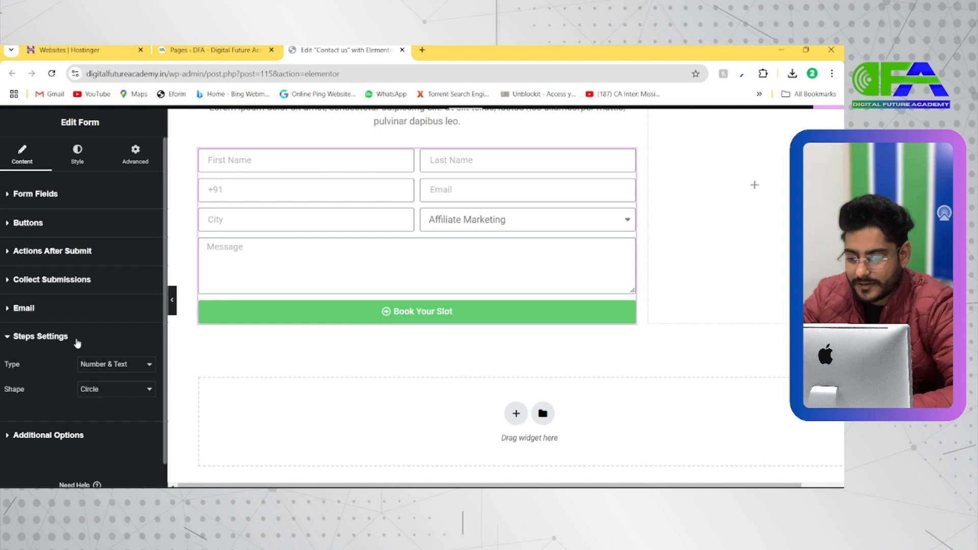
scroll(77, 342, "down", 1)
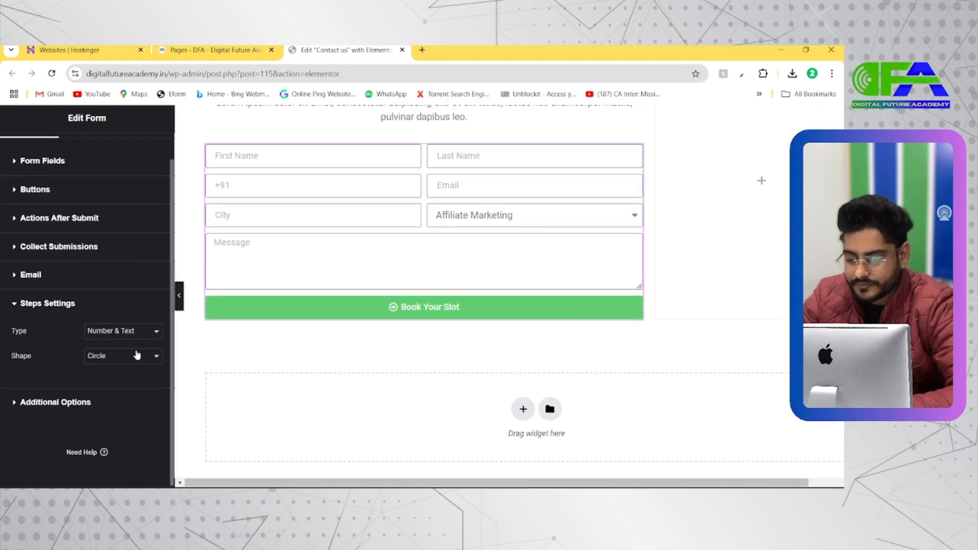
Try the Square and Rounded step shapes and check the available step indicator types.
left_click(112, 362)
left_click(110, 385)
left_click(111, 361)
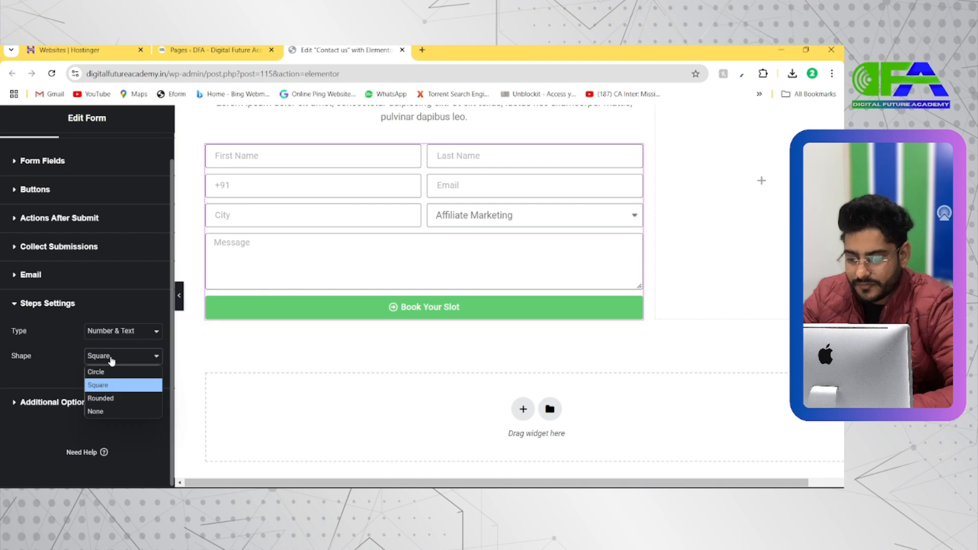
left_click(104, 398)
left_click(109, 360)
left_click(100, 414)
left_click(108, 360)
left_click(101, 409)
left_click(109, 336)
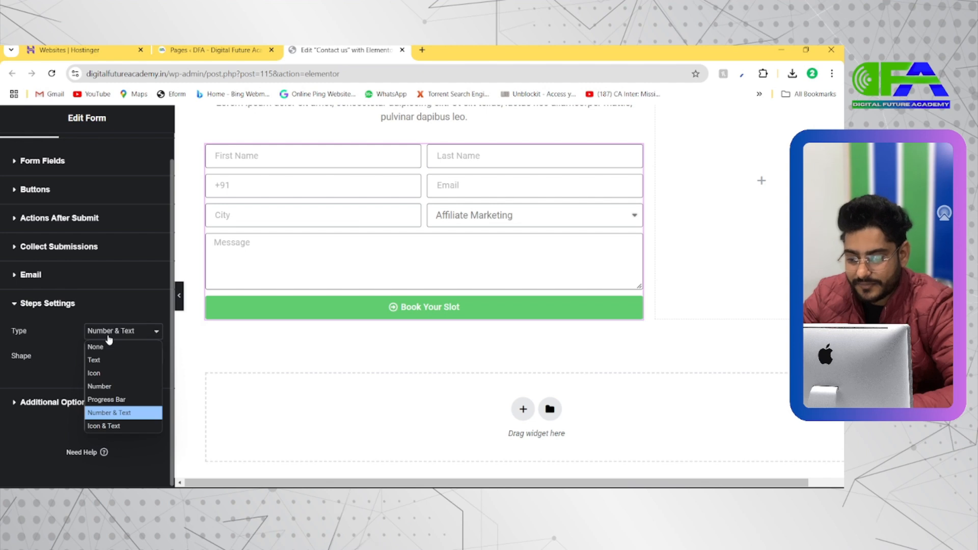
left_click(109, 338)
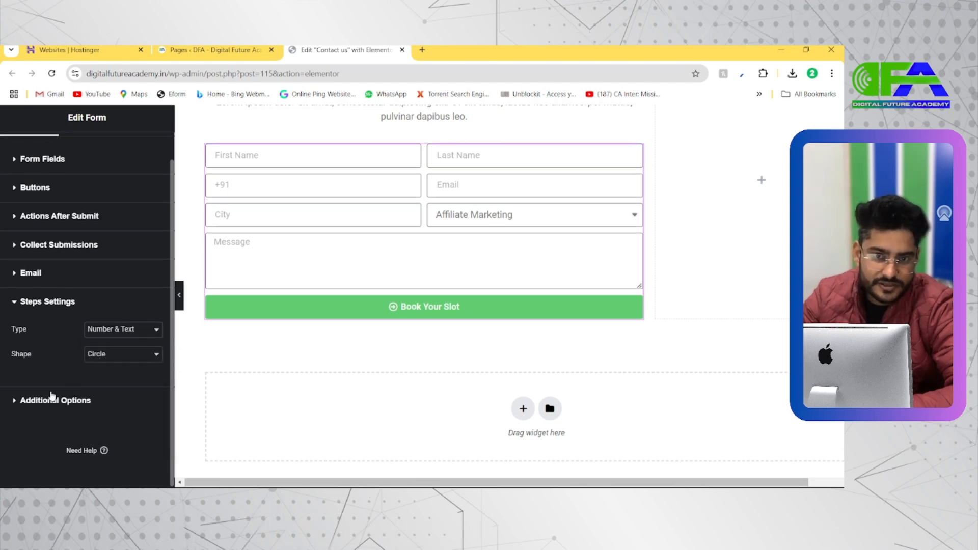
Enable Custom Messages in the form's Additional Options.
left_click(42, 401)
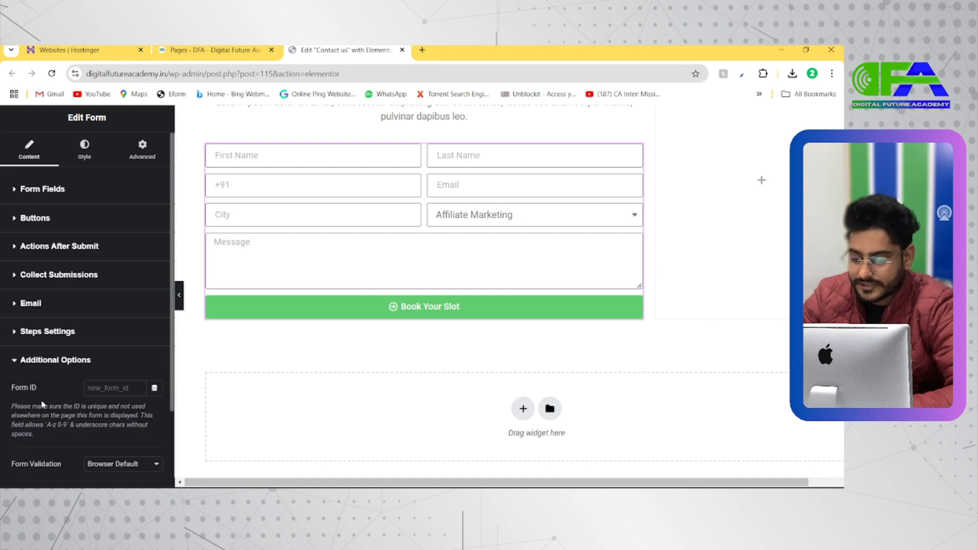
scroll(42, 405, "down", 2)
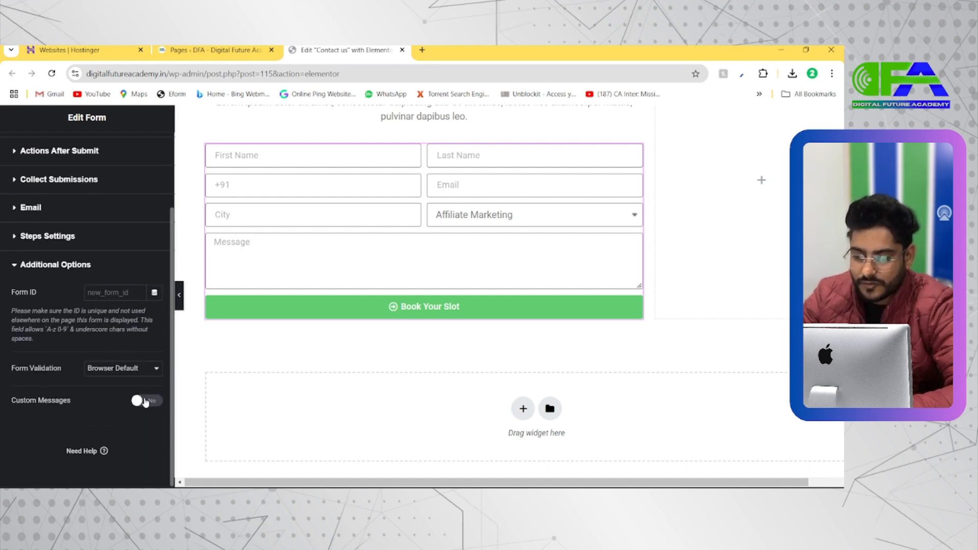
scroll(45, 414, "down", 1)
scroll(44, 414, "left", 1)
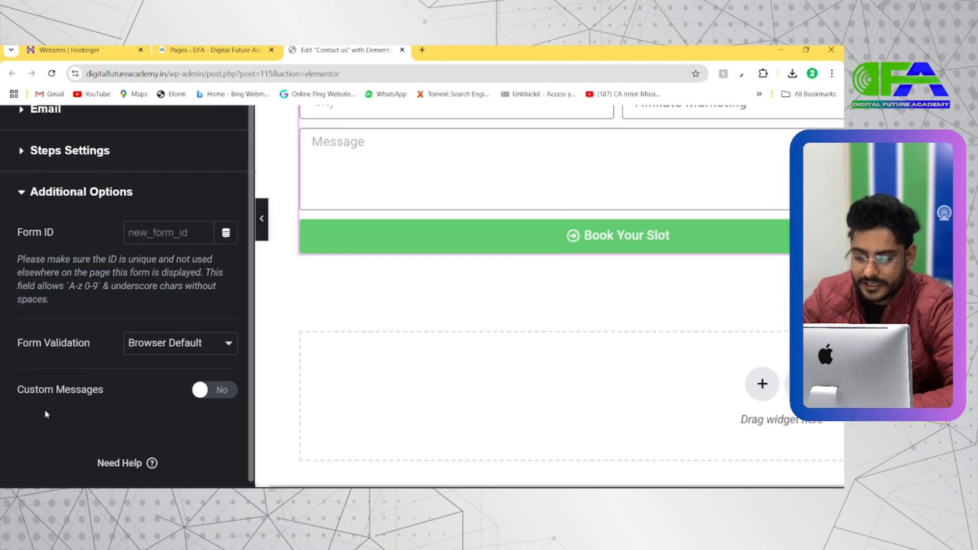
left_click(222, 392)
scroll(160, 363, "down", 2)
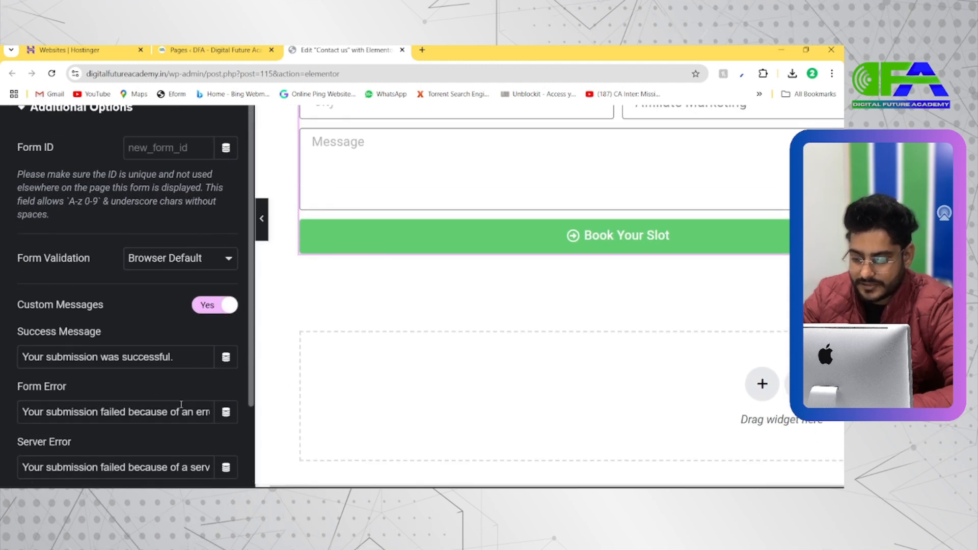
Rewrite the form's Success Message as "Thanks,Your Slot Booked Now".
triple_click(64, 363)
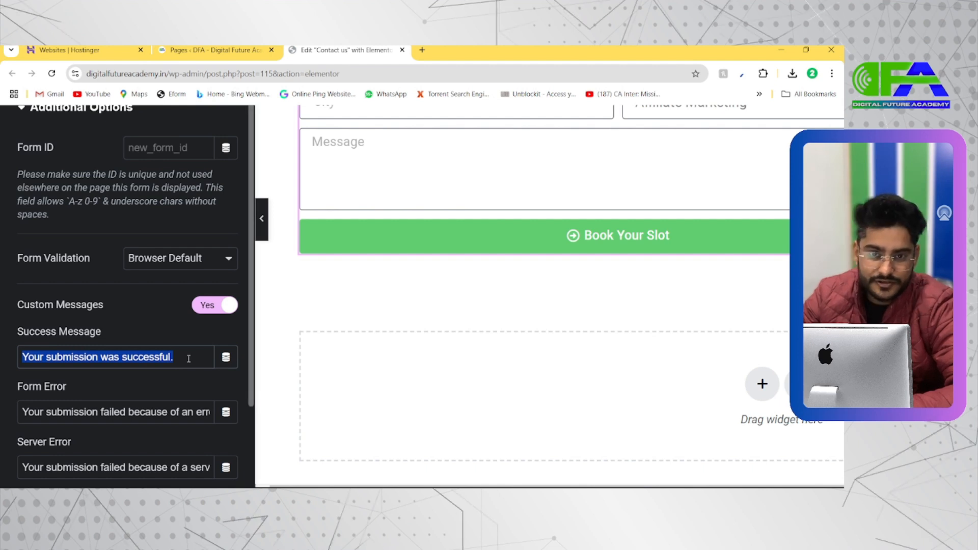
scroll(151, 401, "down", 1)
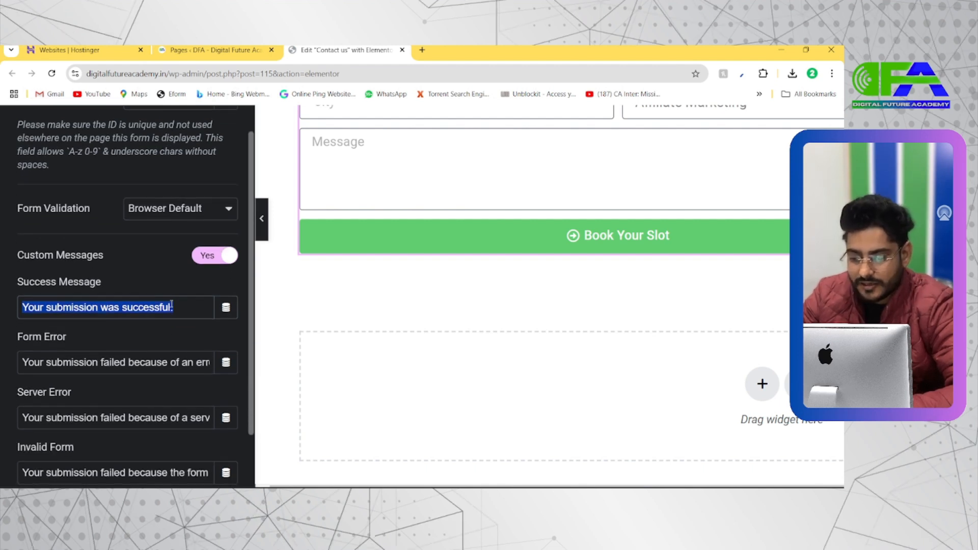
left_click(26, 308)
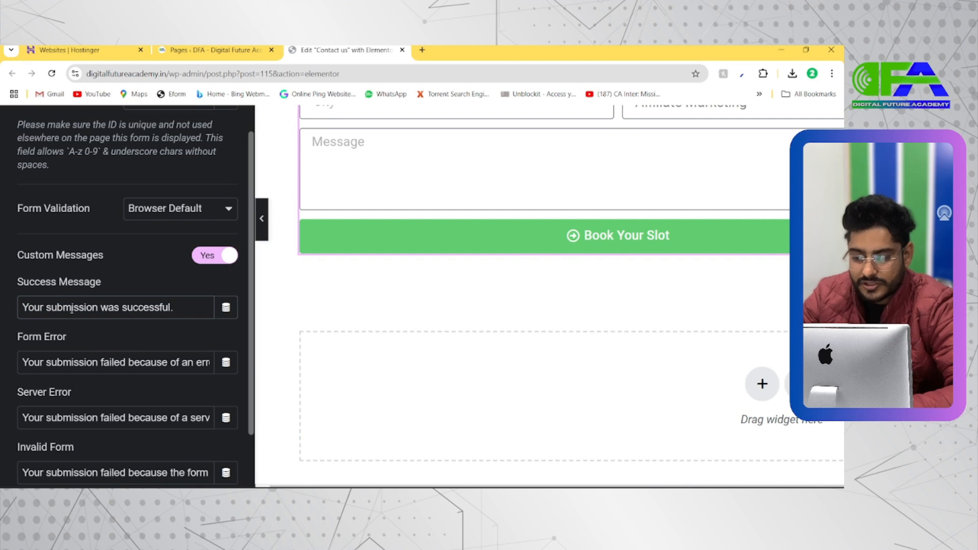
type("Thanks")
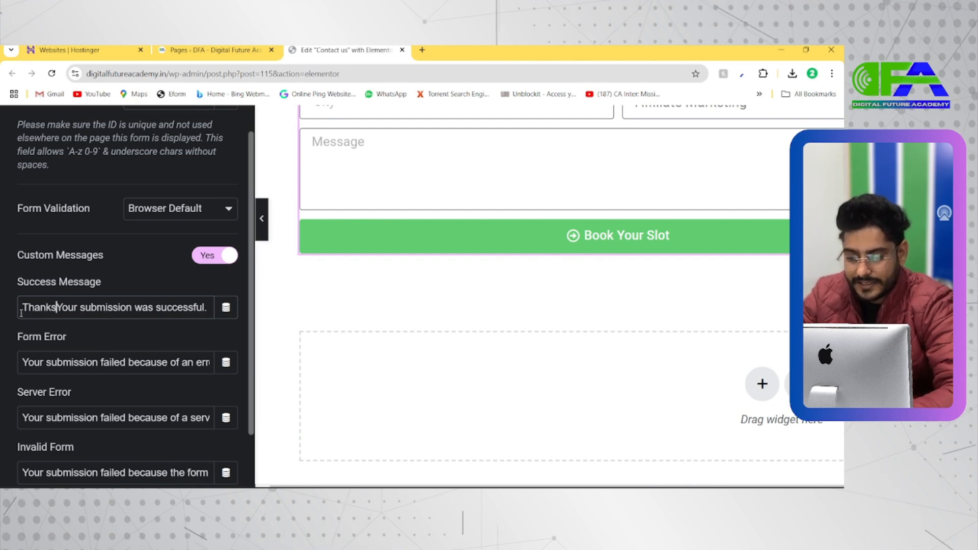
type(",")
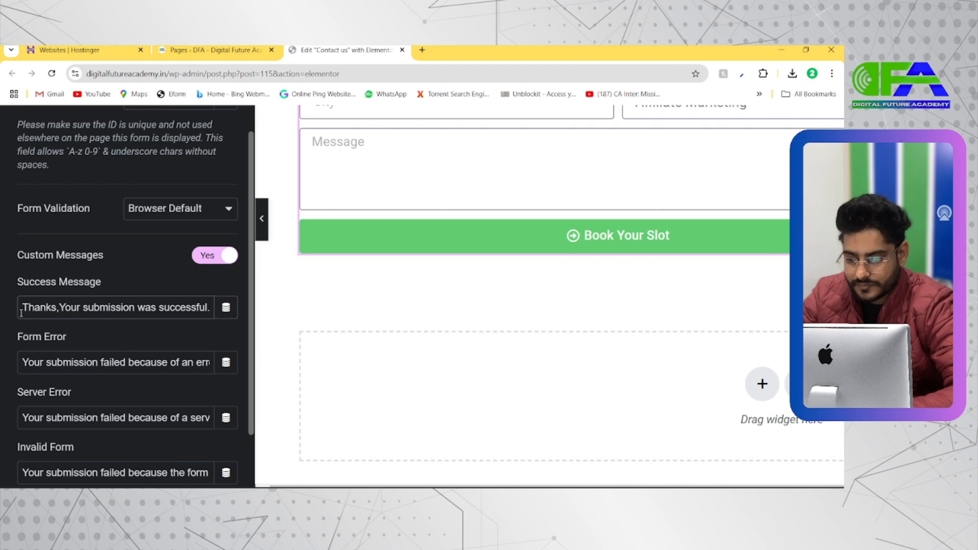
left_click_drag(60, 308, 229, 320)
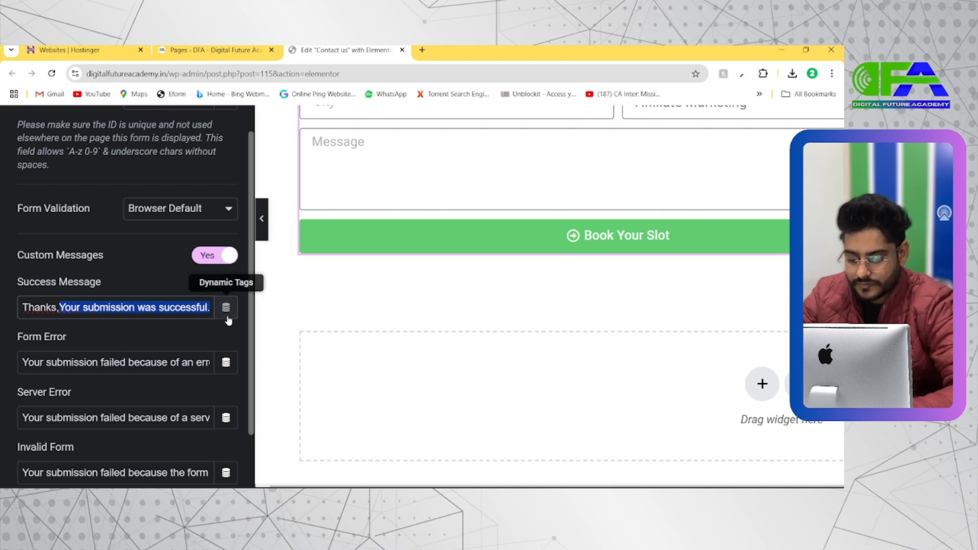
type("Your B")
key("BackSpace")
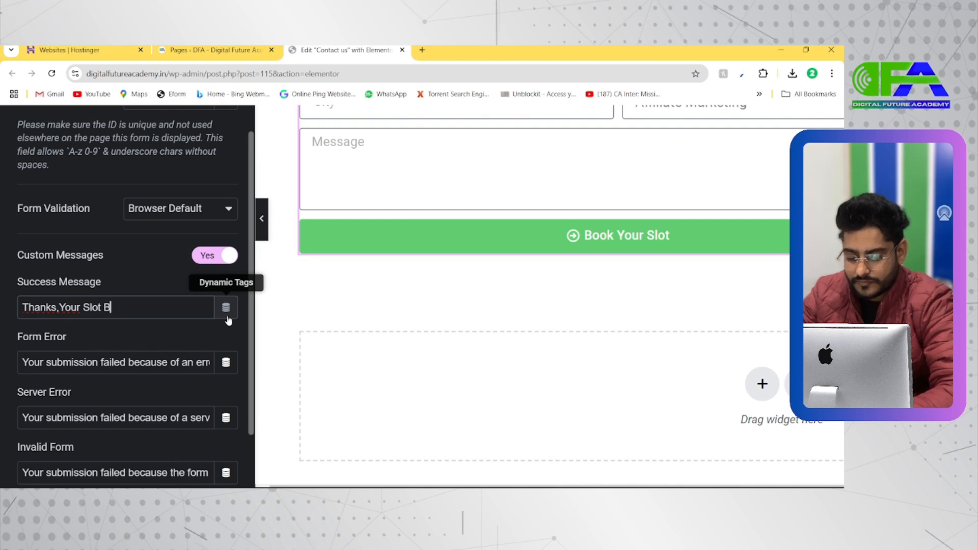
type("Slot Booked Mo")
key("BackSpace")
key("BackSpace")
type("Now")
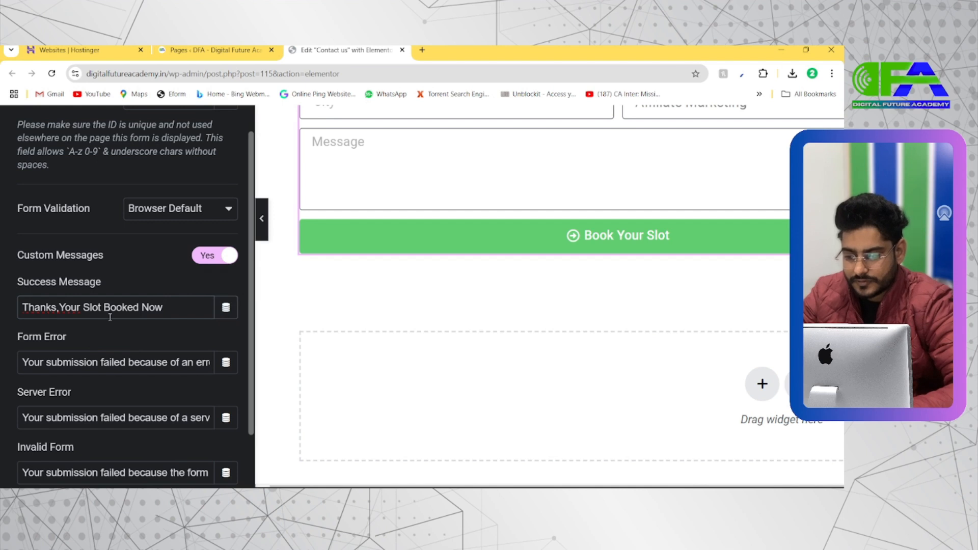
Replace the opening word of the Success Message so it reads "Congrats, Your Slot Booked Now", and check the error messages below it.
left_click_drag(59, 311, 22, 310)
key("BackSpace")
type("Congrats")
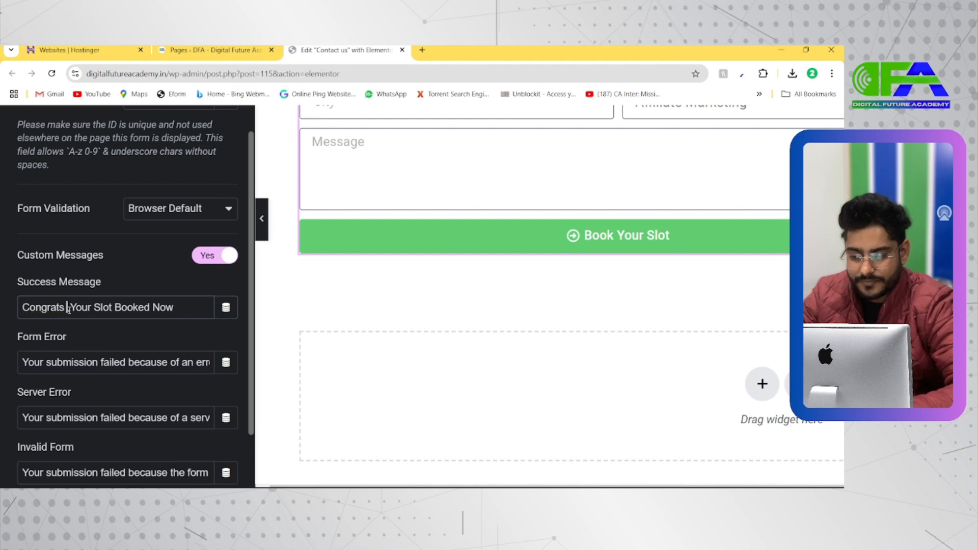
key("BackSpace")
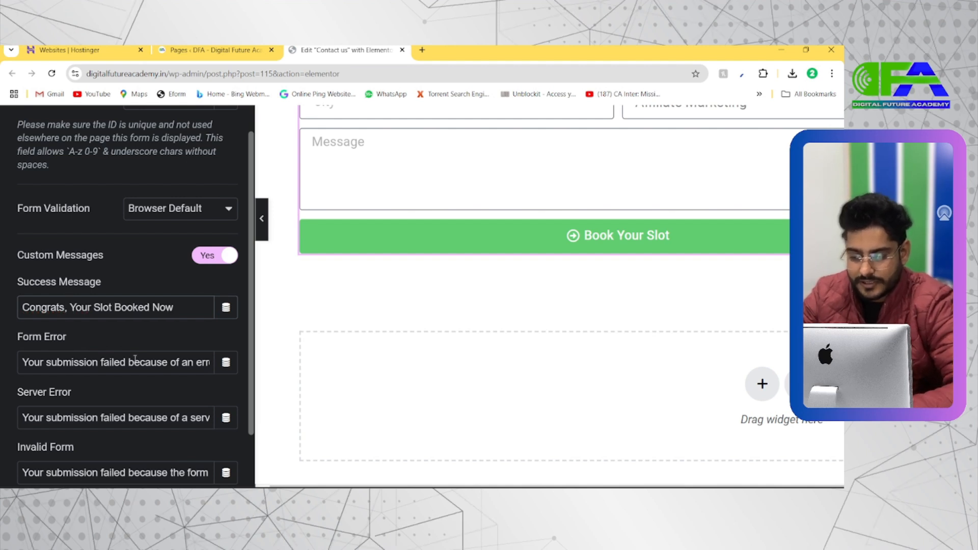
scroll(133, 361, "down", 1)
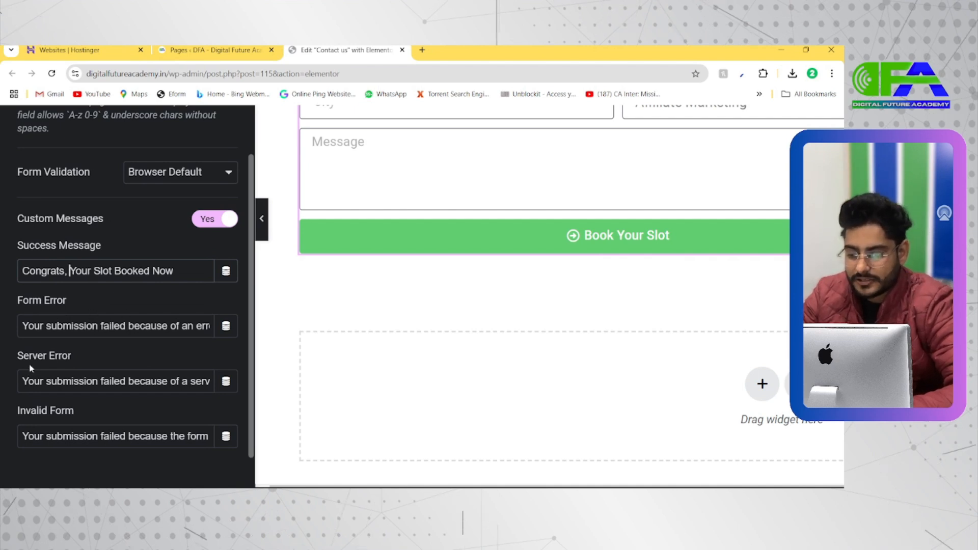
scroll(31, 368, "down", 1)
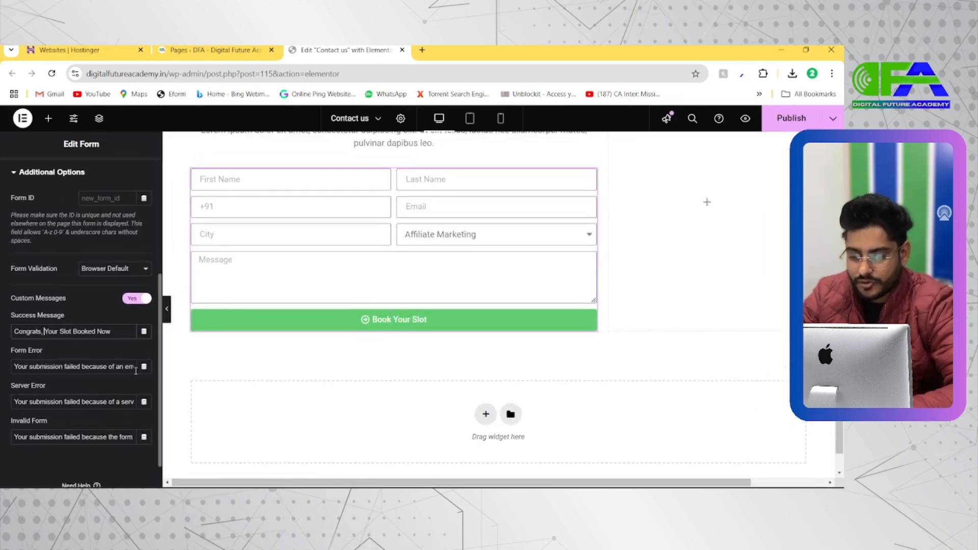
Publish the Contact us page with the updated form messages and open its live version.
scroll(92, 374, "down", 1)
scroll(78, 334, "up", 3)
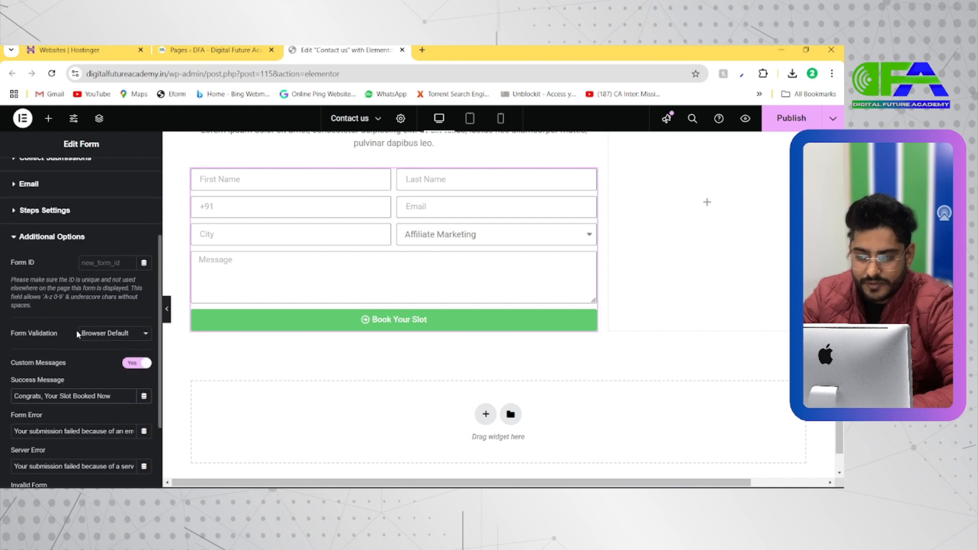
scroll(63, 400, "up", 5)
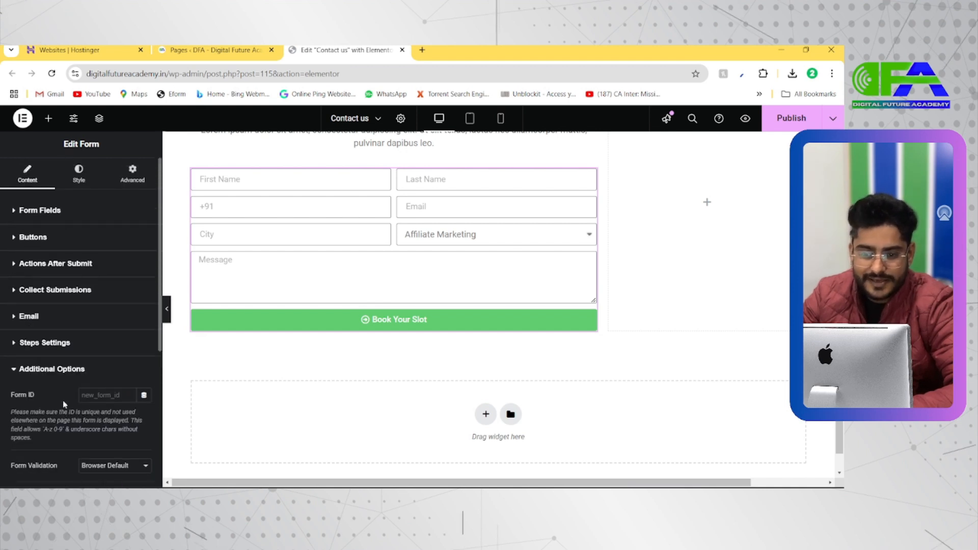
scroll(414, 243, "up", 3)
scroll(414, 243, "up", 1)
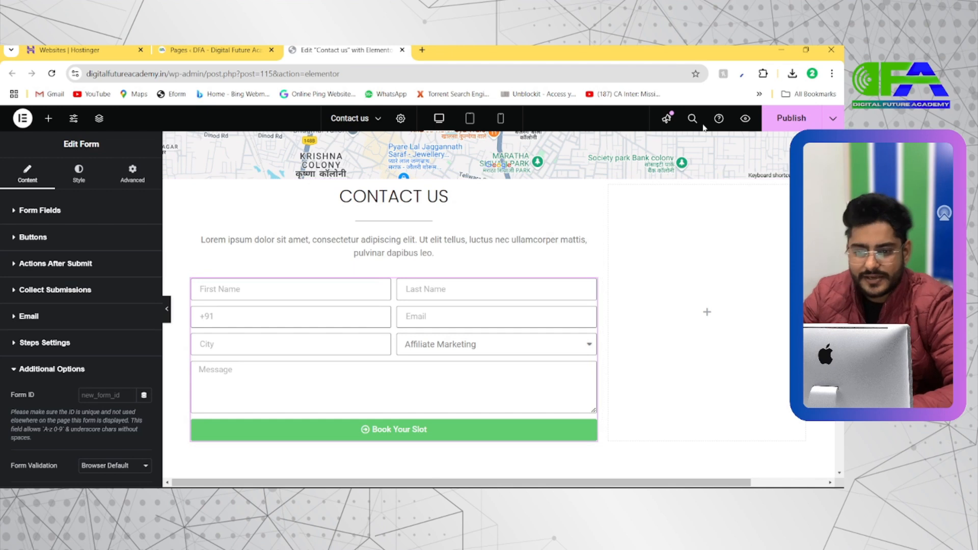
left_click(809, 121)
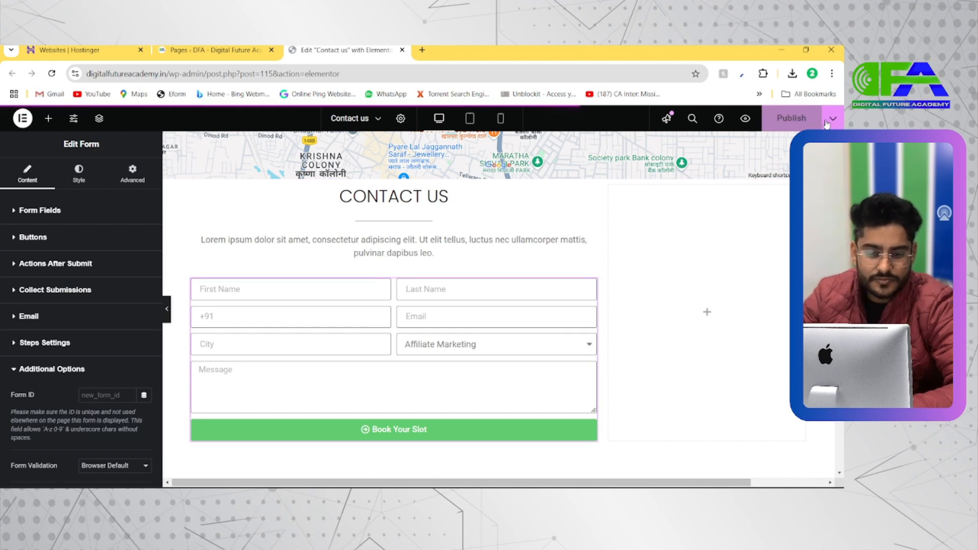
left_click(826, 121)
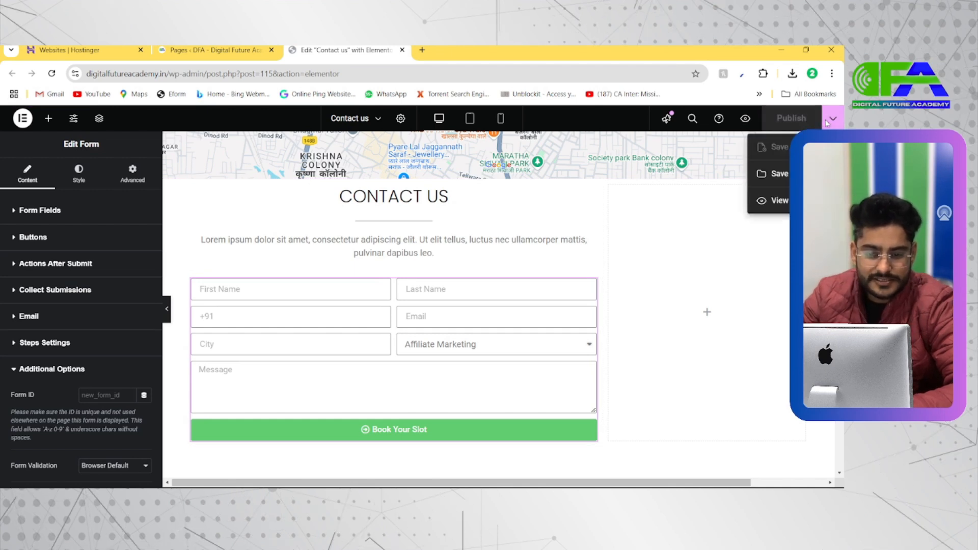
left_click(779, 203)
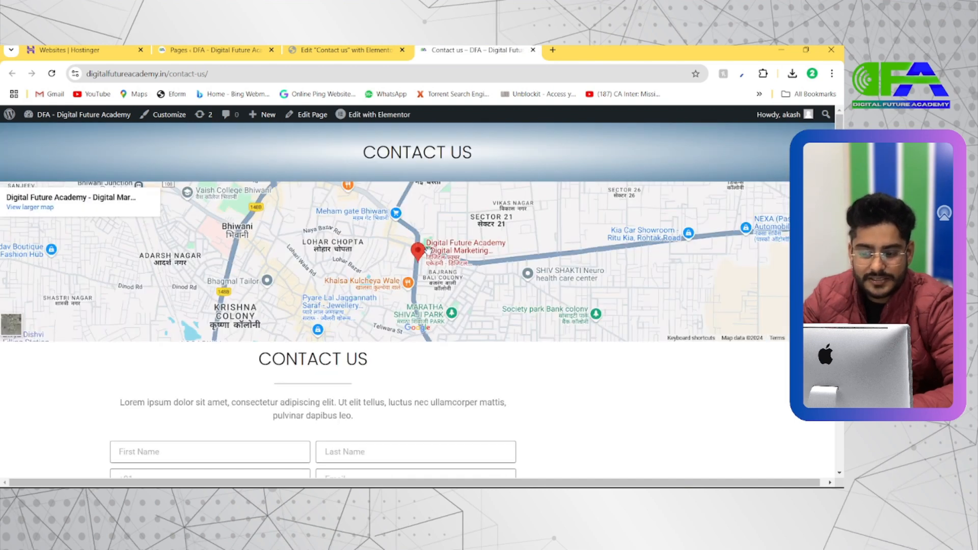
Fill in the live form's name, e-mail and city with the first saved address suggestion, and enter the phone number.
scroll(427, 249, "down", 4)
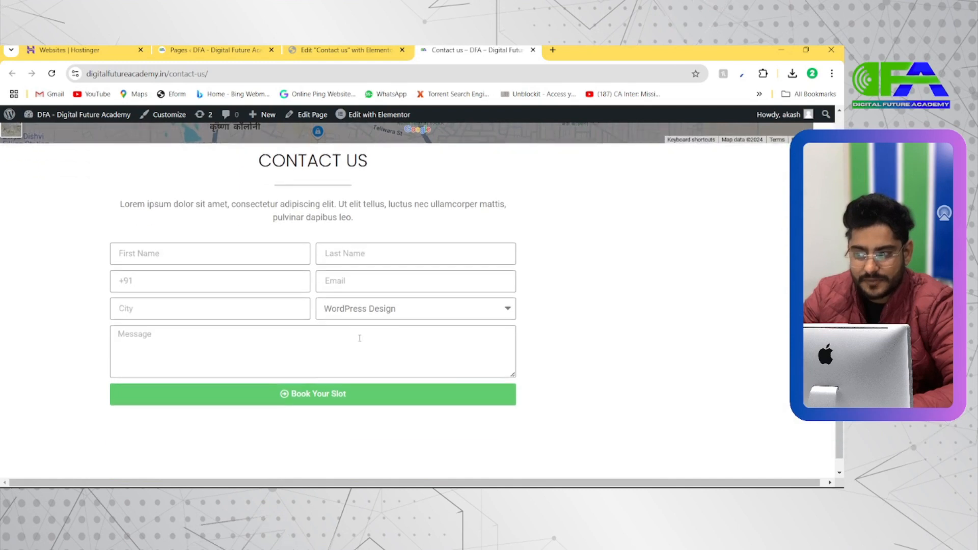
scroll(371, 326, "up", 1)
left_click(223, 314)
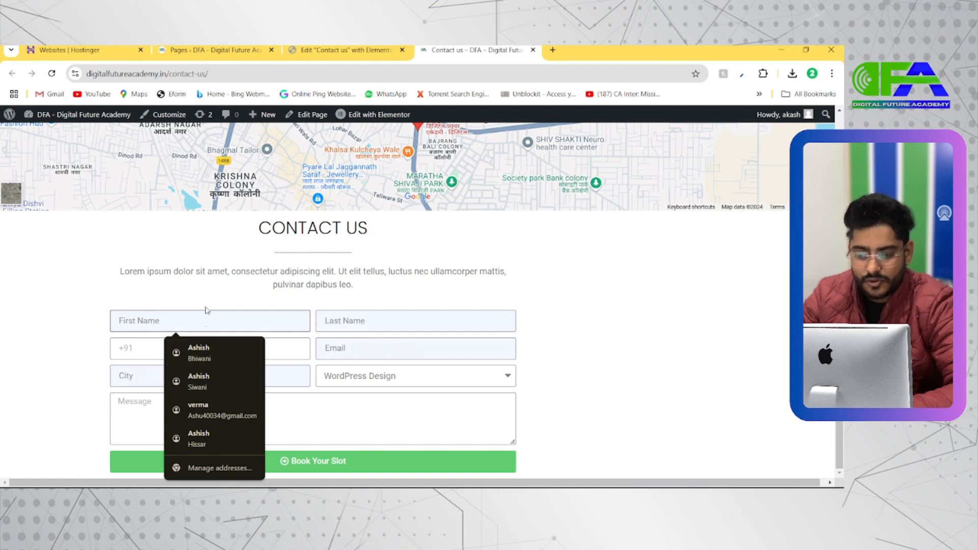
left_click(212, 351)
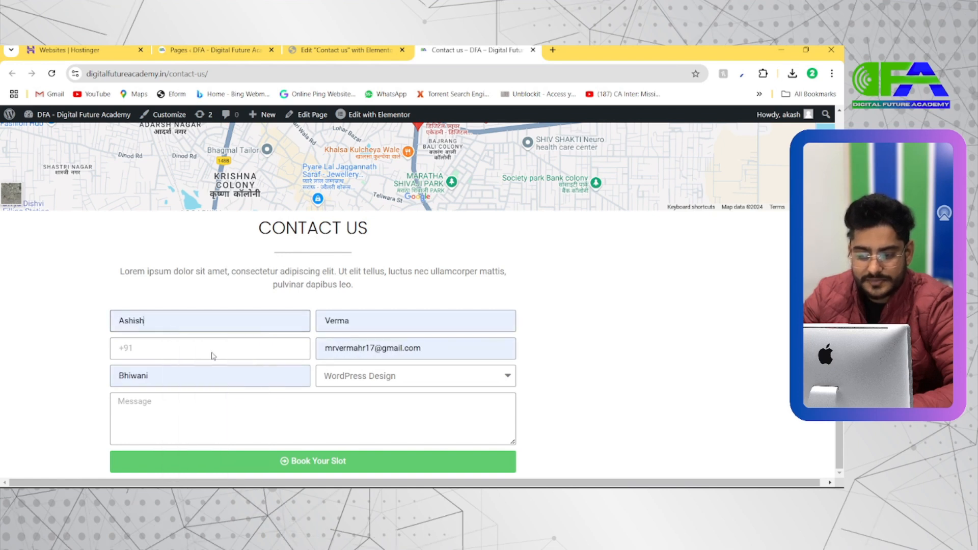
double_click(358, 323)
left_click(257, 350)
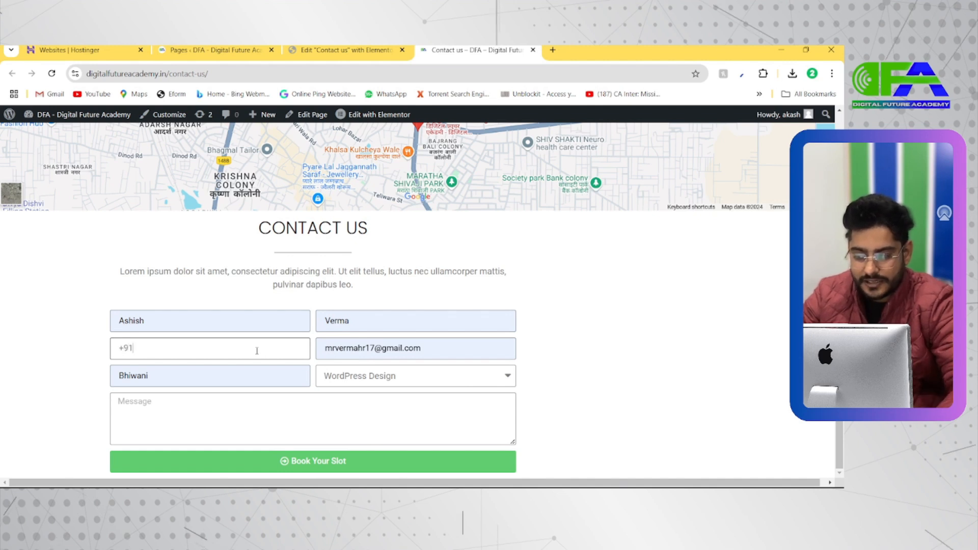
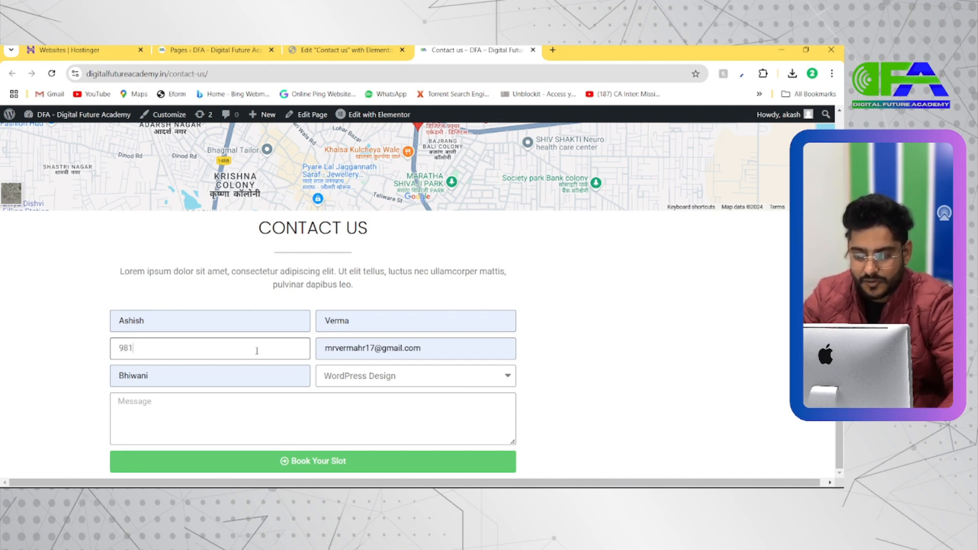
Choose Affiliate Marketing as the course, enter the message "Yes i want" and submit the form.
left_click(396, 374)
left_click(399, 377)
left_click(402, 380)
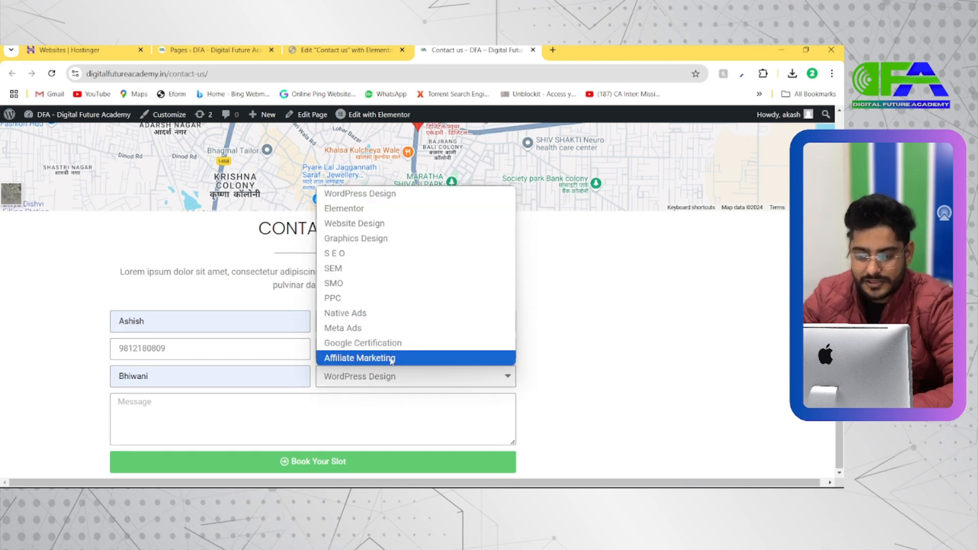
left_click(360, 357)
left_click(322, 400)
type("Yes i want")
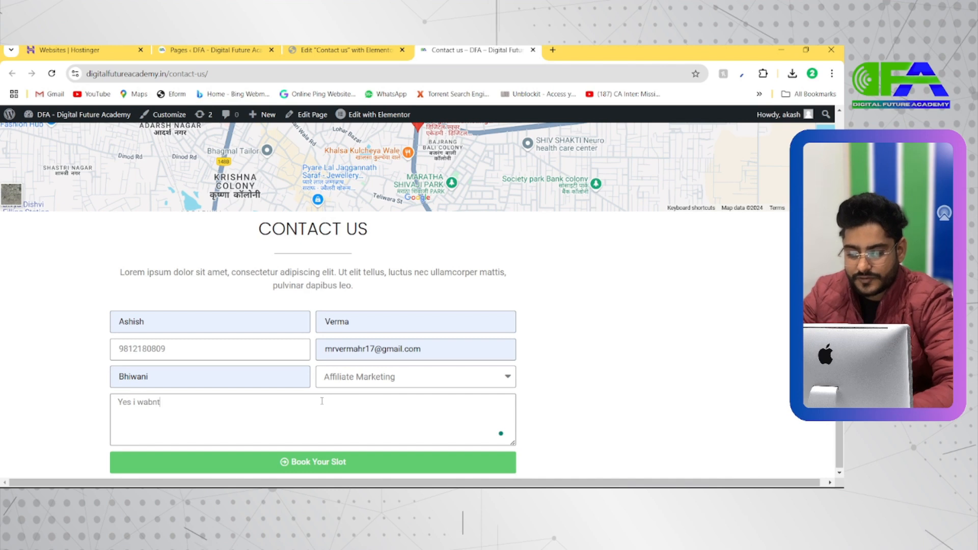
left_click(312, 463)
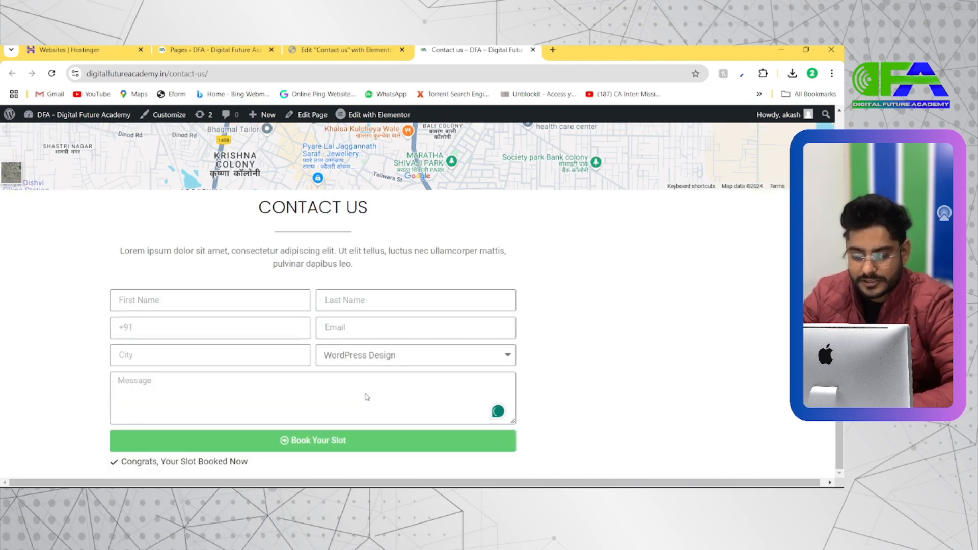
Examine the confirmation message below the Book Your Slot button at a larger size.
key("ctrl+plus")
key("ctrl+plus")
key("ctrl+plus")
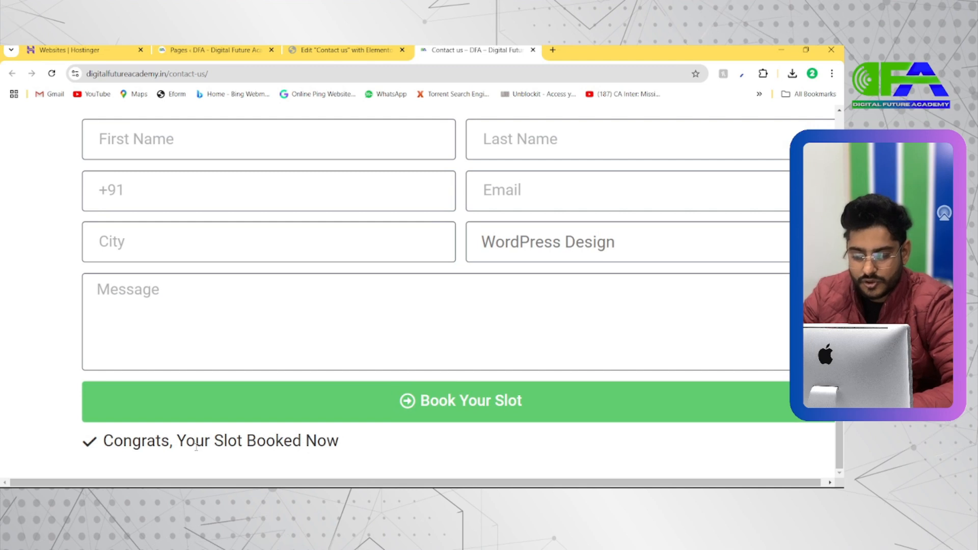
double_click(194, 440)
triple_click(194, 440)
key("ctrl+0")
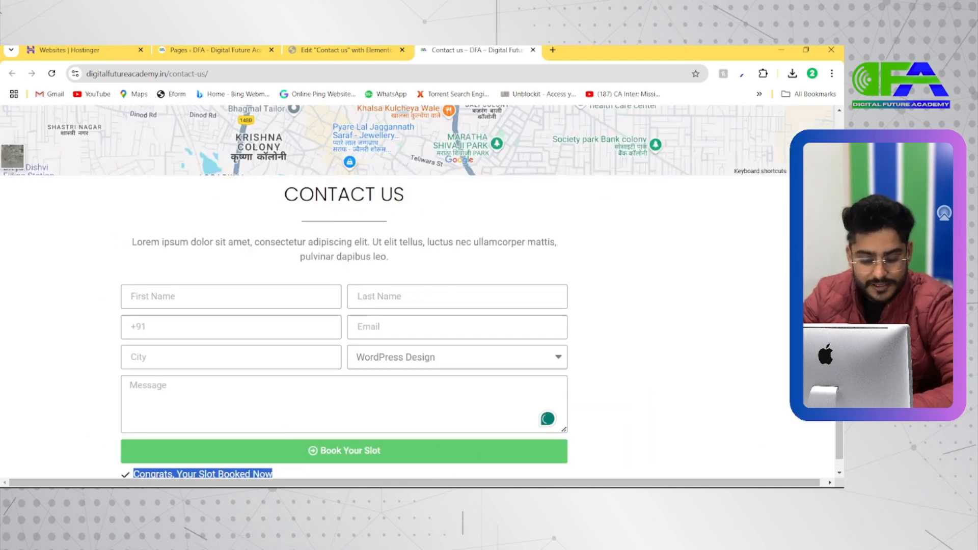
Switch to the other Chrome window and open the Gmail inbox from the Google apps.
left_click(453, 497)
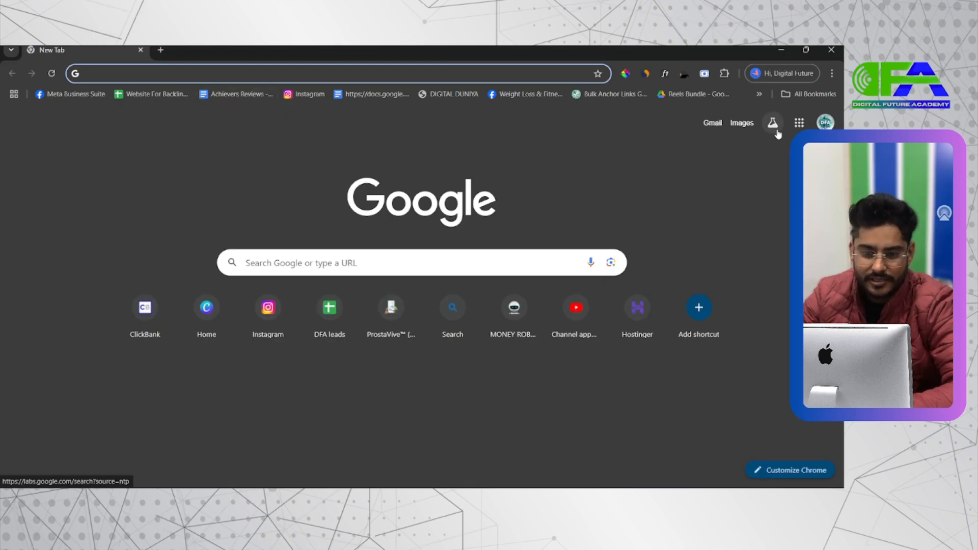
left_click(799, 122)
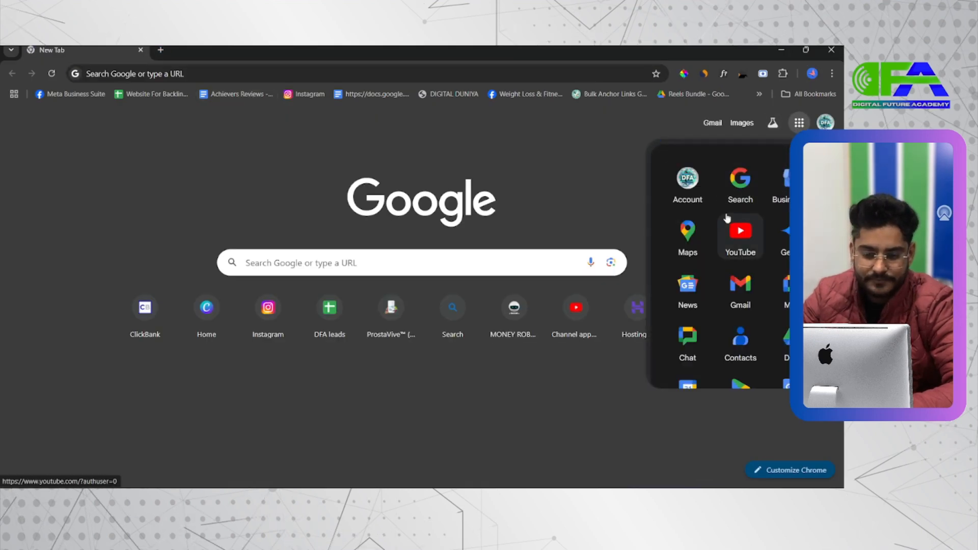
scroll(733, 219, "down", 5)
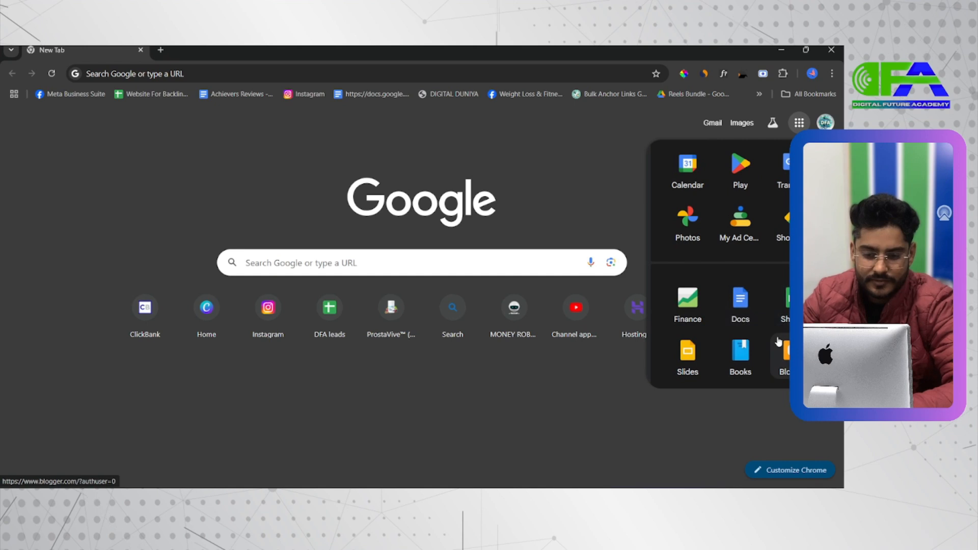
scroll(741, 285, "up", 5)
left_click(744, 269)
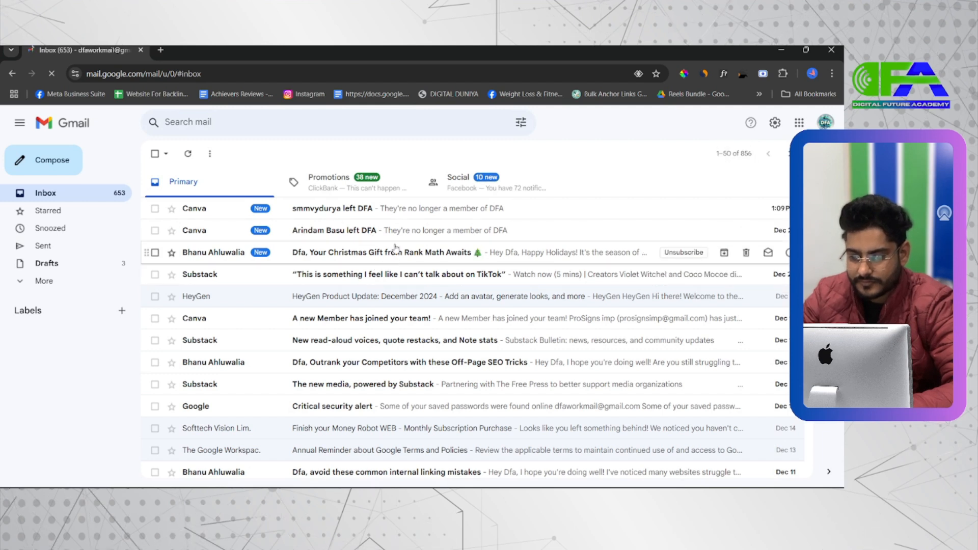
Open the "DFA Leads" notification in Gmail's Spam folder.
left_click(46, 281)
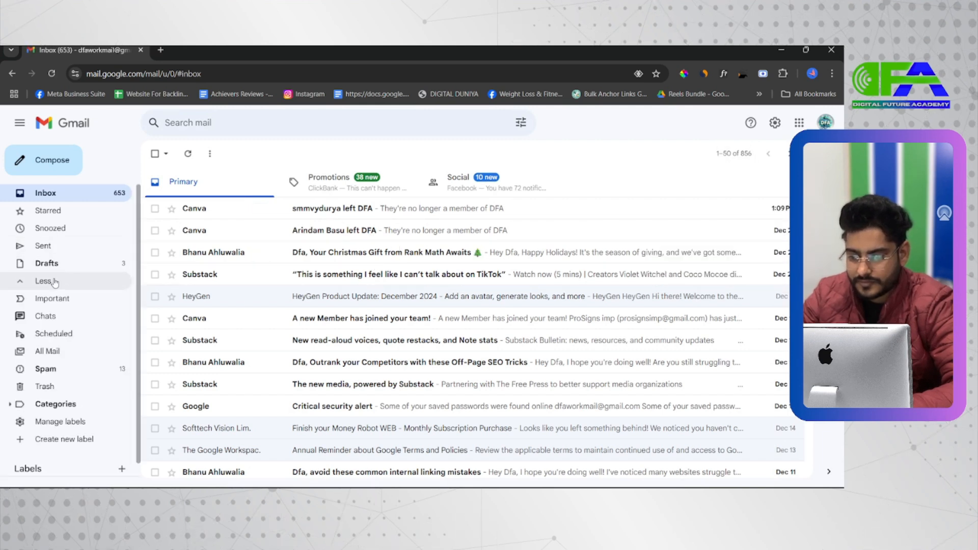
left_click(77, 366)
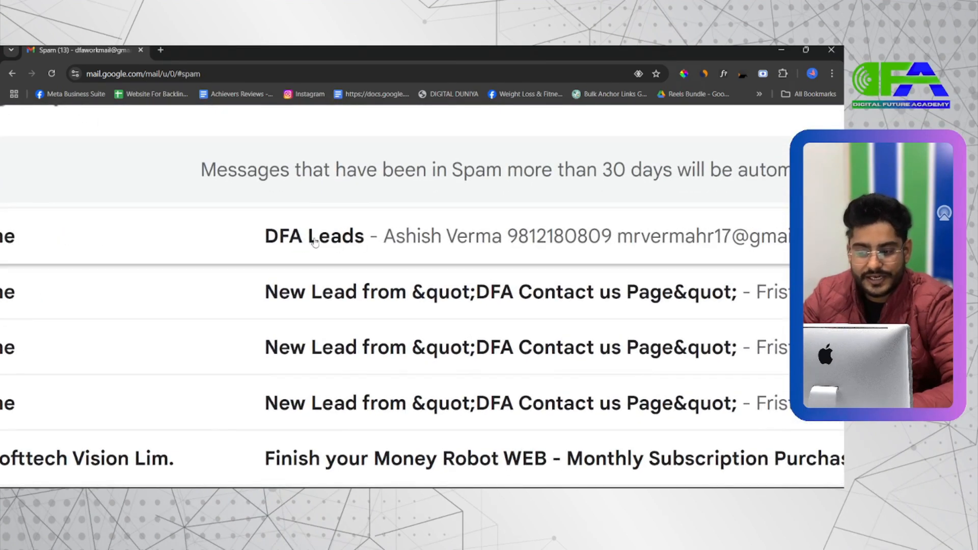
scroll(314, 242, "up", 1)
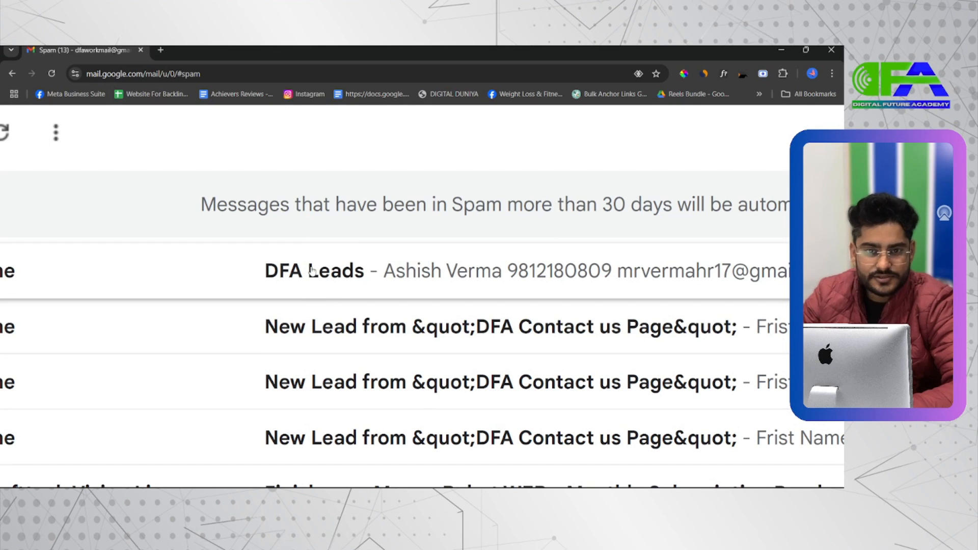
left_click(374, 274)
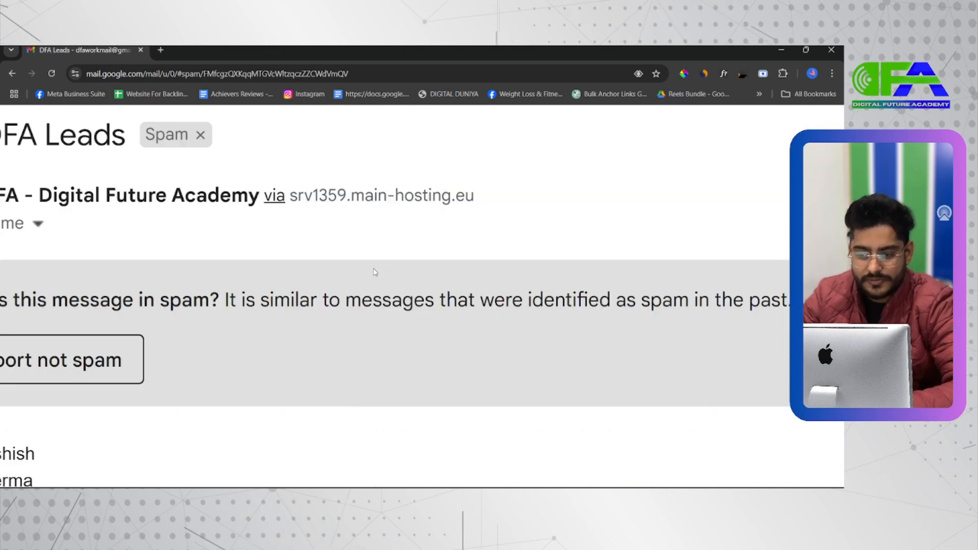
Check the submitted name, phone, e-mail, city, course and message in the notification e-mail.
scroll(206, 362, "down", 2)
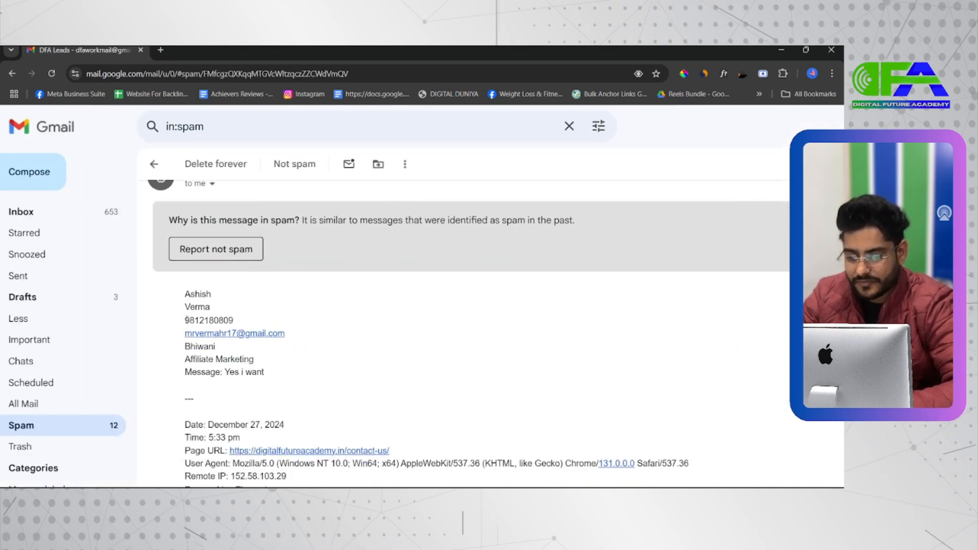
scroll(186, 321, "down", 1)
double_click(196, 235)
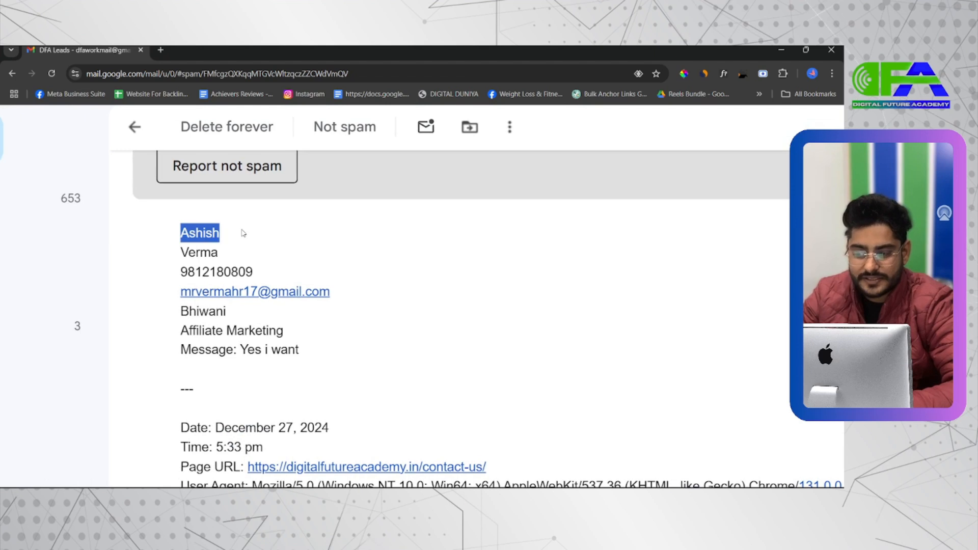
double_click(197, 248)
double_click(240, 272)
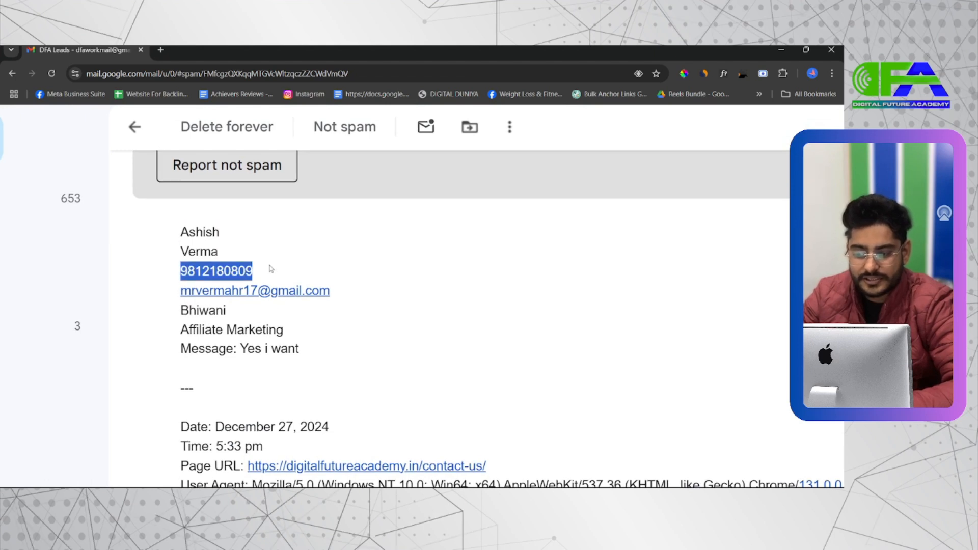
left_click_drag(331, 291, 171, 288)
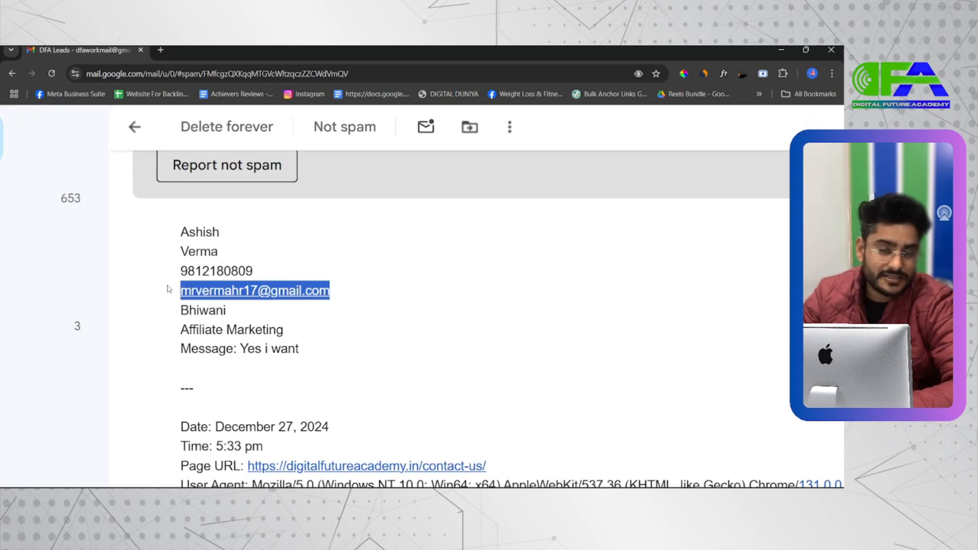
left_click(172, 288)
double_click(217, 311)
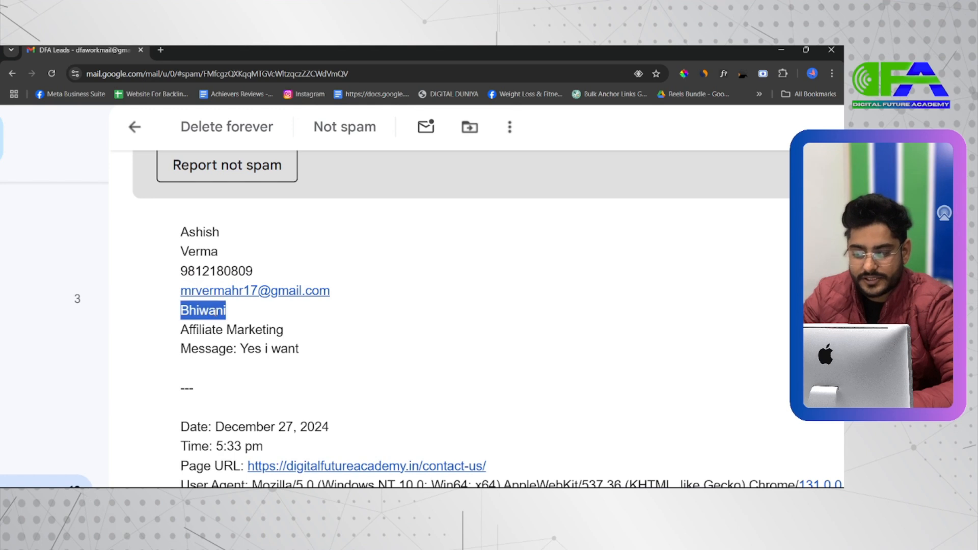
triple_click(246, 328)
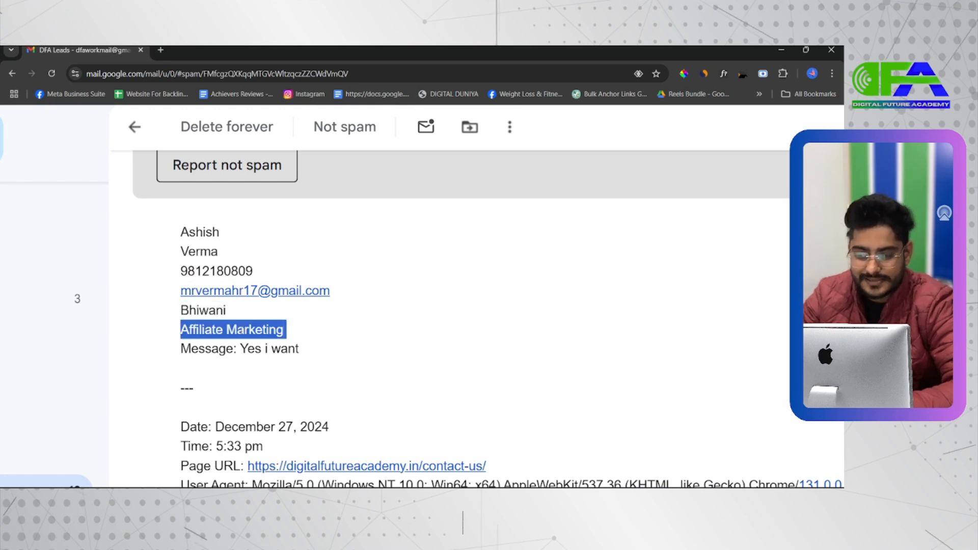
double_click(211, 353)
left_click_drag(240, 353, 304, 353)
scroll(308, 352, "down", 2)
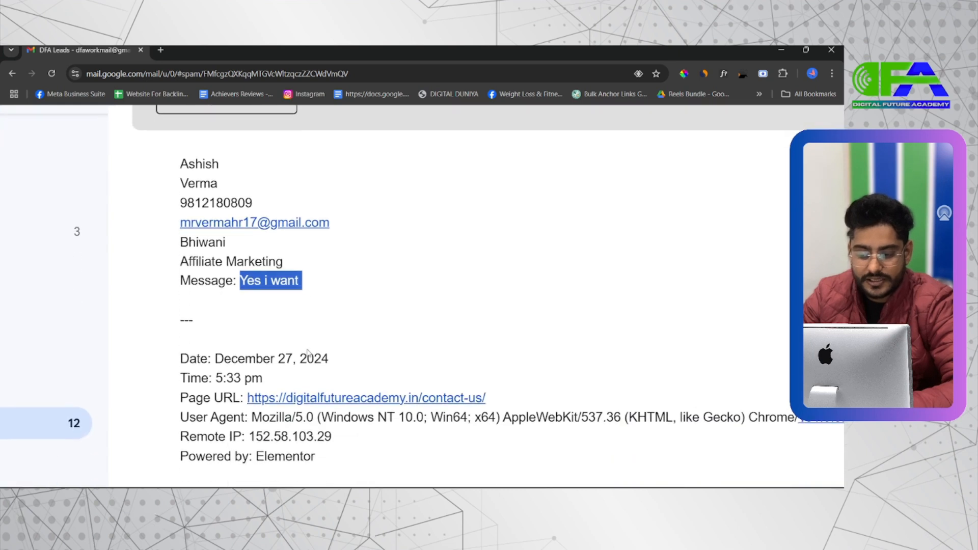
Check the submission's metadata at the end of the e-mail, especially the Page URL.
scroll(308, 353, "down", 1)
left_click(490, 352)
left_click_drag(490, 352, 285, 346)
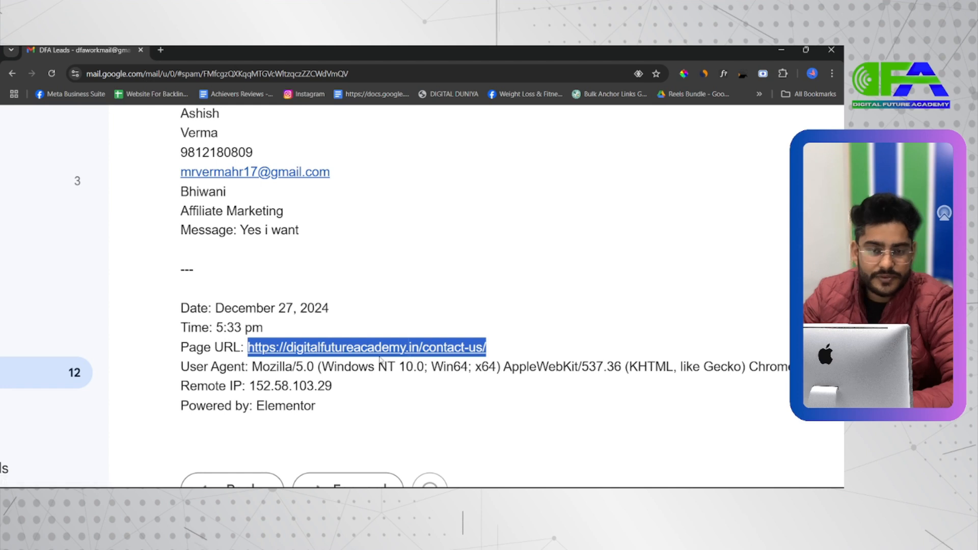
Go back to the live Contact us page and return to its Elementor editor.
key("ctrl+0")
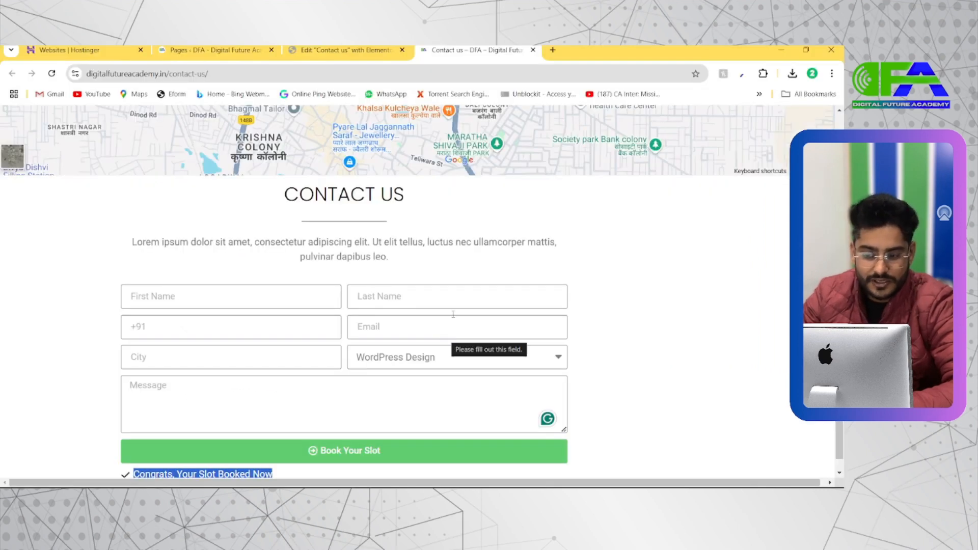
scroll(453, 314, "down", 1)
left_click(592, 366)
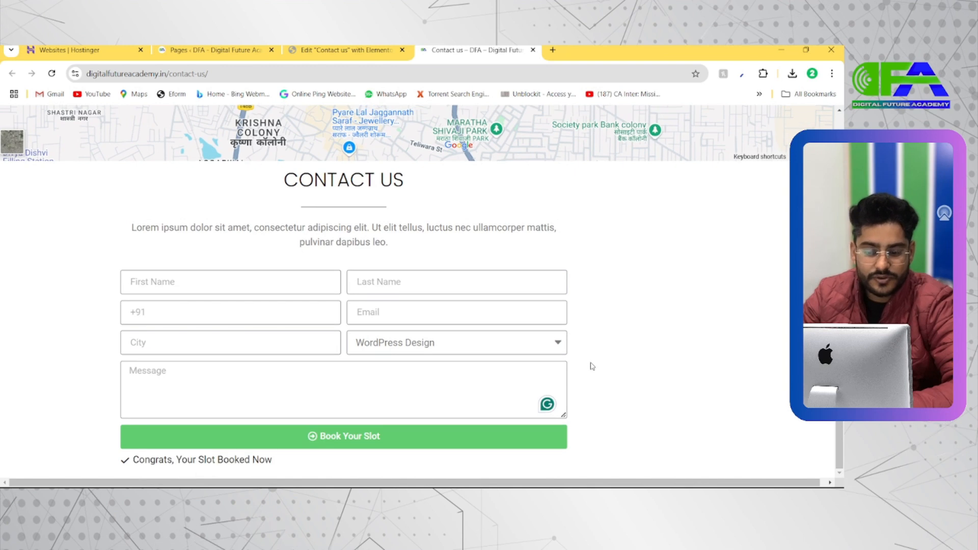
left_click(346, 50)
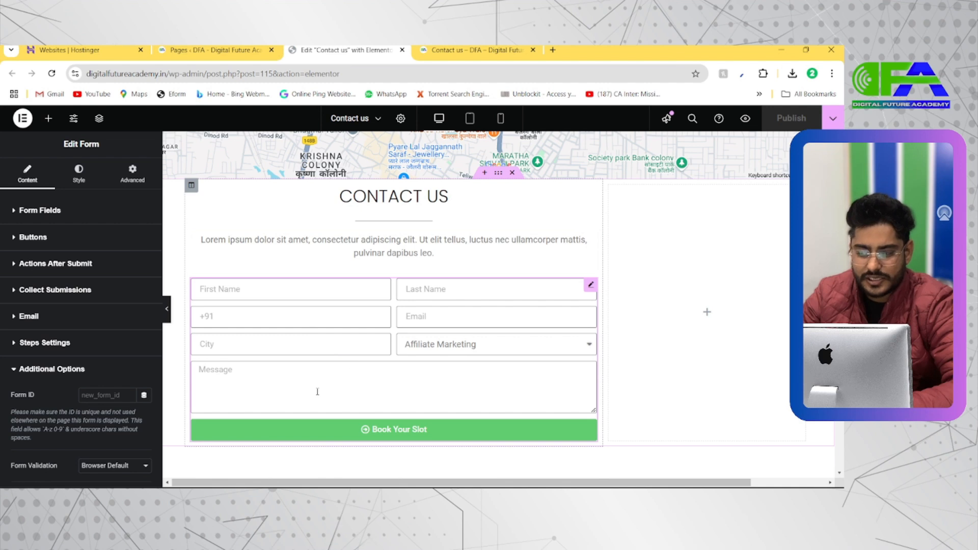
Set the contact form's columns gap to 19 px and rows gap to 23 px.
left_click(79, 173)
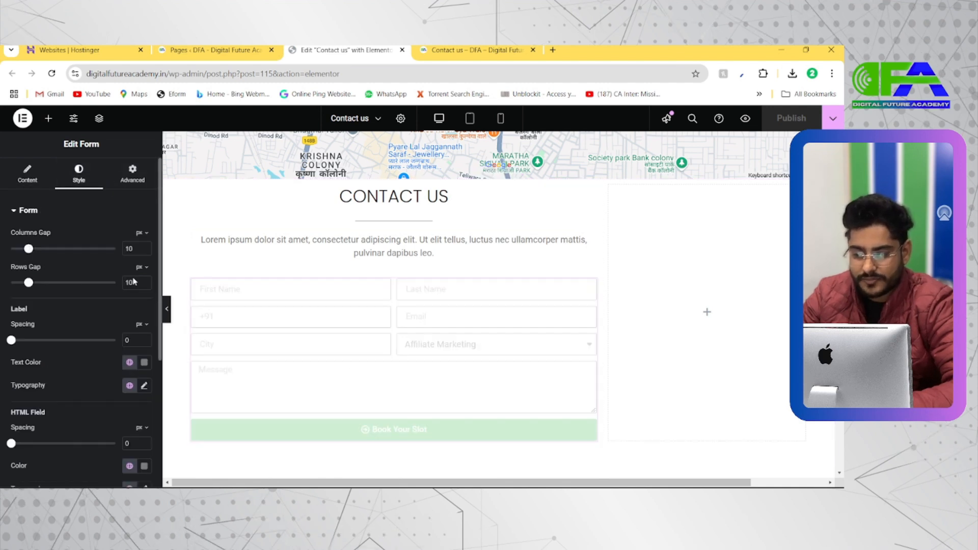
left_click(236, 255)
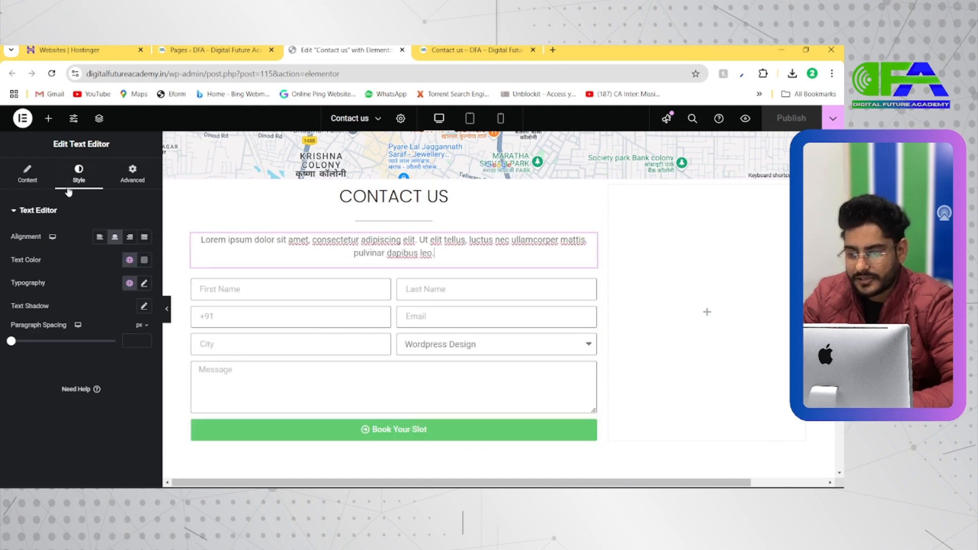
left_click(27, 173)
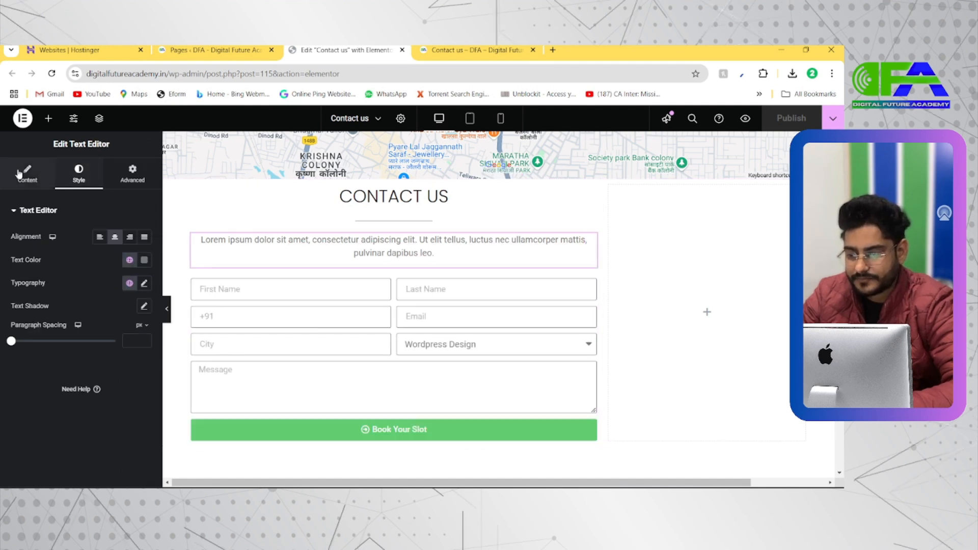
left_click(81, 175)
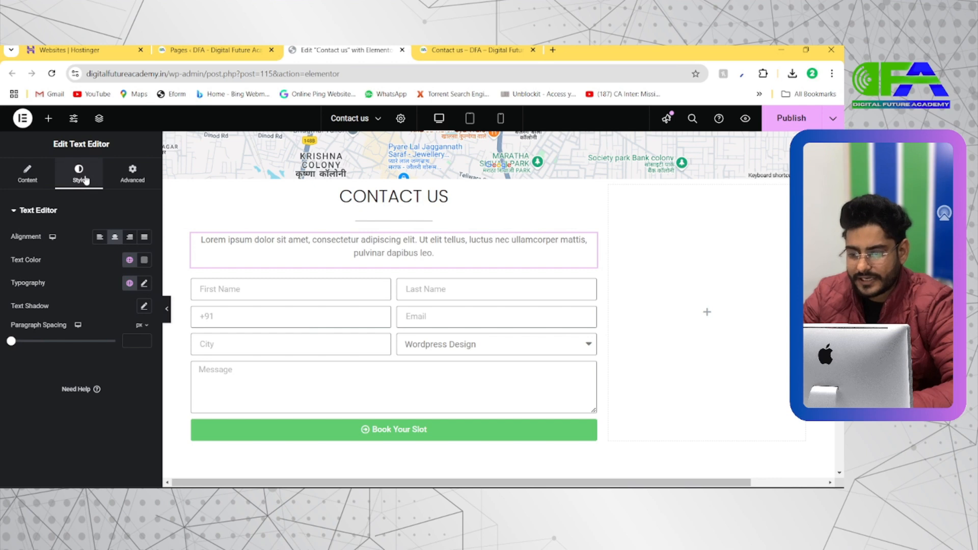
left_click(259, 290)
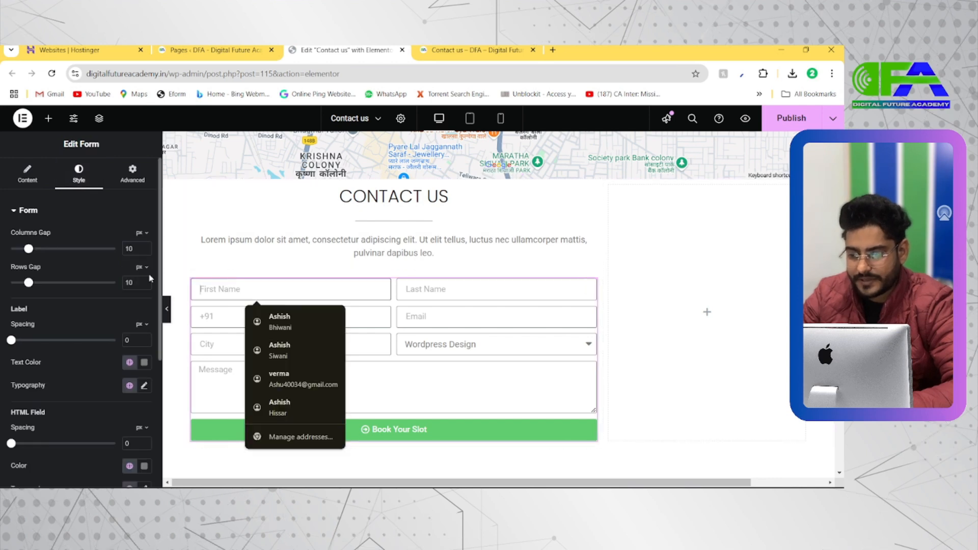
mouse_move(28, 248)
left_mouse_down()
mouse_move(118, 249)
mouse_move(45, 249)
left_mouse_up()
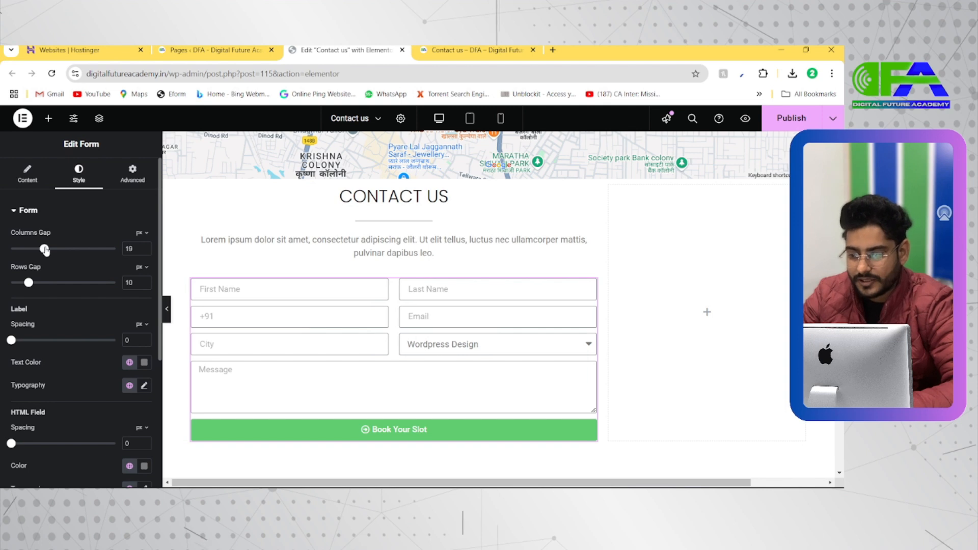
left_click_drag(30, 289, 50, 283)
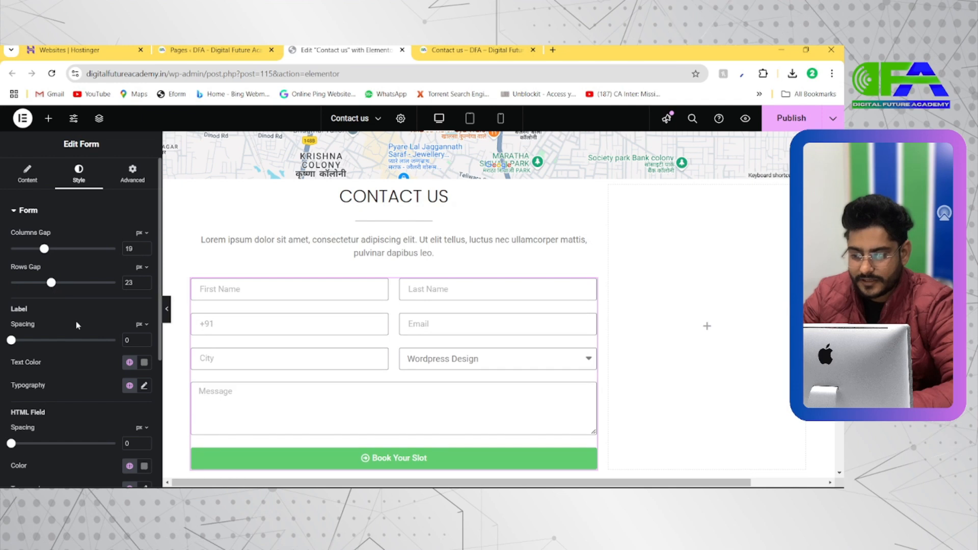
Set the form's label text color to bright red, keeping the label and HTML field spacing at 0.
scroll(78, 325, "down", 1)
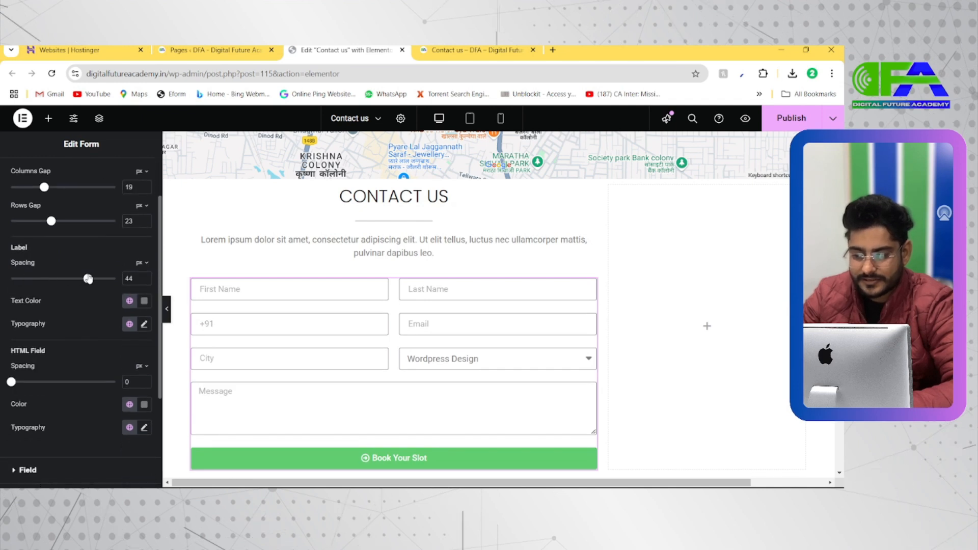
scroll(48, 335, "down", 1)
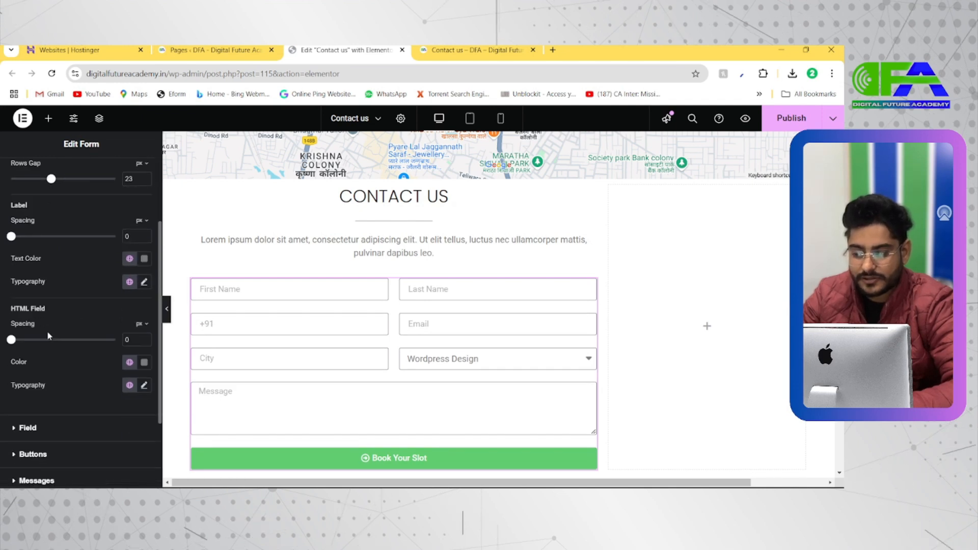
scroll(47, 331, "down", 1)
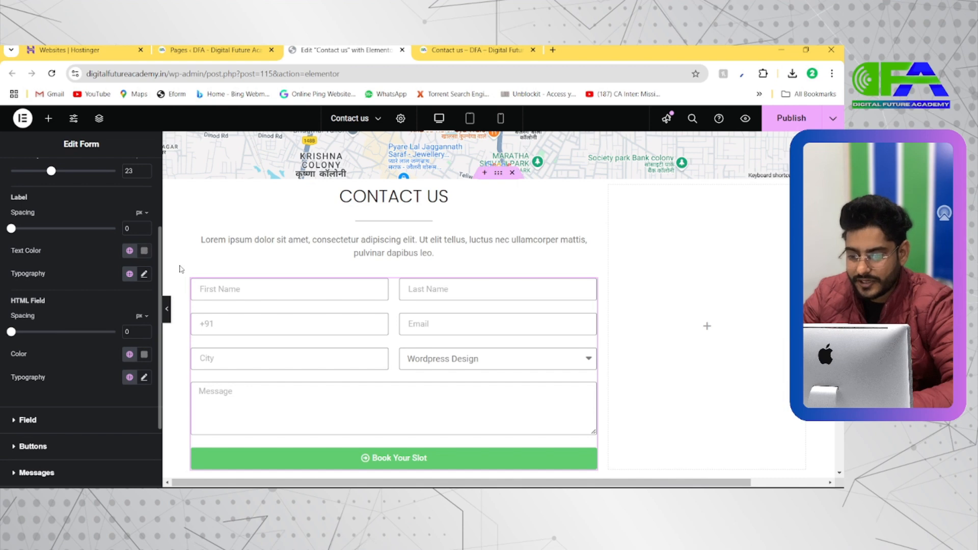
left_click(143, 251)
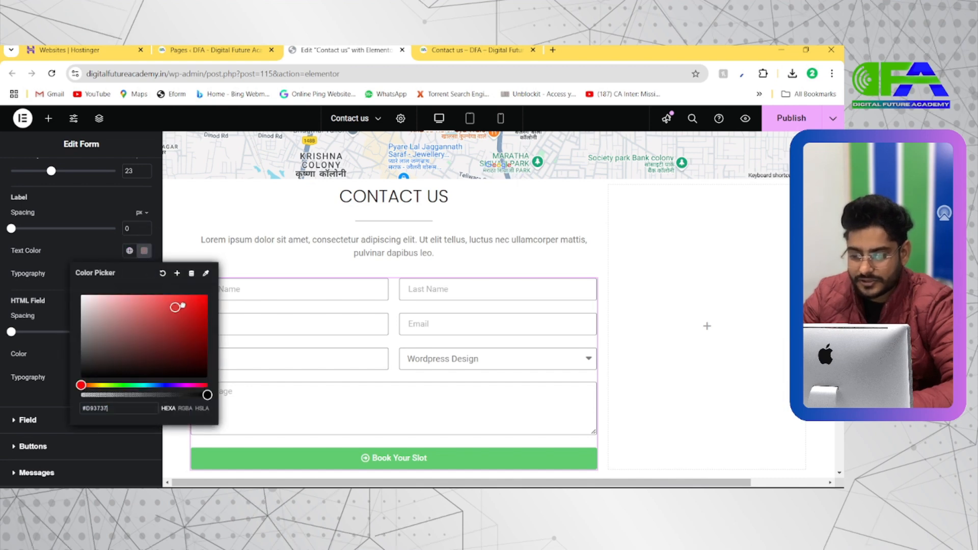
left_click_drag(198, 296, 215, 304)
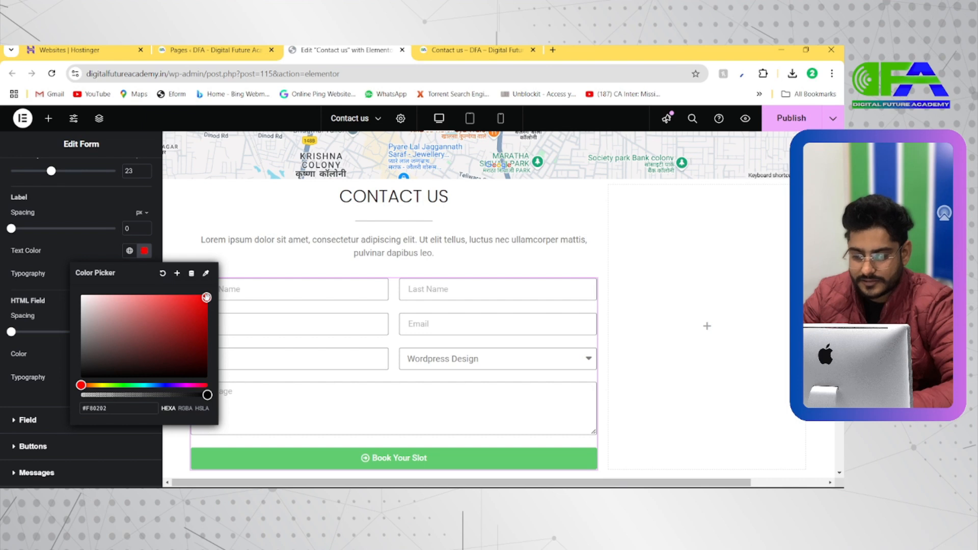
left_click(145, 251)
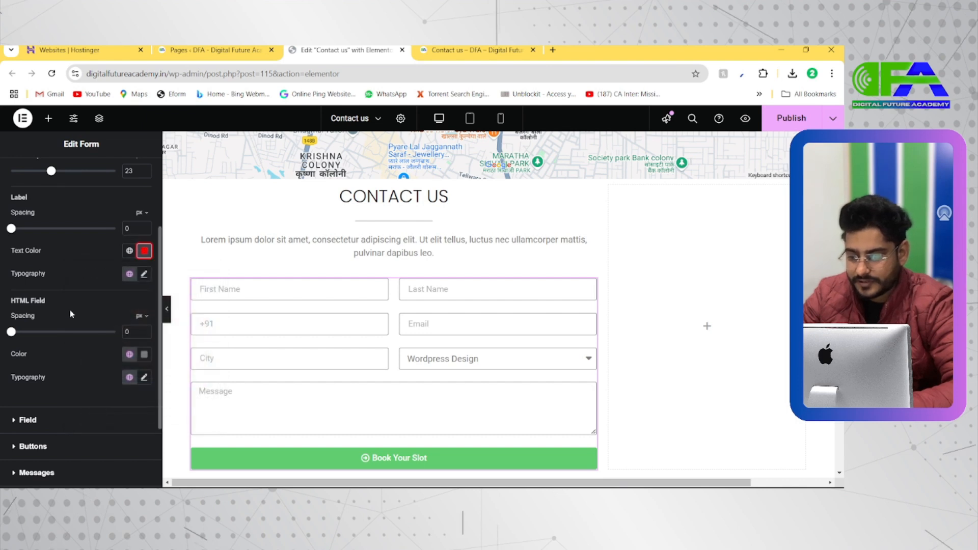
left_click_drag(53, 337, 11, 333)
Set the background color of the form's Next & Submit button to vivid blue.
scroll(20, 341, "down", 1)
left_click(47, 366)
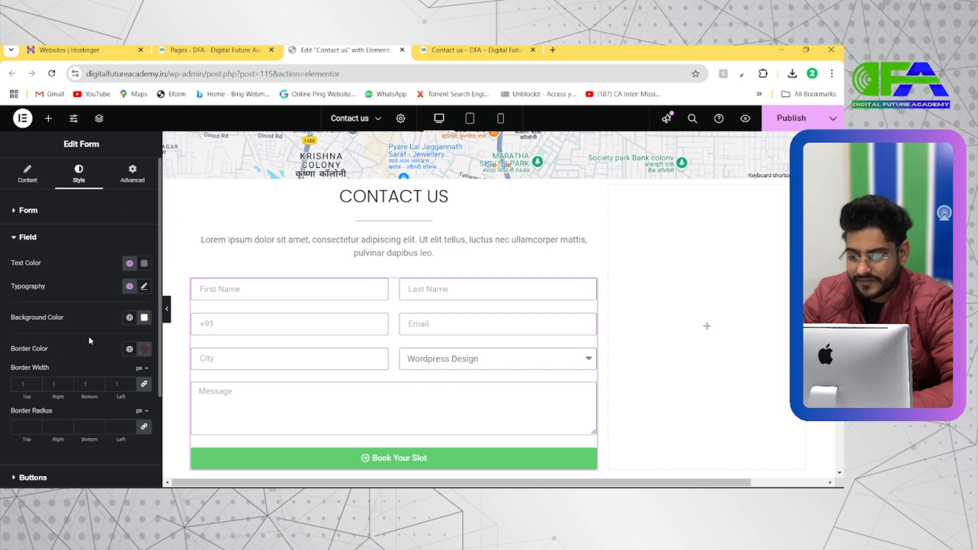
scroll(85, 358, "down", 1)
left_click(52, 371)
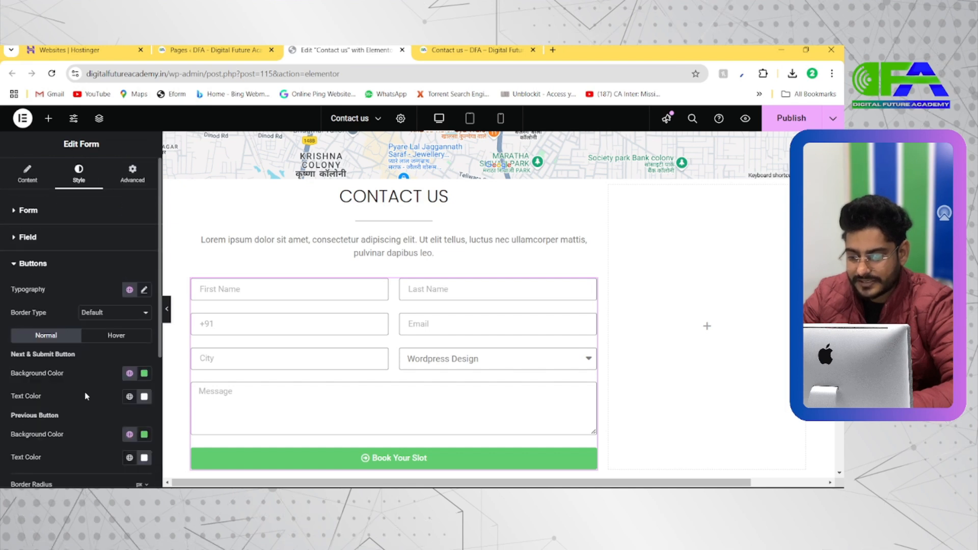
scroll(121, 392, "down", 1)
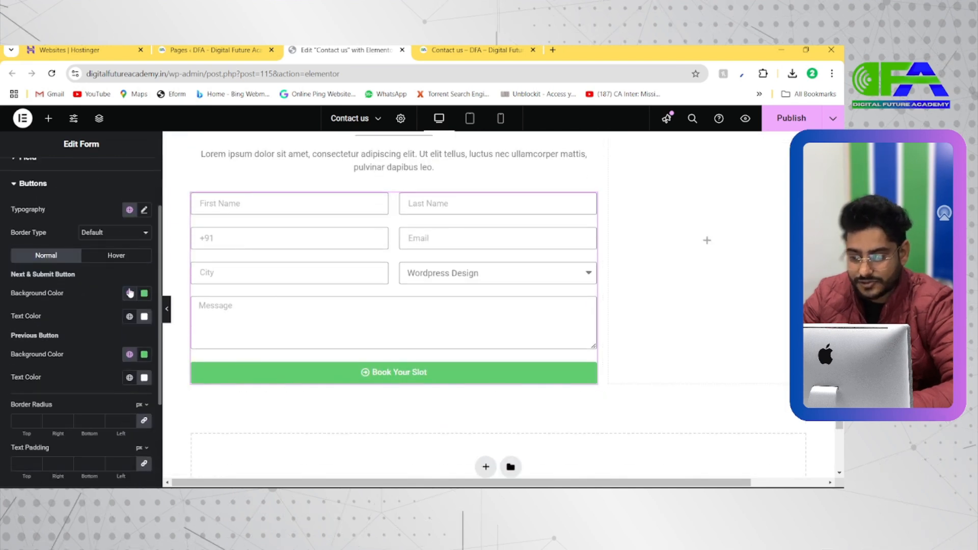
left_click(142, 298)
left_click_drag(148, 353, 81, 355)
left_click(165, 428)
left_click_drag(192, 350, 202, 334)
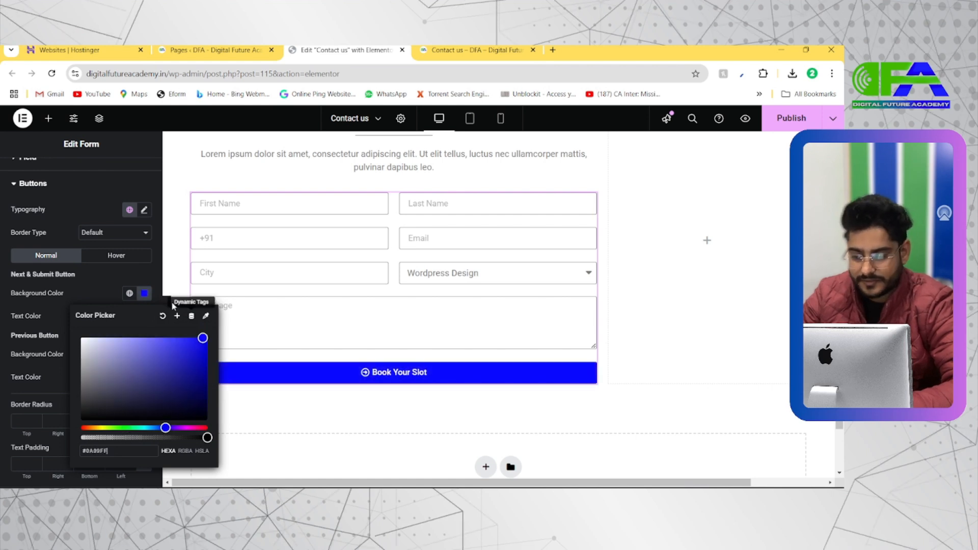
left_click(144, 293)
Set the background color of the form's Previous button to black (#000000).
scroll(137, 336, "down", 1)
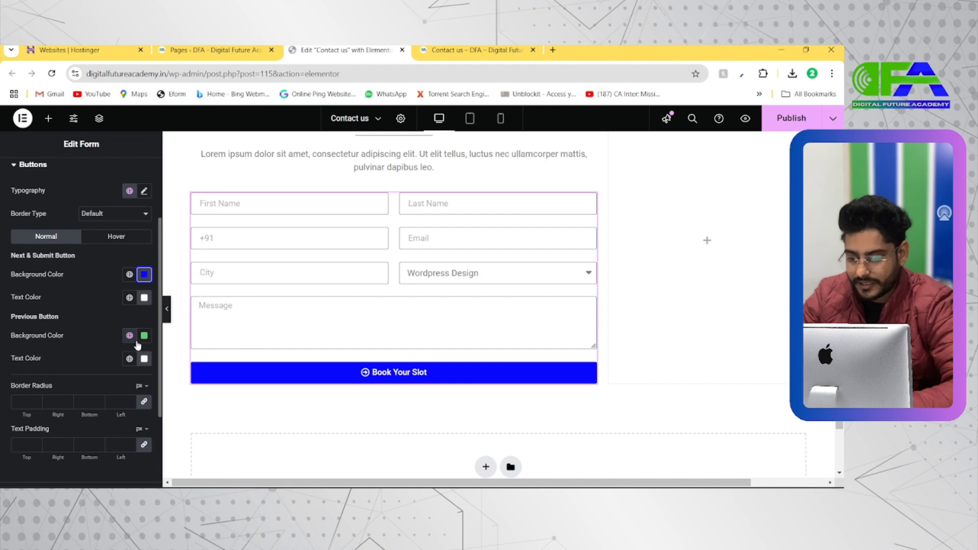
left_click(144, 335)
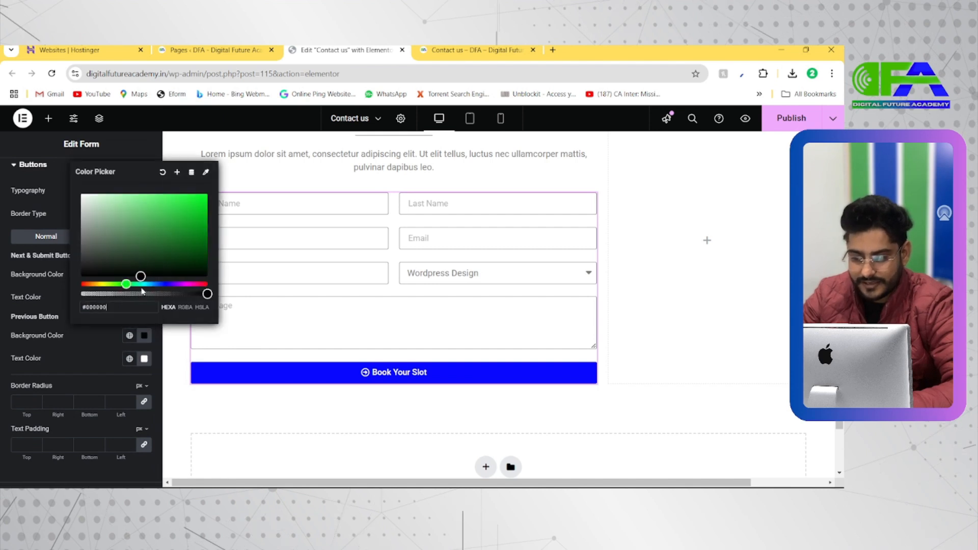
left_click(144, 337)
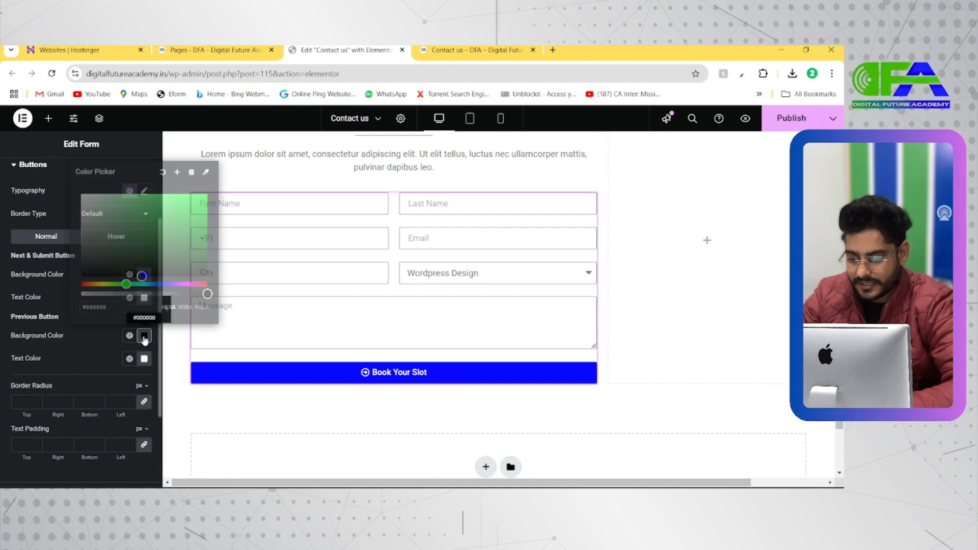
Look through the form's button padding, Messages and Steps style settings.
scroll(93, 376, "down", 3)
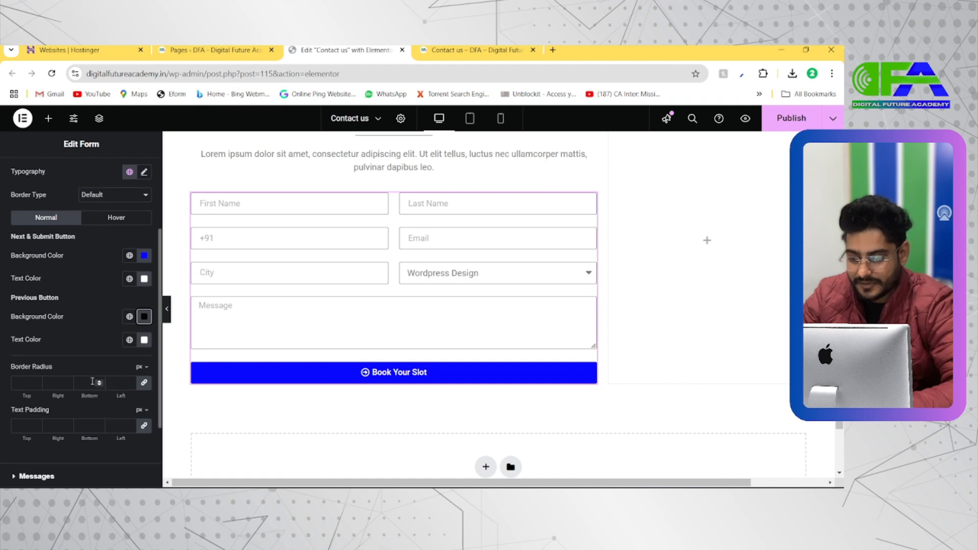
left_click(72, 409)
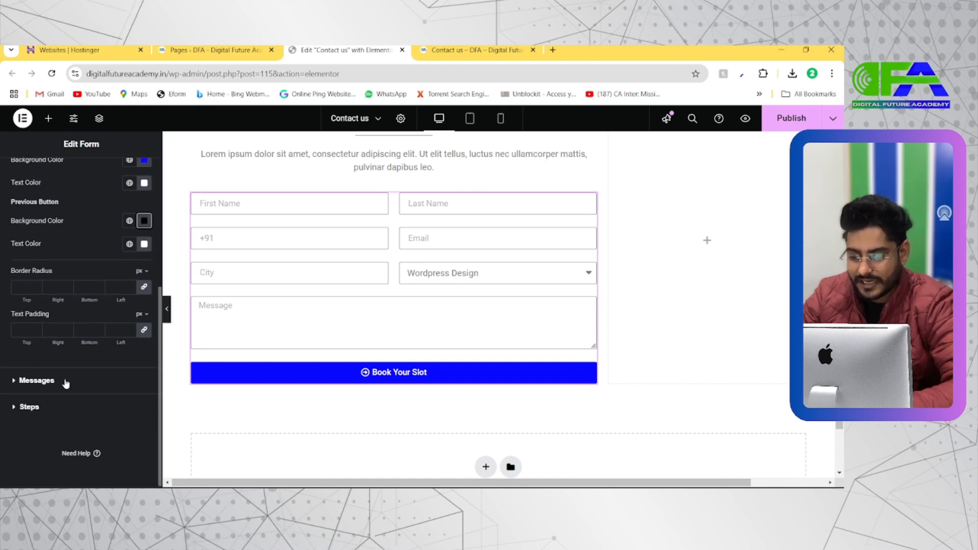
scroll(84, 356, "down", 1)
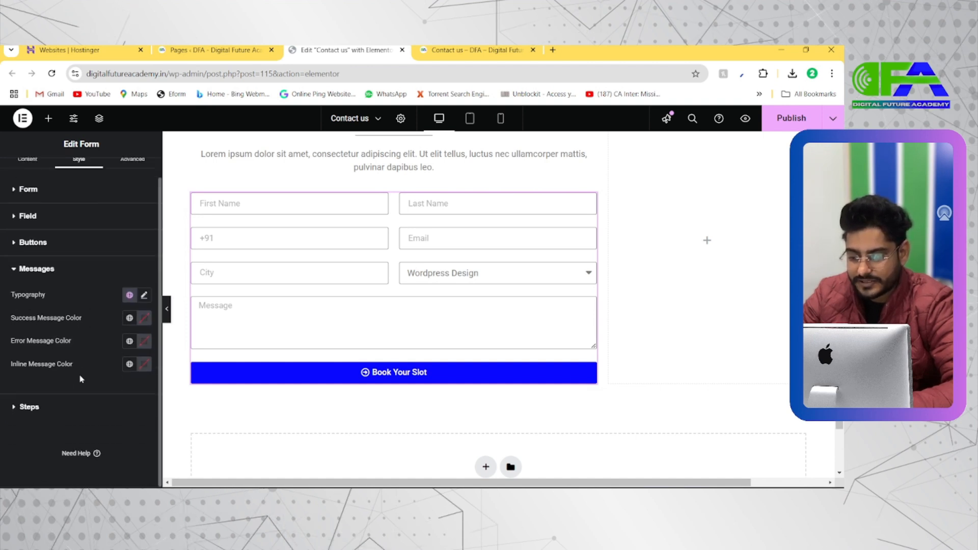
left_click(46, 410)
scroll(85, 382, "down", 2)
scroll(95, 287, "up", 2)
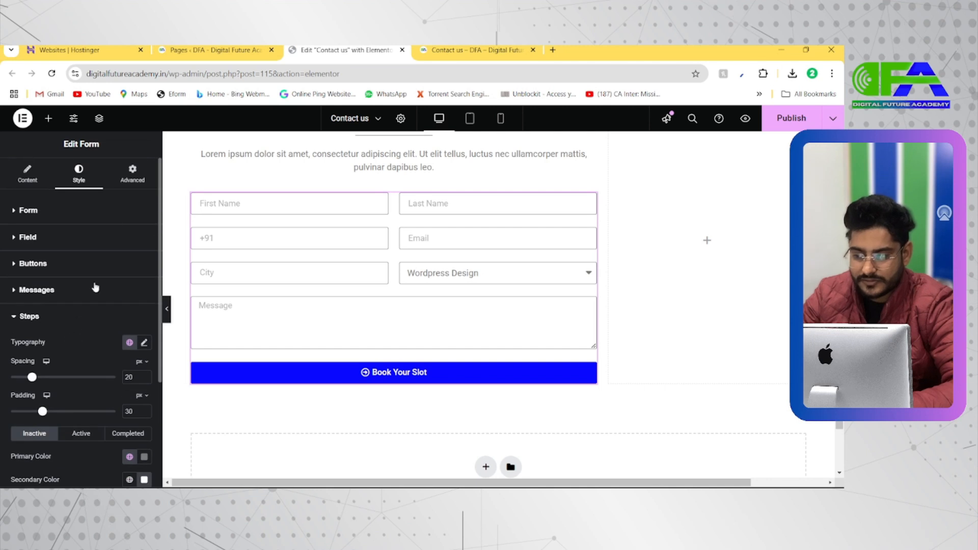
Give the form widget a gradient background with white (#FFFFFF) as its first color.
left_click(130, 178)
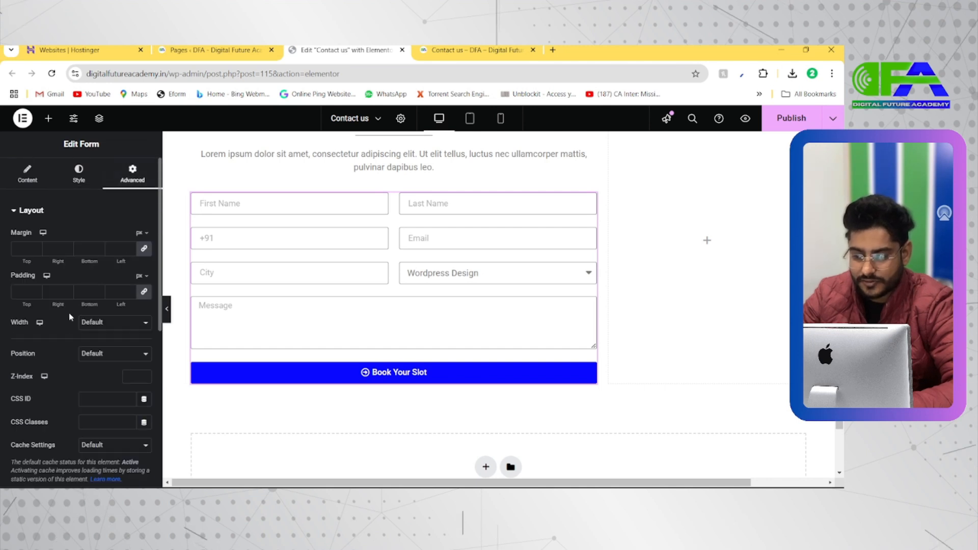
scroll(69, 313, "down", 5)
scroll(67, 328, "down", 1)
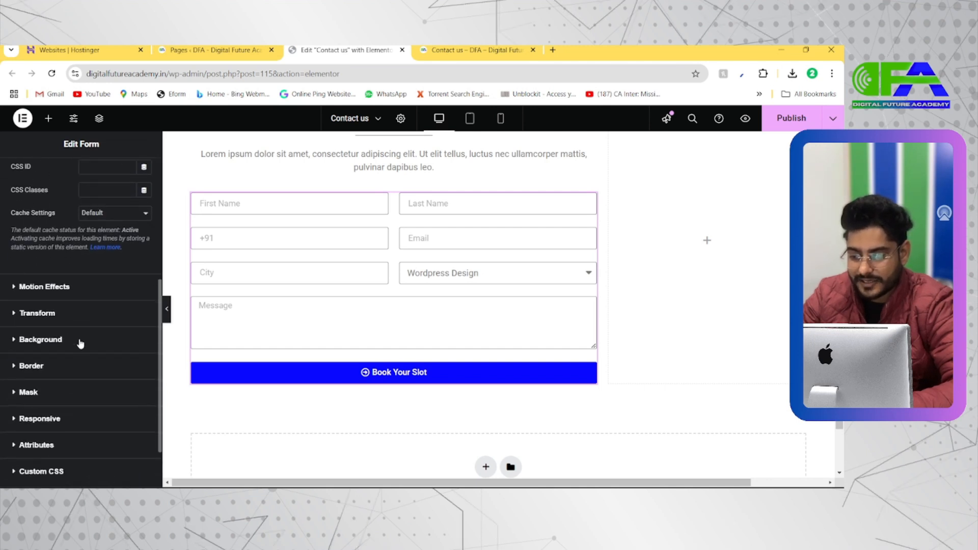
left_click(71, 341)
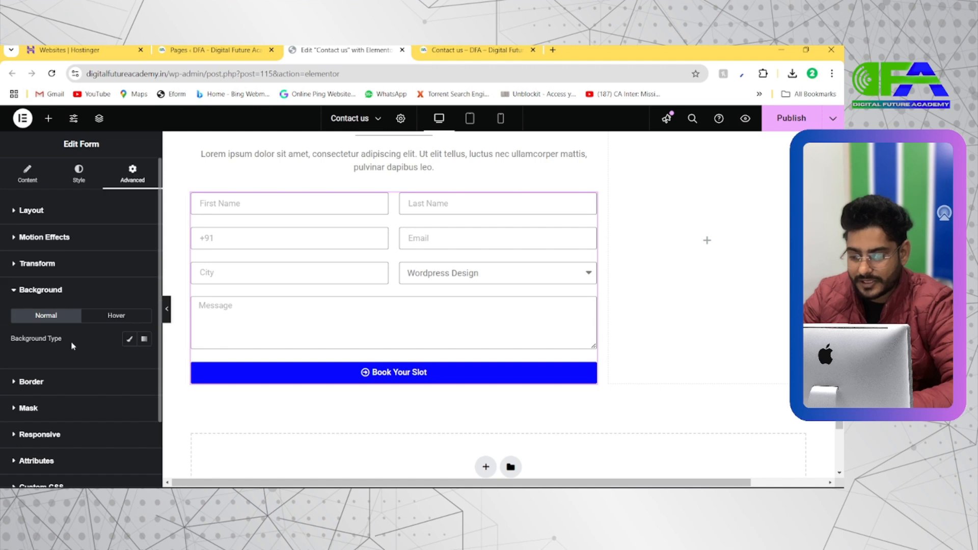
left_click(145, 340)
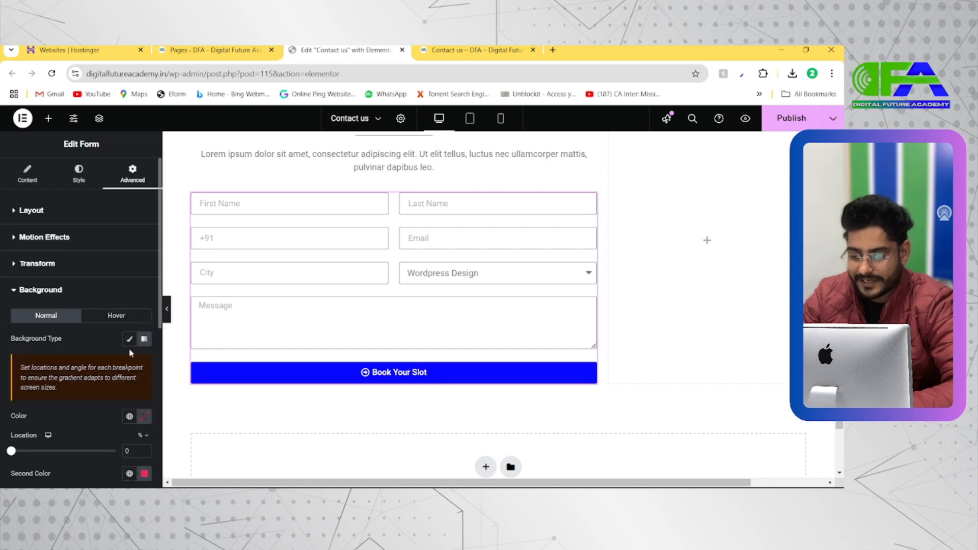
scroll(130, 350, "down", 2)
left_click(145, 318)
left_click(160, 232)
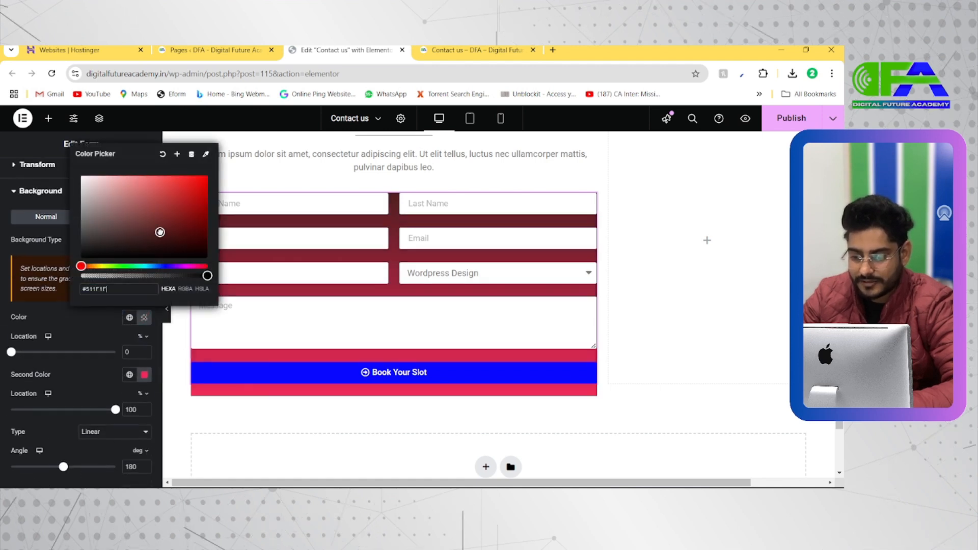
left_click_drag(160, 232, 84, 172)
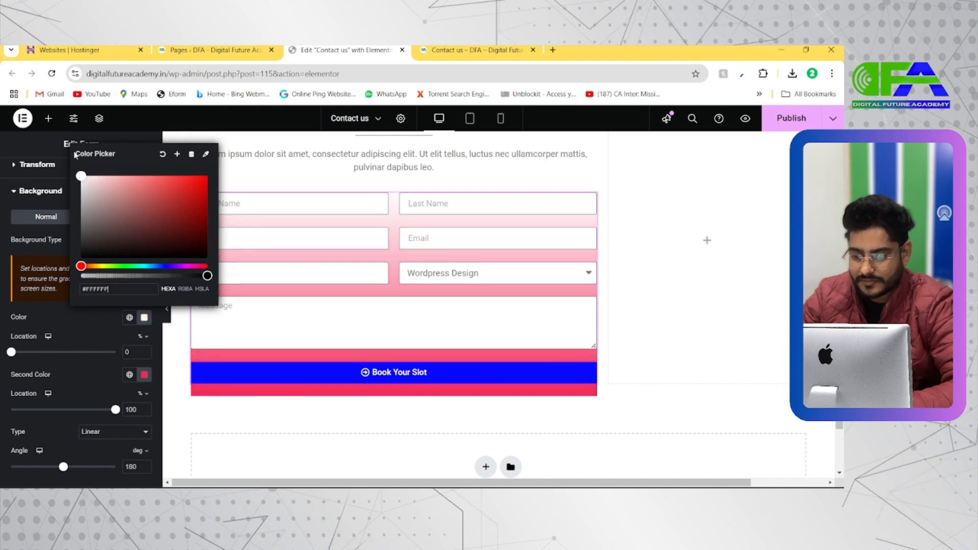
Try light cyan (#C7FBFF) as the second color of the form's gradient and clear that color again.
left_click(145, 374)
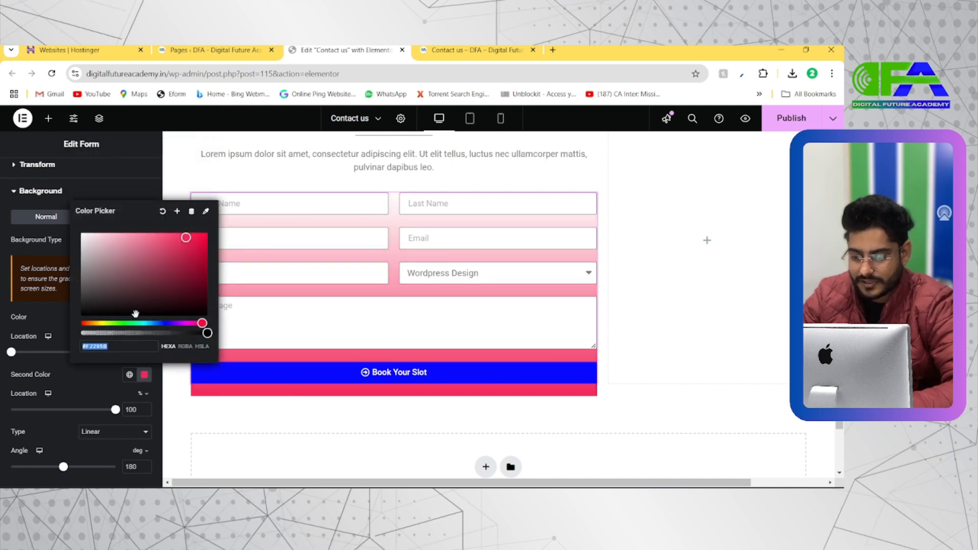
left_click(146, 322)
left_click(97, 257)
left_click_drag(97, 257, 108, 232)
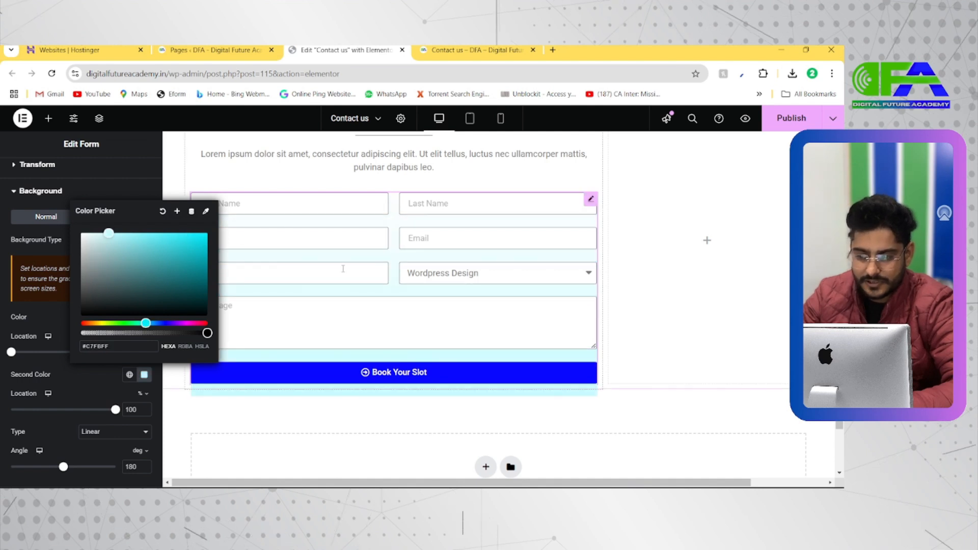
scroll(343, 268, "up", 2)
scroll(343, 269, "down", 1)
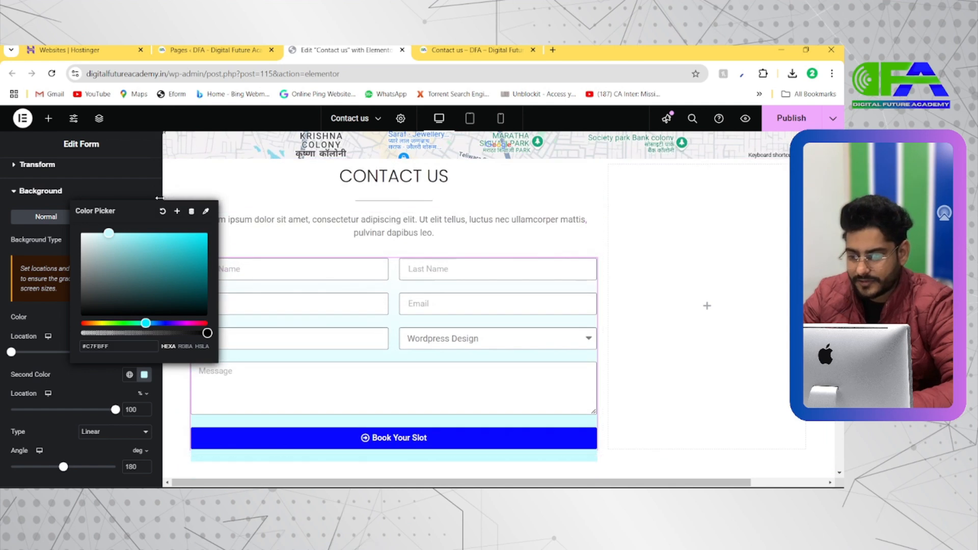
left_click(163, 213)
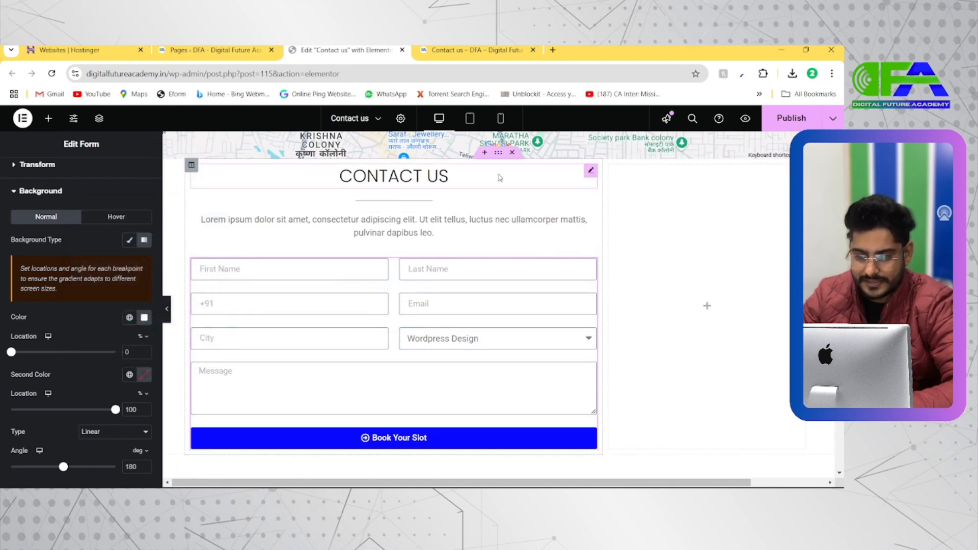
Give the contact form section a gradient background with muted teal (#78BBBC) as its second color.
left_click(501, 159)
left_click(77, 173)
left_click(115, 260)
scroll(137, 356, "down", 1)
left_click(141, 340)
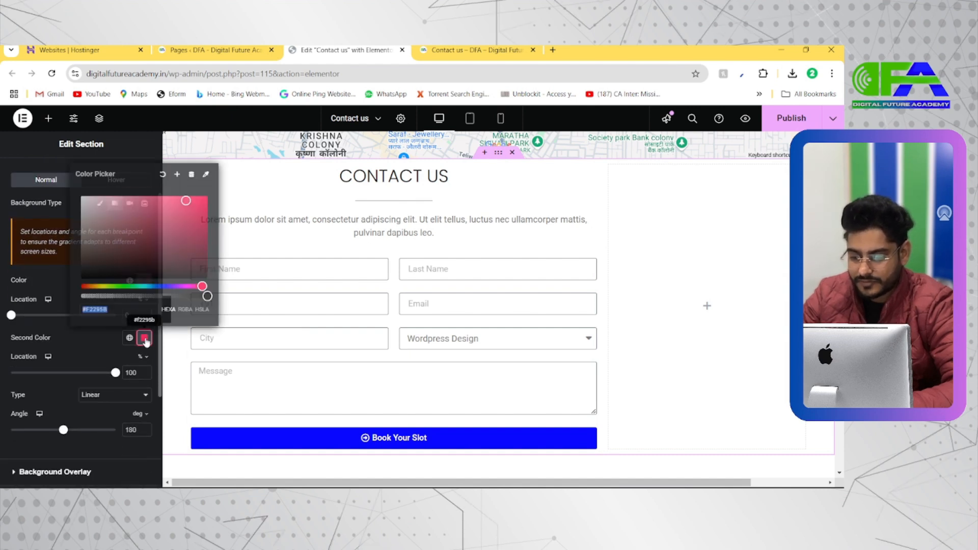
left_click(147, 286)
left_click_drag(146, 286, 143, 287)
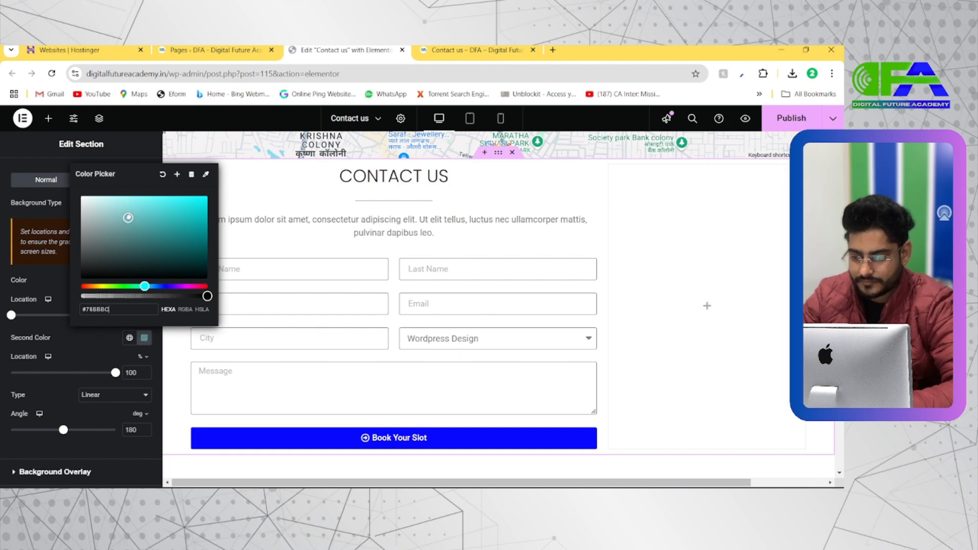
left_click(101, 345)
scroll(208, 333, "down", 1)
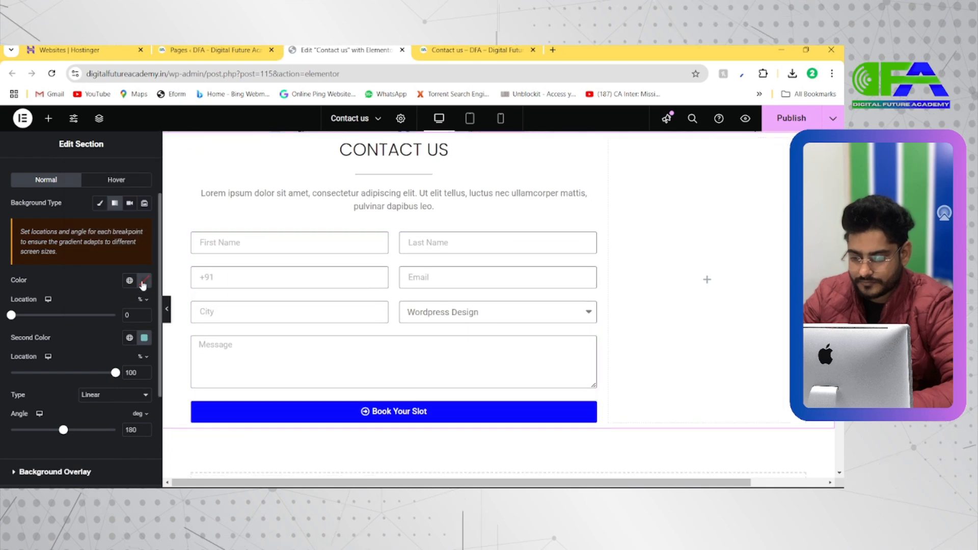
Set the first color of the section's background gradient to white (#FFFFFF), keeping the color locations at 0 and 100%.
left_click(144, 280)
left_click(134, 351)
left_click_drag(134, 351, 80, 315)
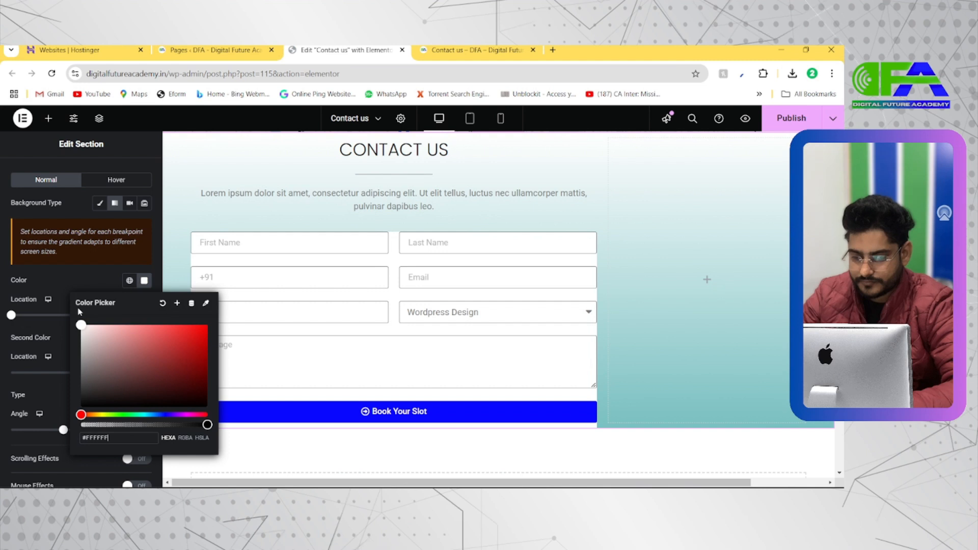
left_click(131, 267)
mouse_move(12, 319)
left_mouse_down()
mouse_move(81, 316)
mouse_move(6, 316)
left_mouse_up()
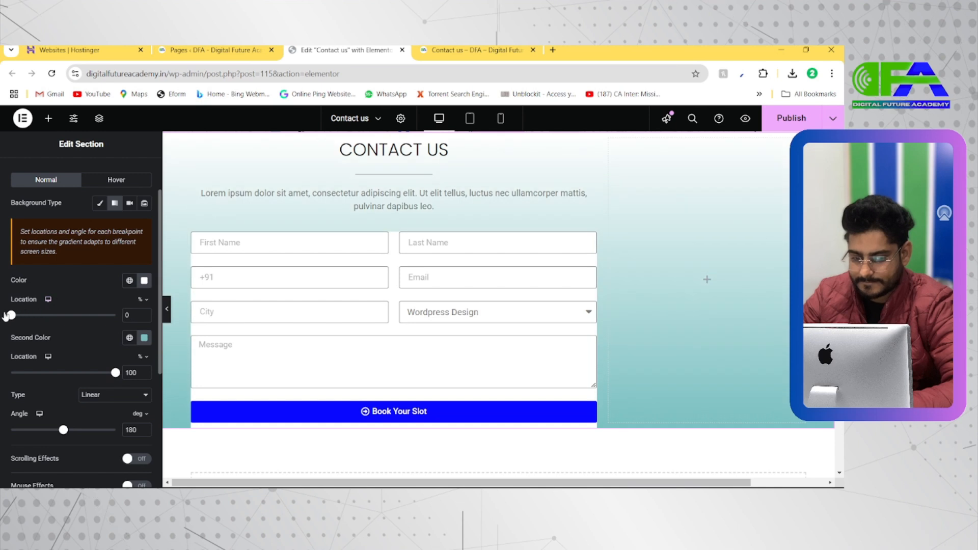
mouse_move(116, 377)
left_mouse_down()
mouse_move(35, 366)
mouse_move(119, 372)
left_mouse_up()
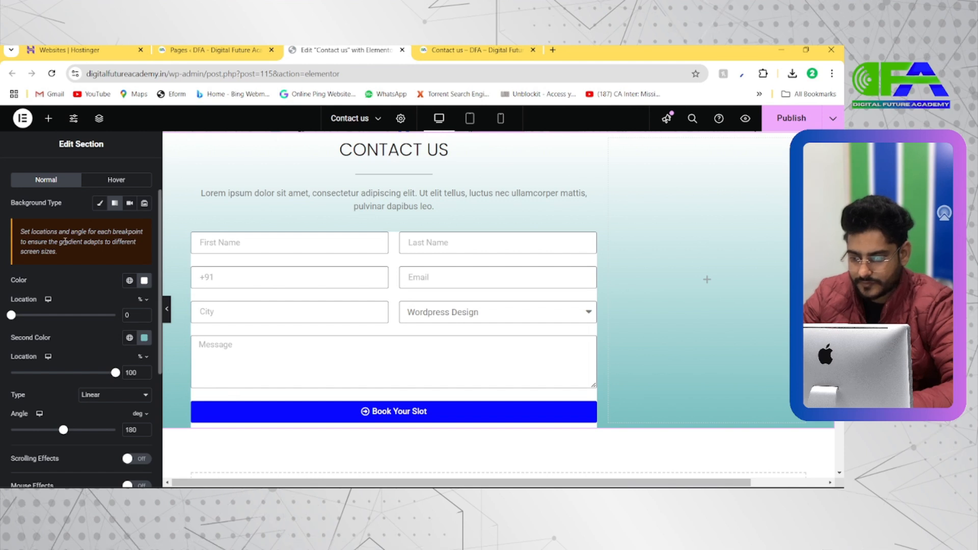
Add a Spacer widget below the contact form and set its space to 66 px.
left_click(49, 120)
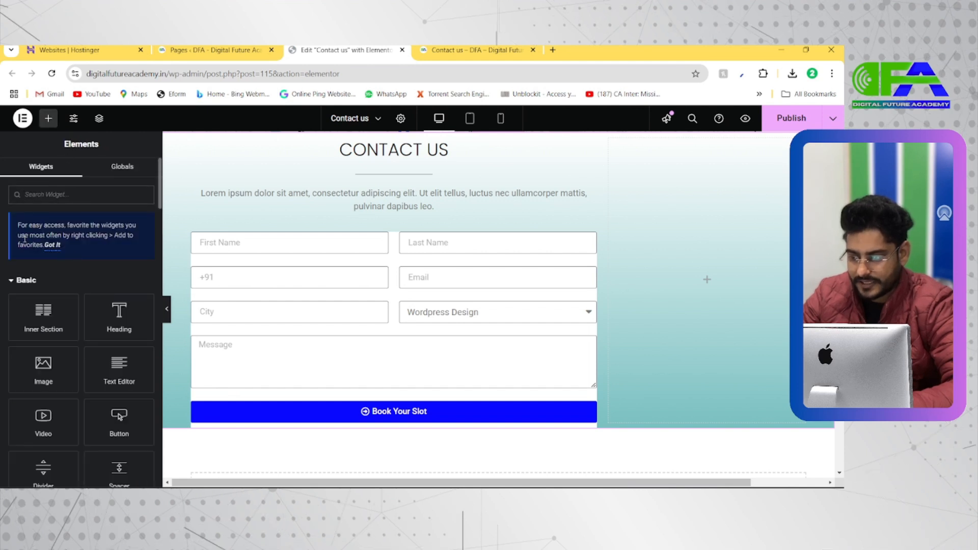
type("sp")
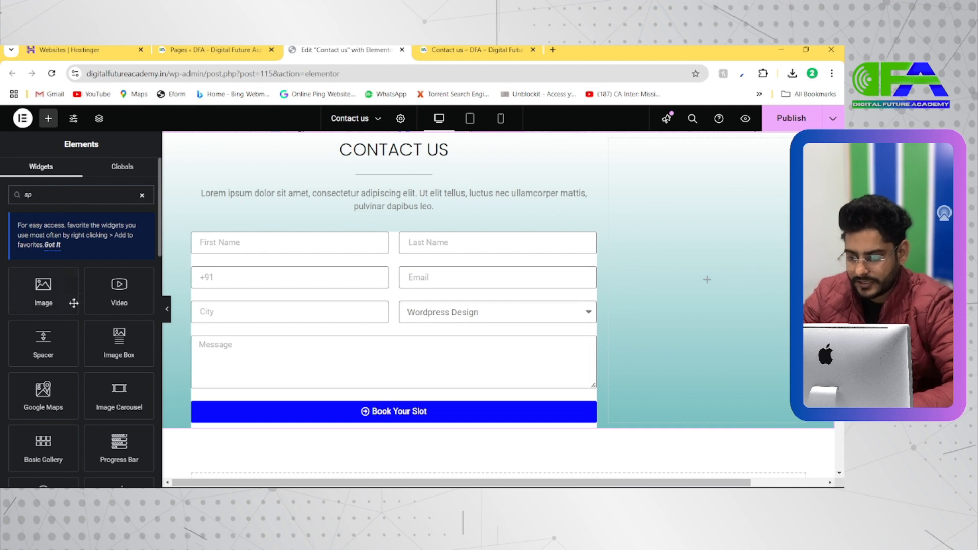
left_click_drag(49, 346, 553, 426)
scroll(454, 439, "down", 1)
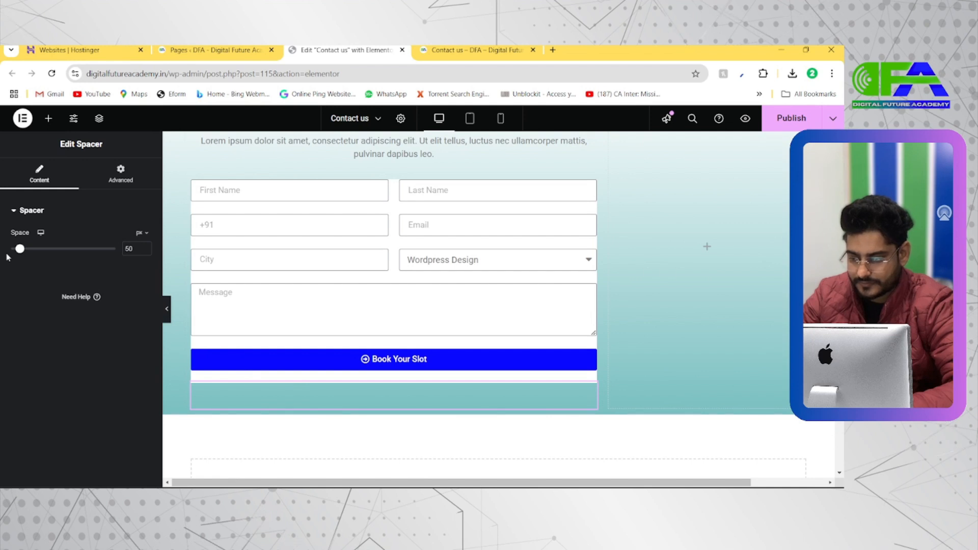
mouse_move(20, 249)
left_mouse_down()
mouse_move(51, 249)
mouse_move(24, 254)
left_mouse_up()
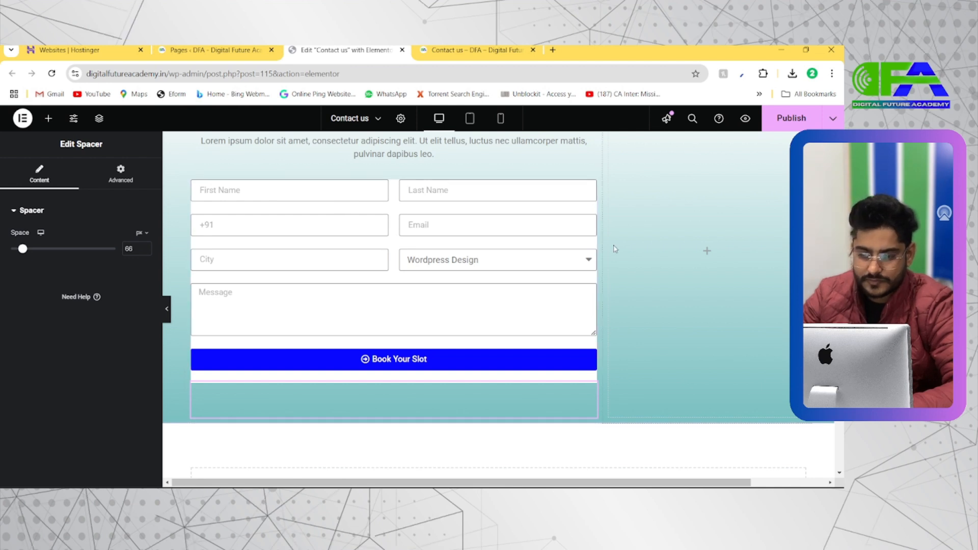
Switch the form widget's background to the classic type with fully transparent white (#FFFFFF00) and preview the section without the editing panel.
left_click(503, 210)
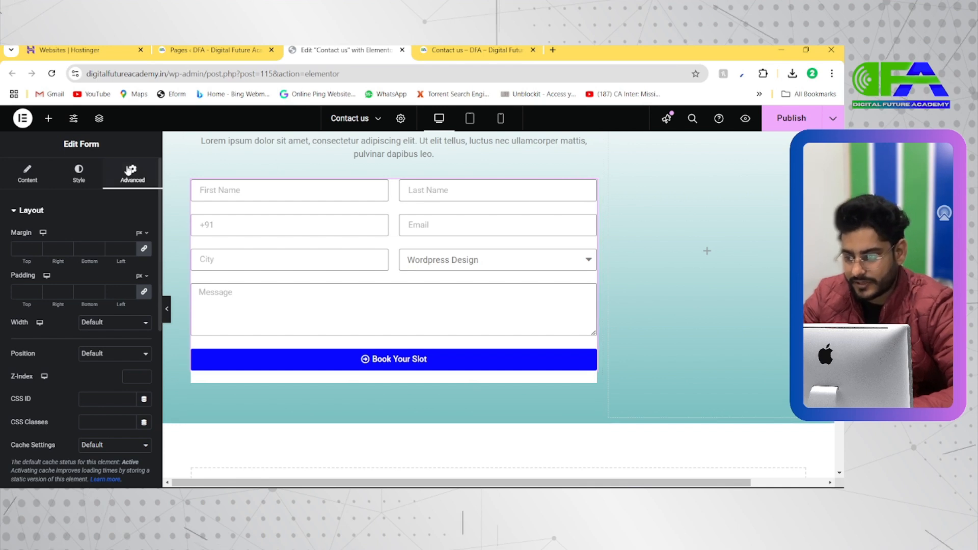
scroll(82, 256, "down", 2)
scroll(82, 258, "up", 2)
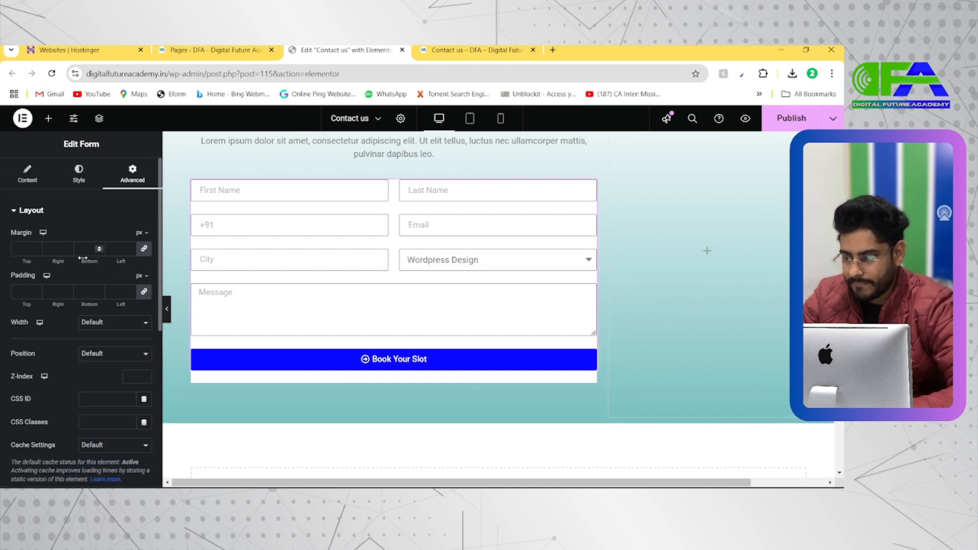
left_click(79, 174)
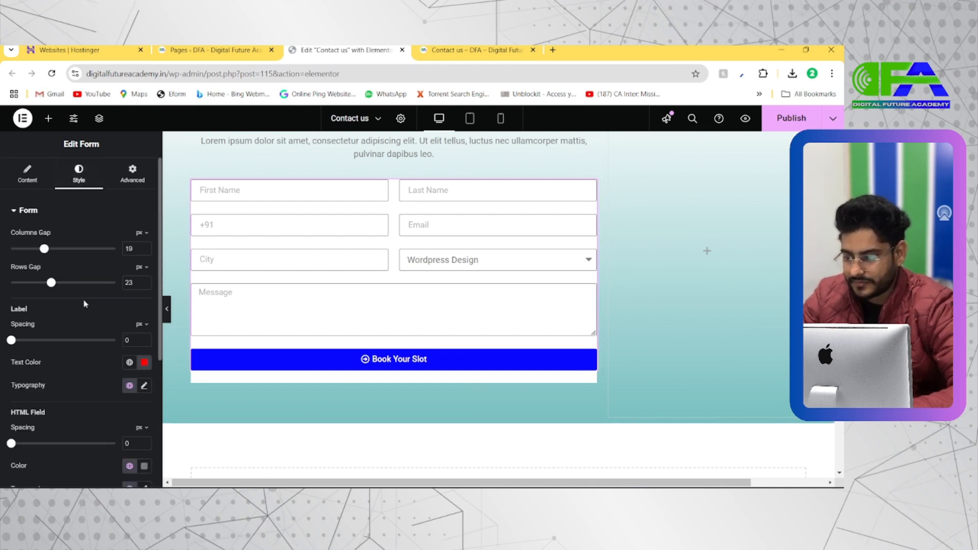
left_click(133, 188)
scroll(82, 306, "down", 4)
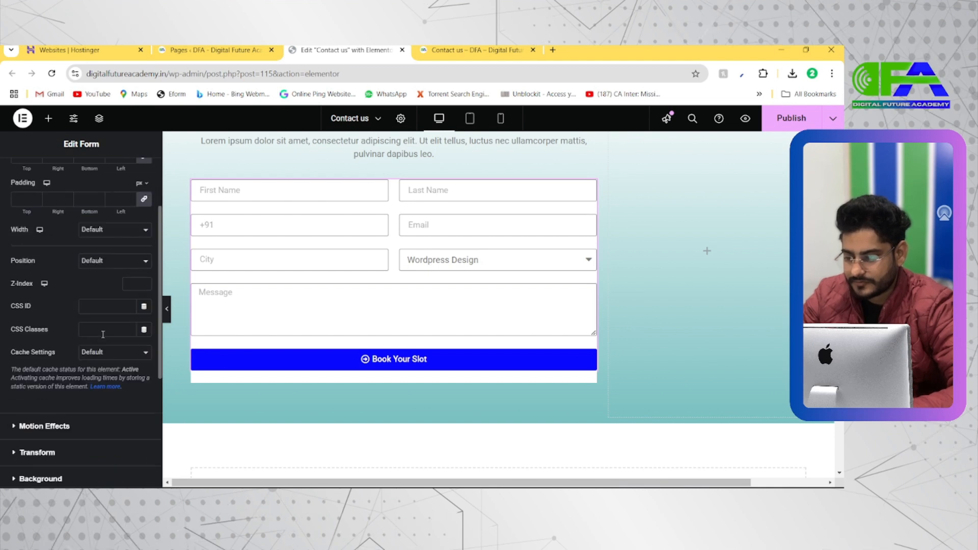
left_click(51, 481)
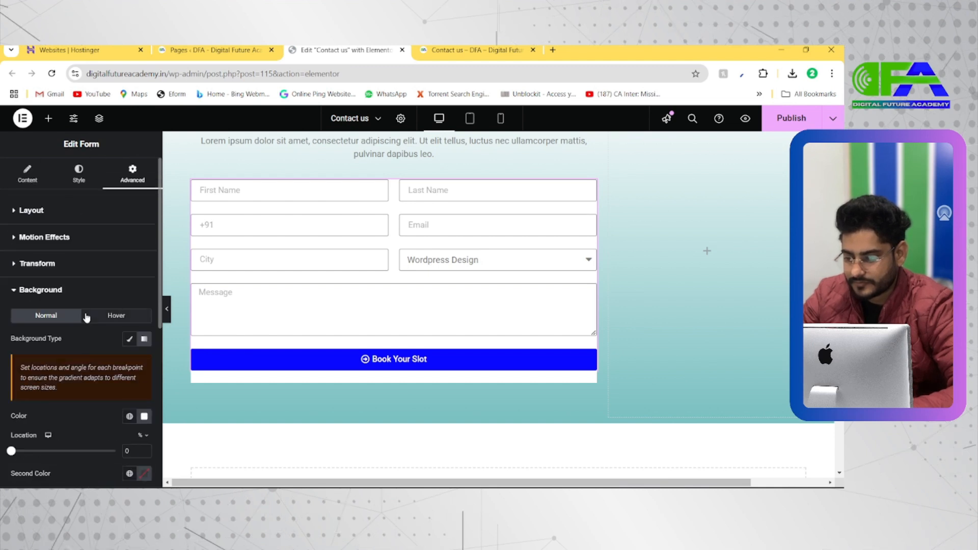
scroll(86, 317, "down", 1)
left_click(130, 280)
left_click(144, 301)
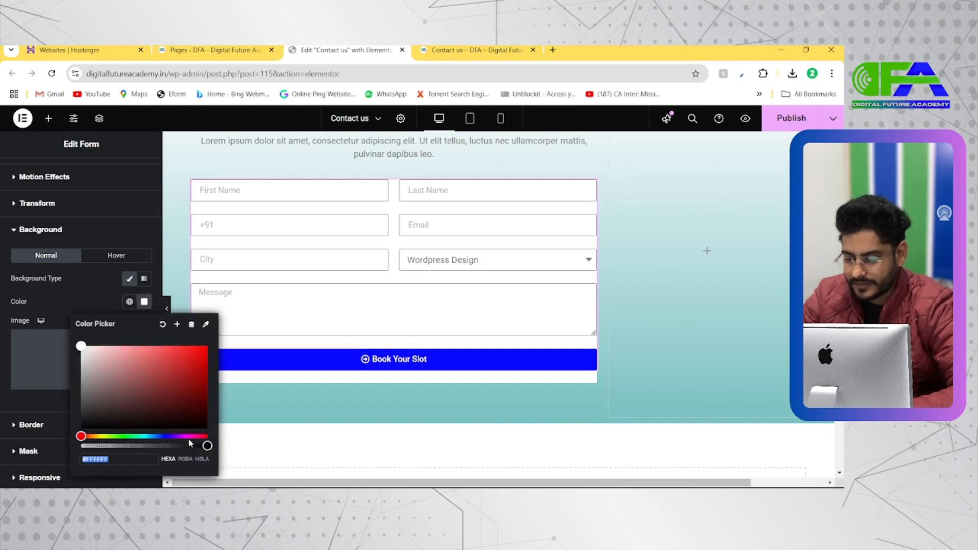
left_click_drag(190, 444, 62, 426)
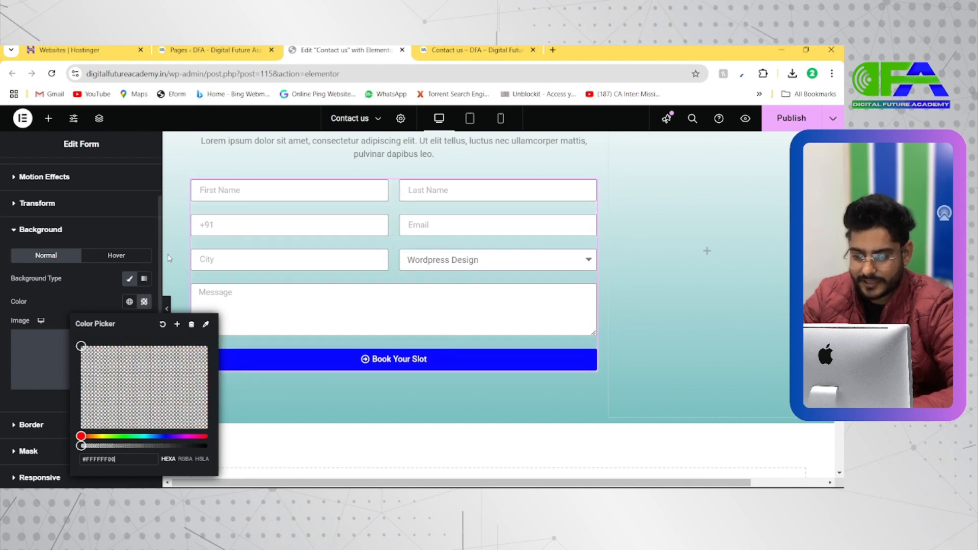
left_click(105, 286)
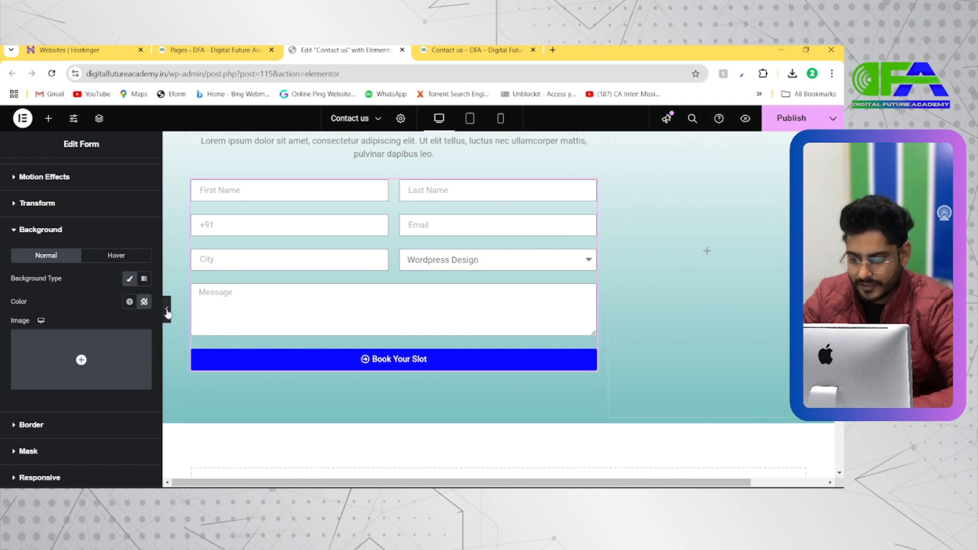
left_click(167, 312)
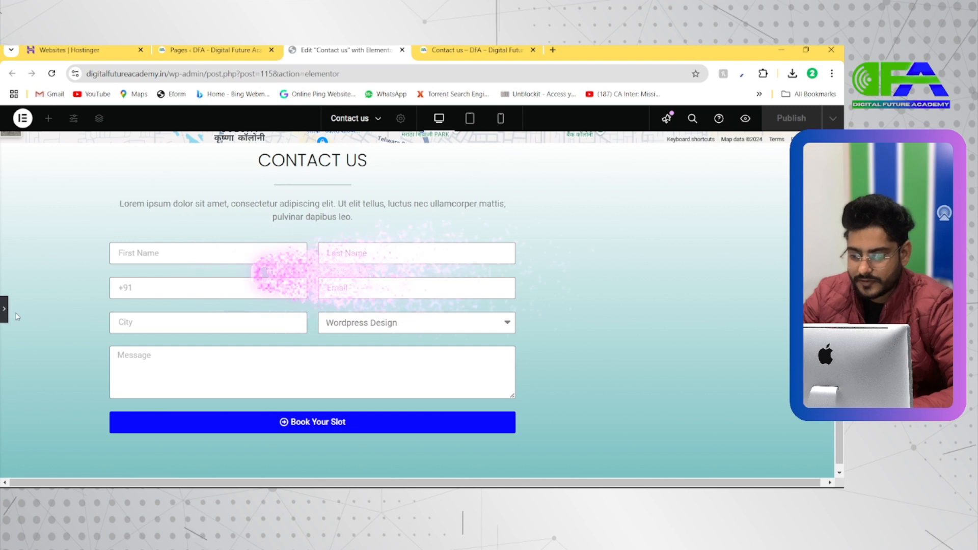
left_click(6, 313)
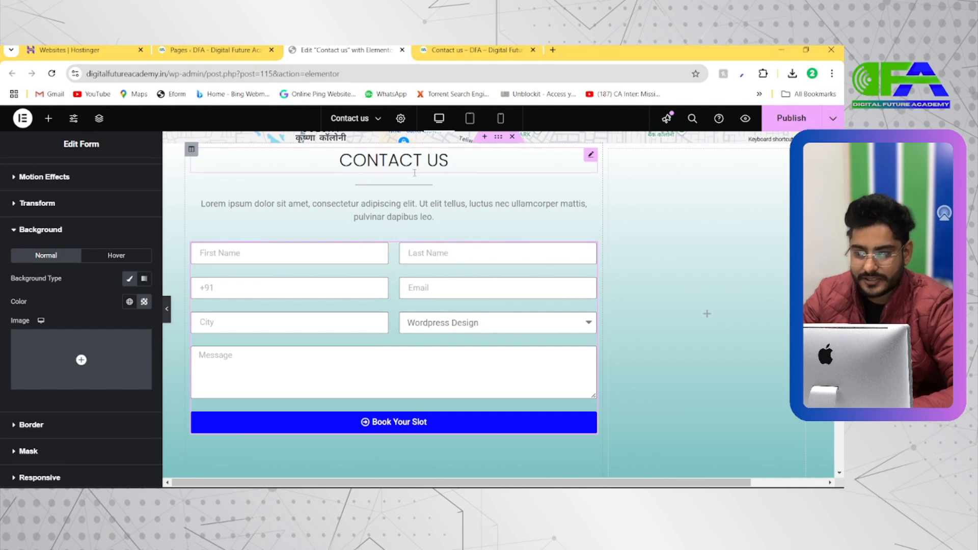
Switch to the Wellness demo's contact page and examine its contact details, social links and opening hours column.
key("alt+Tab")
key("Tab")
scroll(581, 249, "down", 3)
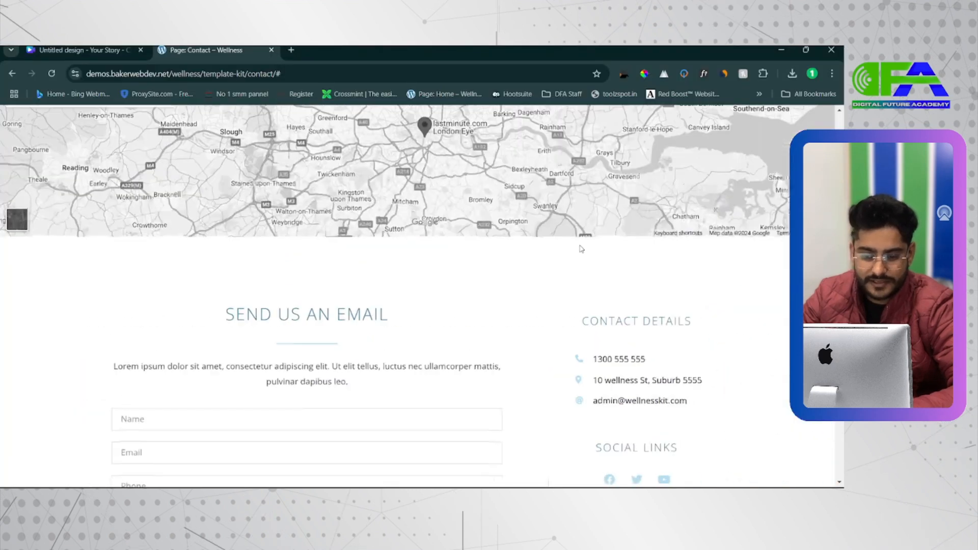
scroll(642, 382, "down", 2)
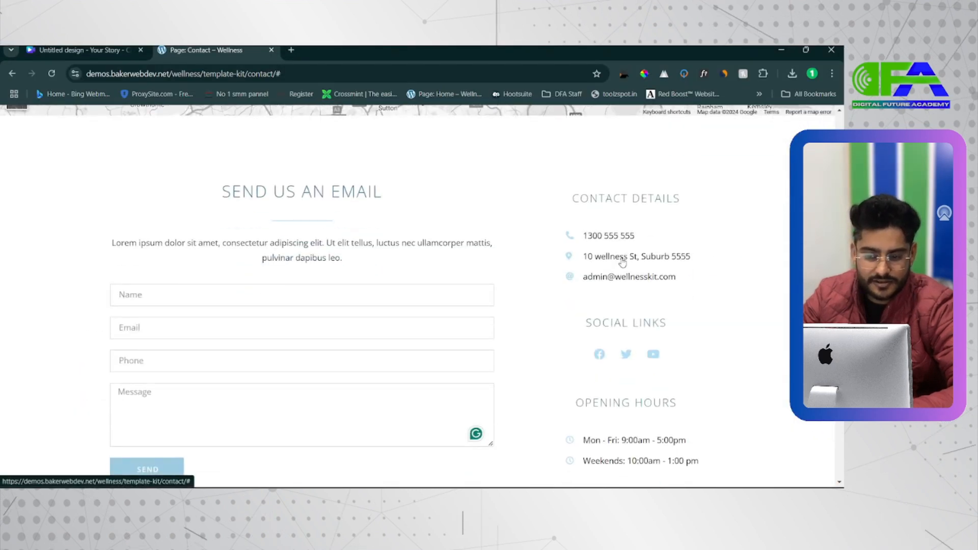
scroll(637, 346, "down", 2)
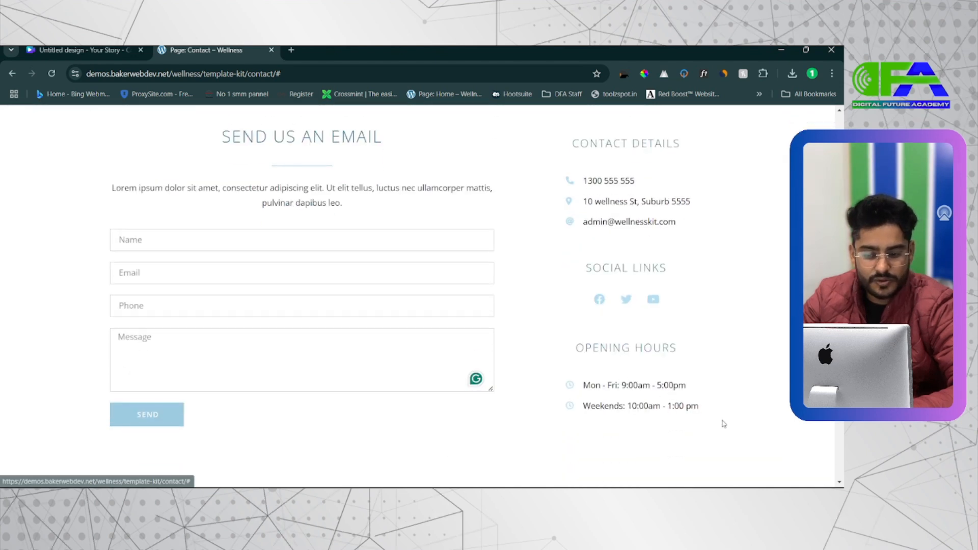
key("alt+Tab")
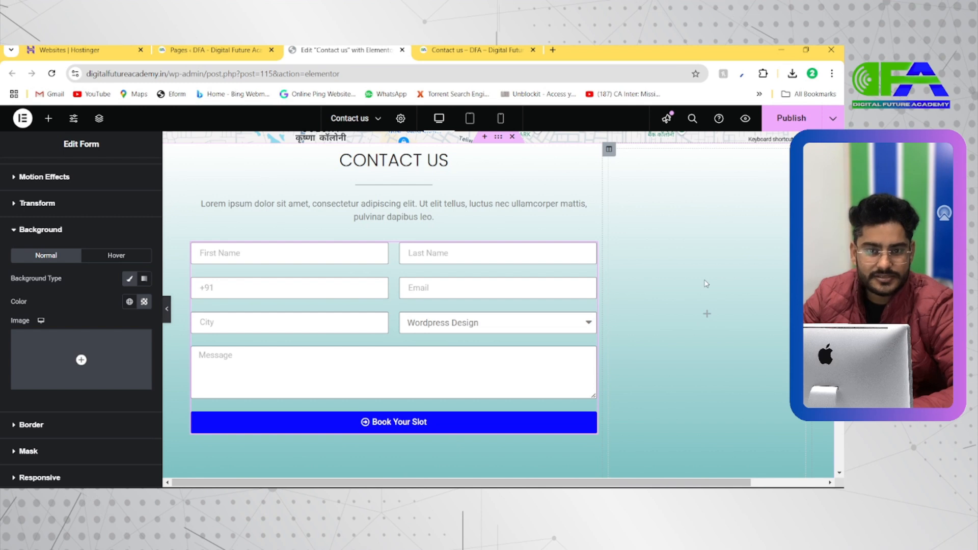
key("alt+Tab")
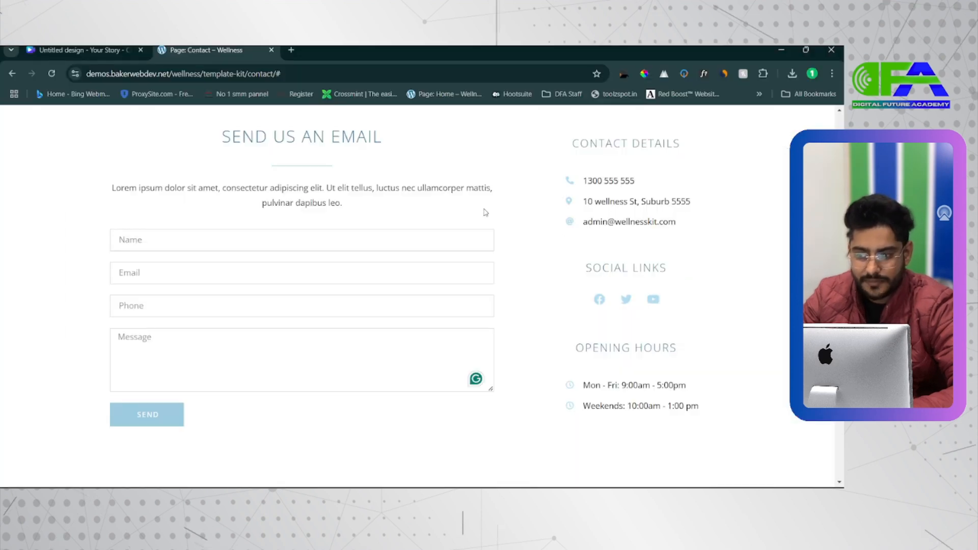
key("alt+Tab")
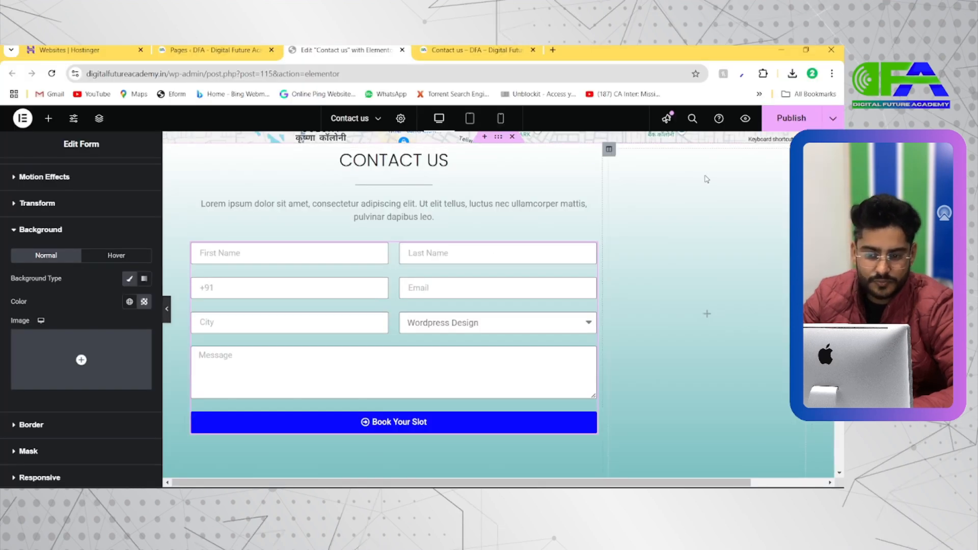
Copy the CONTACT US heading and paste it into the empty column beside the form.
left_click(448, 160)
right_click(450, 165)
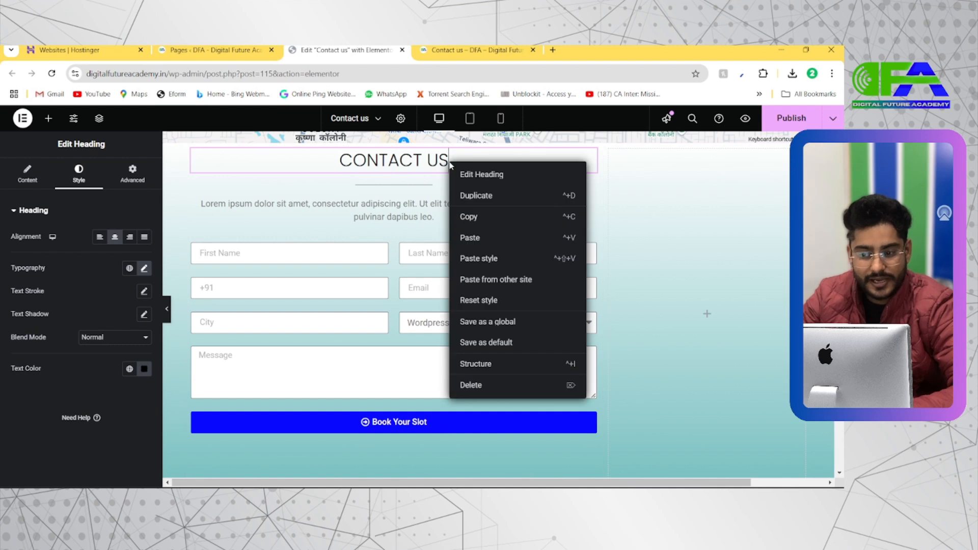
left_click(478, 216)
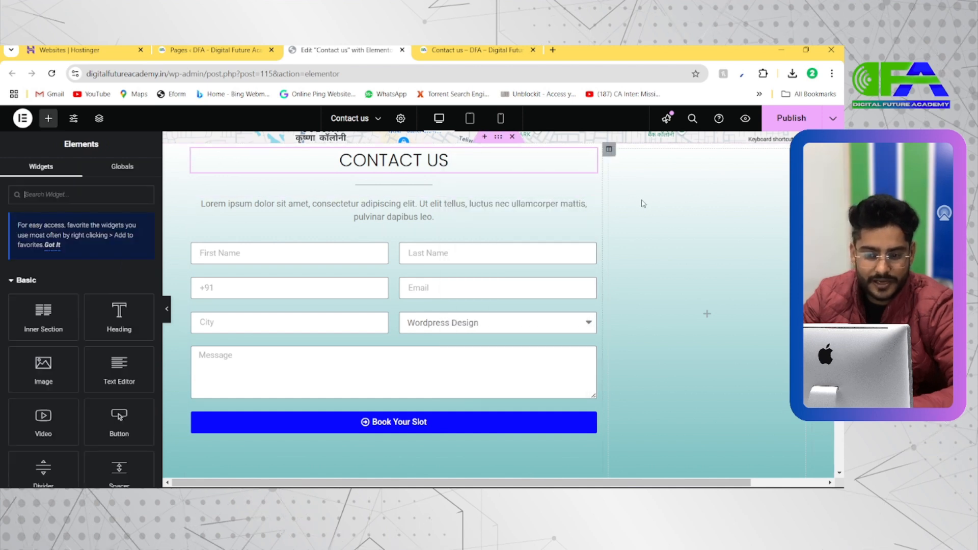
right_click(640, 200)
left_click(661, 296)
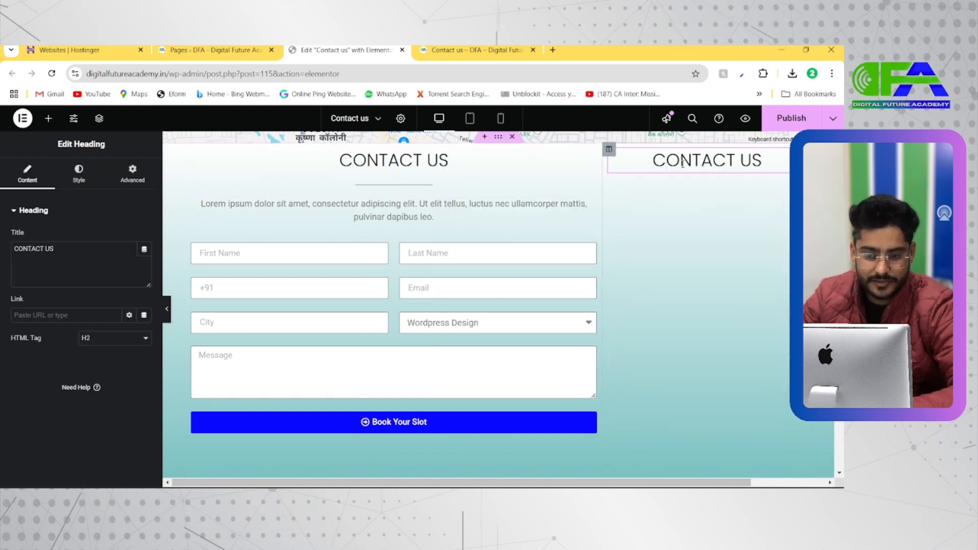
Set the pasted heading's font size to 21 px and compare it with the Wellness demo.
left_click(77, 174)
left_click(144, 268)
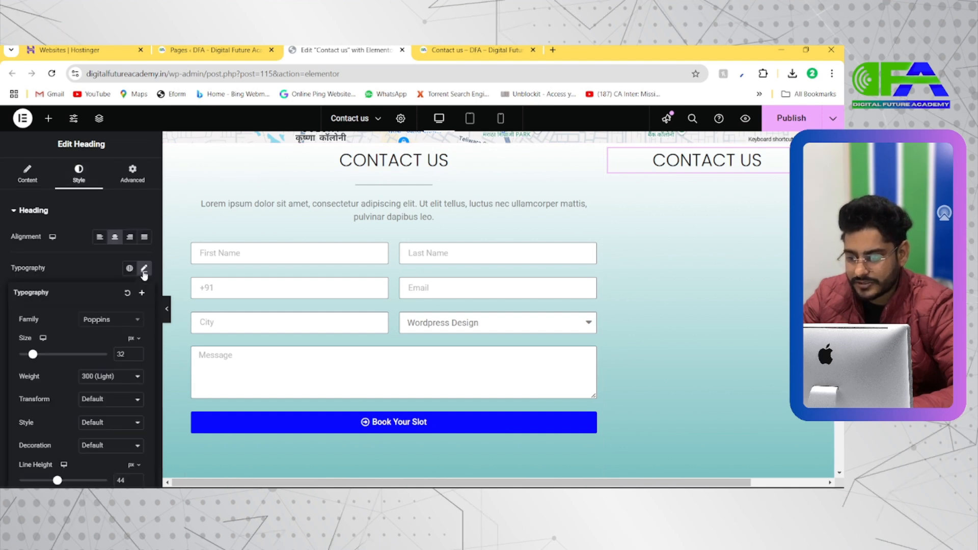
left_click_drag(36, 354, 28, 356)
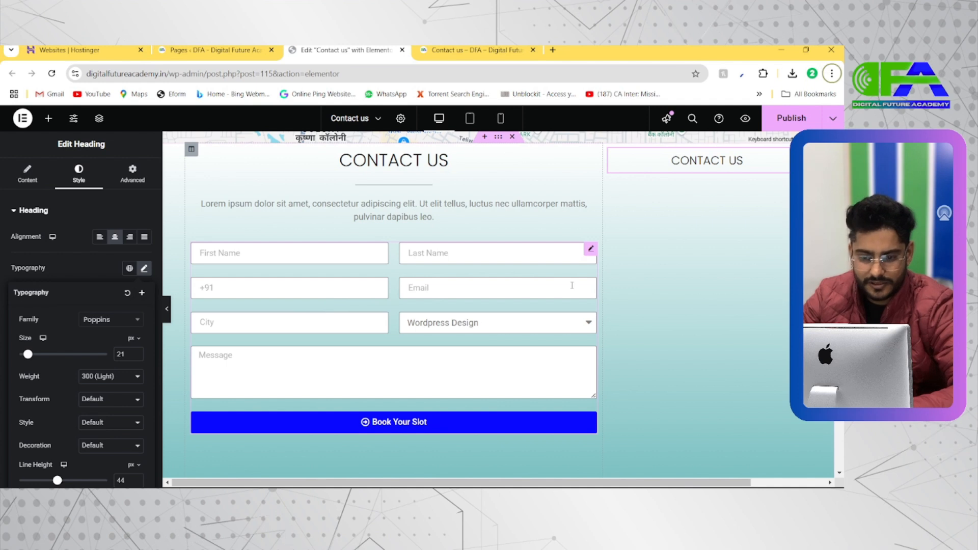
key("alt+Tab")
key("alt+Tab")
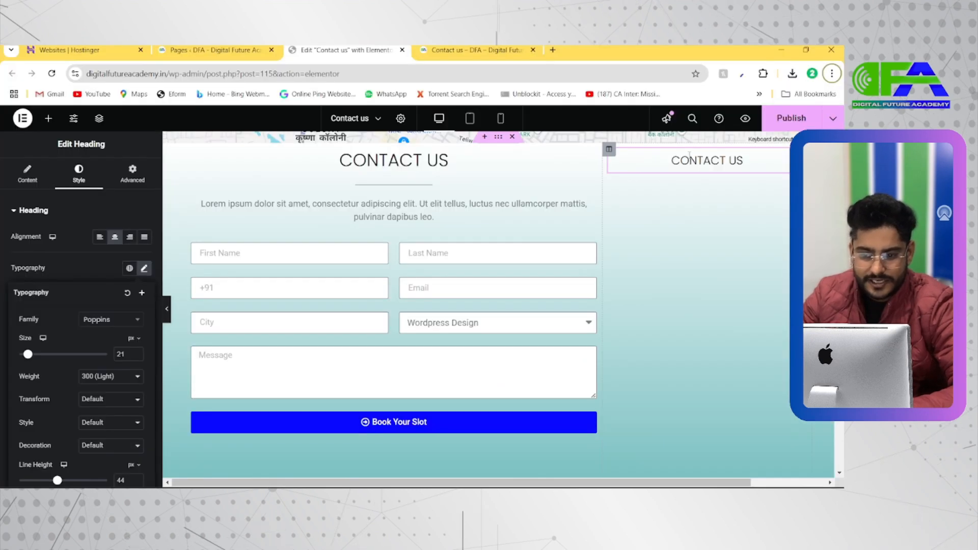
Change the pasted heading's text to CONTACT DETAILS.
left_click(737, 160)
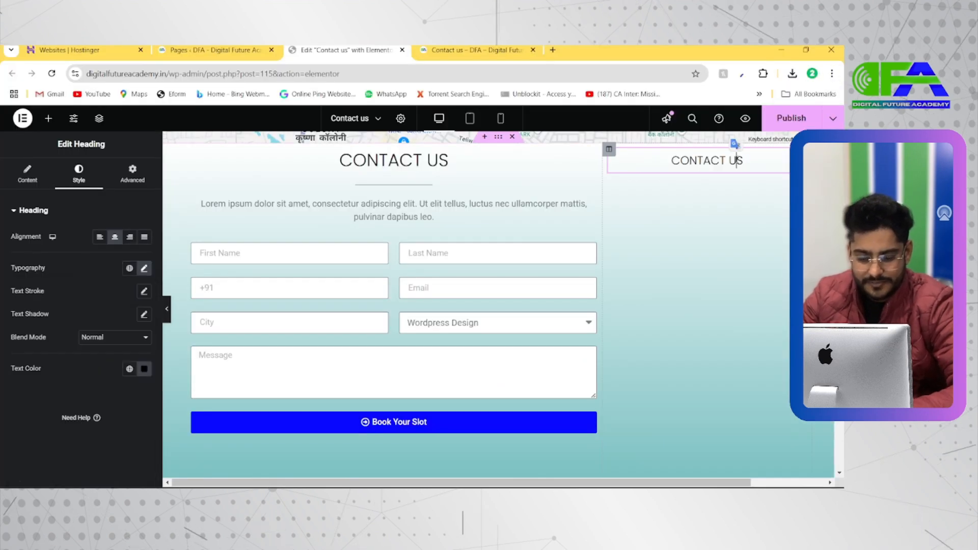
key("BackSpace")
key("BackSpace")
key("Delete")
type("DE")
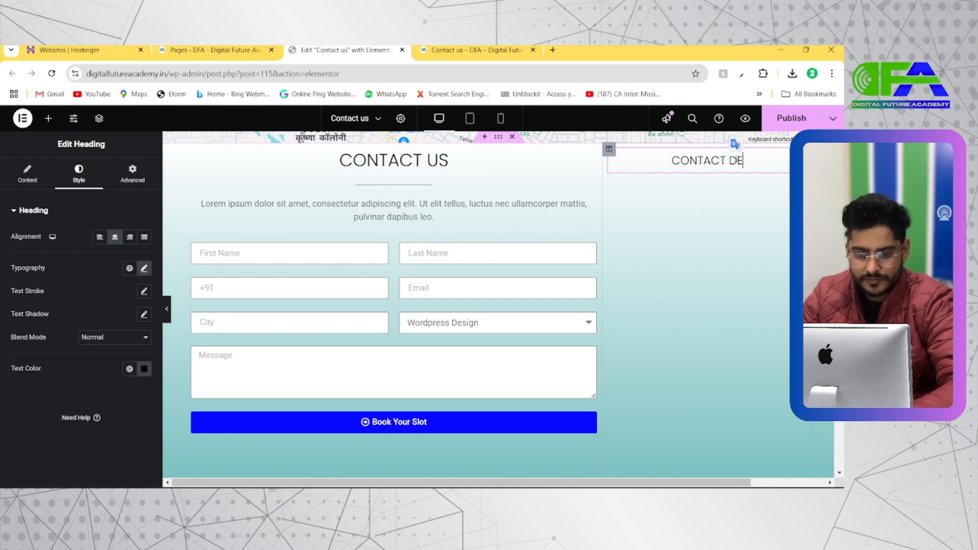
type("TAILS")
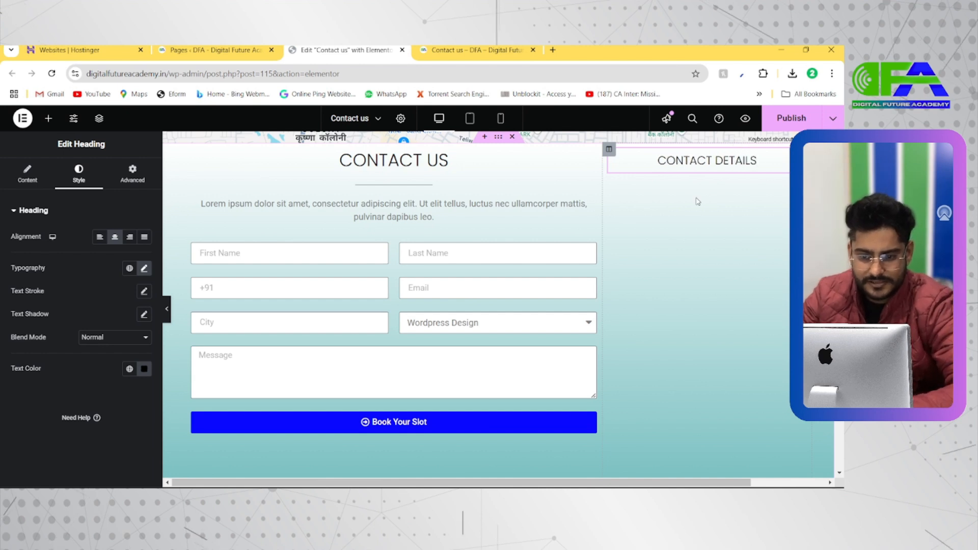
Add an Icon List widget below the CONTACT DETAILS heading and delete its second and third items.
key("alt+Tab")
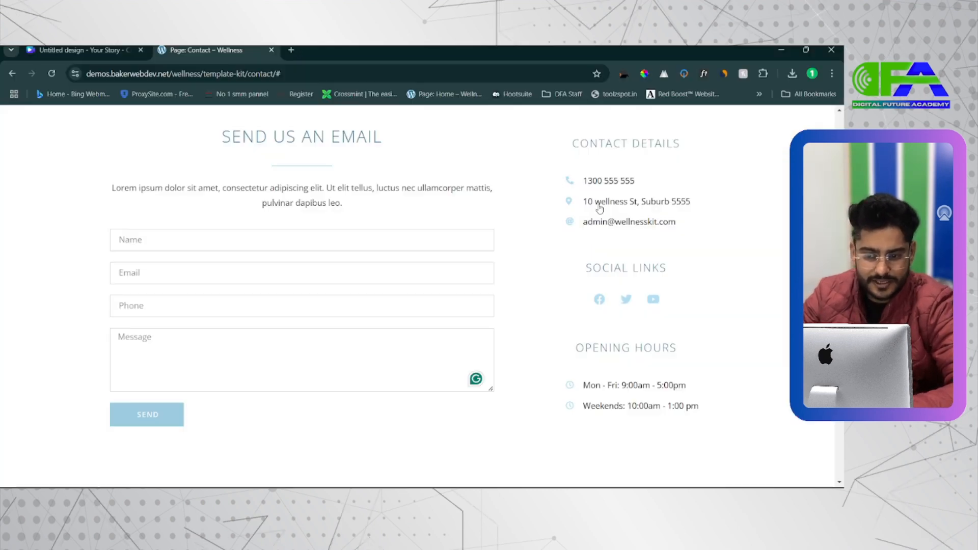
key("alt+Tab")
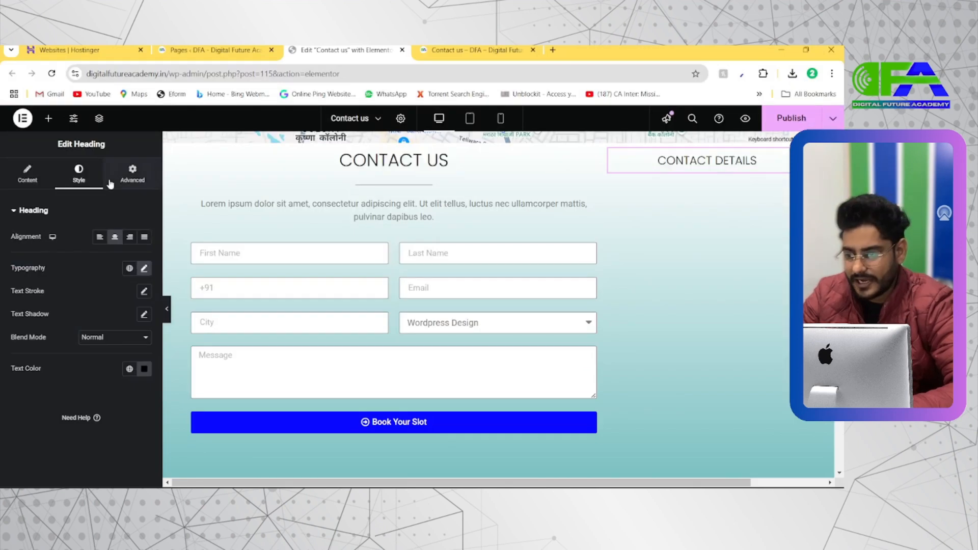
left_click(49, 118)
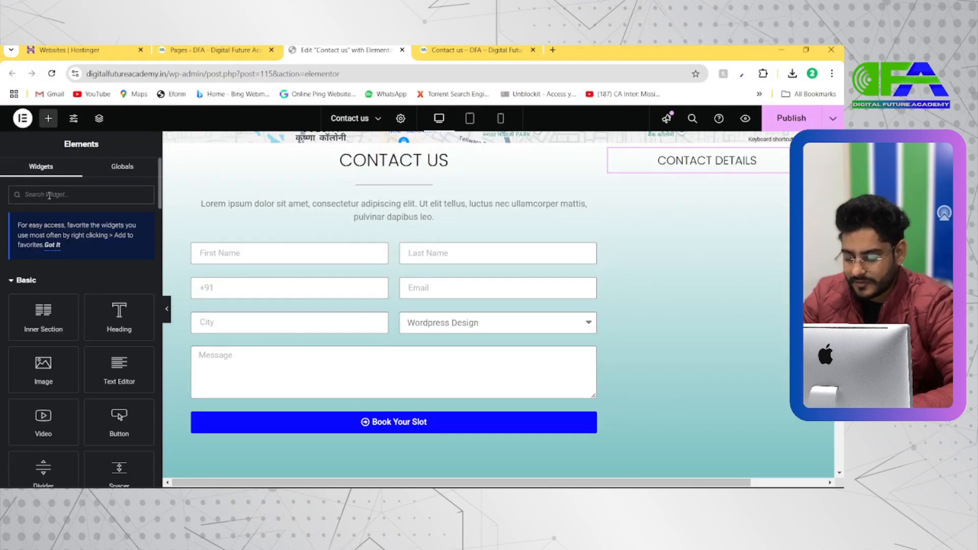
left_click(49, 195)
type("icon")
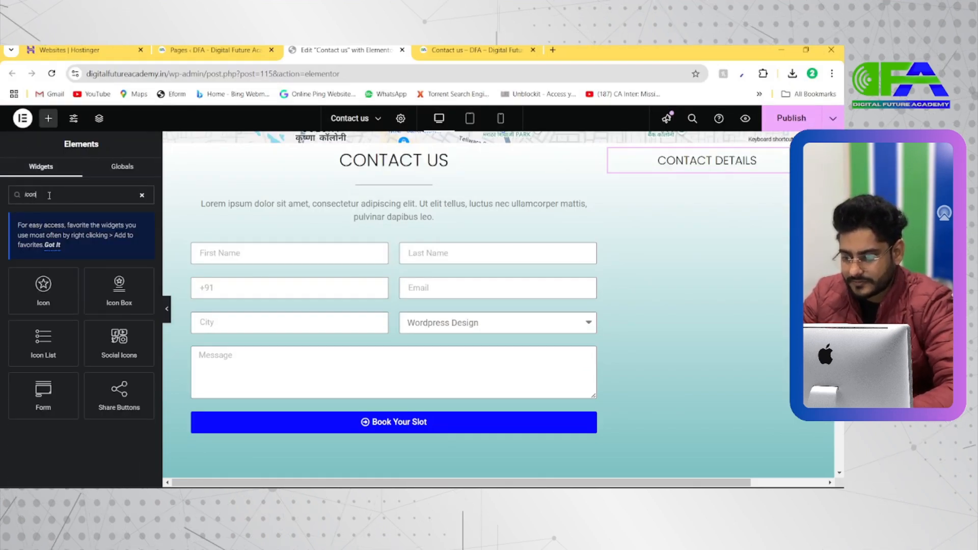
left_click_drag(43, 341, 704, 169)
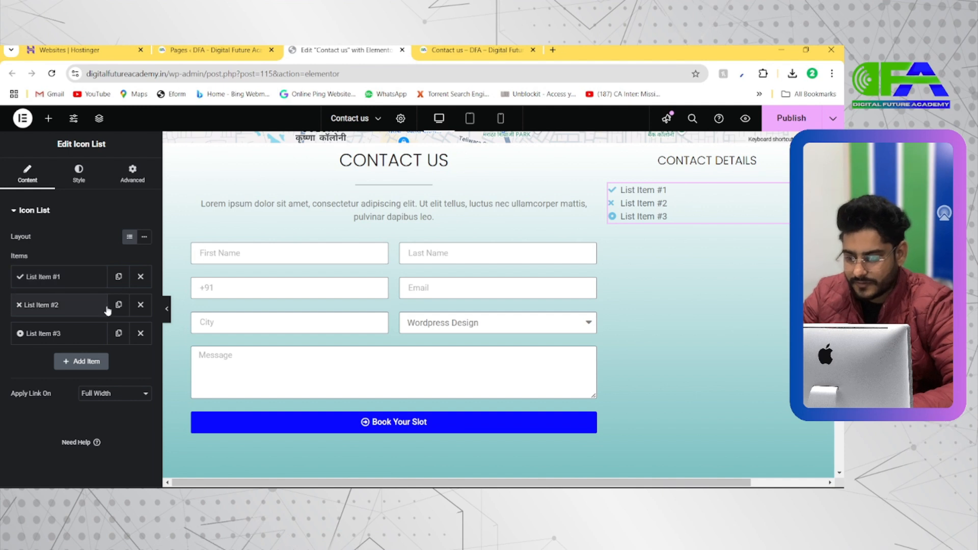
left_click(140, 305)
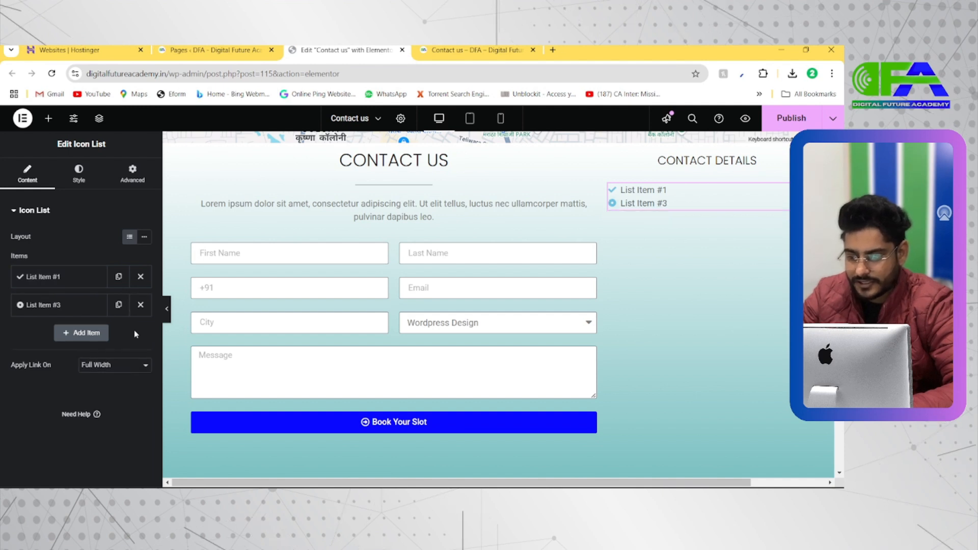
left_click(141, 305)
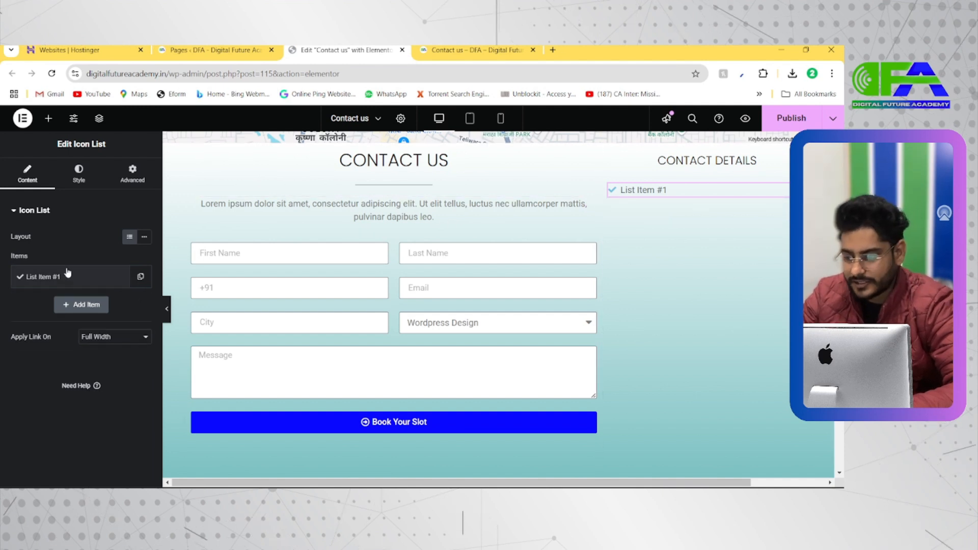
Check the contact details icons in the Wellness demo and replace the remaining list item's check icon with a plain phone handset icon.
key("alt+Tab")
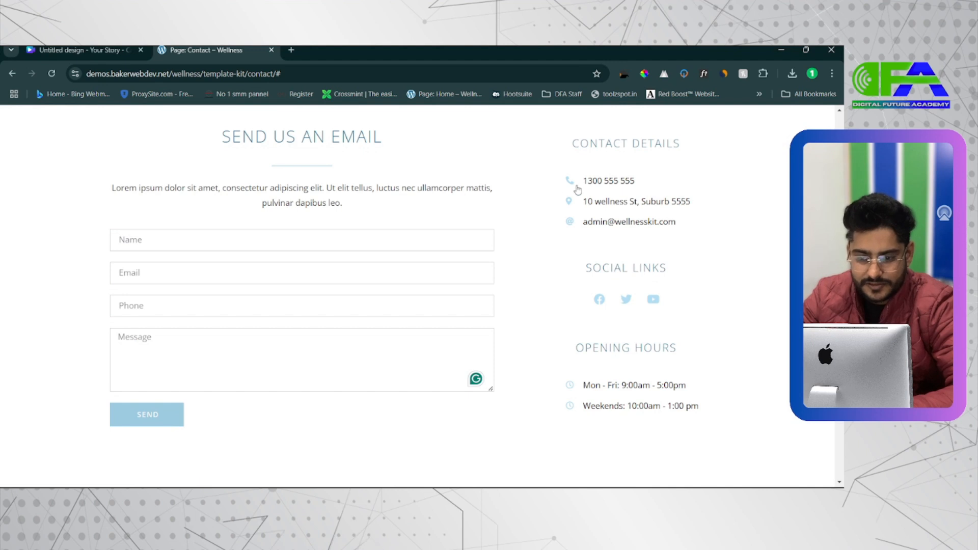
scroll(577, 189, "up", 3, "ctrl")
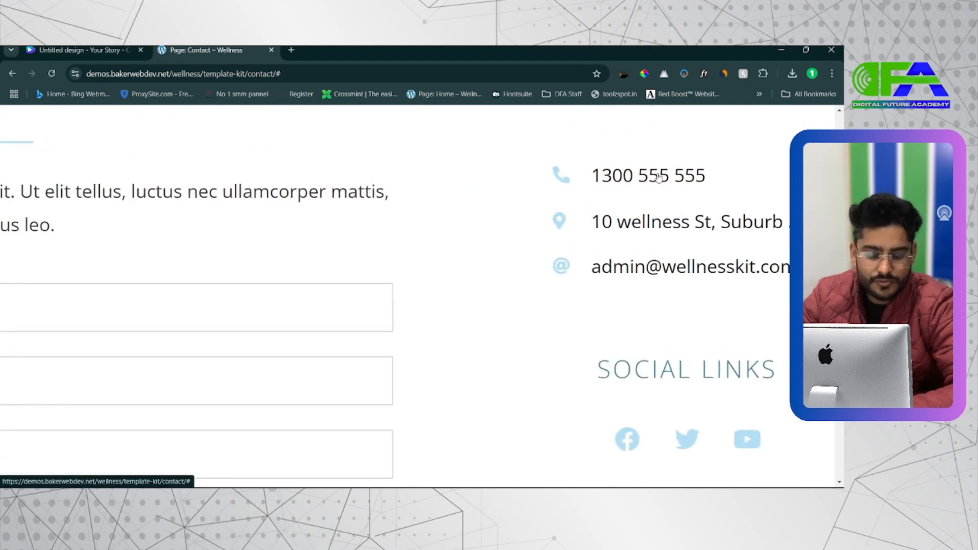
scroll(659, 177, "down", 3, "ctrl")
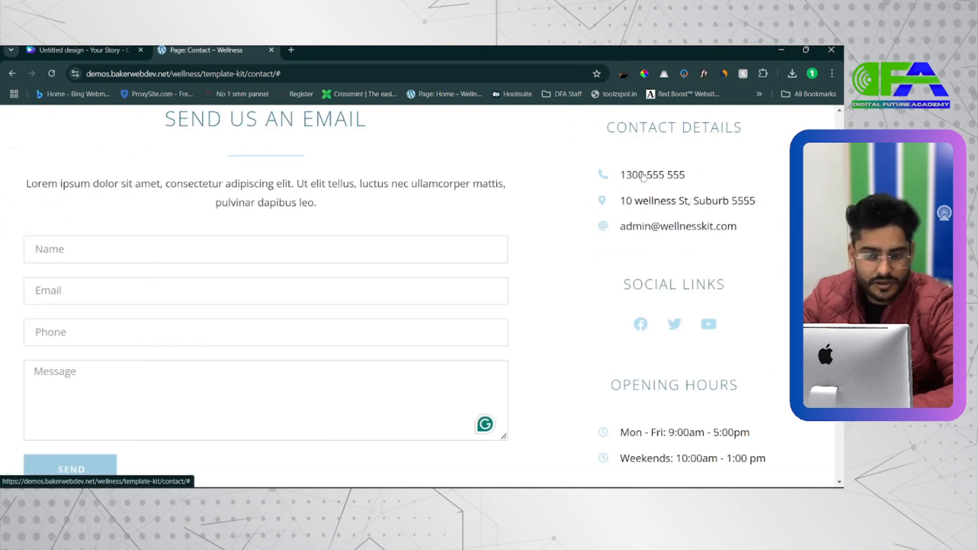
key("alt+Tab")
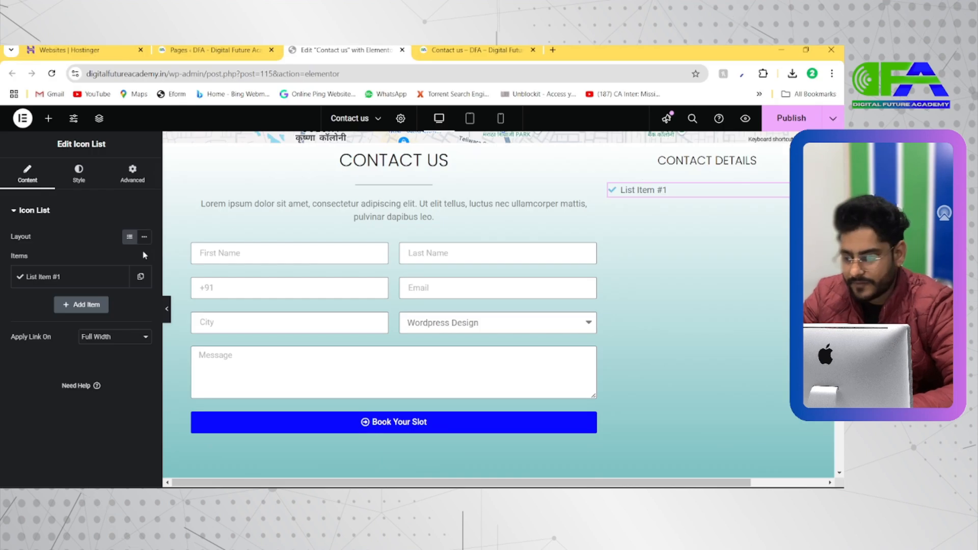
left_click(82, 278)
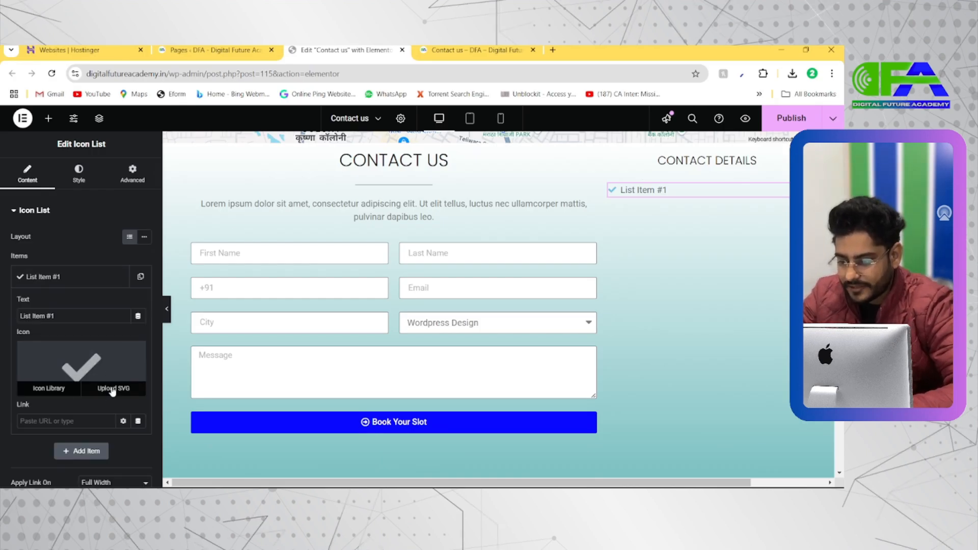
left_click(109, 367)
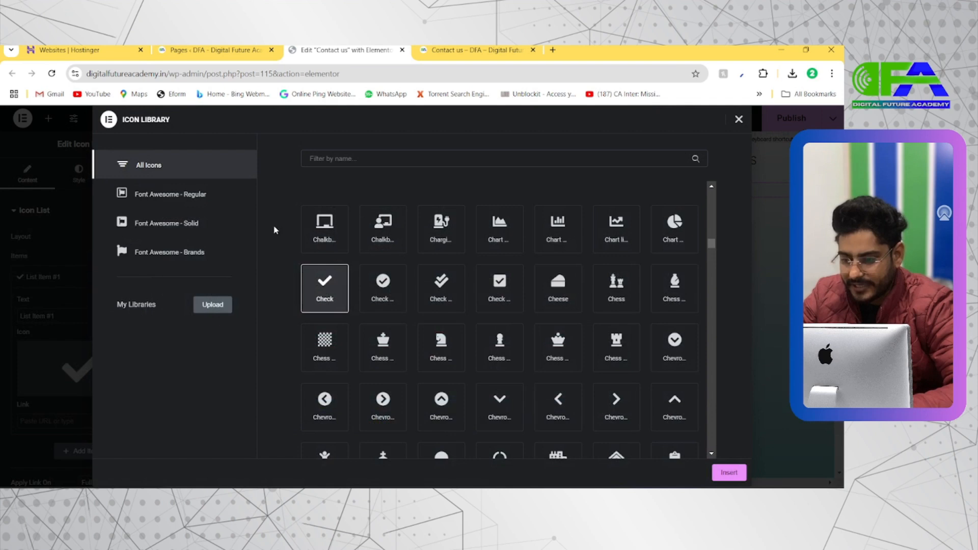
left_click(347, 159)
type("phone")
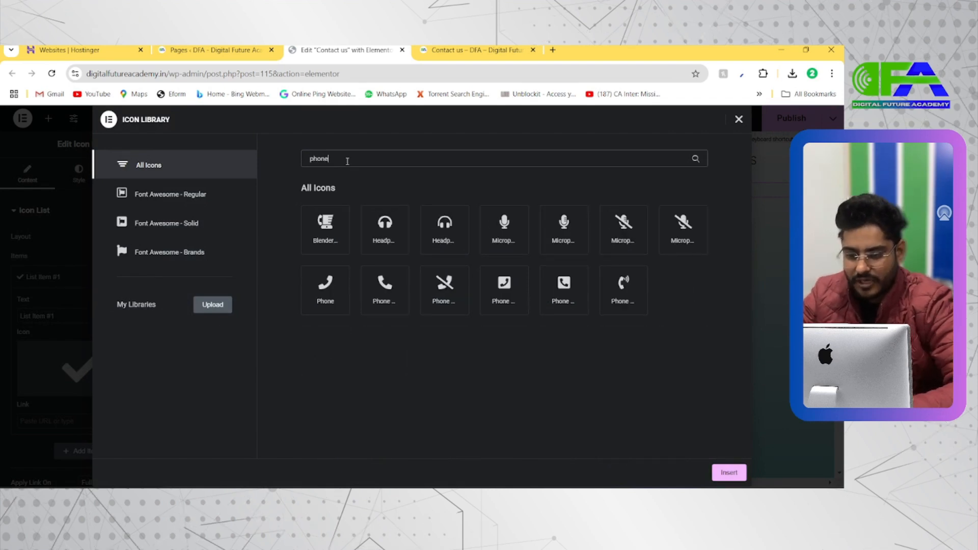
left_click(387, 300)
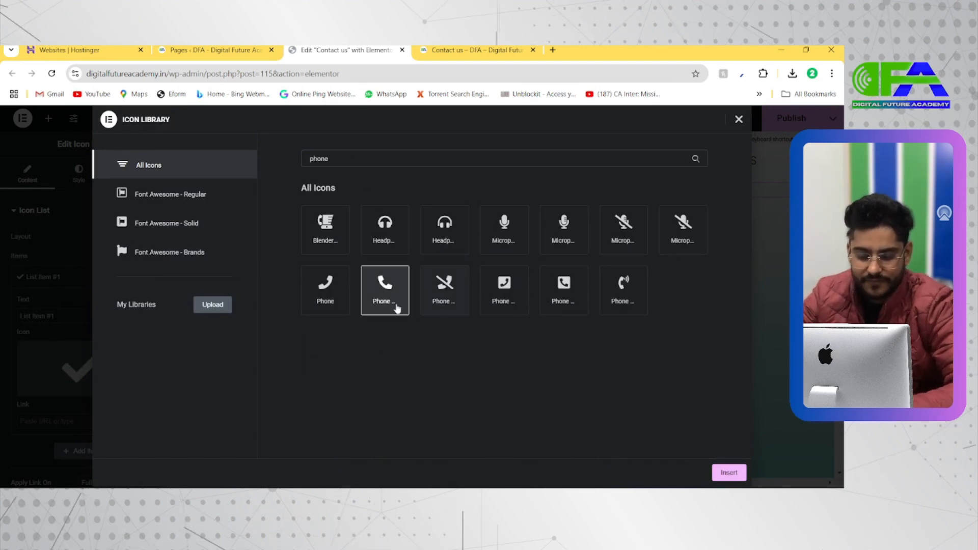
left_click(727, 472)
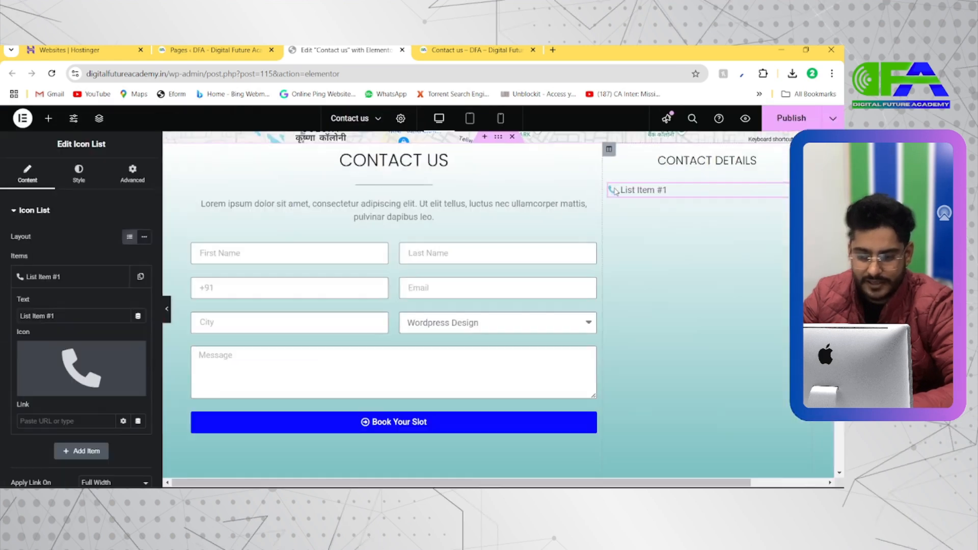
Replace the list item's text with the business phone number and link it to the same number using the tel: prefix.
scroll(75, 294, "down", 1)
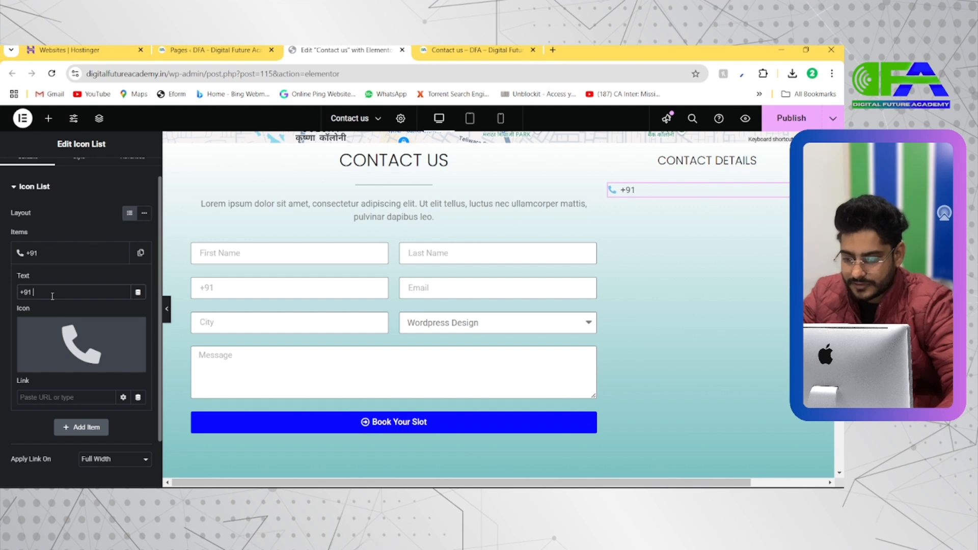
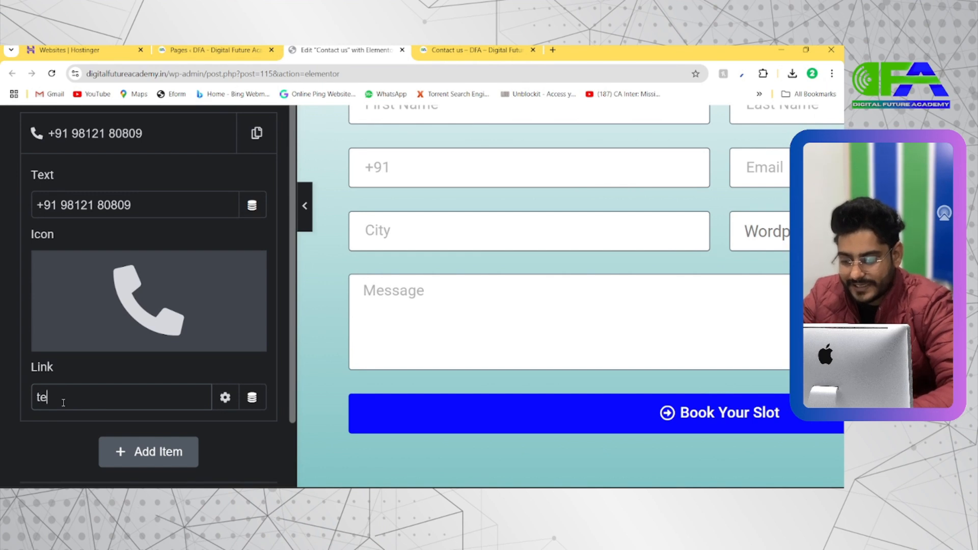
type(":")
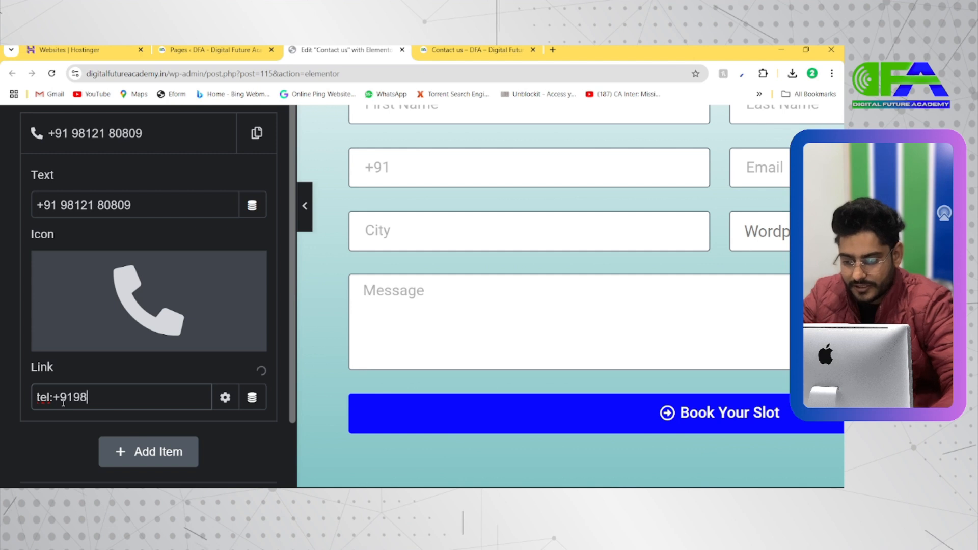
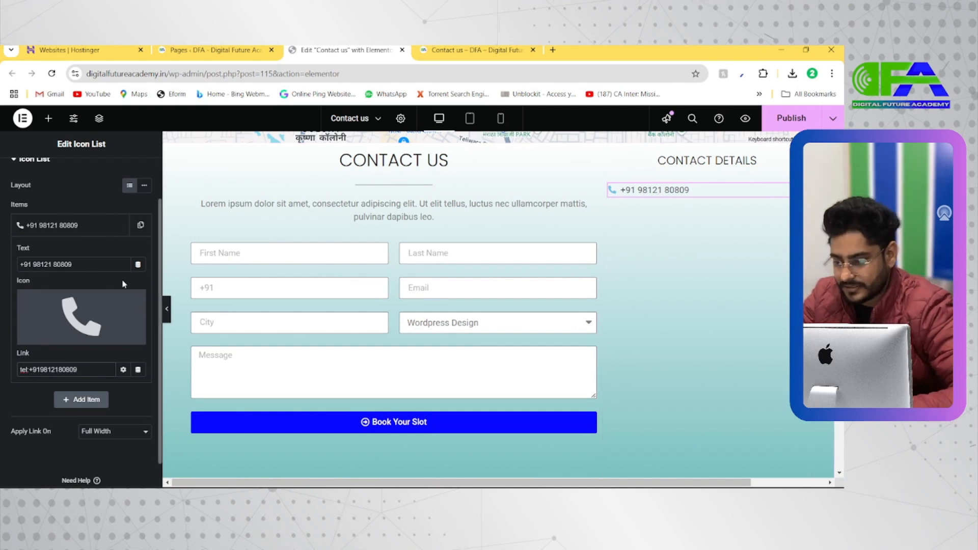
Set the icon list's space between items to 3 px and its icon to size 26 px with a 10 px gap.
scroll(60, 191, "up", 2)
left_click(66, 213)
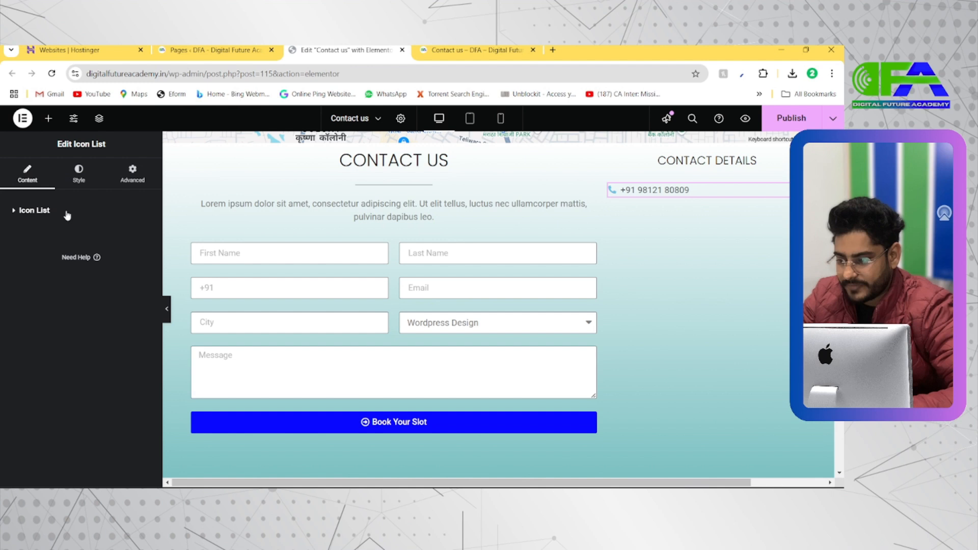
left_click(79, 174)
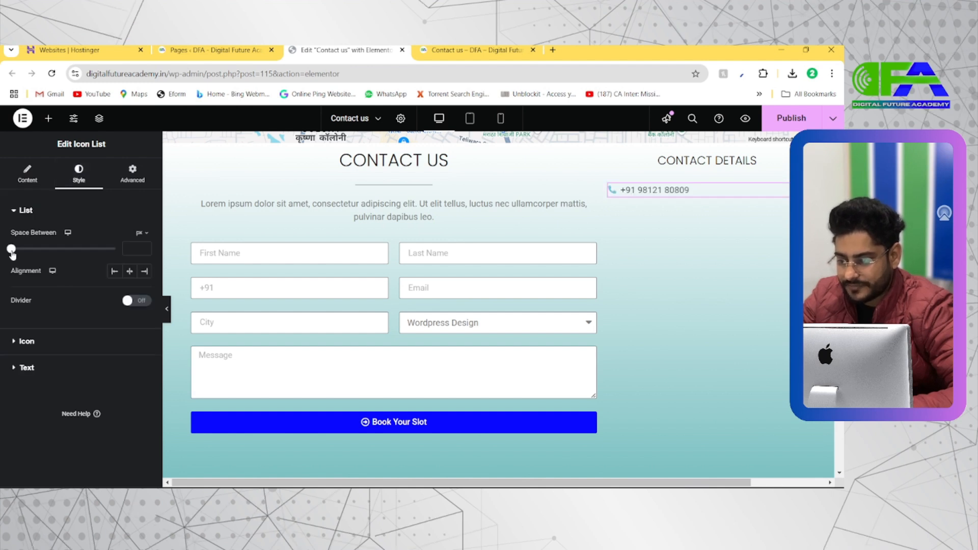
left_click_drag(12, 252, 80, 258)
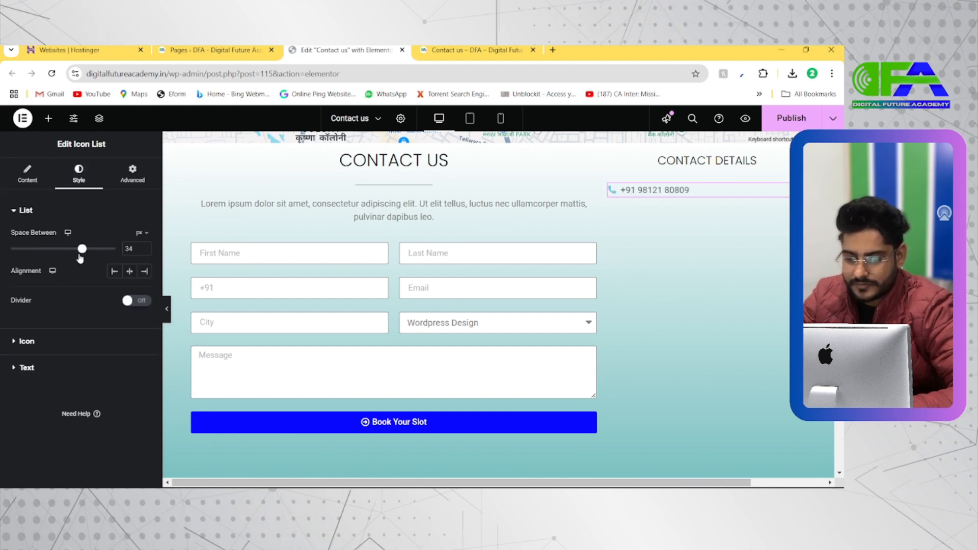
left_click(26, 341)
left_click_drag(20, 332, 34, 331)
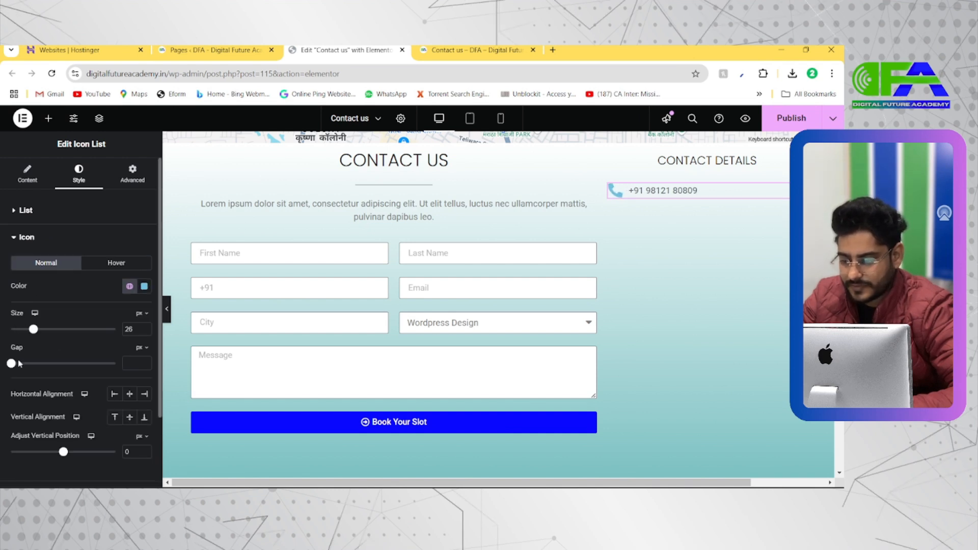
left_click_drag(11, 363, 36, 371)
Change the icon list text's font family to Poppins and enlarge the text slightly.
scroll(37, 372, "down", 2)
left_click(42, 410)
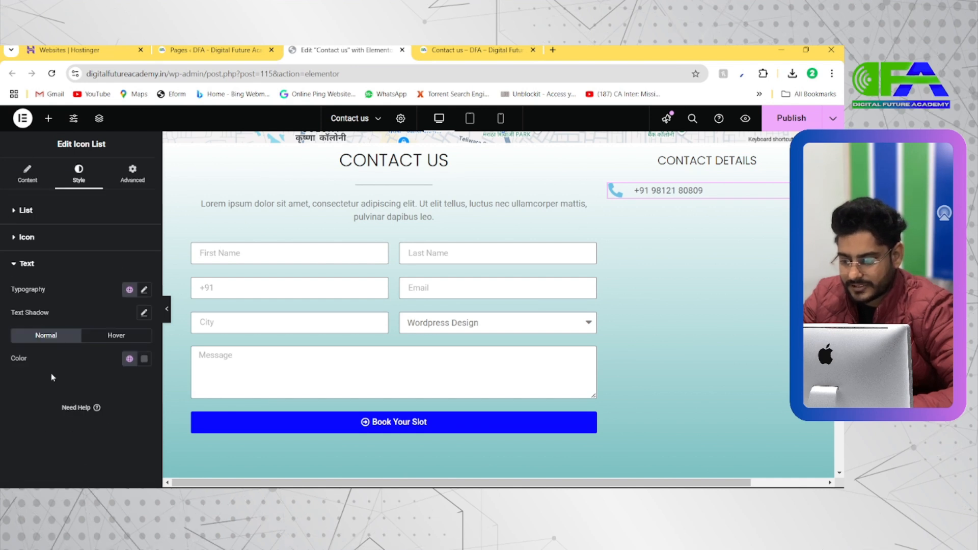
left_click(144, 290)
left_click(106, 346)
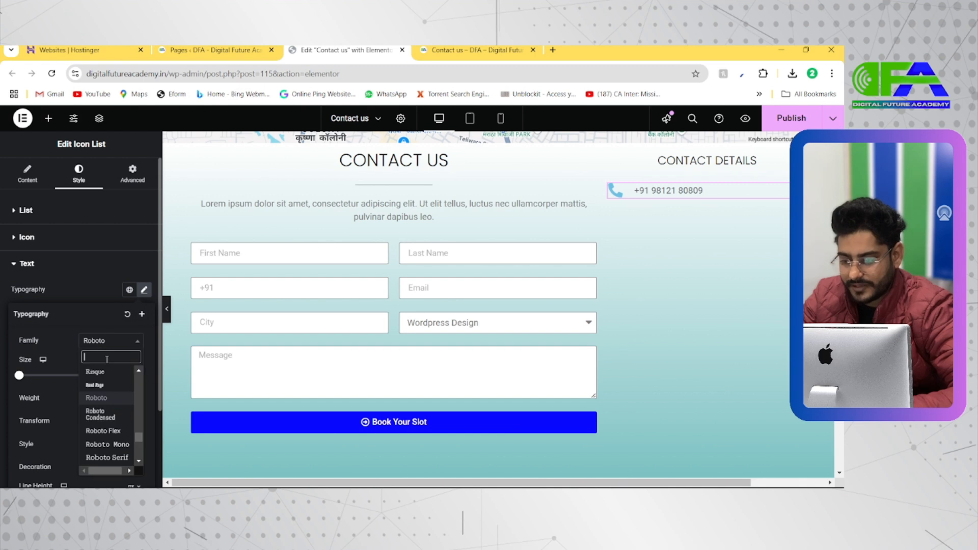
type("poppins")
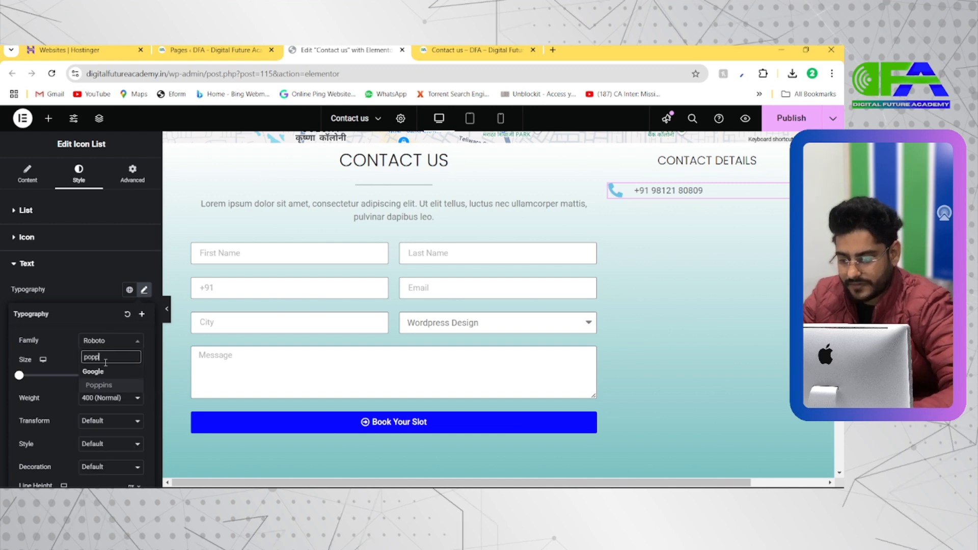
left_click(104, 386)
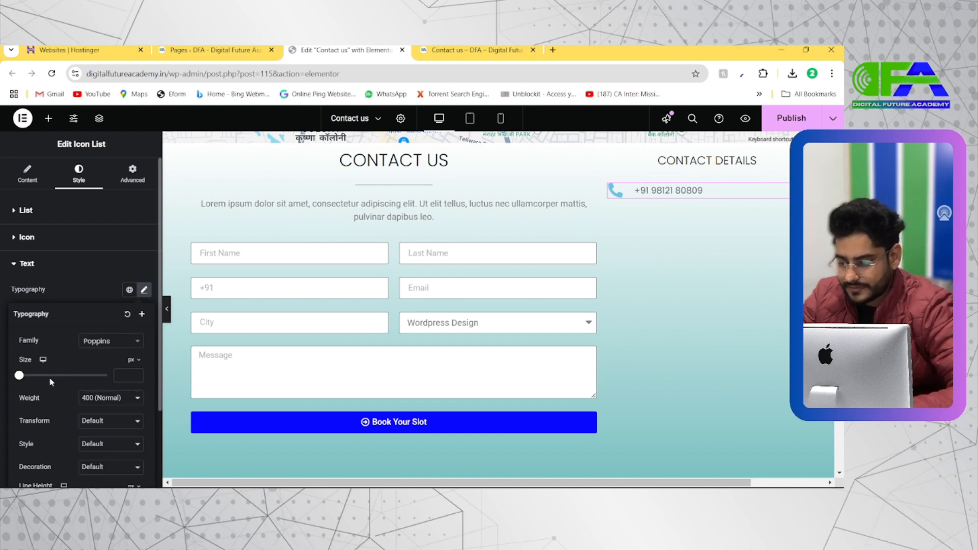
left_click_drag(22, 377, 30, 371)
Reduce the list icon's size to 16 px and set its horizontal alignment to center.
left_click(41, 240)
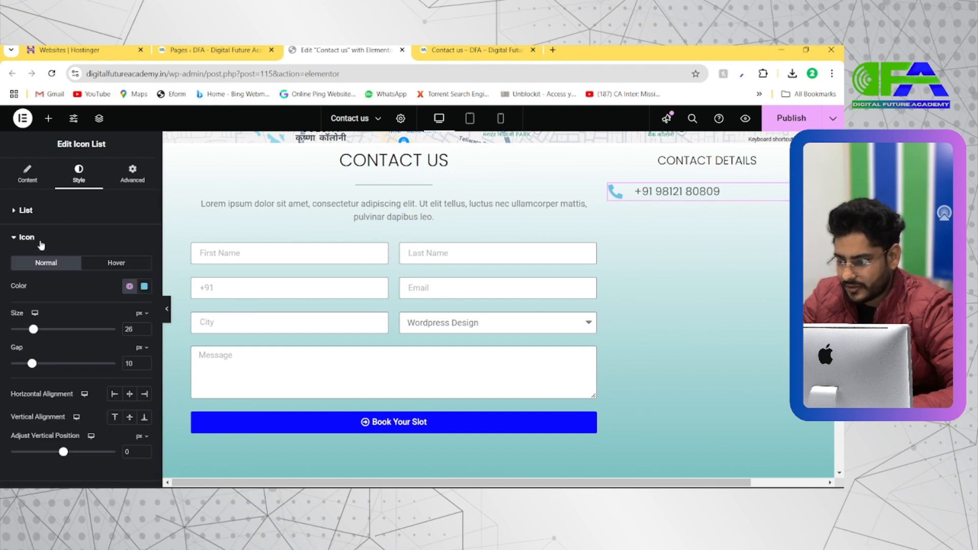
left_click_drag(32, 330, 24, 336)
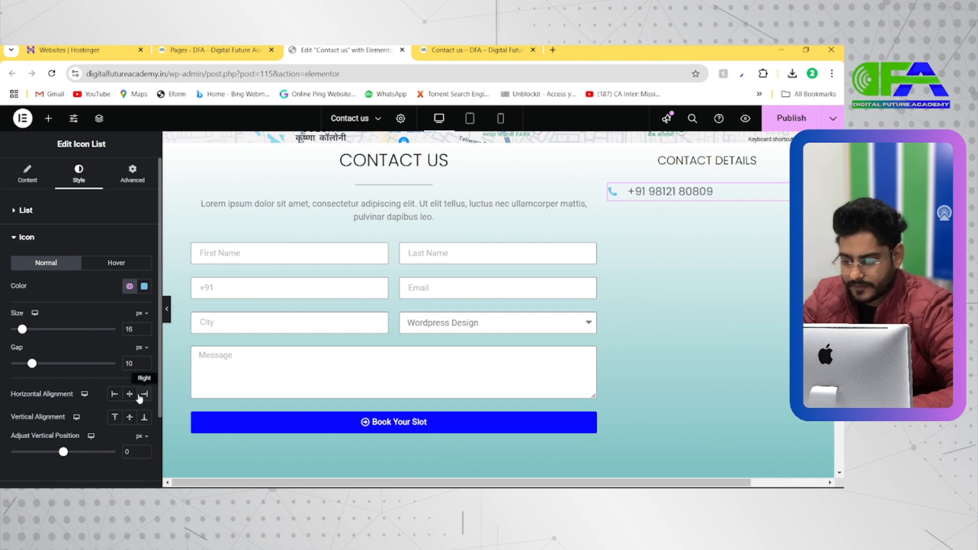
left_click(130, 394)
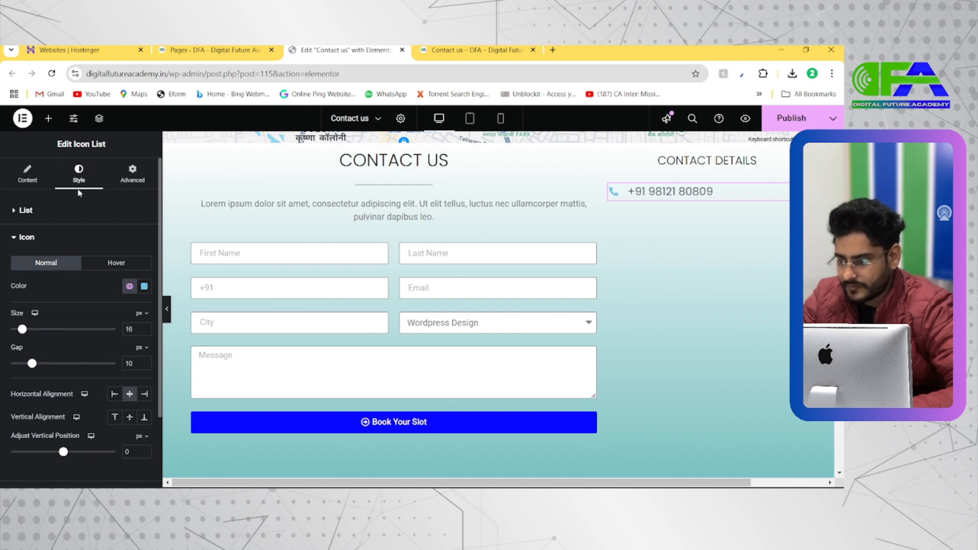
Center-align the whole icon list beneath the CONTACT DETAILS heading.
left_click(37, 182)
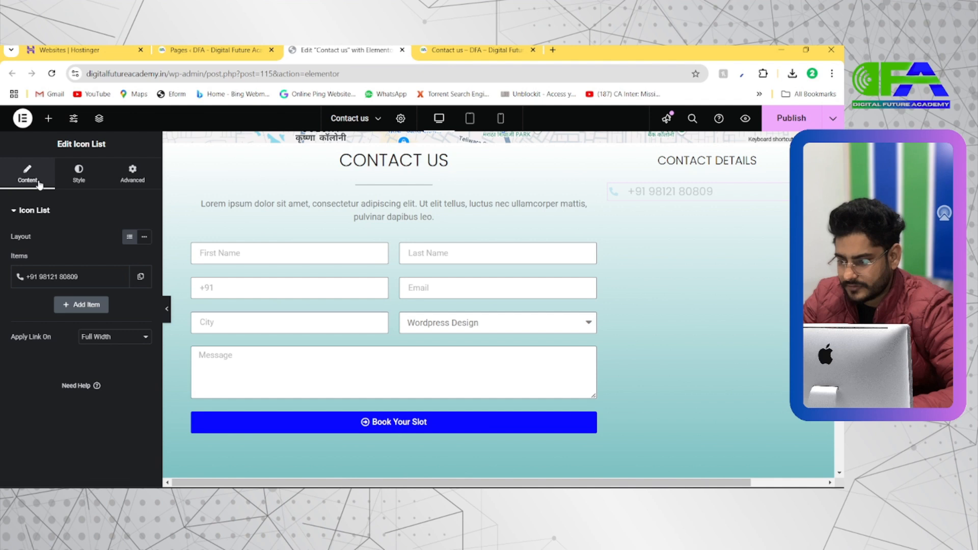
left_click(84, 185)
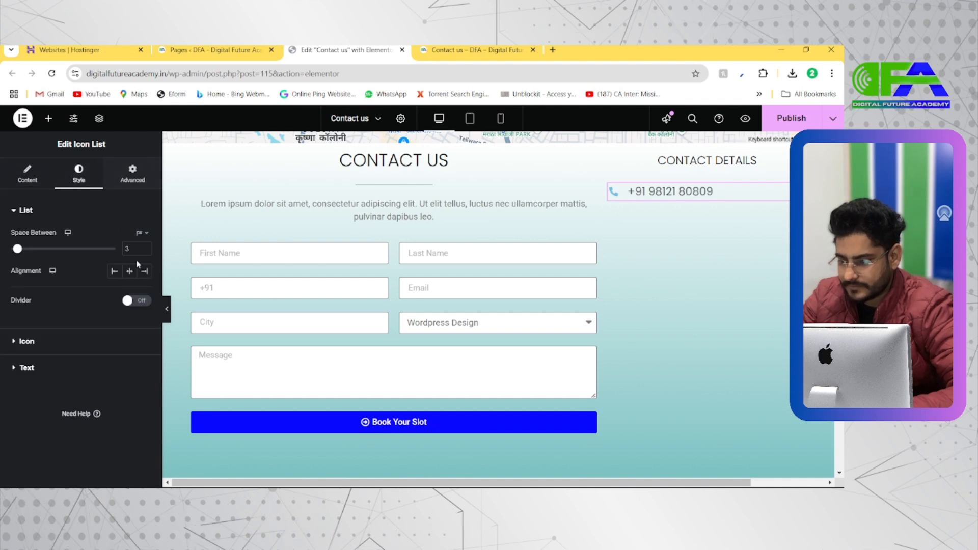
left_click(130, 272)
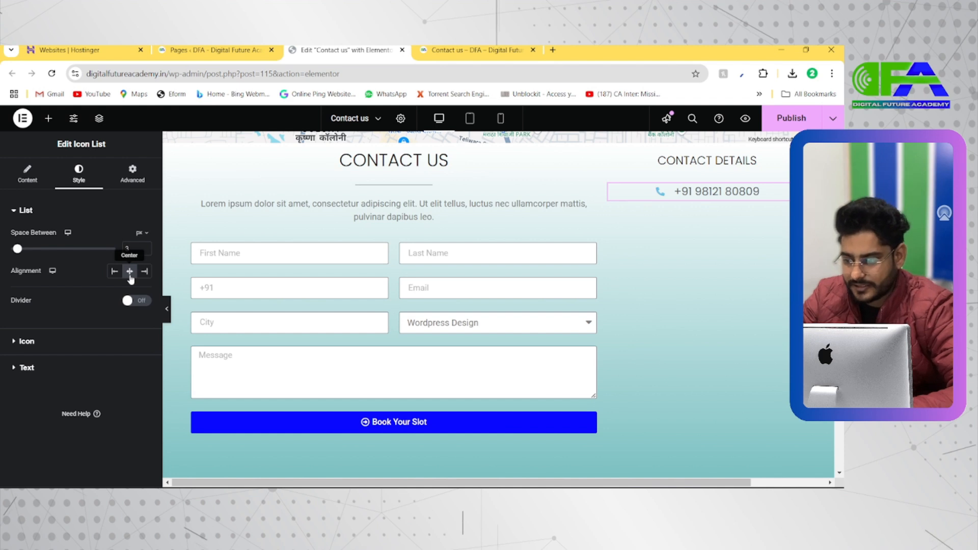
Add a second item below the phone number in the icon list and open the icon library for it.
left_click(29, 175)
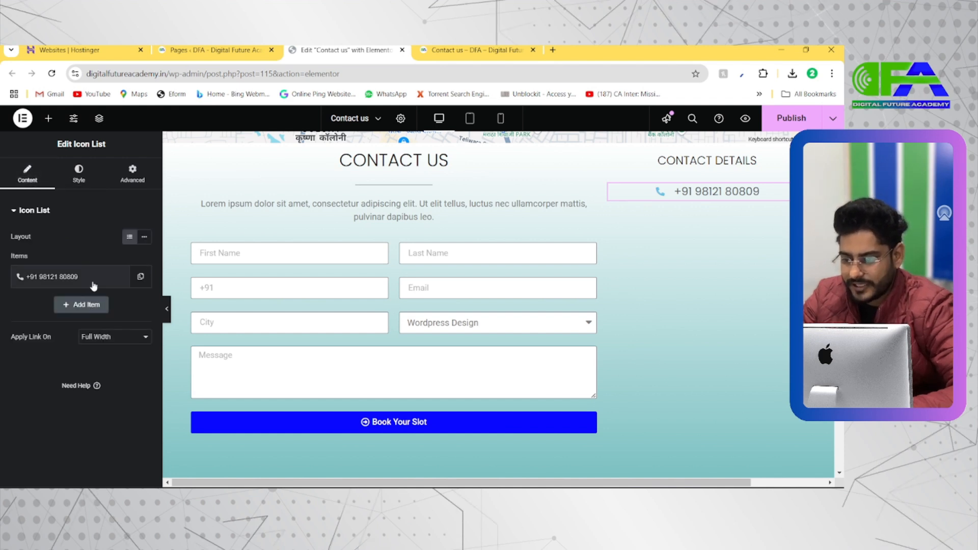
left_click(87, 306)
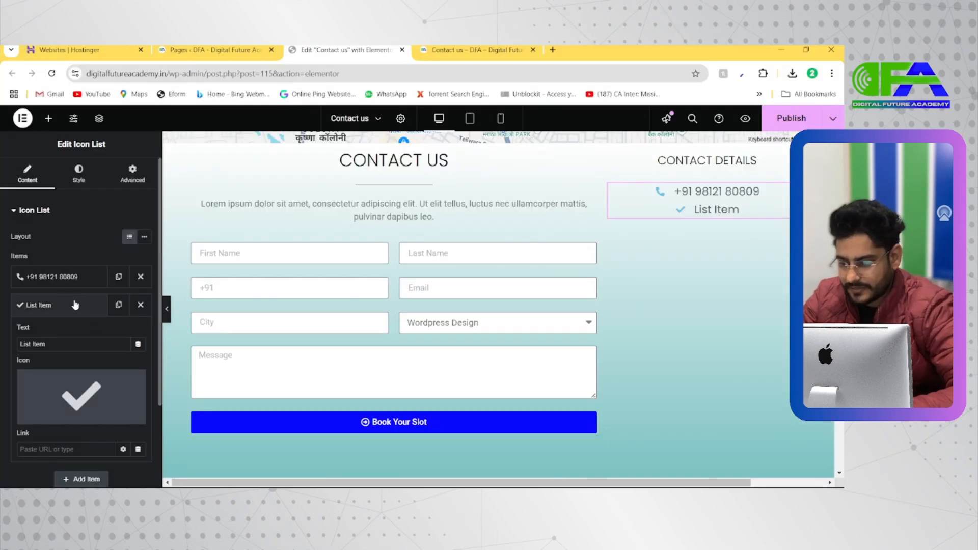
left_click(68, 306)
left_click(68, 306)
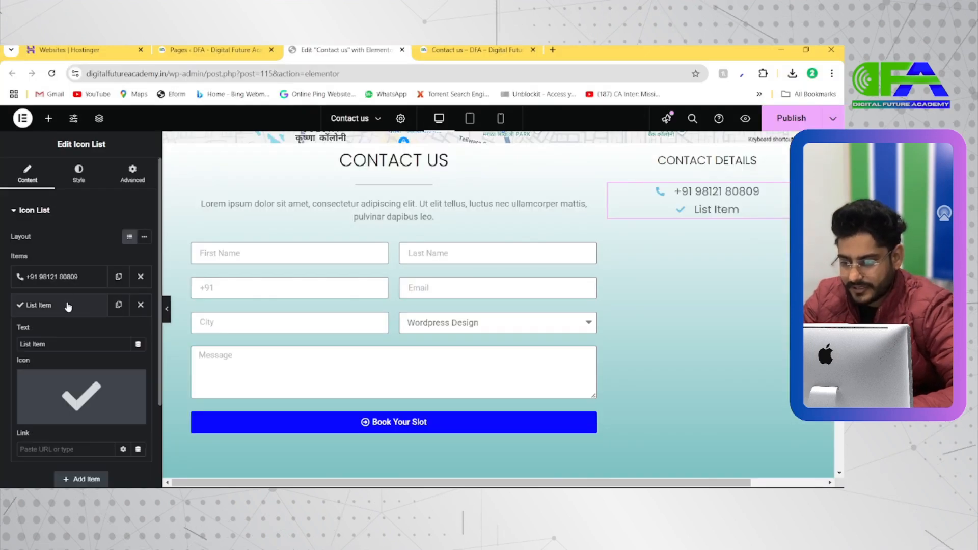
left_click(49, 416)
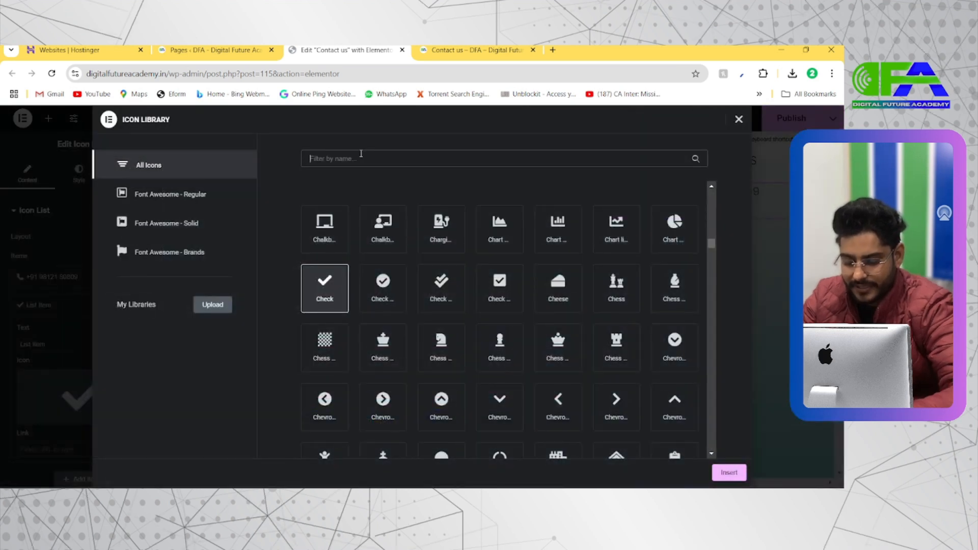
type("Af")
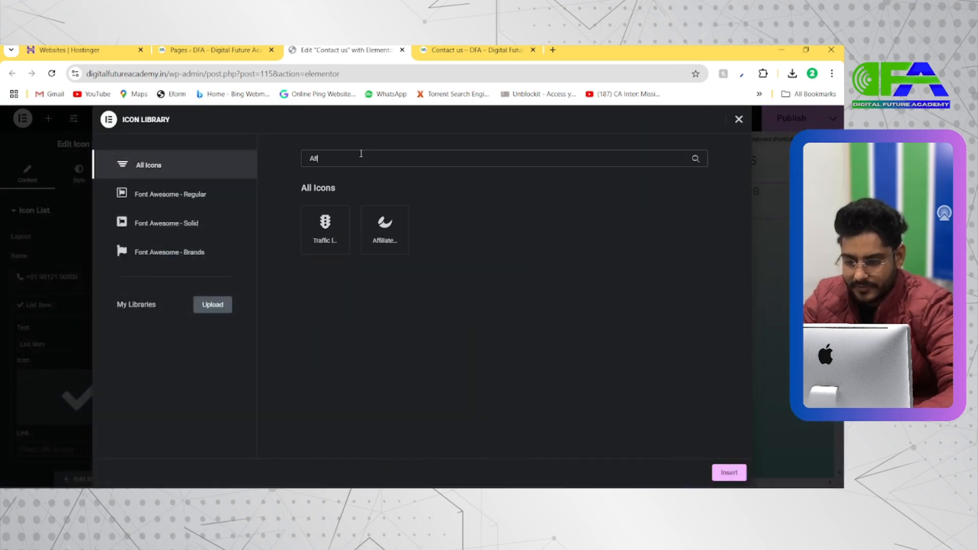
key("BackSpace")
type("dd")
key("BackSpace")
key("BackSpace")
key("BackSpace")
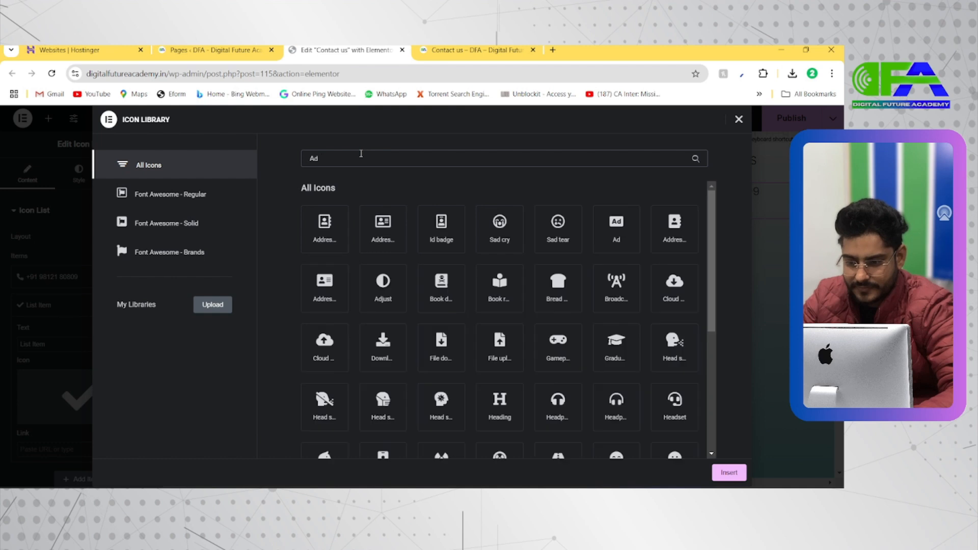
type("Pin")
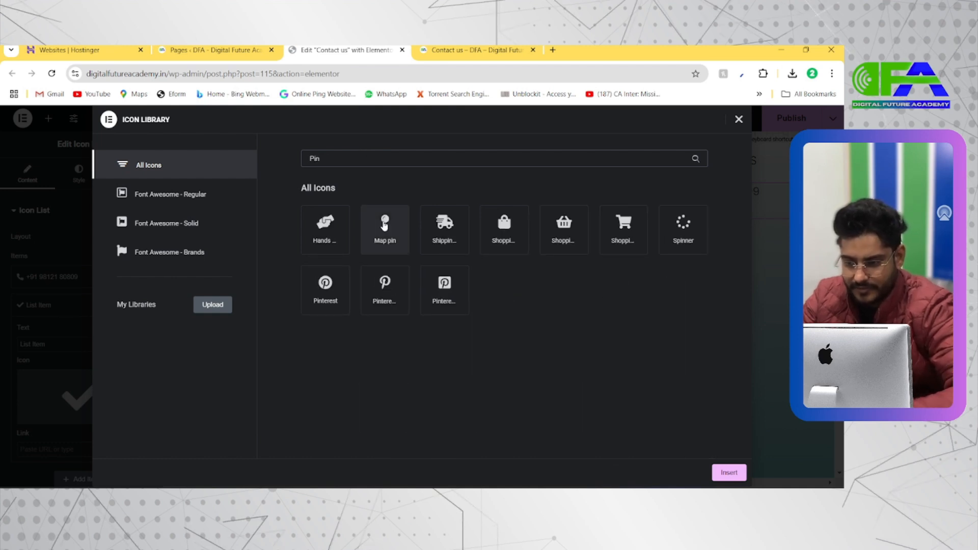
Search the icon library for "Direc" and insert the Directions icon for the second list item.
double_click(334, 159)
type("Dire")
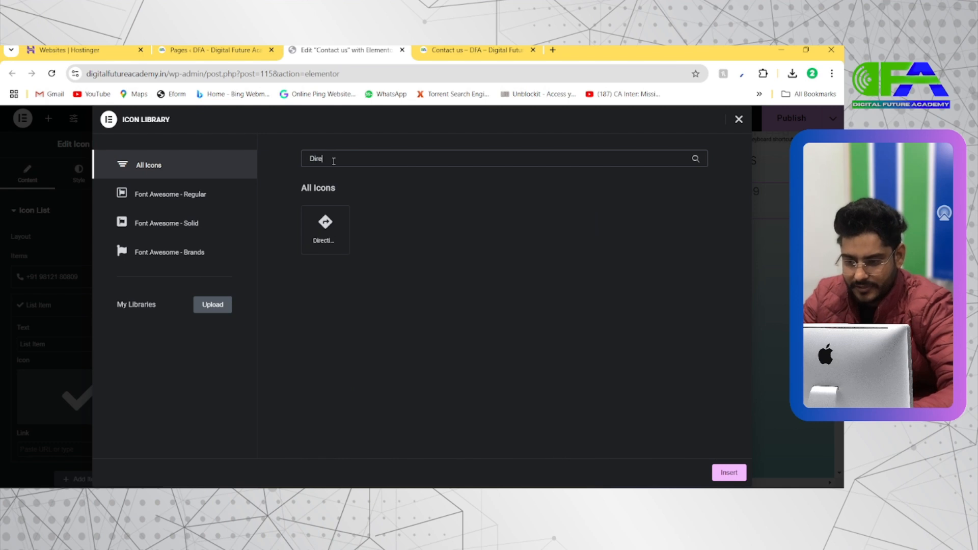
type("c")
left_click(325, 226)
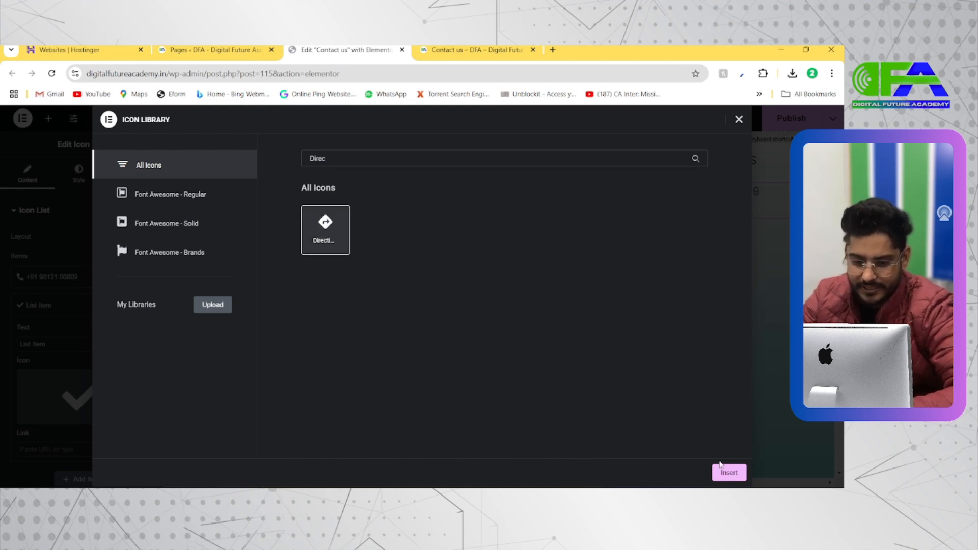
left_click(723, 472)
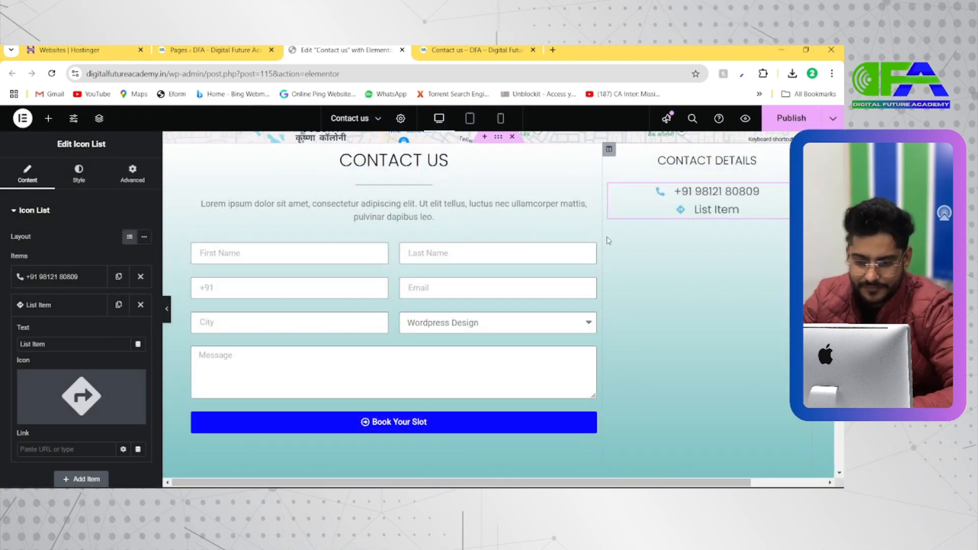
Replace the second list item's placeholder text with the business's street address and city.
left_click(74, 342)
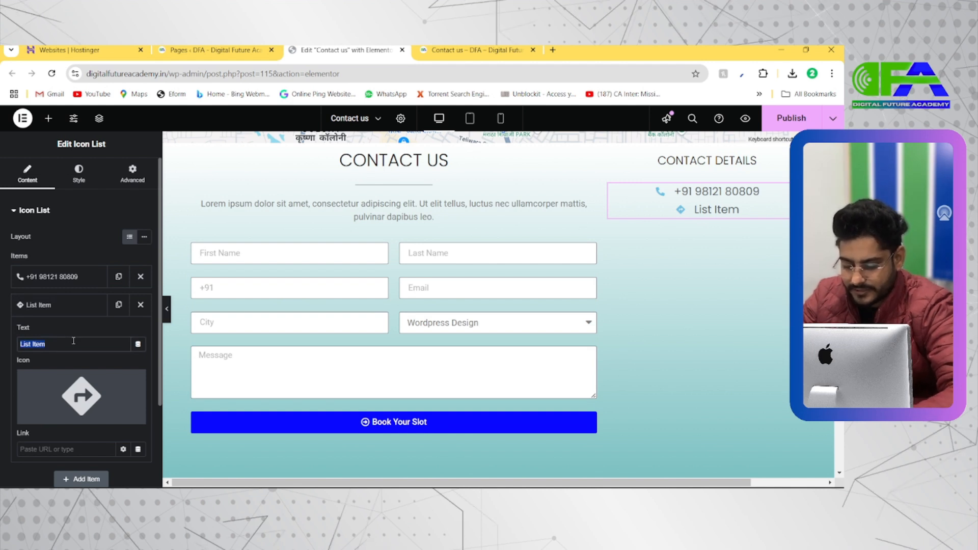
type("Rohtak G")
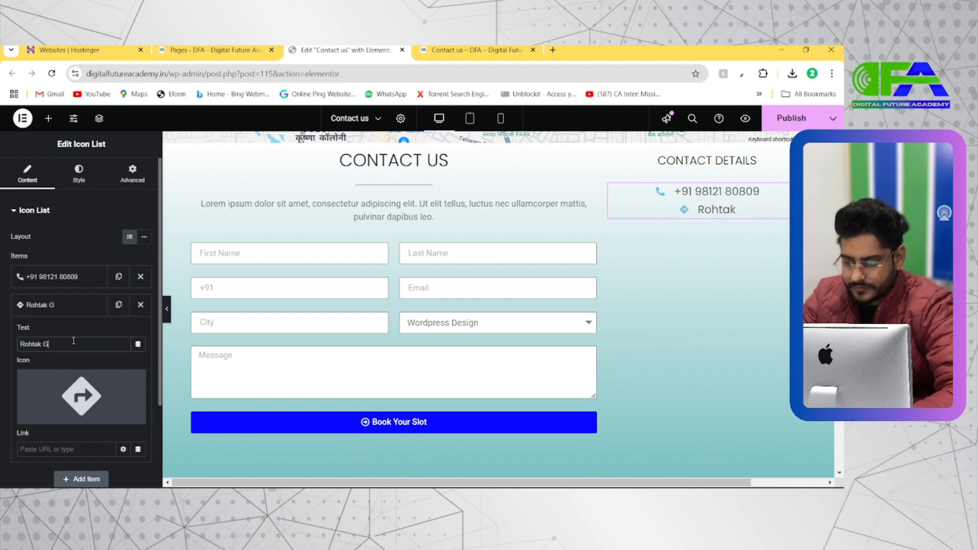
type("ate,")
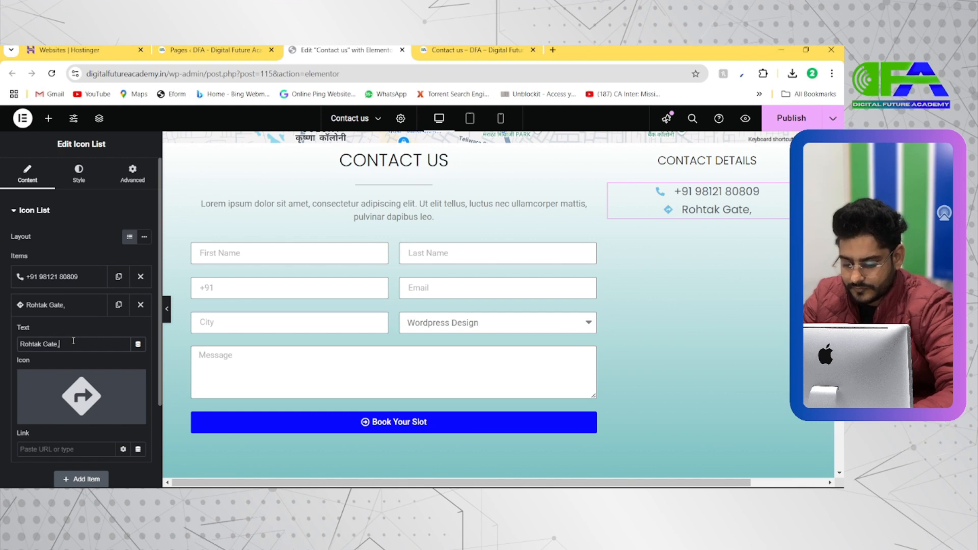
type(" Bhiwani")
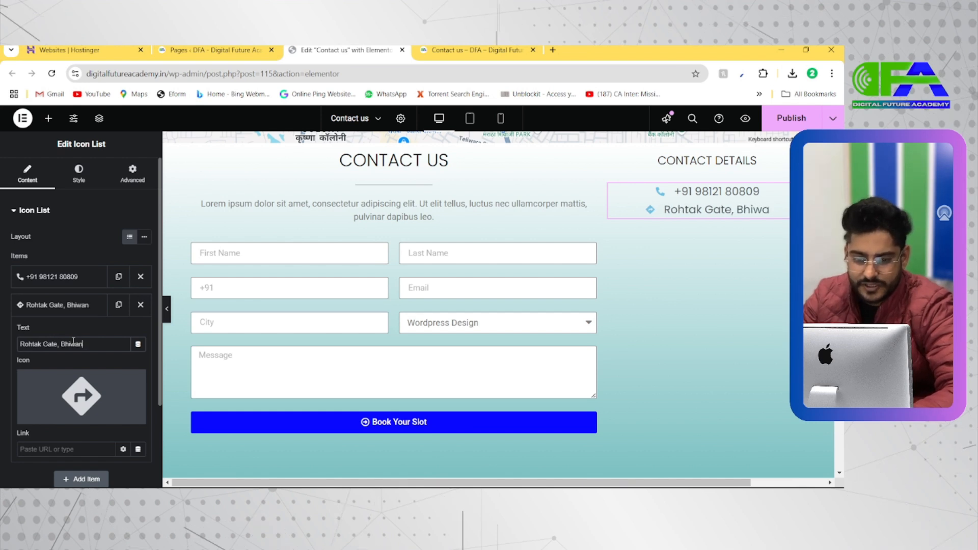
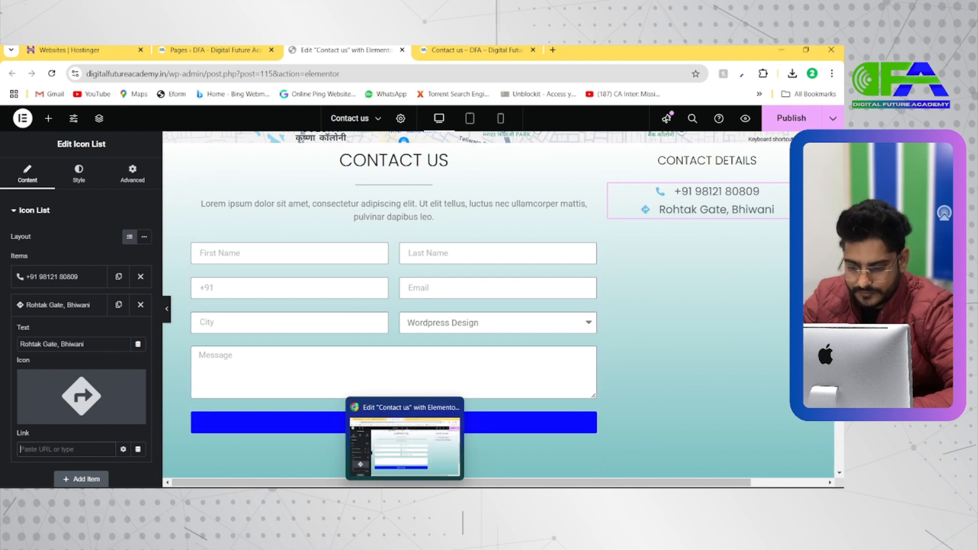
Open the Digital Future Academy business listing on Google in a new tab and copy the share link of its Maps directions.
left_click(404, 498)
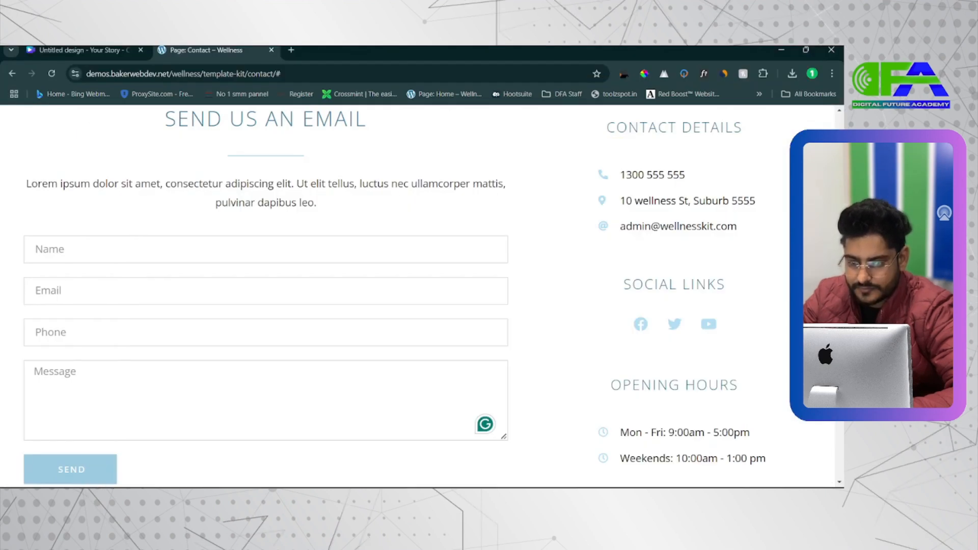
left_click(405, 498)
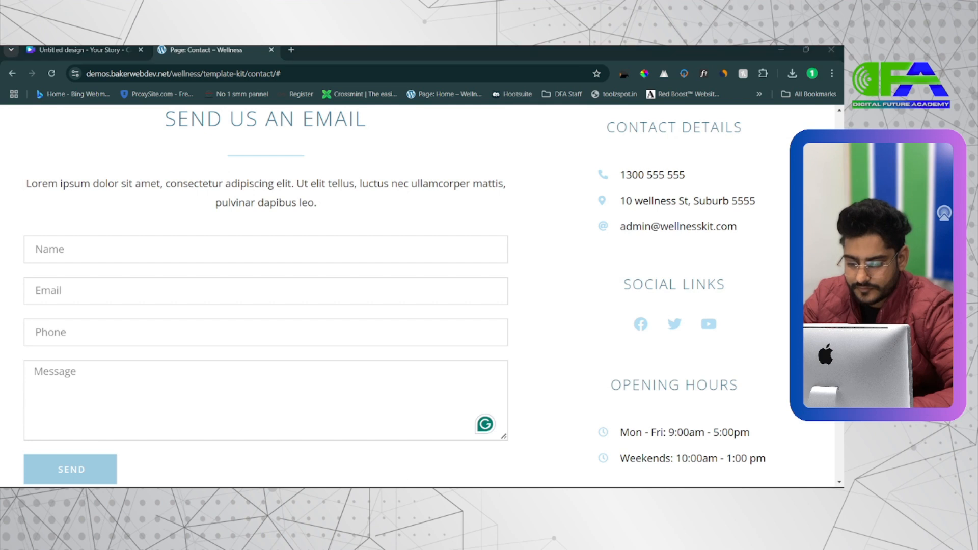
left_click(553, 50)
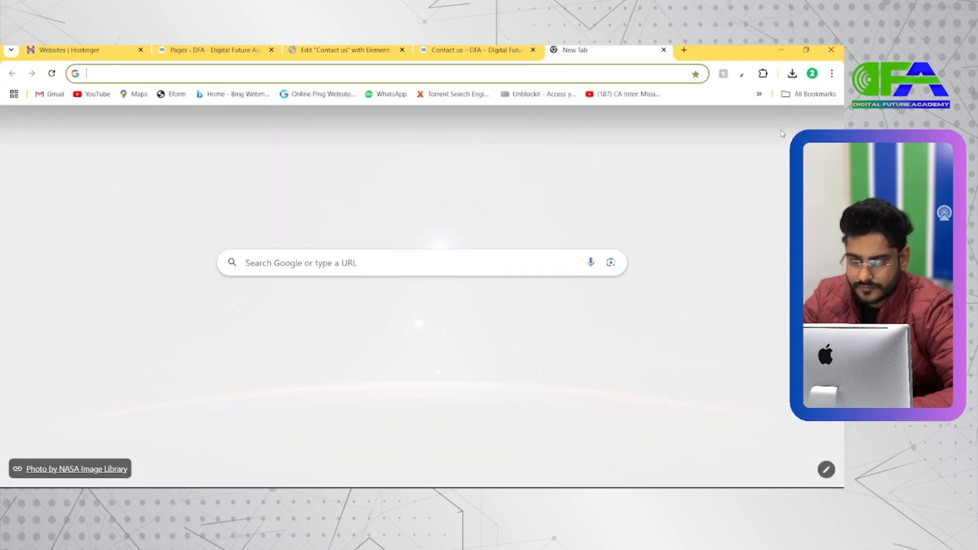
left_click(799, 123)
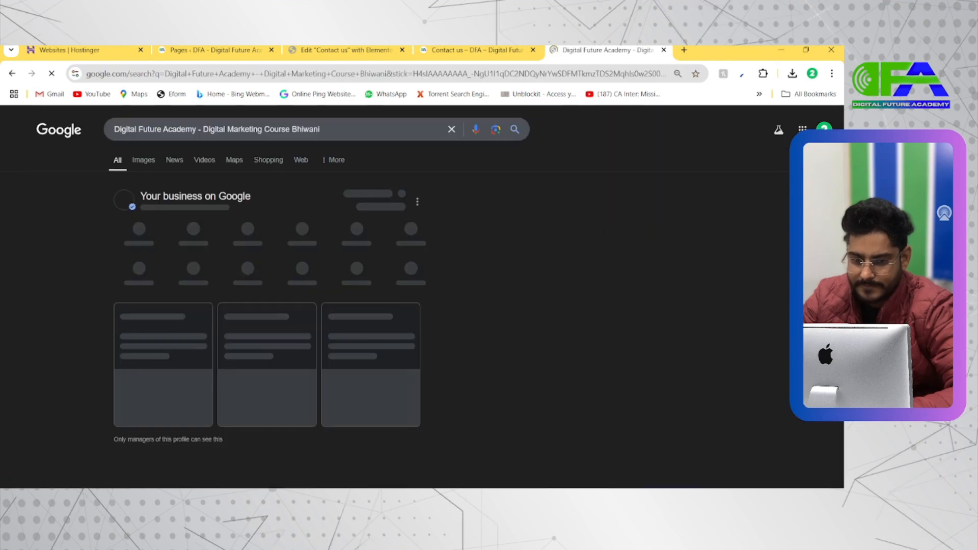
scroll(622, 326, "down", 1)
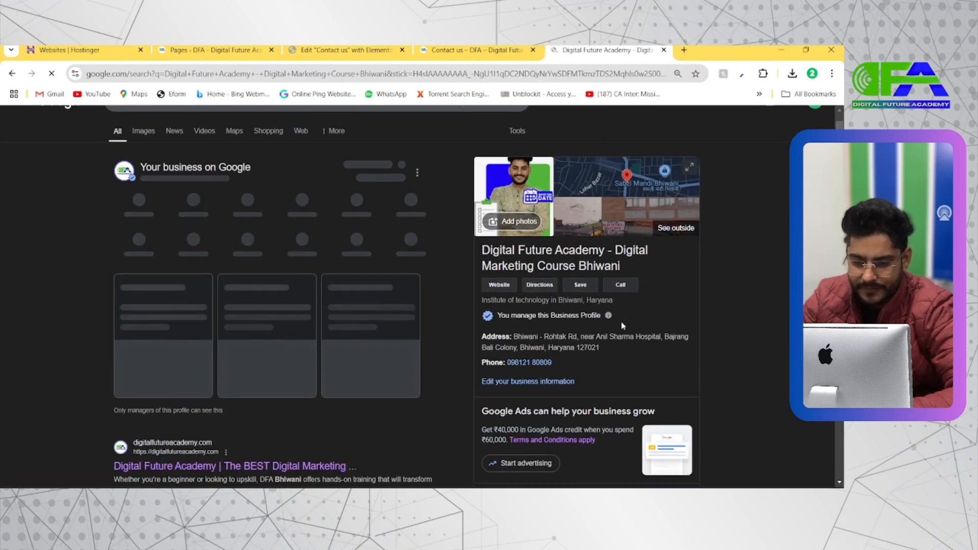
left_click(540, 287)
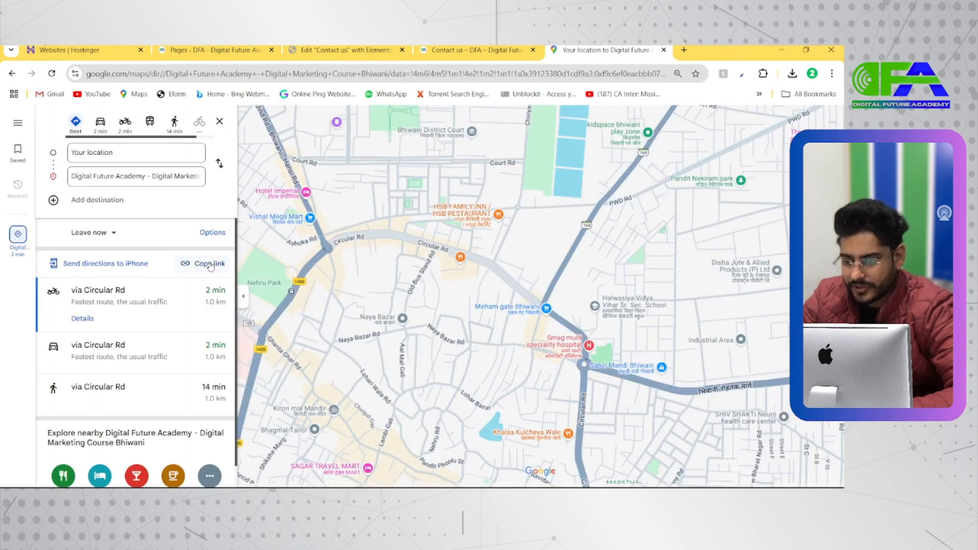
left_click(210, 265)
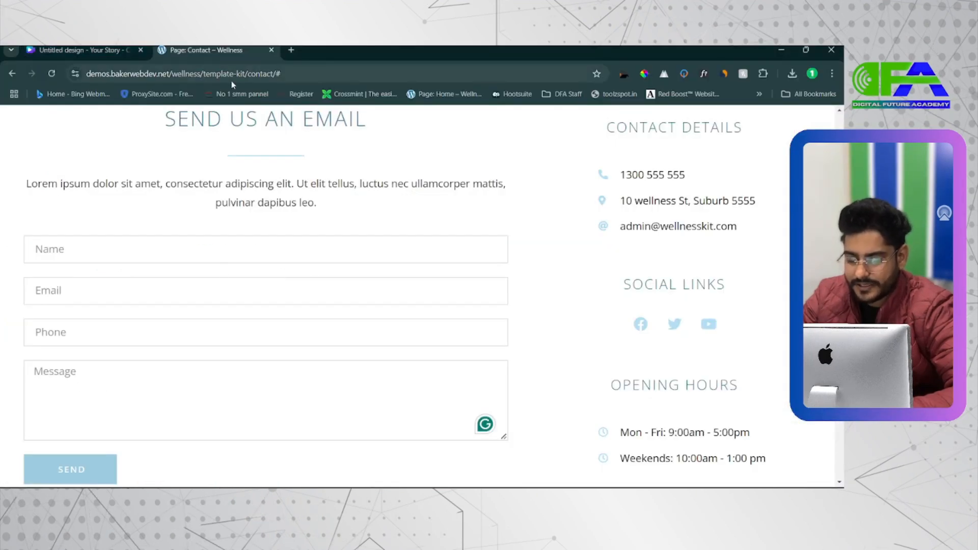
Return to the Elementor editor and paste the copied Maps link as the link of the address item in the icon list.
key("alt+Tab")
key("alt+Tab")
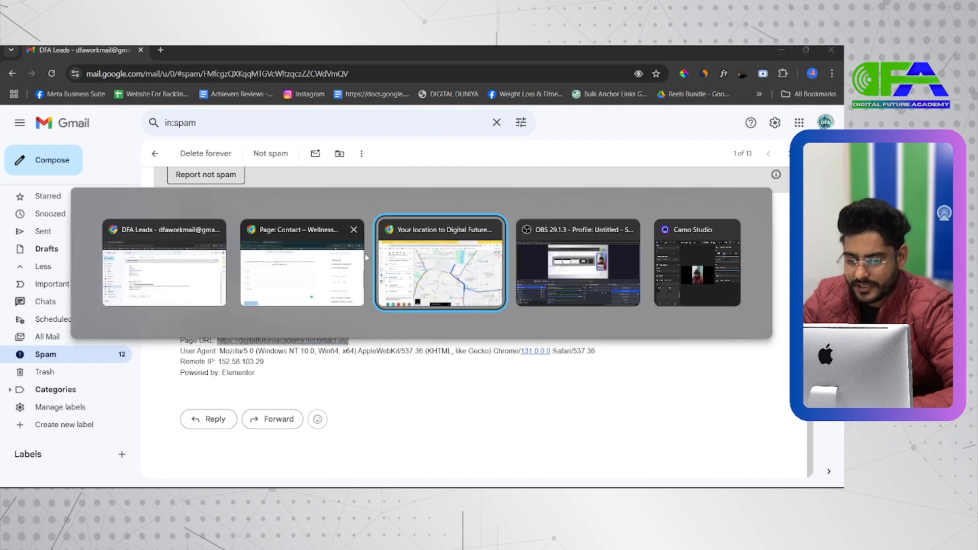
left_click(346, 50)
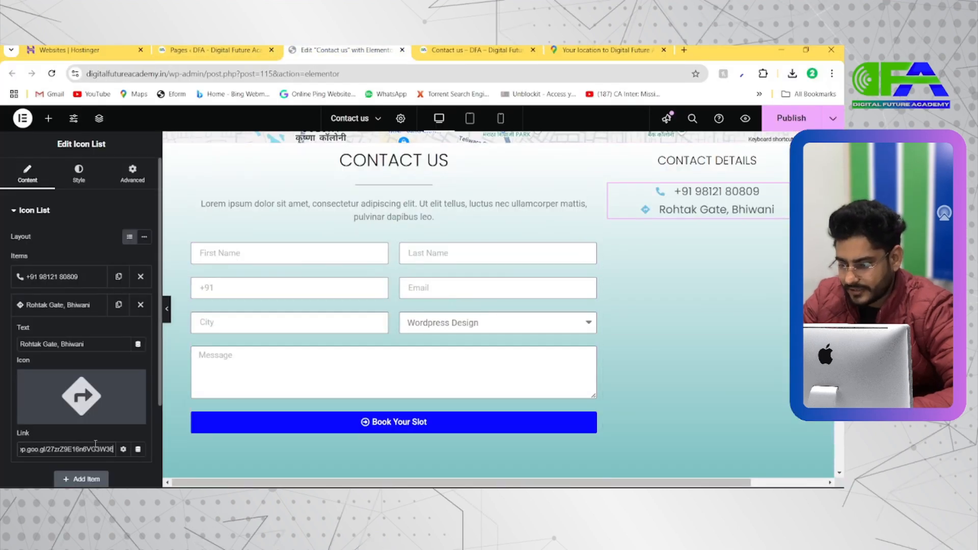
scroll(80, 452, "up", 3)
scroll(81, 453, "down", 3)
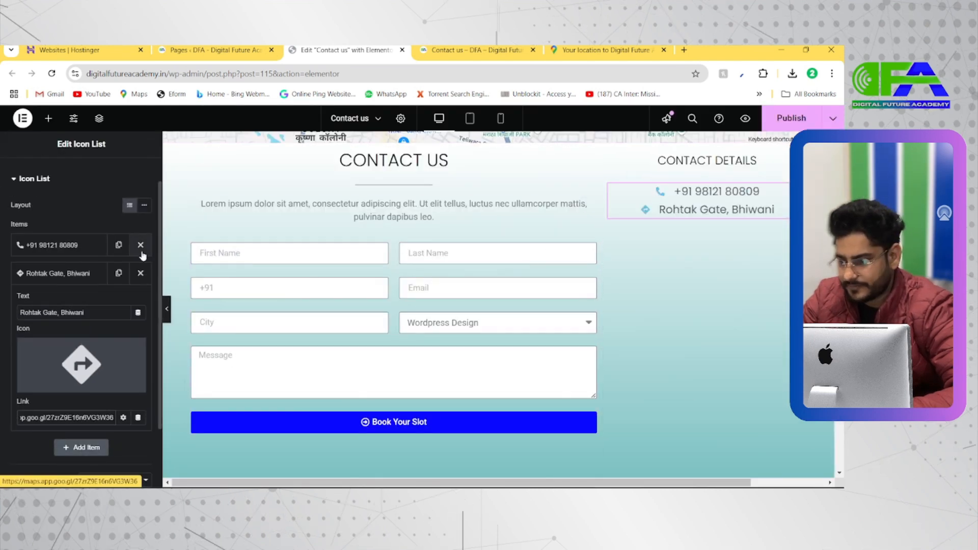
Left-align the icon list beneath the CONTACT DETAILS heading.
scroll(65, 195, "up", 2)
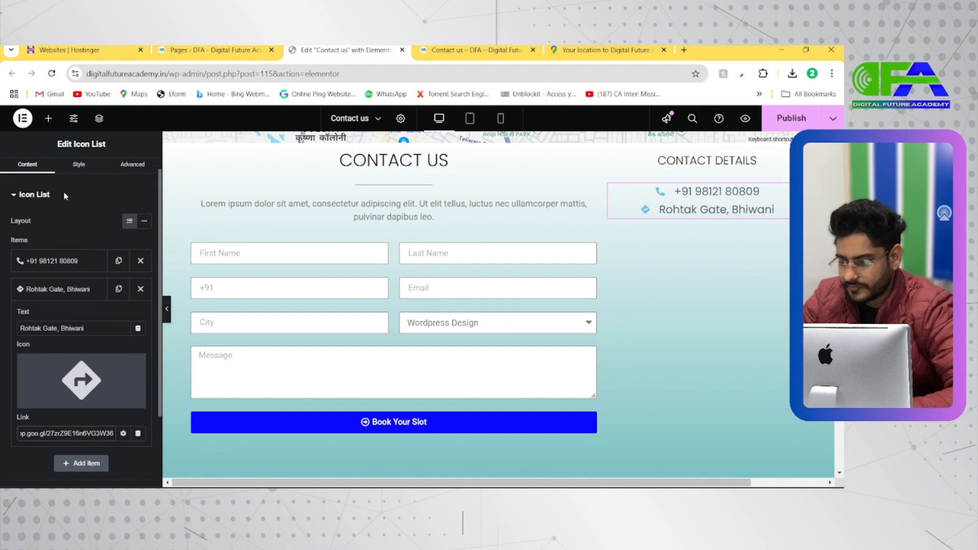
scroll(63, 191, "down", 3)
scroll(63, 191, "up", 3)
left_click(78, 173)
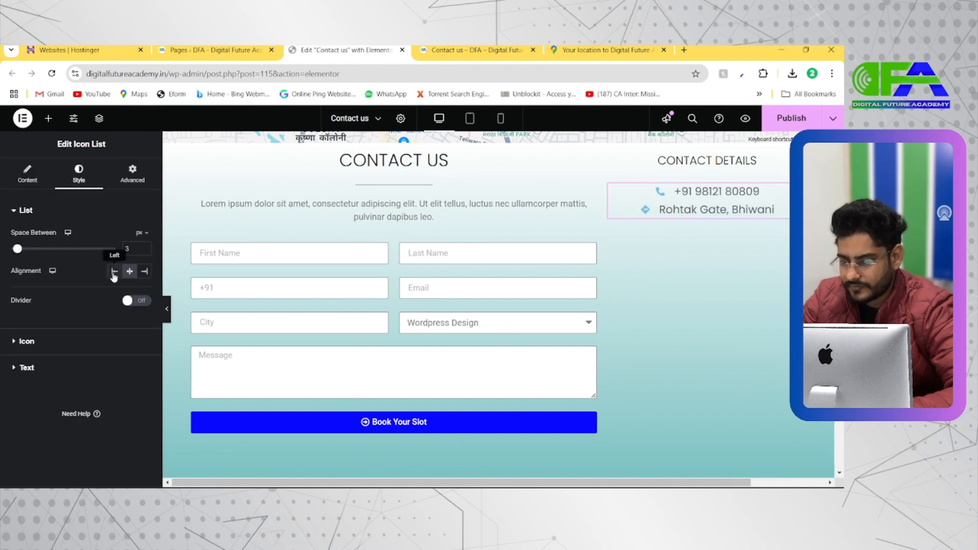
left_click(115, 271)
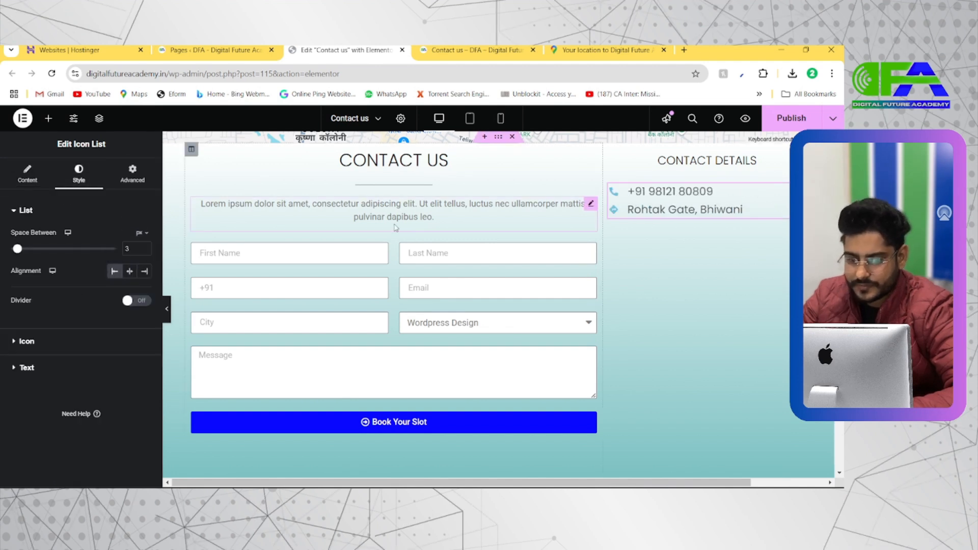
Duplicate the address item in the icon list and clear the link of the new third item.
left_click(29, 176)
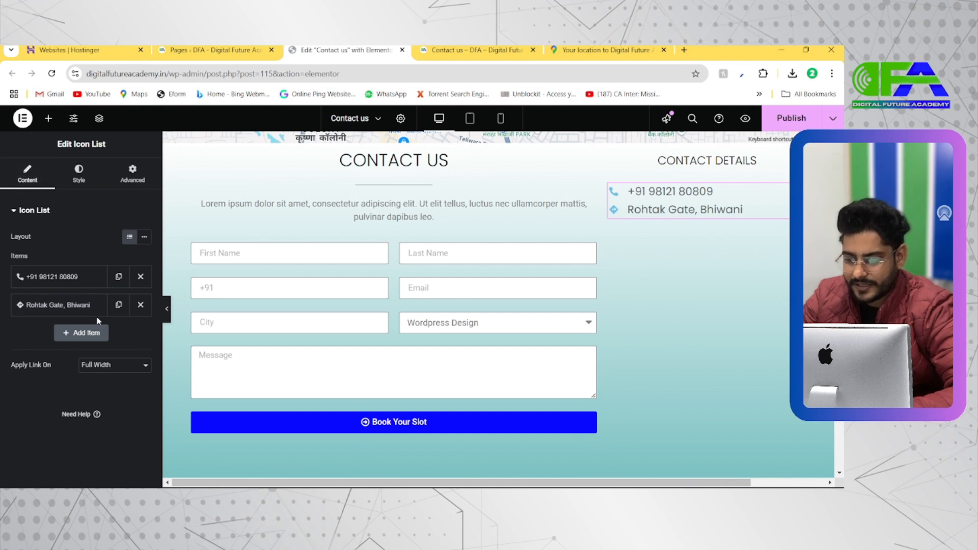
key("alt+Tab")
key("alt+Tab")
key("alt+Tab")
key("alt+Tab")
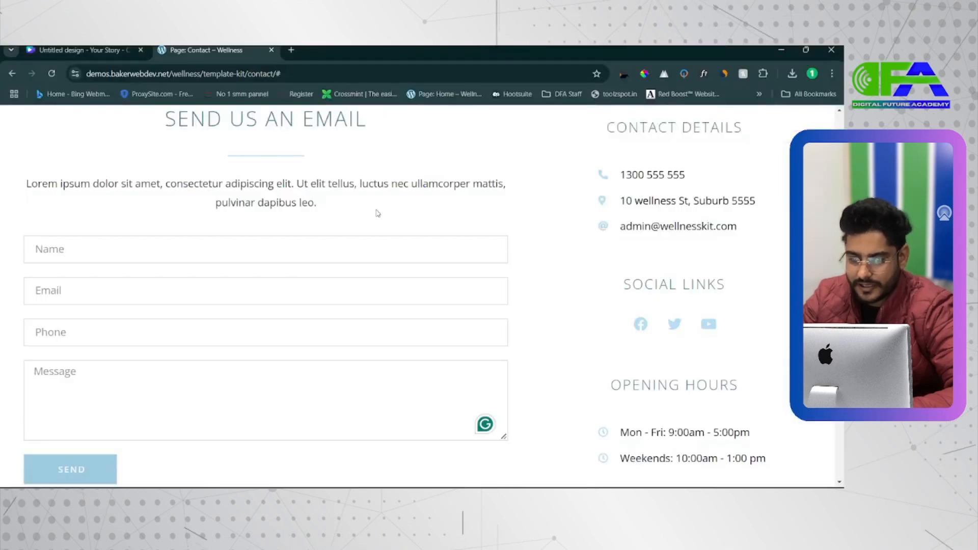
key("alt+Tab")
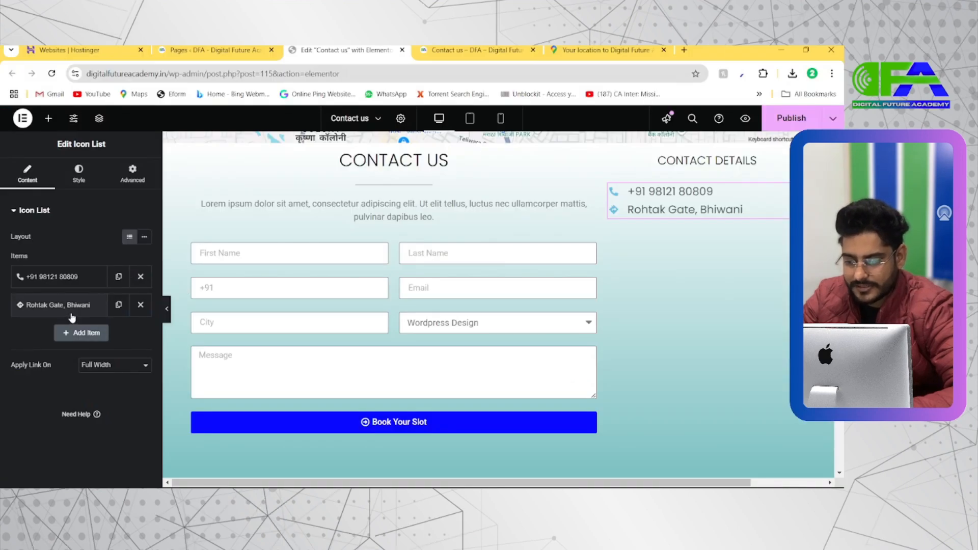
left_click(119, 305)
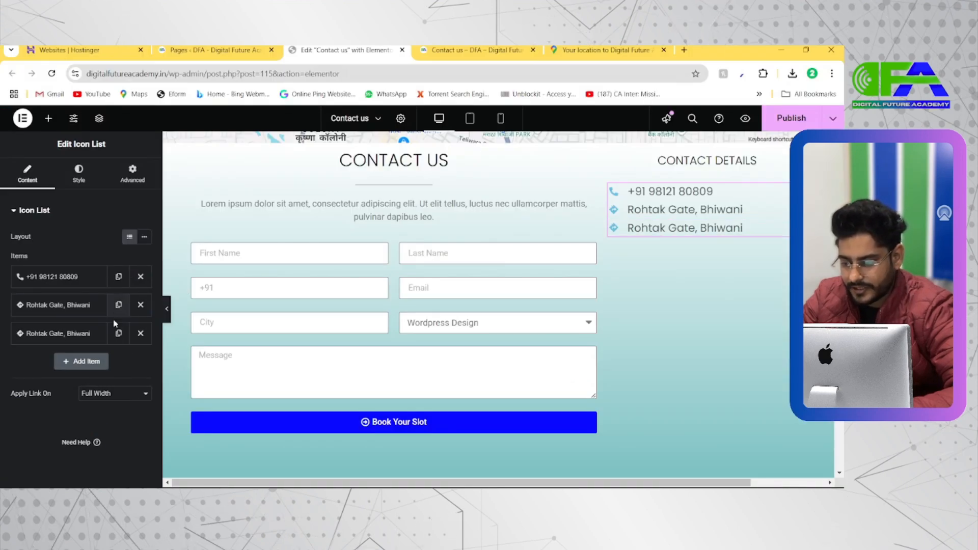
left_click(102, 333)
scroll(107, 453, "down", 1)
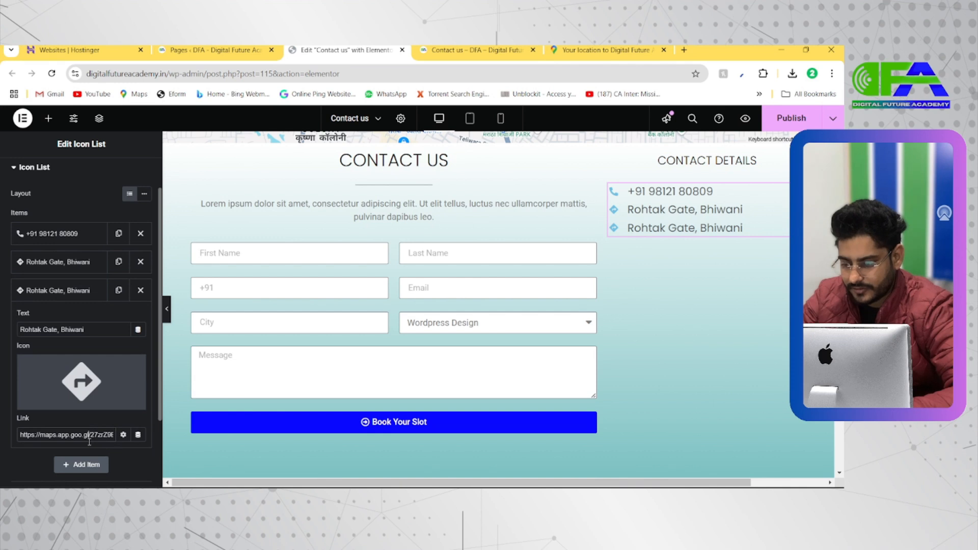
key("BackSpace")
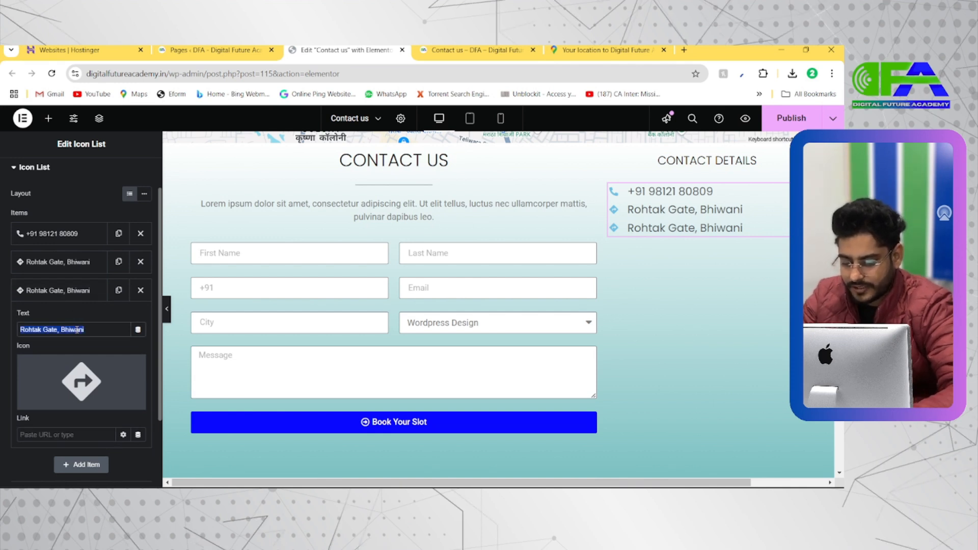
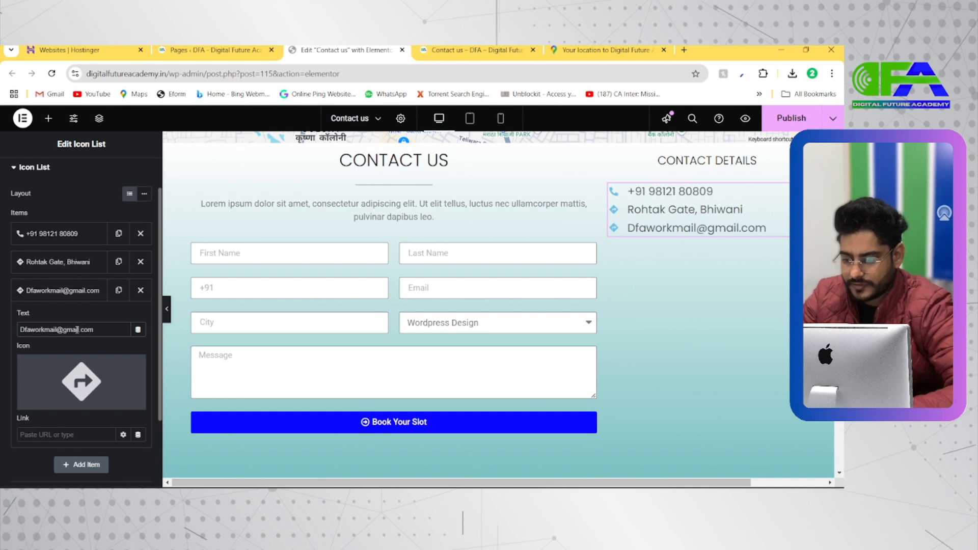
Replace the third list item's text with the business's e-mail address.
left_click(83, 292)
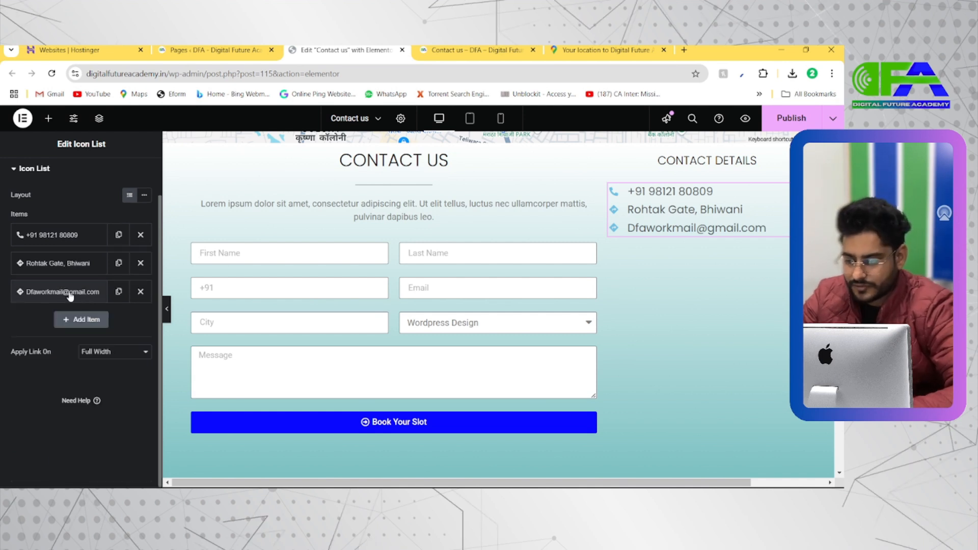
Search the icon library for "mail" and insert the Mail bulk icon for the third list item.
left_click(77, 292)
left_click(74, 377)
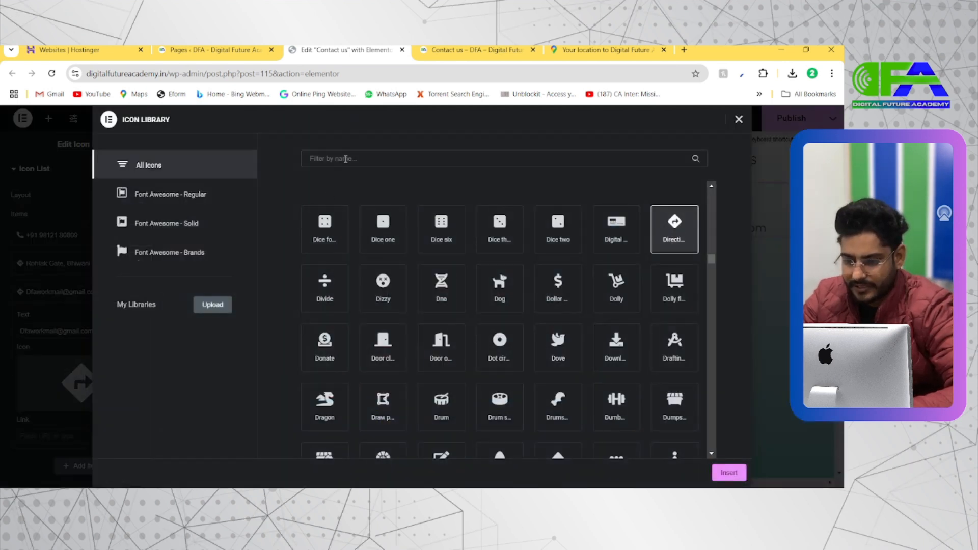
type("m")
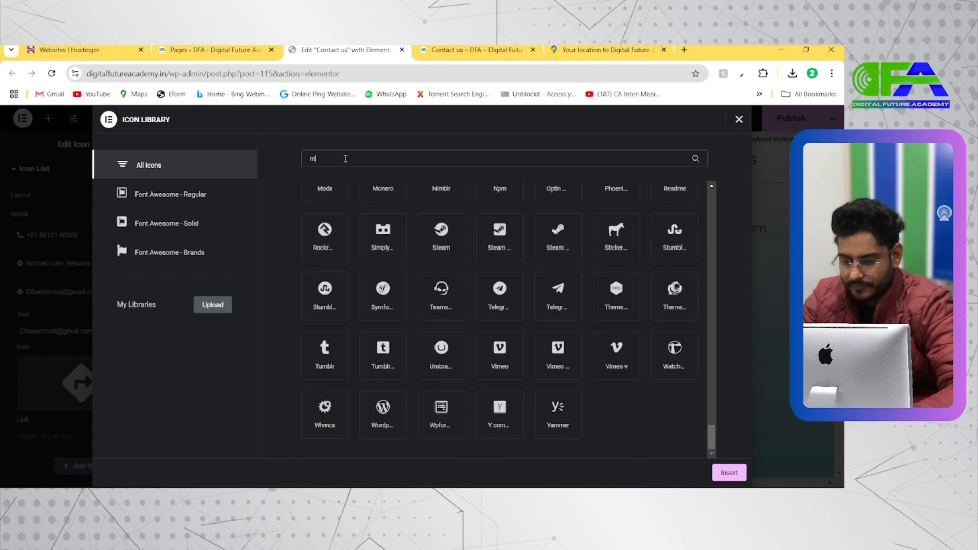
type("ail")
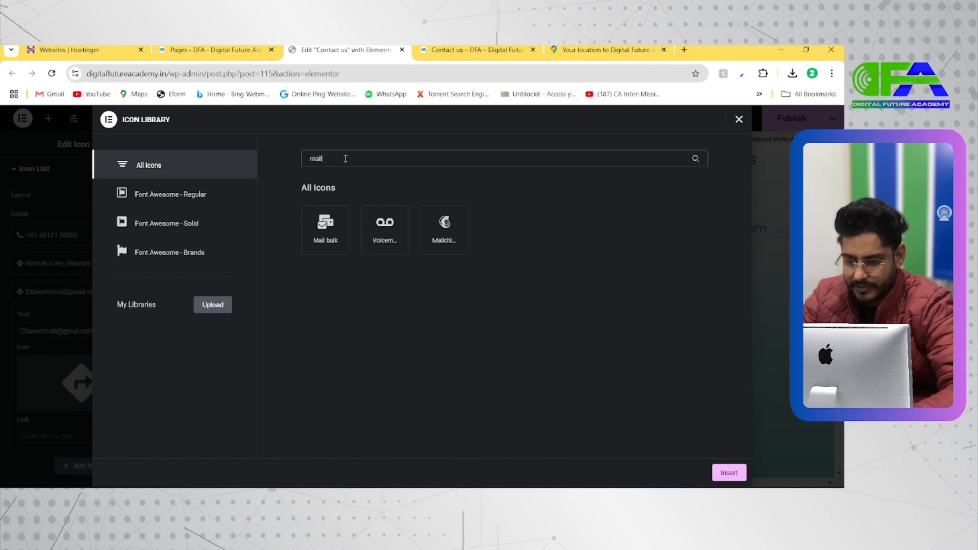
left_click(326, 232)
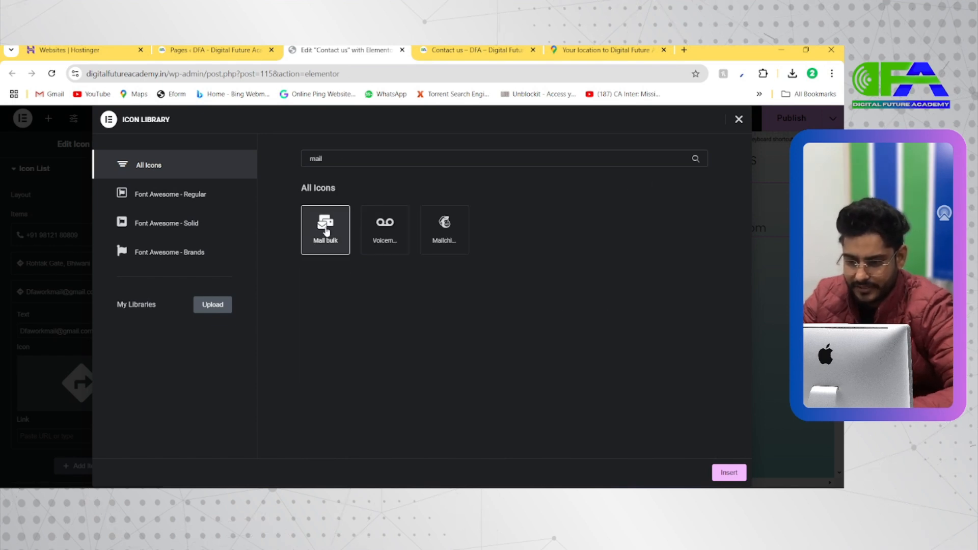
left_click(734, 472)
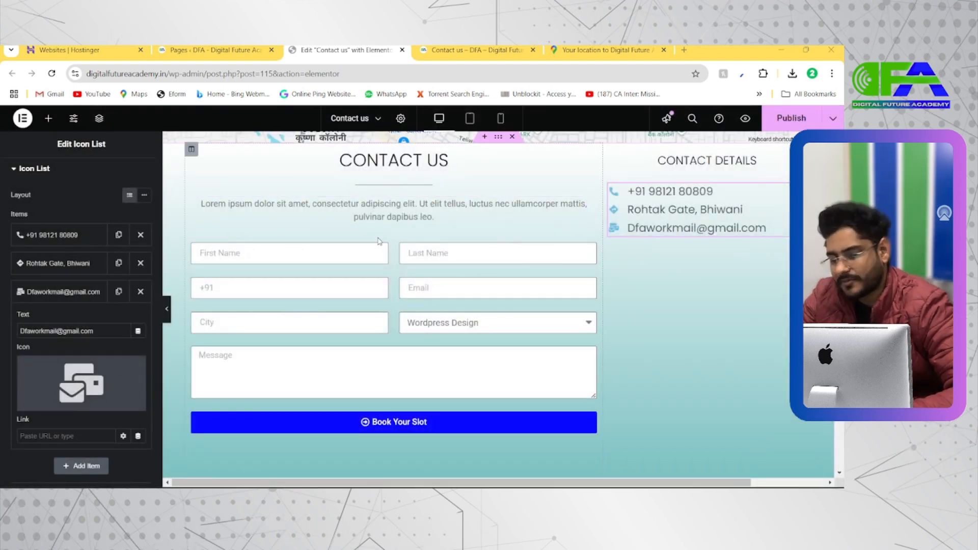
Add an inner section below the contact details icon list and delete its second column.
key("alt+Tab")
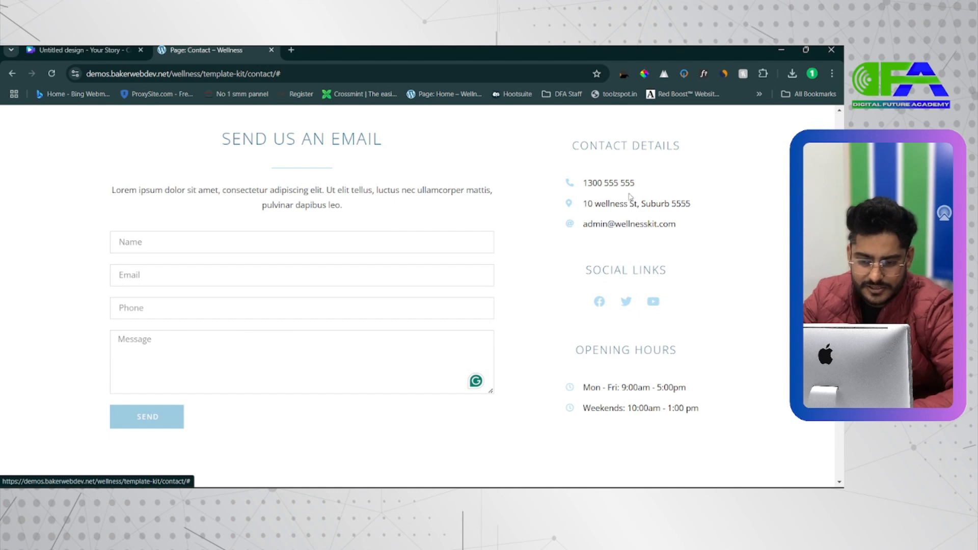
key("alt+Tab")
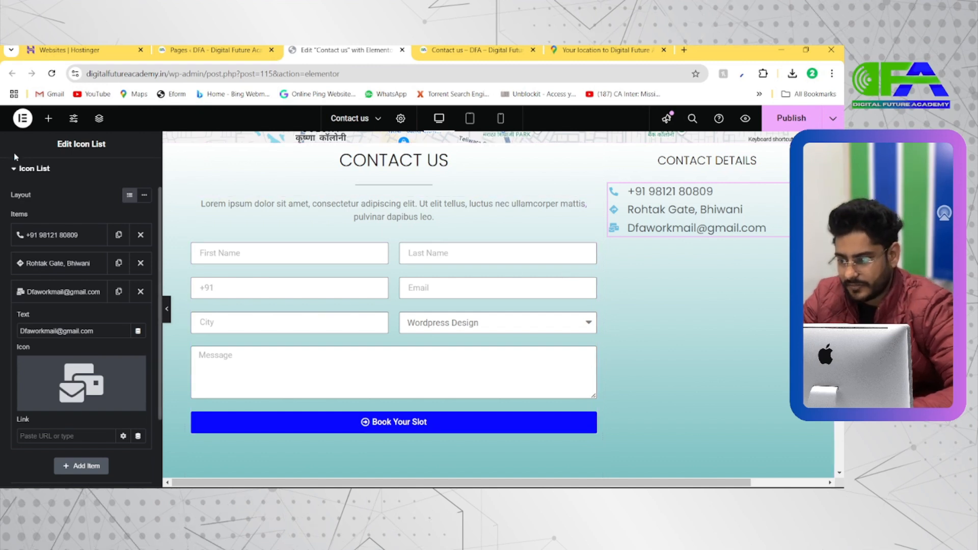
left_click(48, 118)
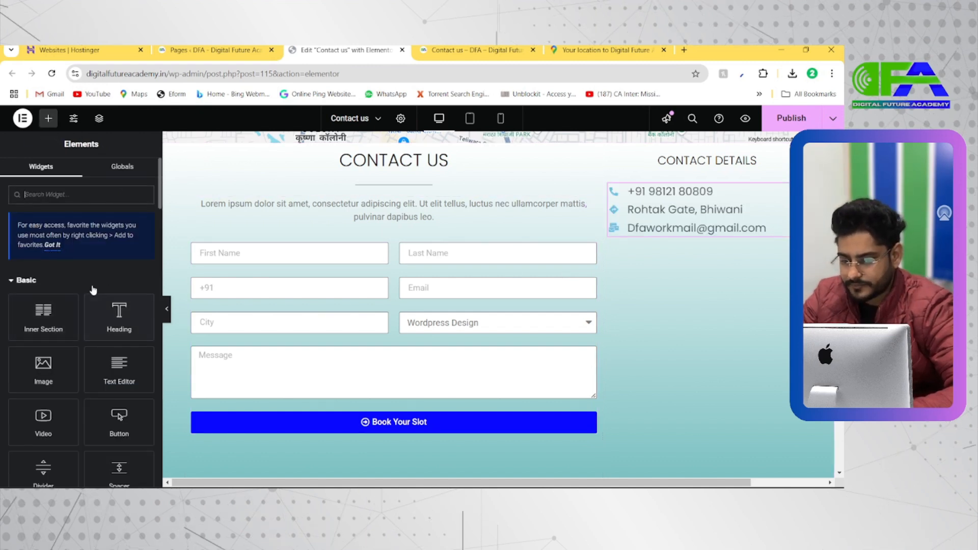
left_click_drag(69, 326, 690, 232)
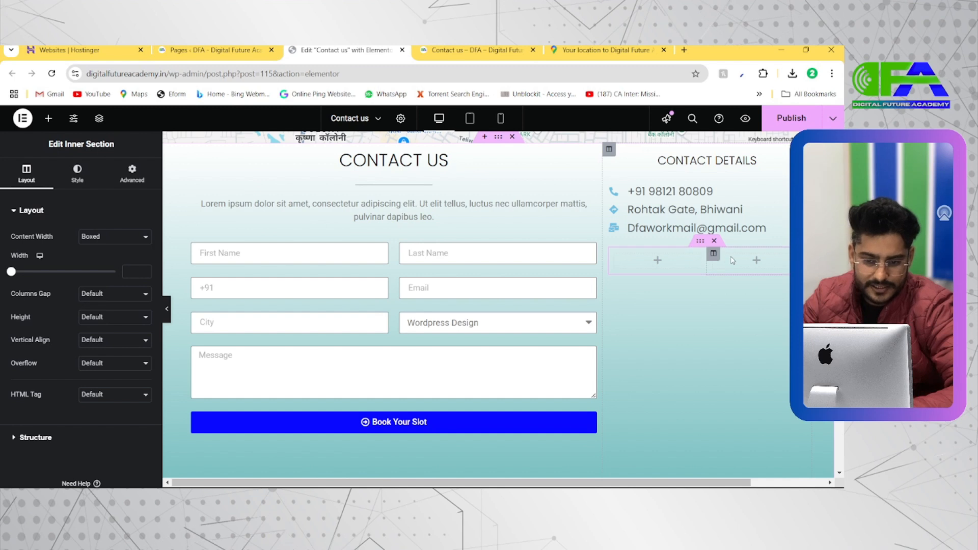
right_click(709, 259)
left_click(728, 459)
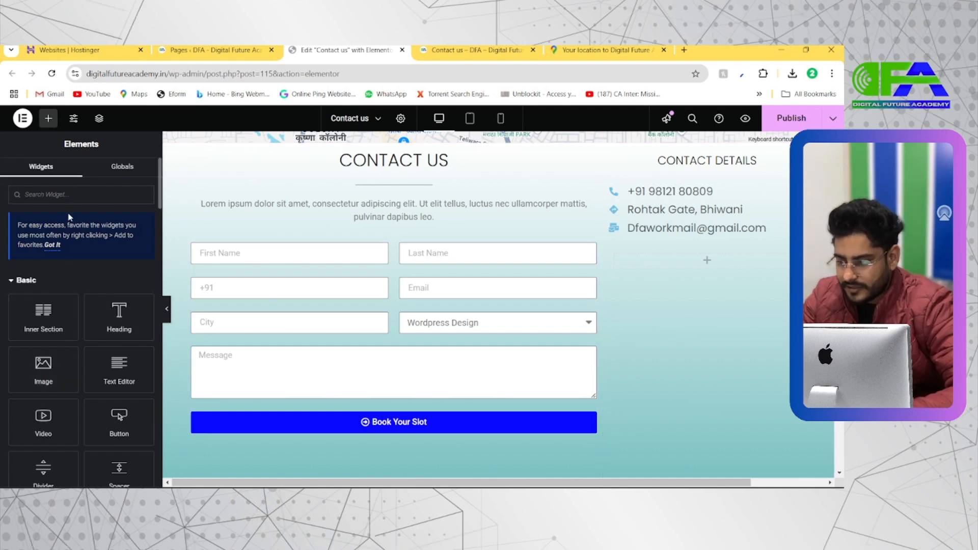
Find the Social Icons widget with "social", place it in the new inner section, and compare with the demo's SOCIAL LINKS block.
type("s")
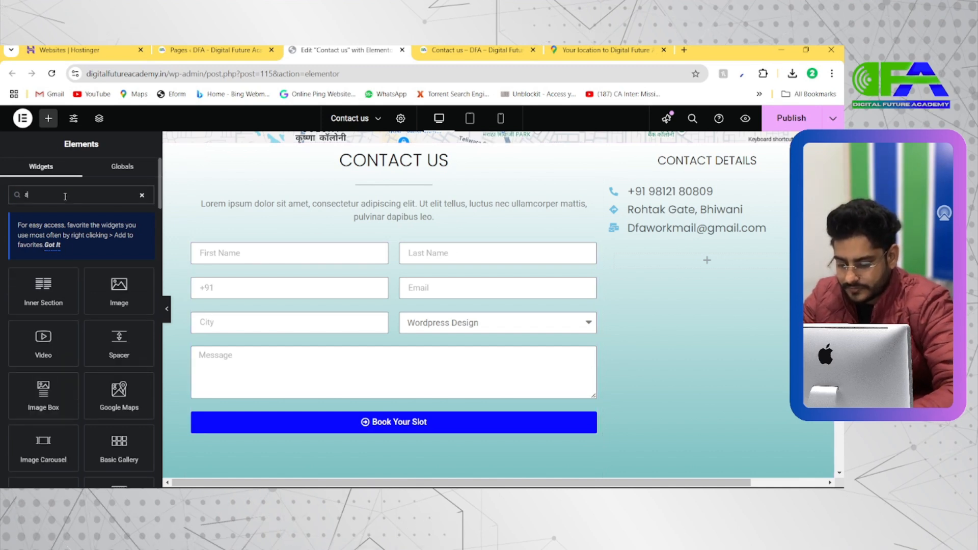
type("ocial")
left_click_drag(60, 290, 697, 265)
key("alt+Tab")
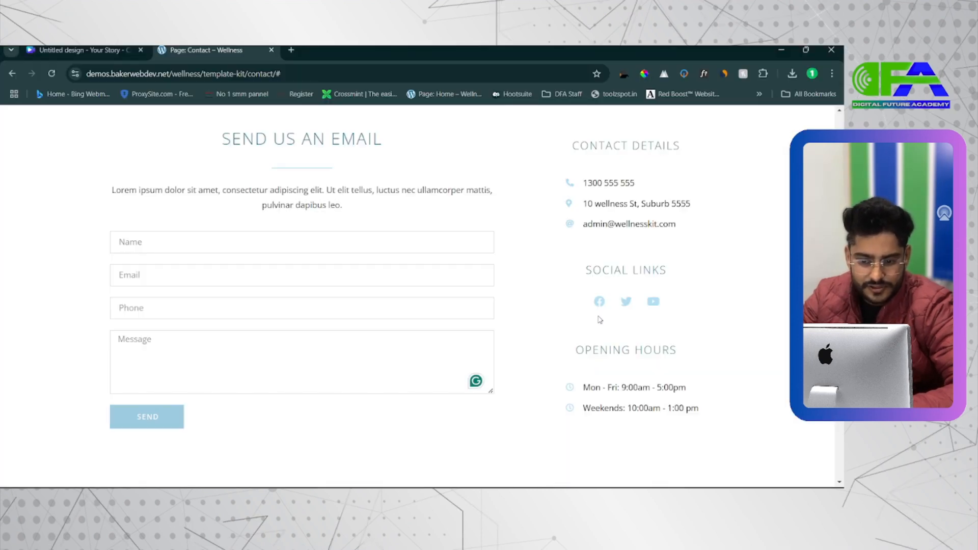
scroll(625, 306, "up", 3)
scroll(626, 307, "down", 3)
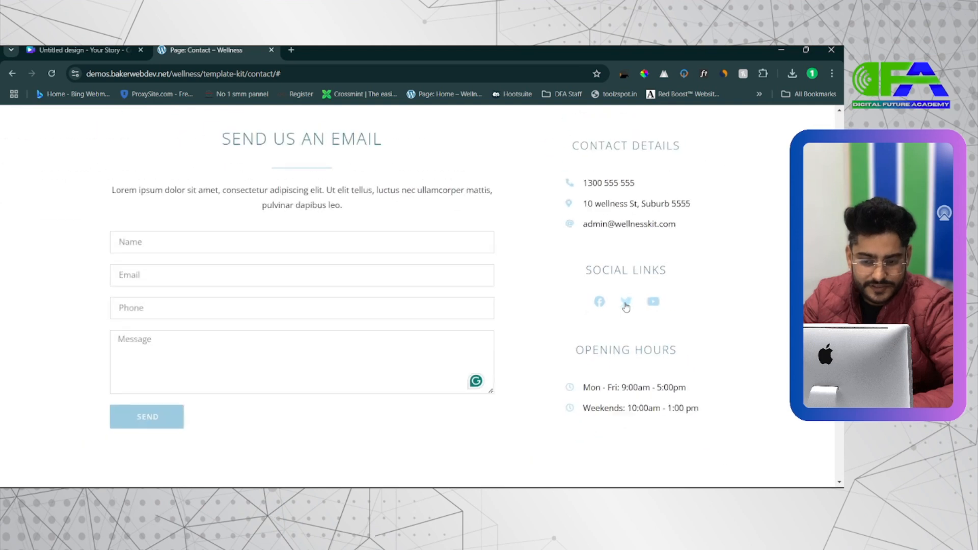
key("alt+Tab")
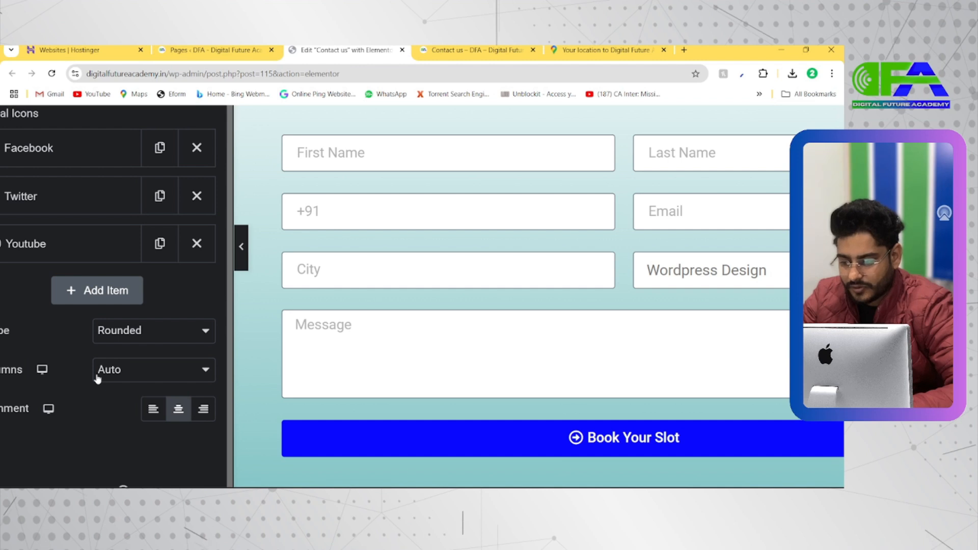
Compare with the demo's social links and set the social icons' shape to Circle, keeping the columns on Auto.
key("alt+Tab")
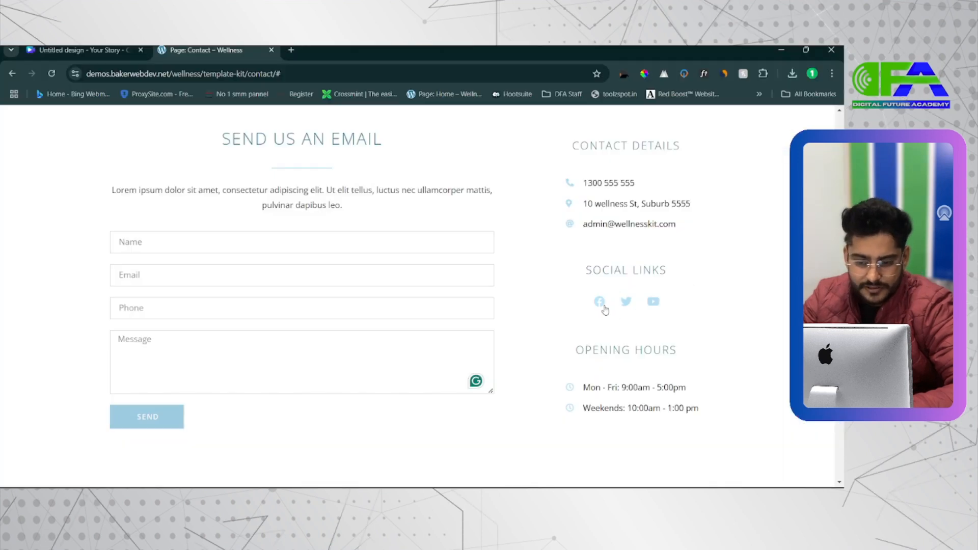
key("alt+Tab")
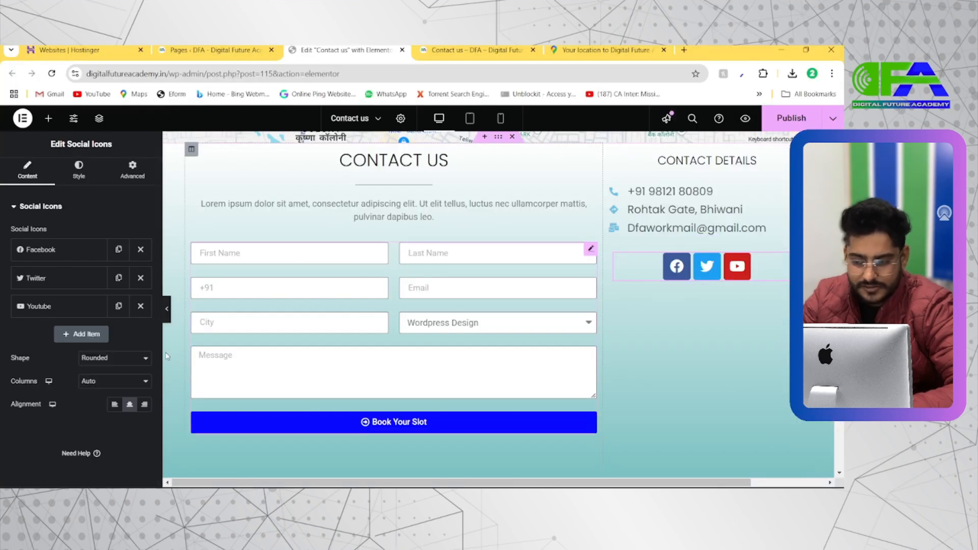
left_click(113, 358)
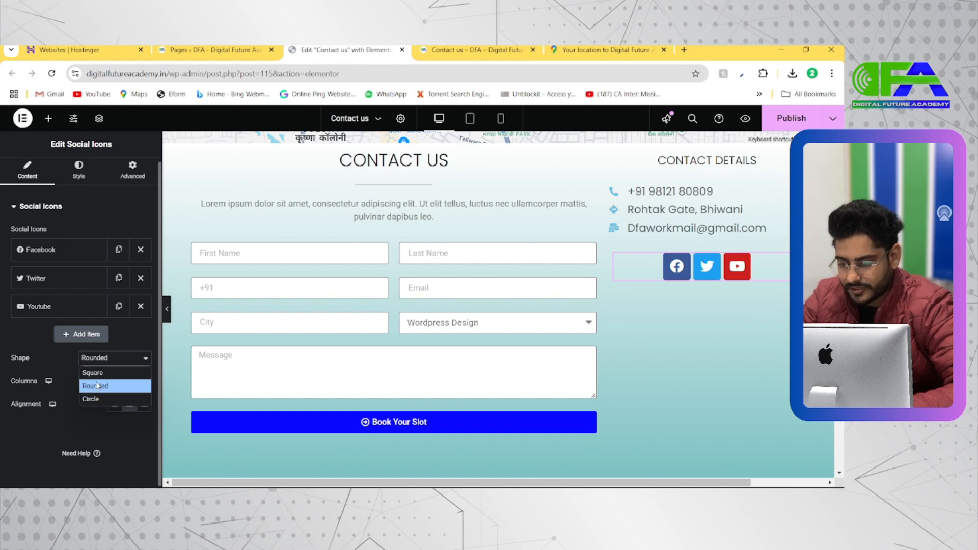
left_click(97, 385)
left_click(100, 359)
left_click(99, 377)
left_click(105, 359)
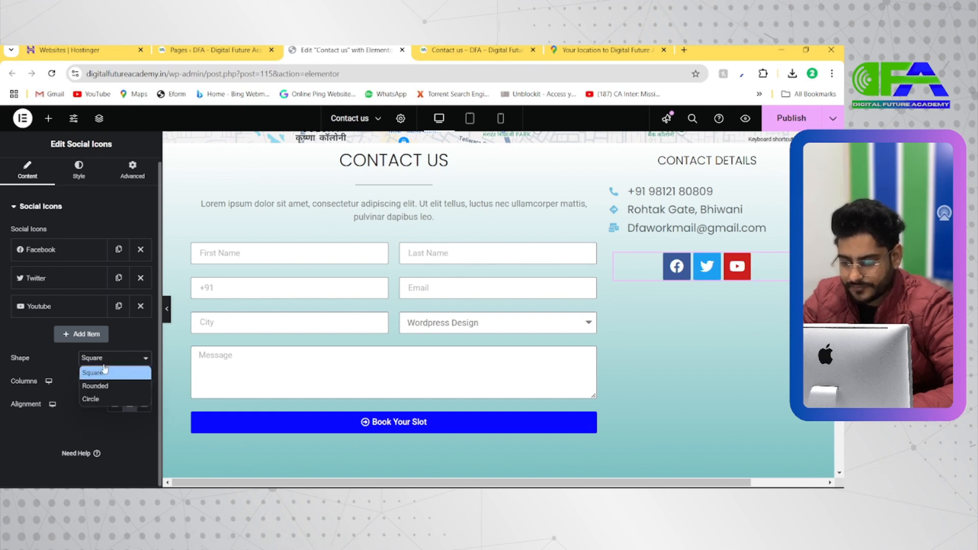
left_click(95, 396)
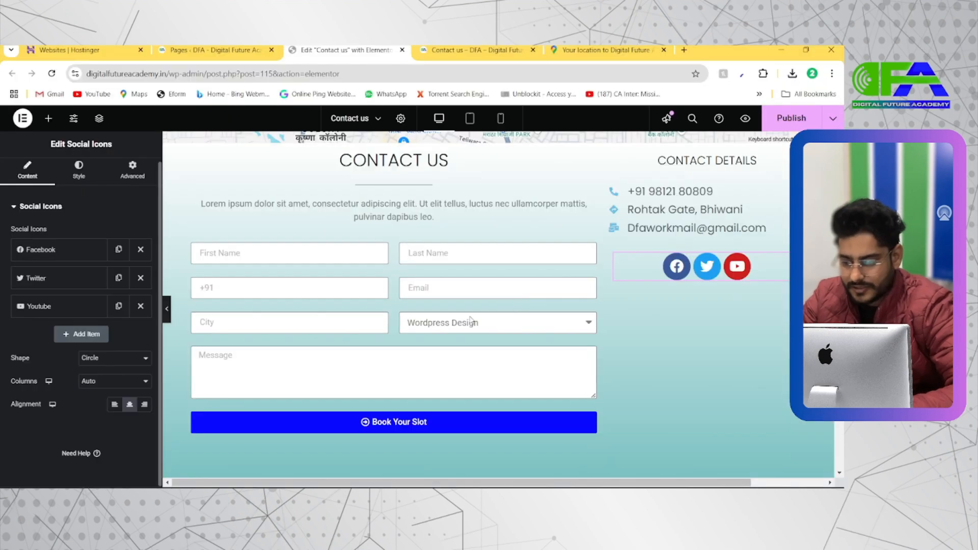
left_click(93, 382)
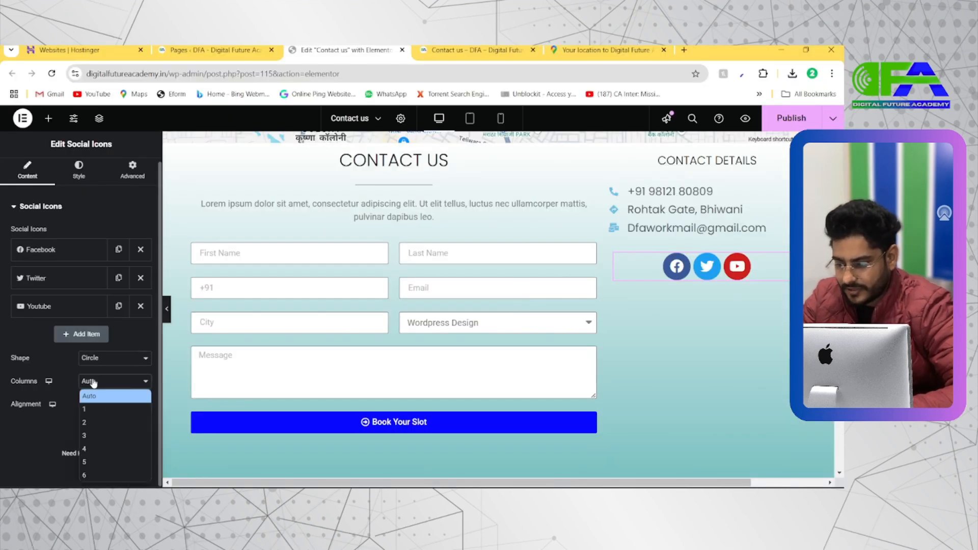
left_click(93, 383)
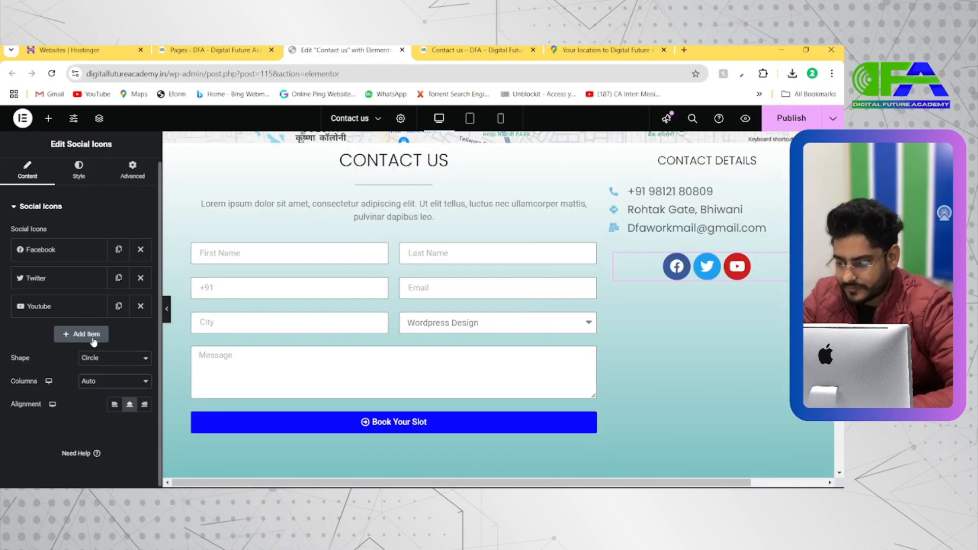
Load instagram.com in place of the map directions page, open the academy's profile and copy its address for the Facebook item's link.
left_click(59, 252)
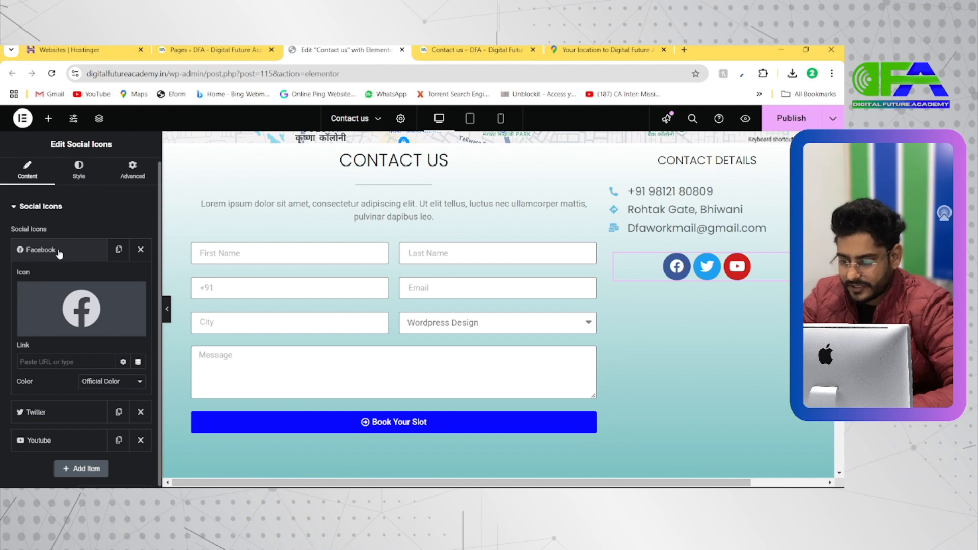
left_click(55, 368)
key("alt+Tab")
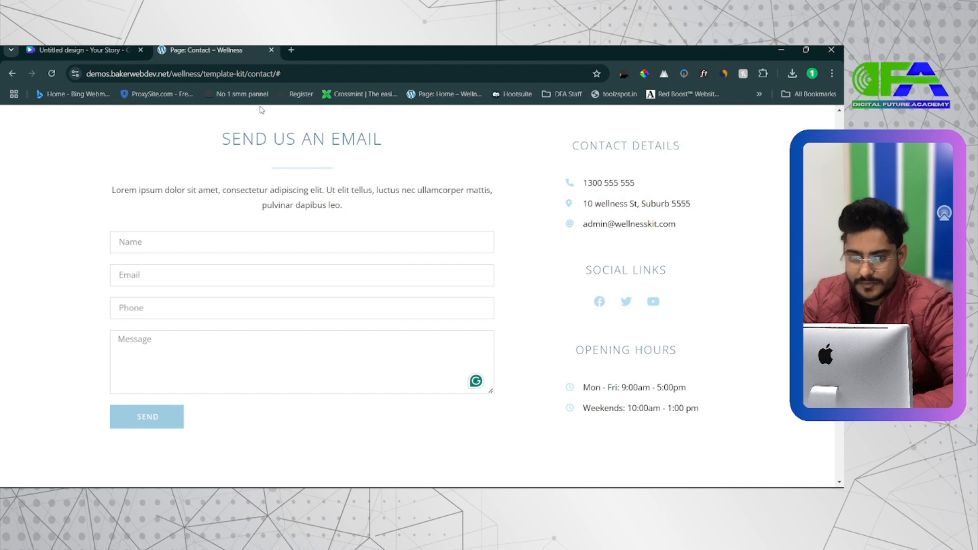
key("alt+Tab")
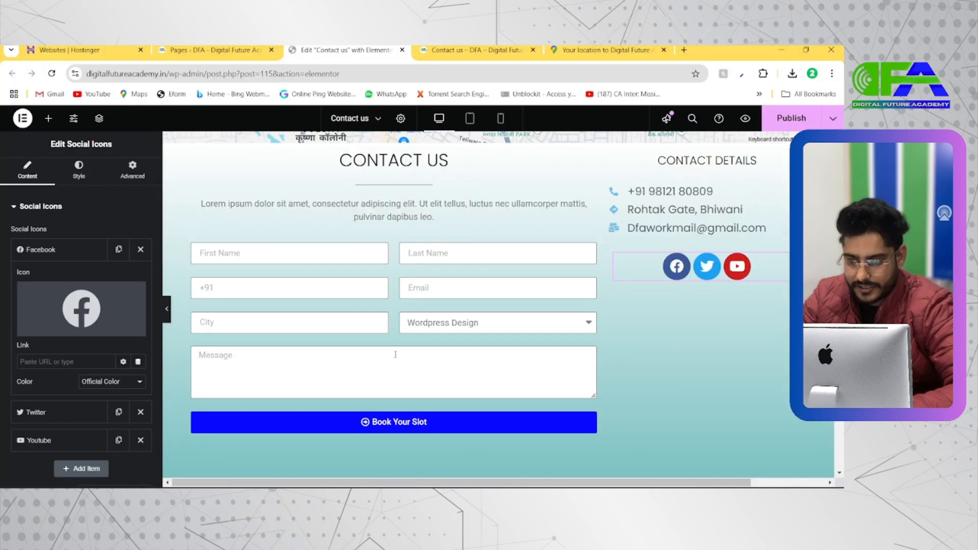
left_click(601, 50)
left_click(594, 72)
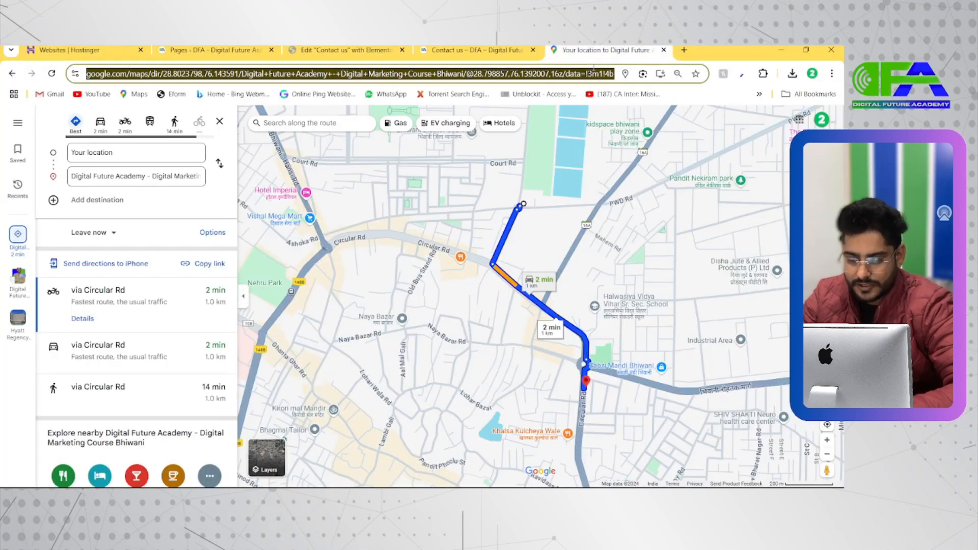
type("instagram.com")
key("Return")
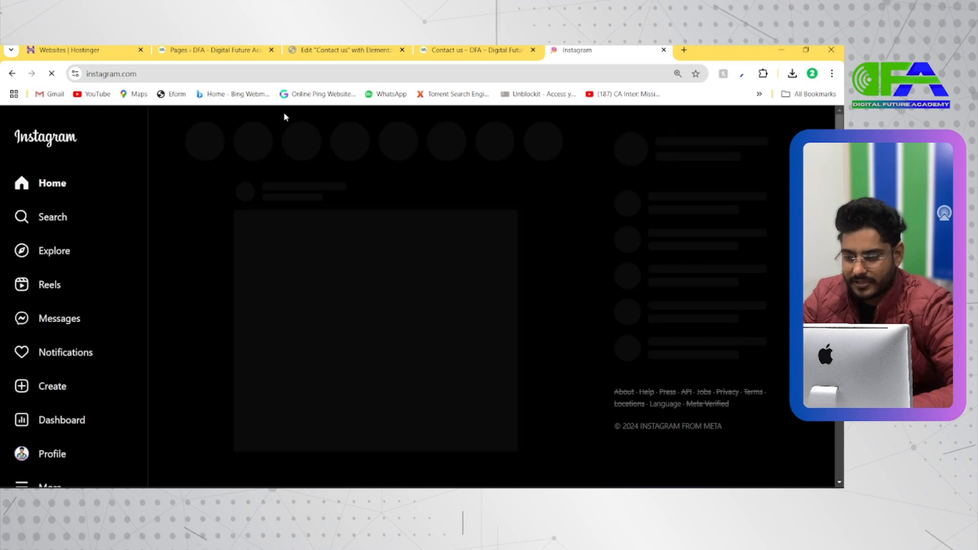
left_click(53, 454)
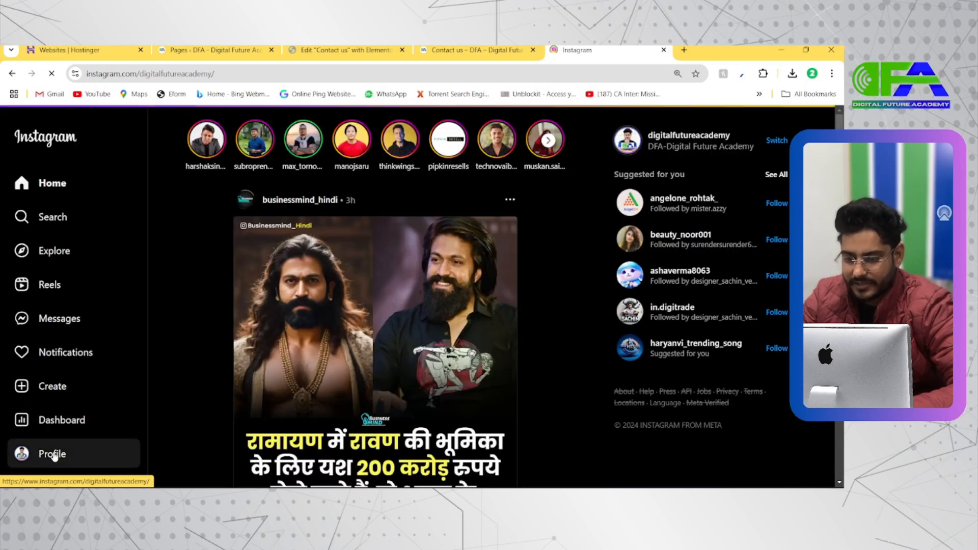
left_click(53, 455)
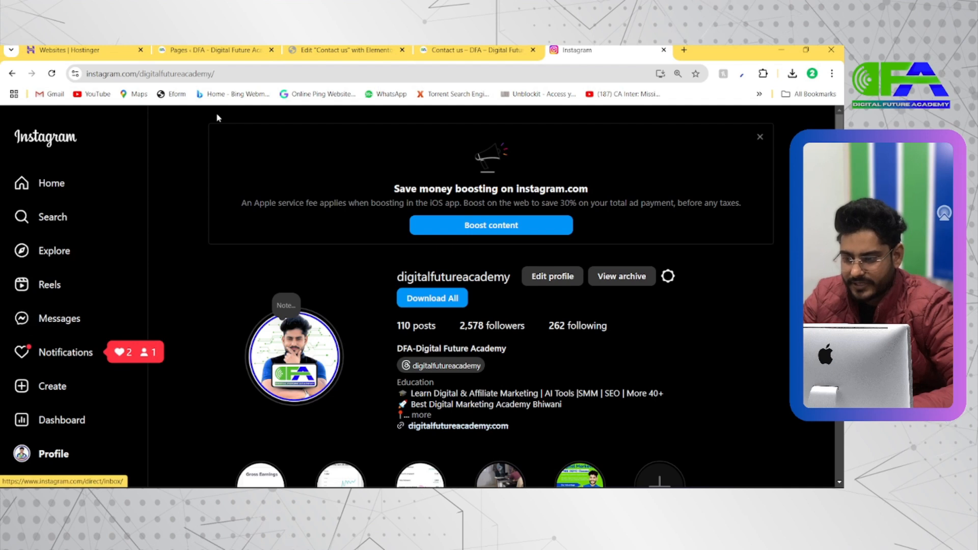
left_click(153, 74)
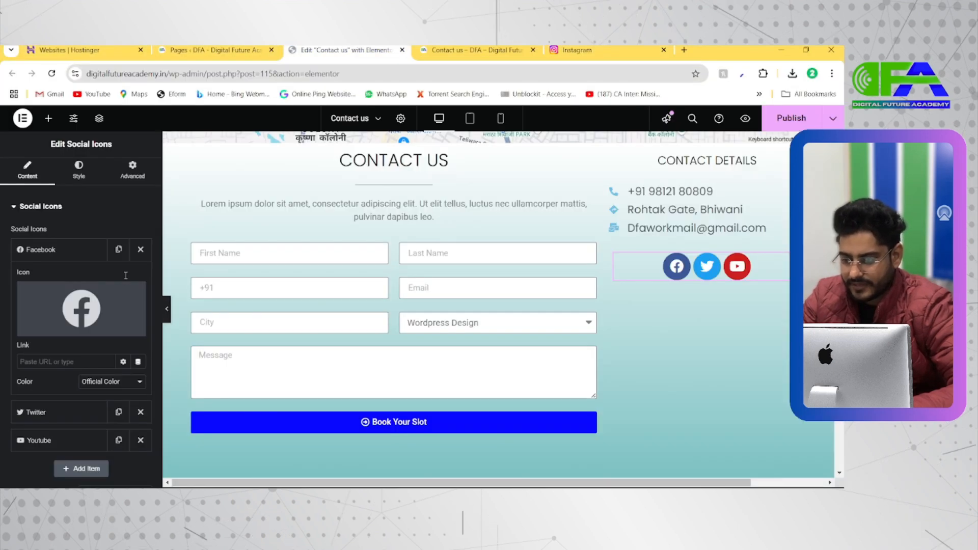
Paste the Instagram profile address as the Facebook item's link and replace its icon with the Instagram icon found with "Inst".
mouse_move(75, 318)
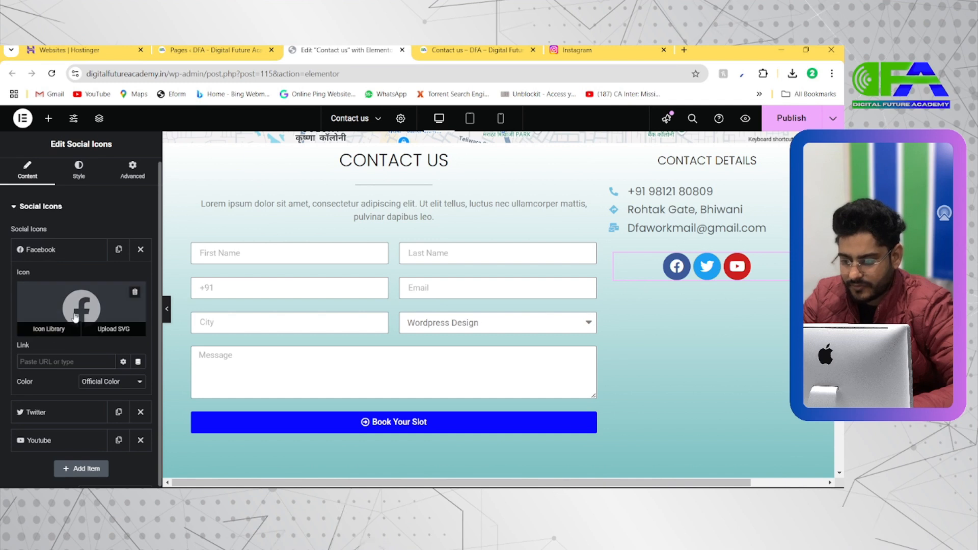
key("ctrl+v")
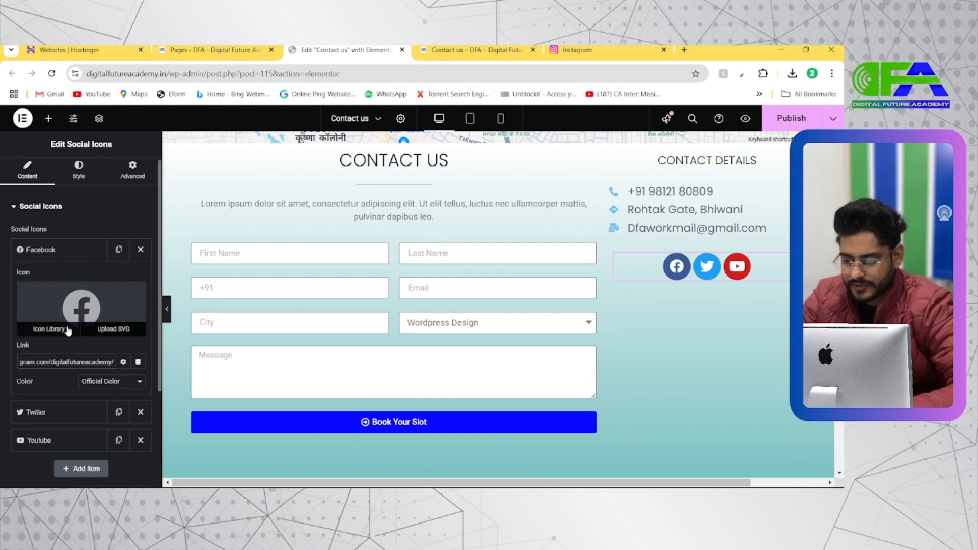
left_click(68, 330)
left_click(354, 158)
type("Inst")
left_click(332, 224)
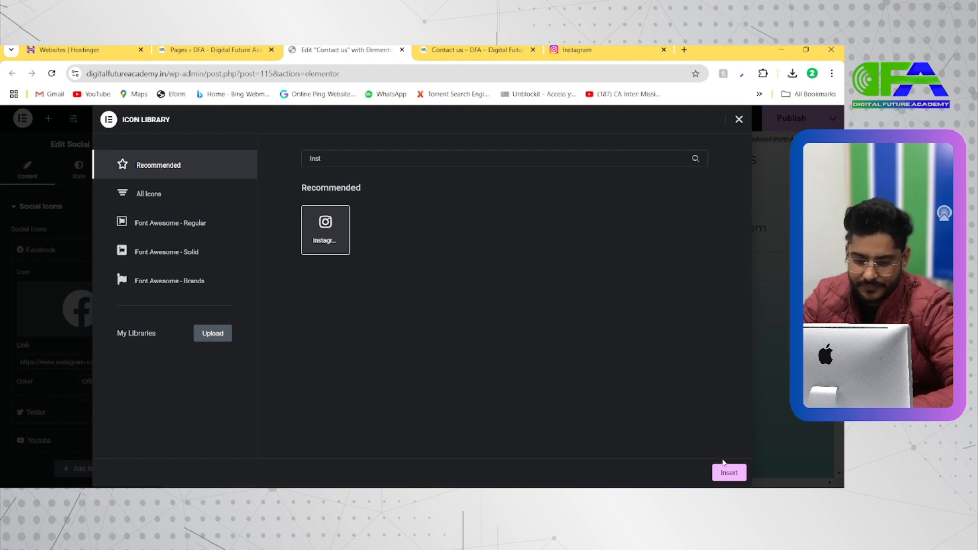
left_click(725, 467)
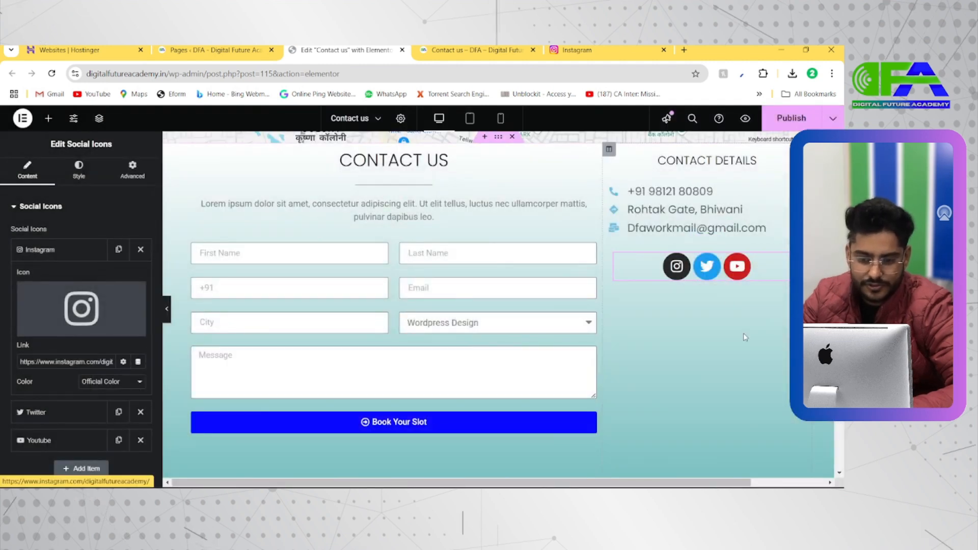
left_click(76, 250)
Switch the social icons from official to custom colours and set the primary colour to bright blue #00ACFF.
left_click(94, 170)
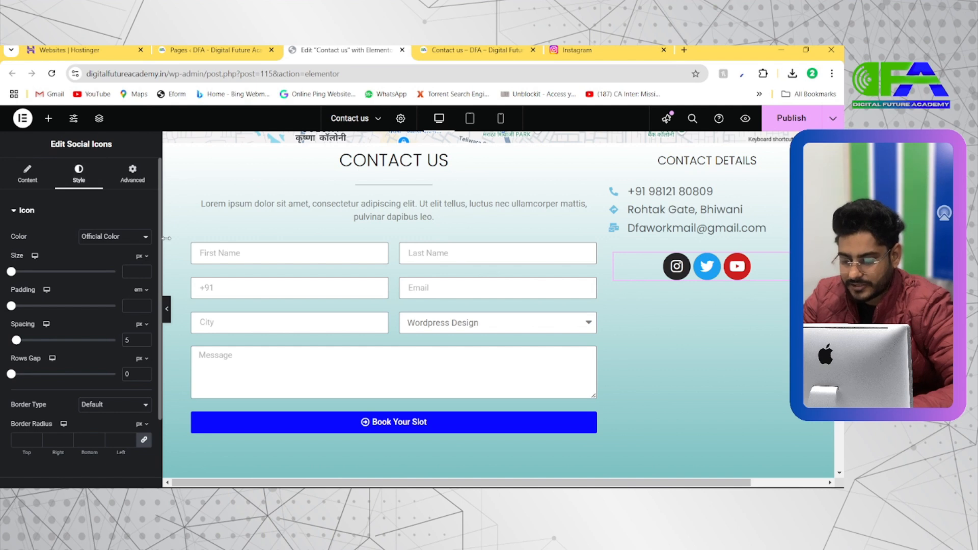
key("alt+Tab")
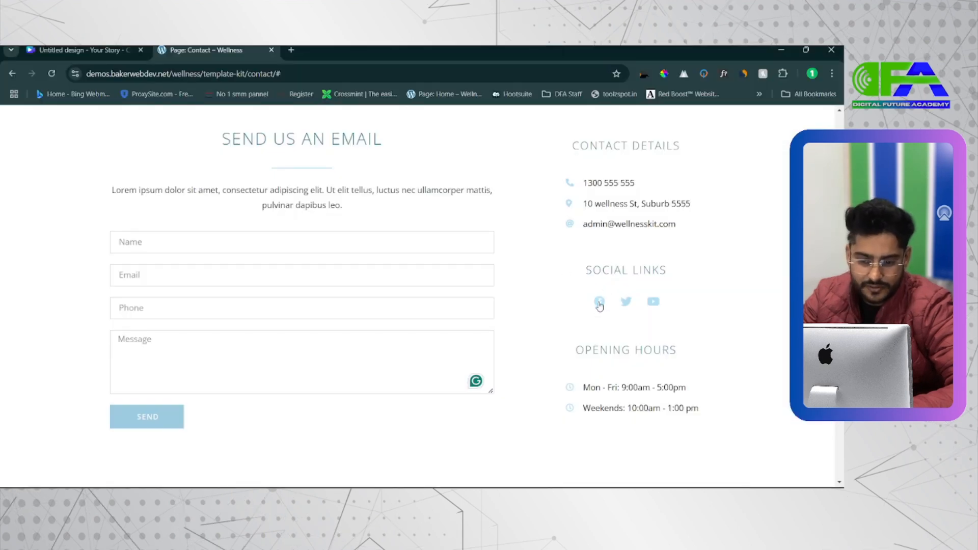
scroll(599, 306, "up", 5)
key("alt+Tab")
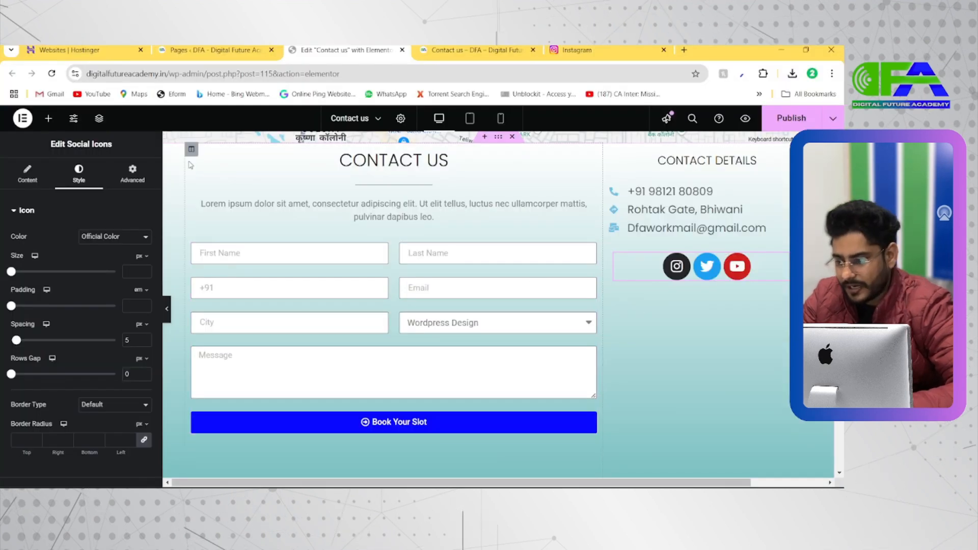
left_click(29, 178)
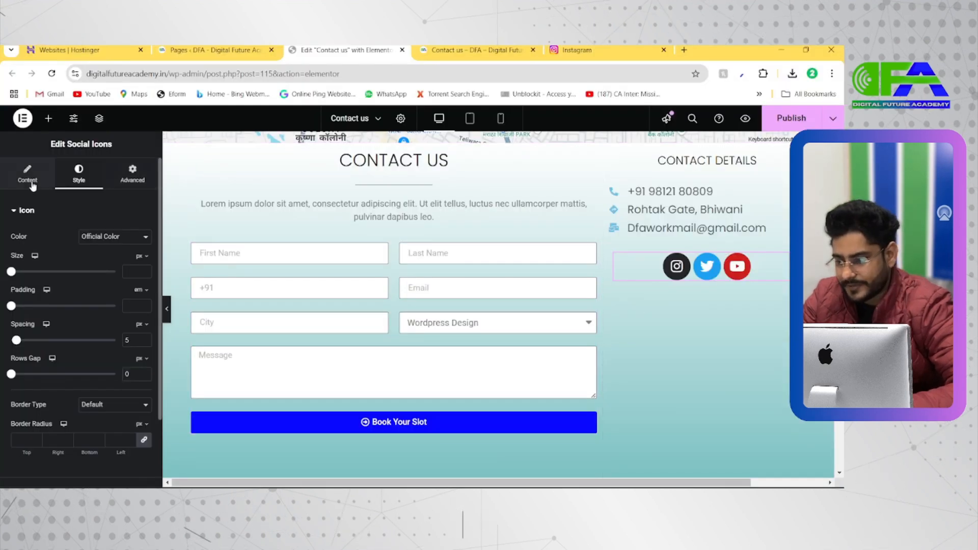
left_click(79, 175)
left_click(103, 239)
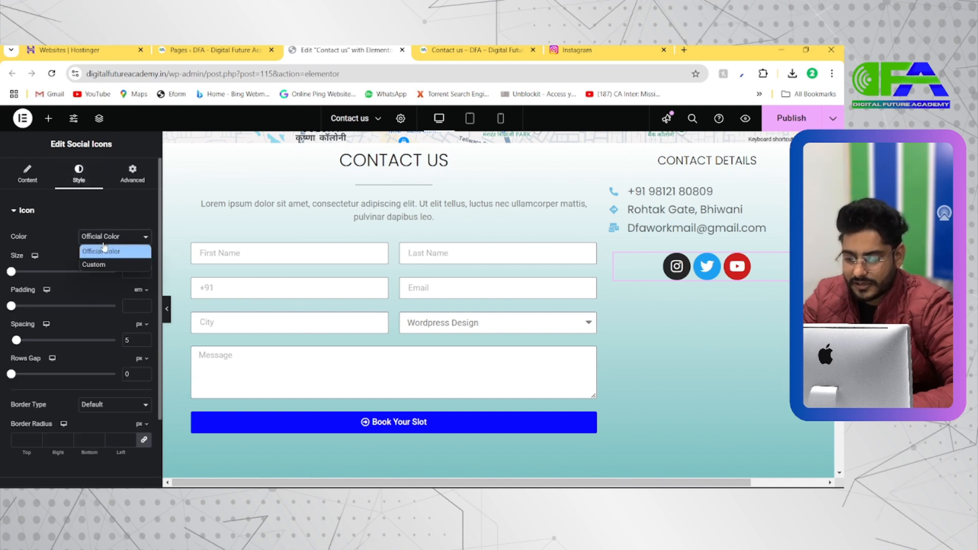
left_click(104, 263)
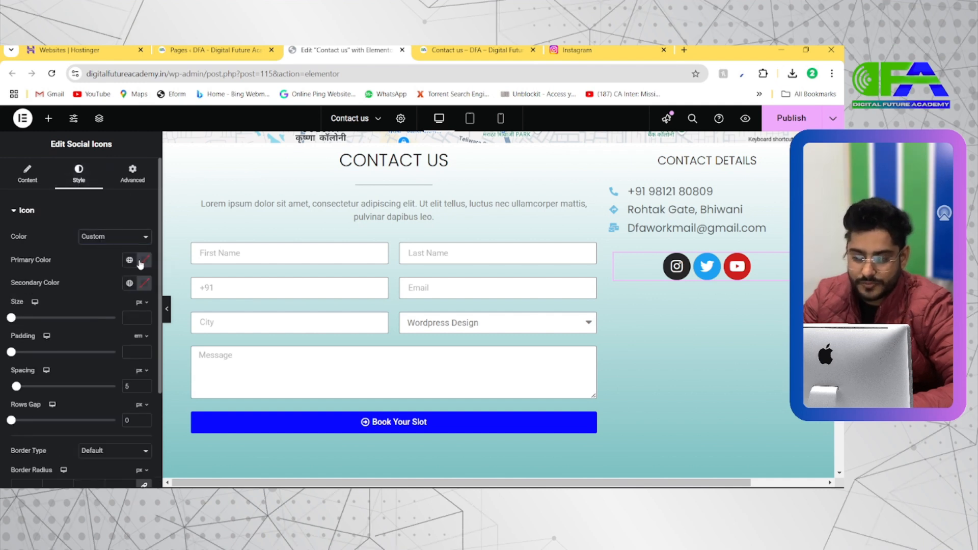
left_click(143, 261)
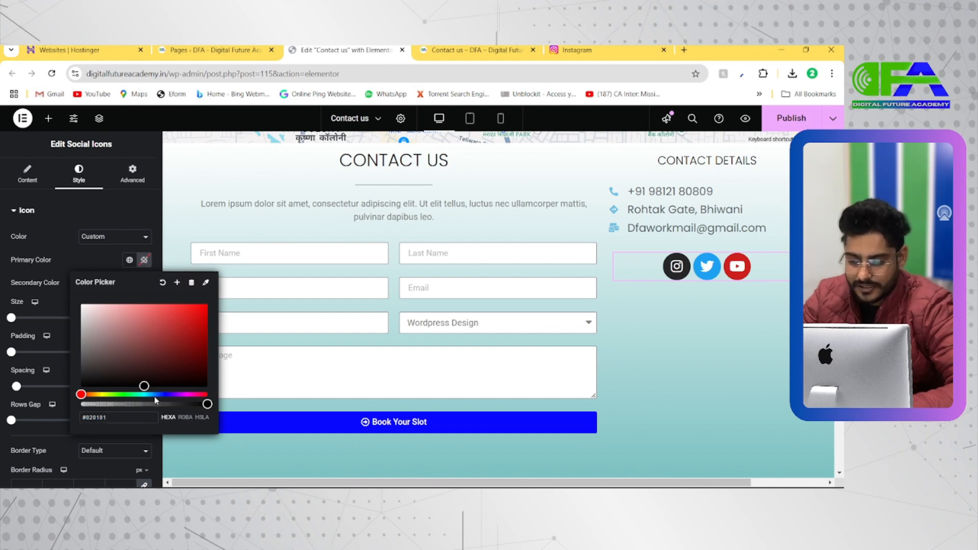
left_click_drag(146, 393, 209, 300)
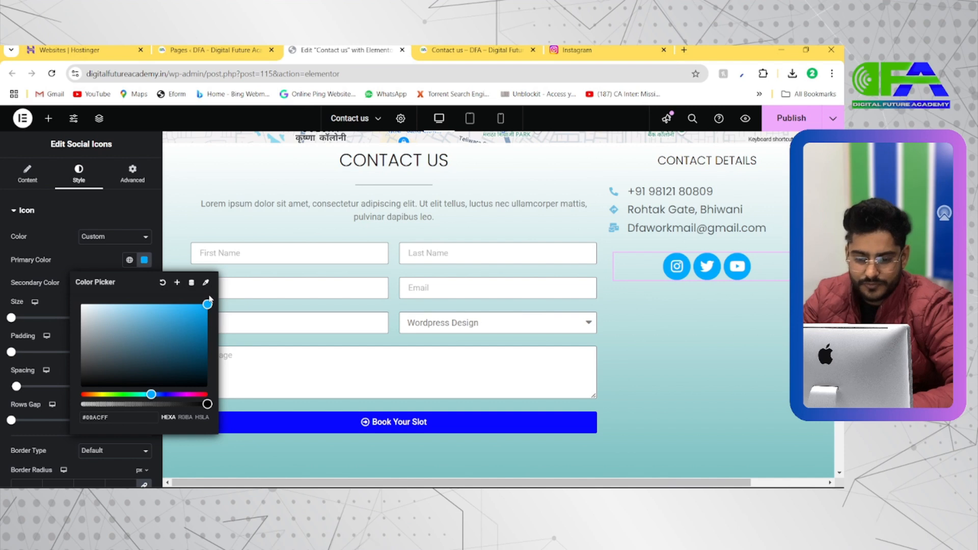
left_click(145, 260)
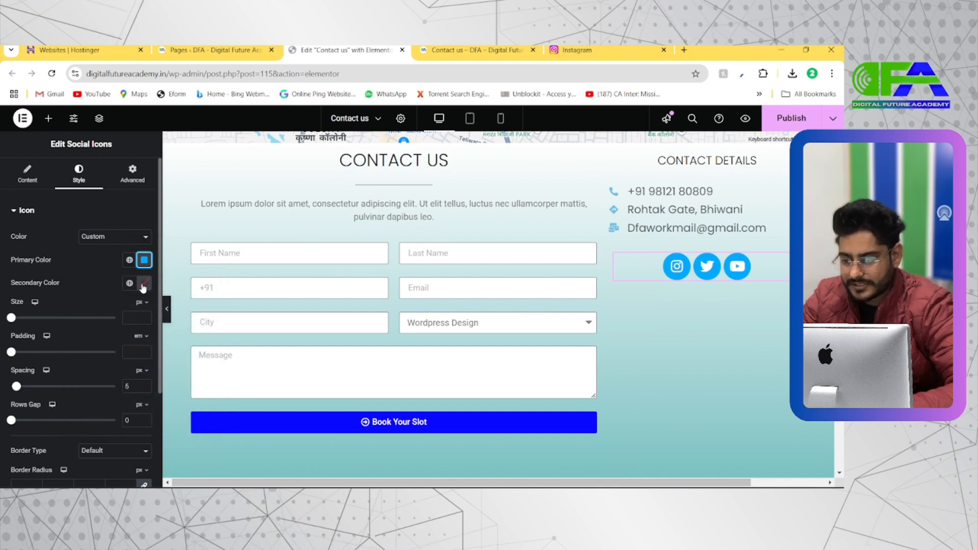
Set the social icons' secondary colour to white and recheck the primary colour.
left_click(143, 283)
left_click_drag(144, 403, 115, 321)
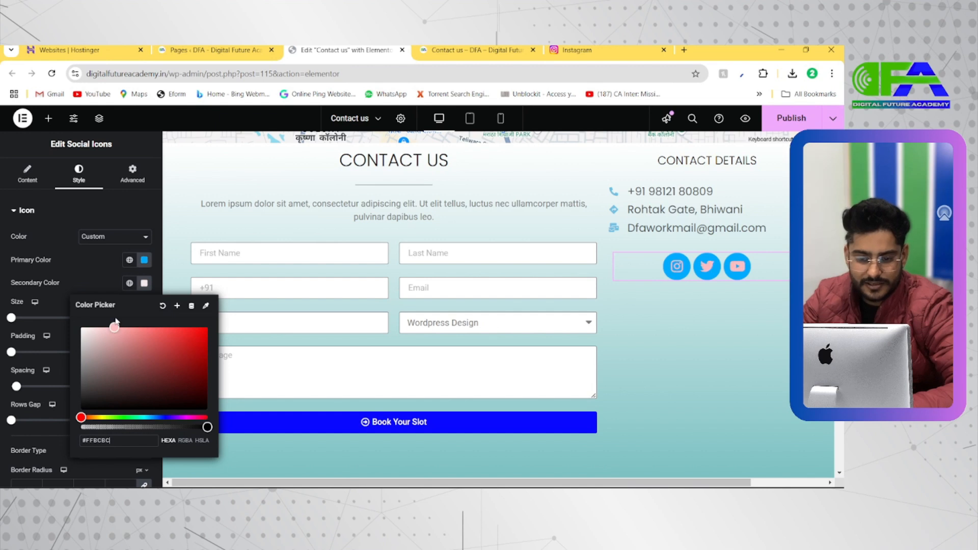
left_click_drag(189, 402, 90, 325)
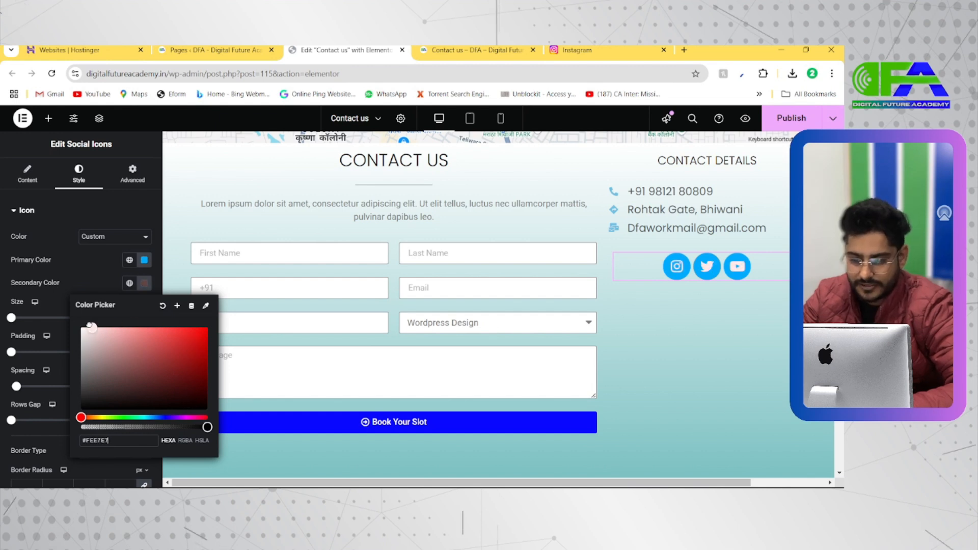
left_click(145, 260)
left_click(677, 278)
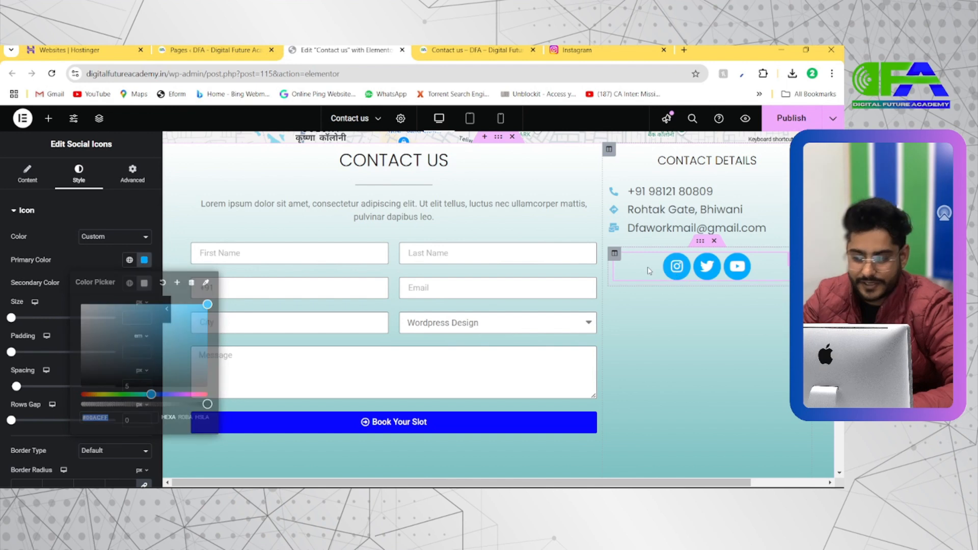
Set the social icons' size to 16 px and their padding to 0 em.
scroll(71, 376, "down", 3)
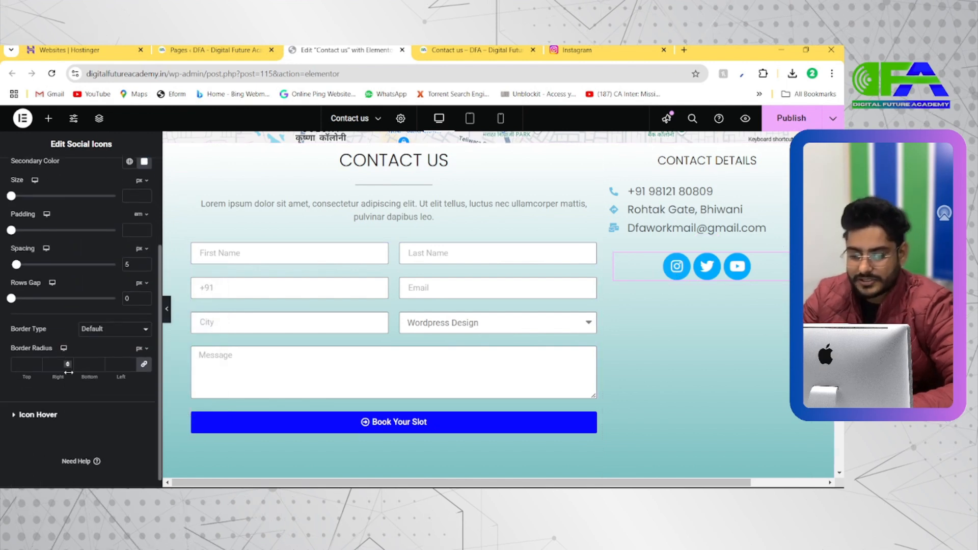
scroll(21, 282, "up", 2)
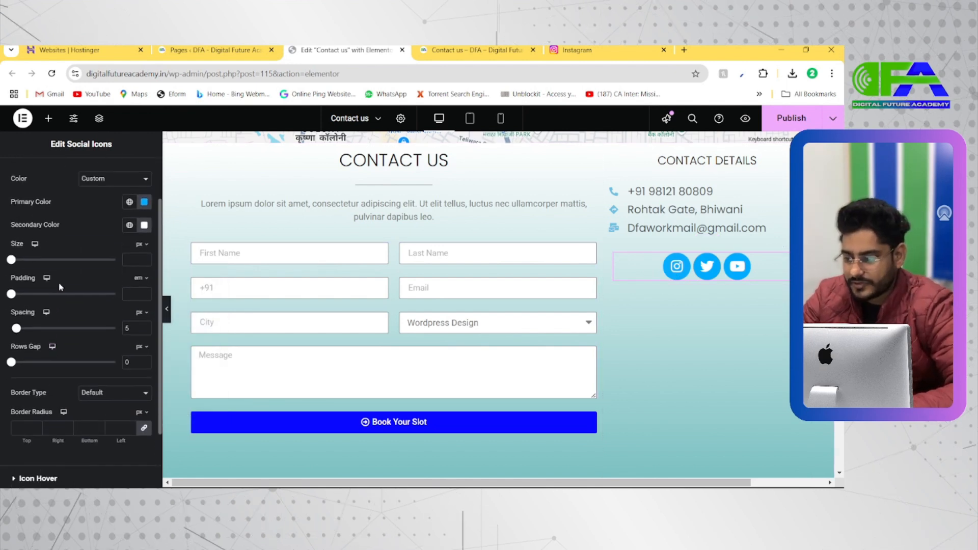
mouse_move(15, 276)
left_mouse_down()
mouse_move(32, 272)
mouse_move(4, 270)
mouse_move(21, 272)
left_mouse_up()
left_click_drag(11, 306, 19, 307)
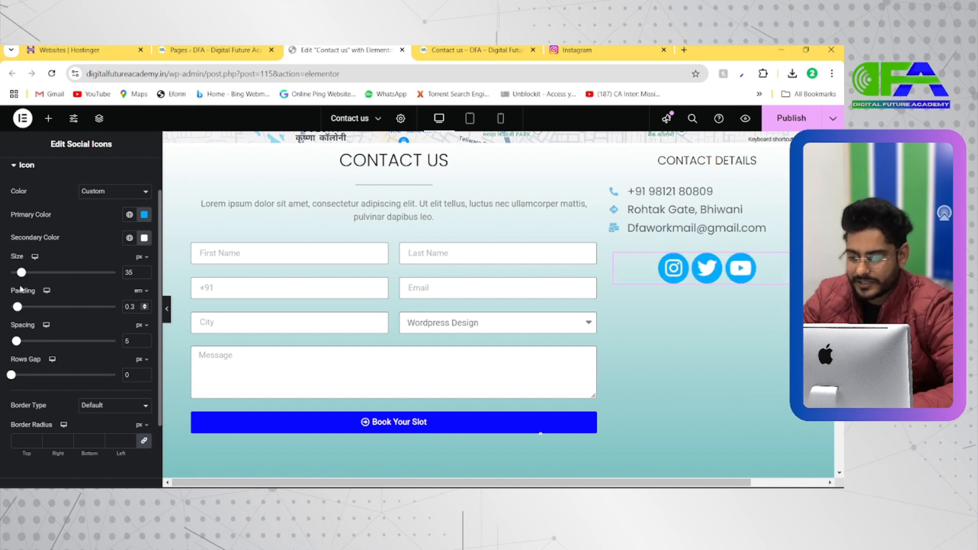
left_click_drag(22, 273, 7, 308)
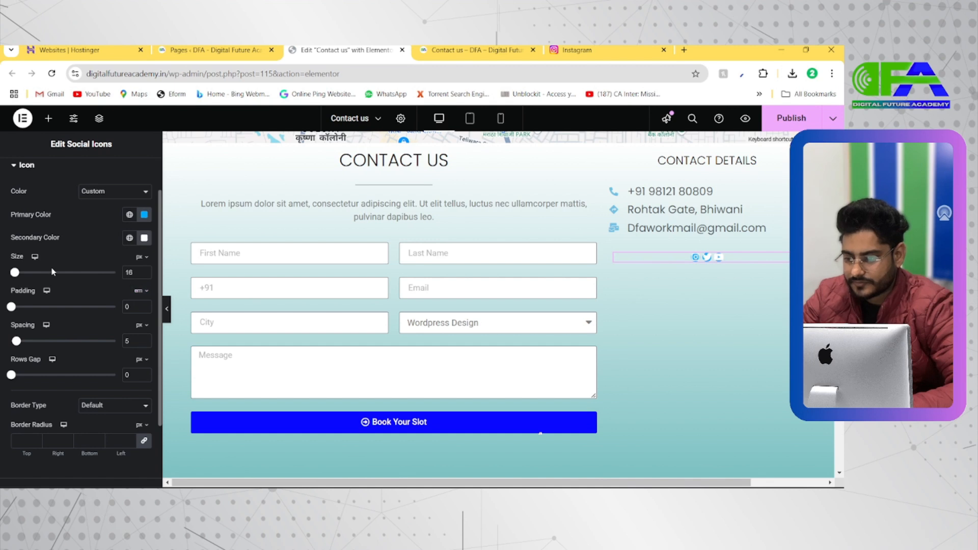
Set the social icons' padding to 0.3 em and their spacing to 30 px.
left_click_drag(18, 308, 21, 309)
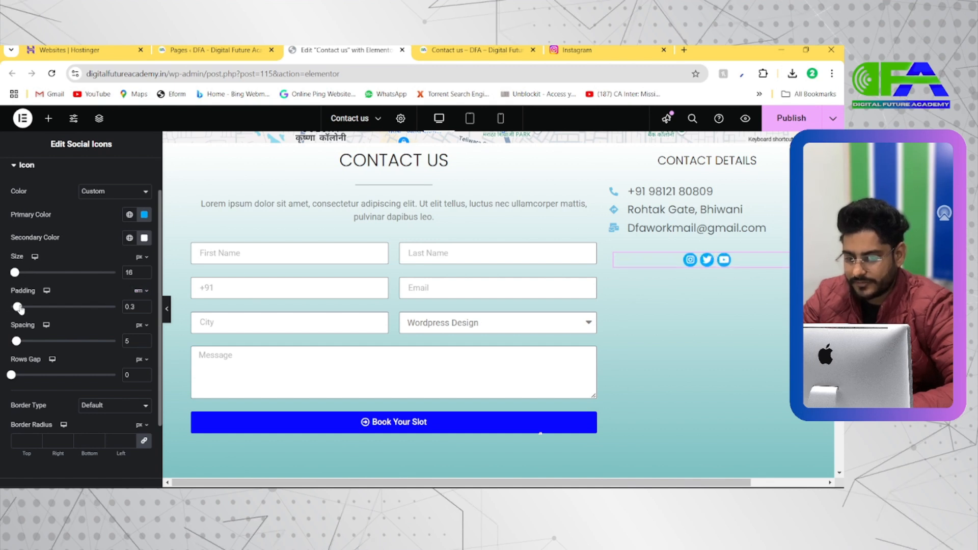
left_click_drag(23, 344, 36, 342)
left_click_drag(12, 375, 43, 373)
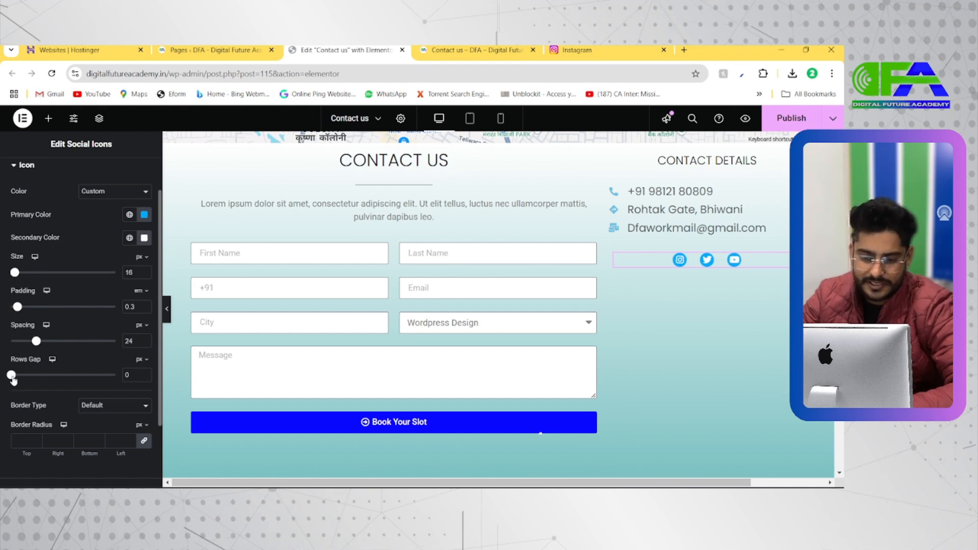
mouse_move(37, 345)
left_mouse_down()
mouse_move(52, 344)
mouse_move(44, 345)
left_mouse_up()
Set the social icons' primary hover colour to blue #0100FF and left-align the icons.
scroll(45, 344, "down", 3)
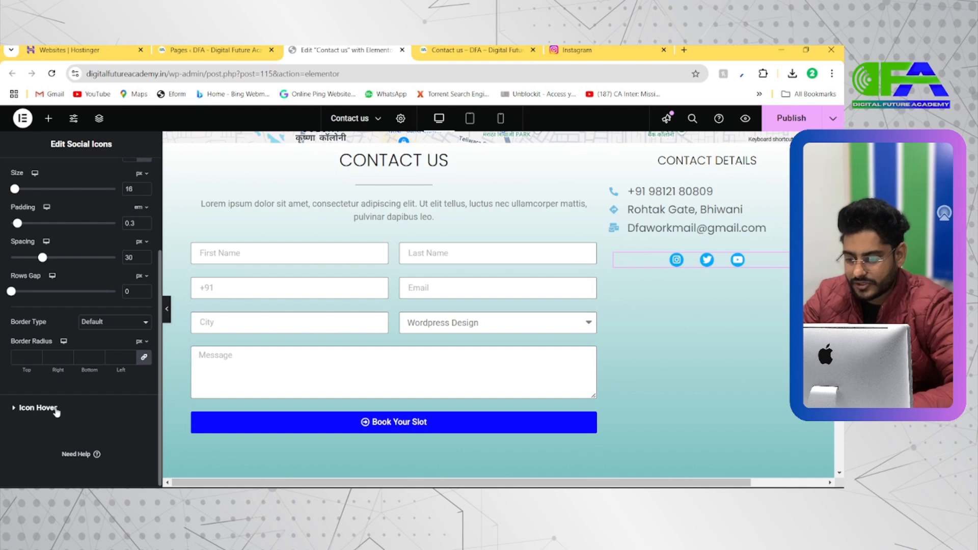
left_click(40, 408)
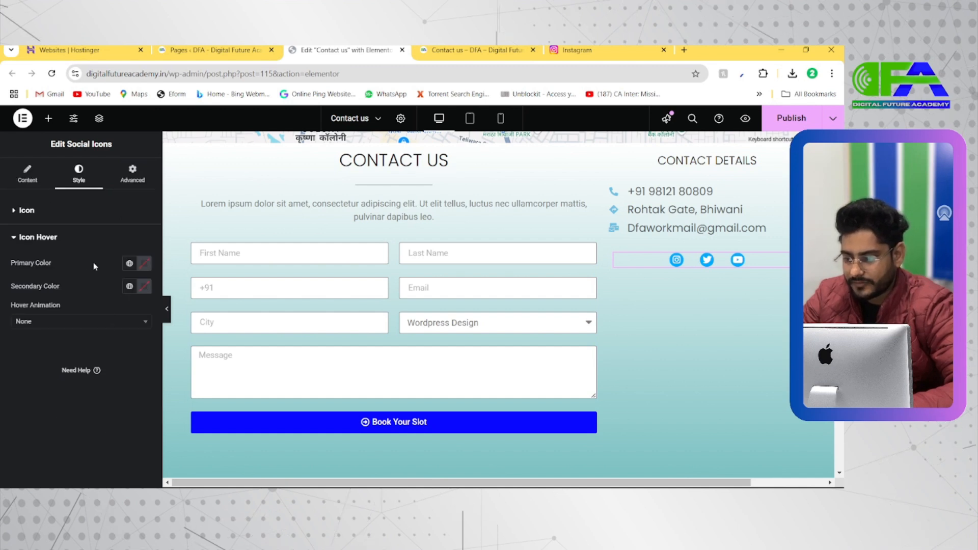
left_click(144, 263)
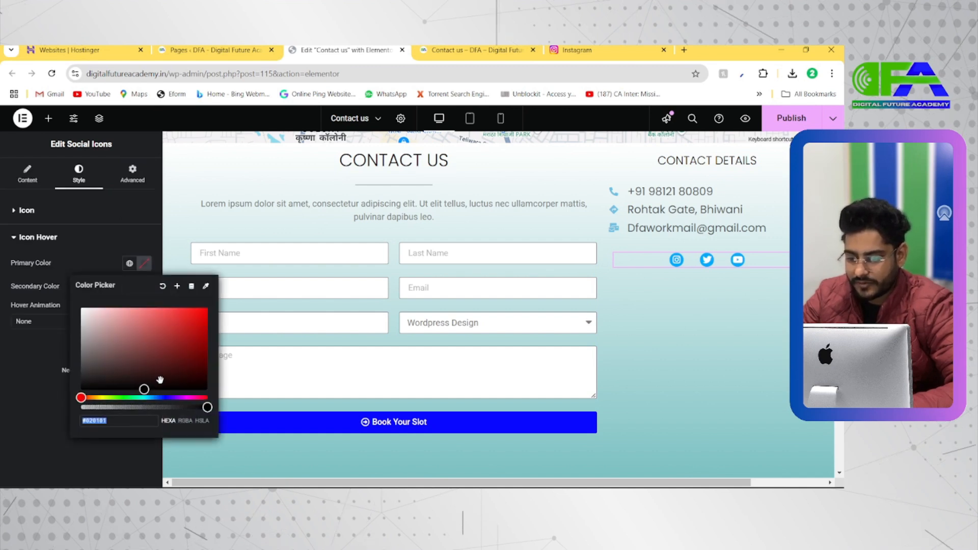
mouse_move(172, 399)
left_mouse_down()
mouse_move(182, 398)
mouse_move(165, 397)
left_mouse_up()
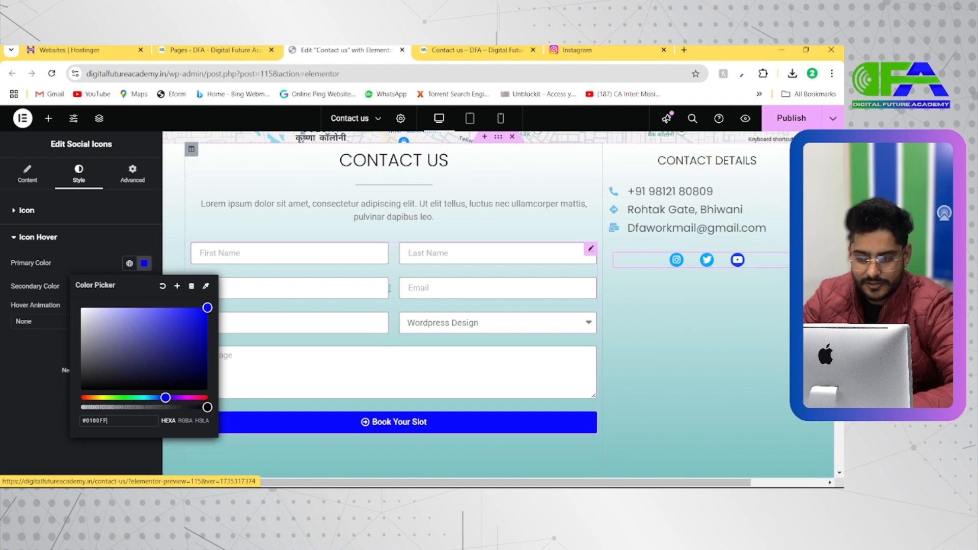
left_click(117, 242)
left_click(27, 173)
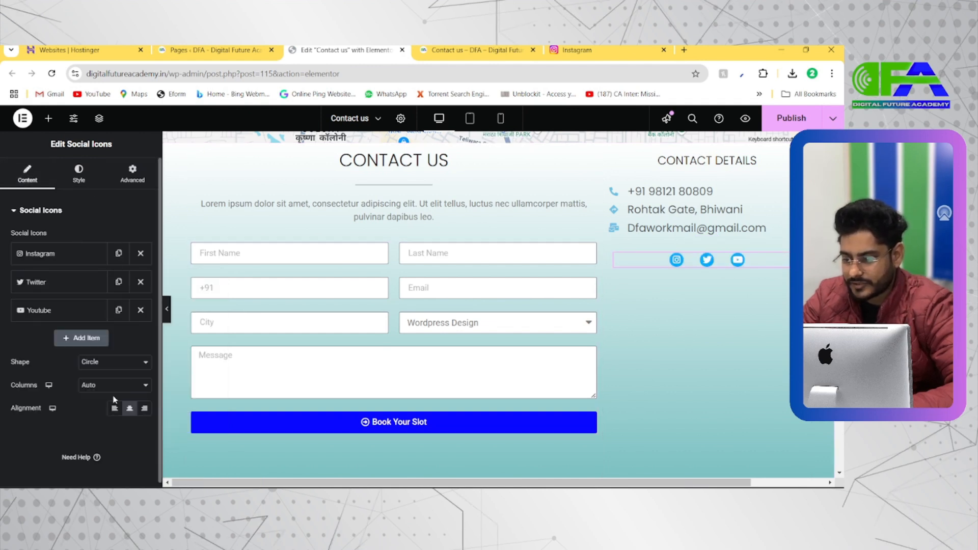
left_click(115, 408)
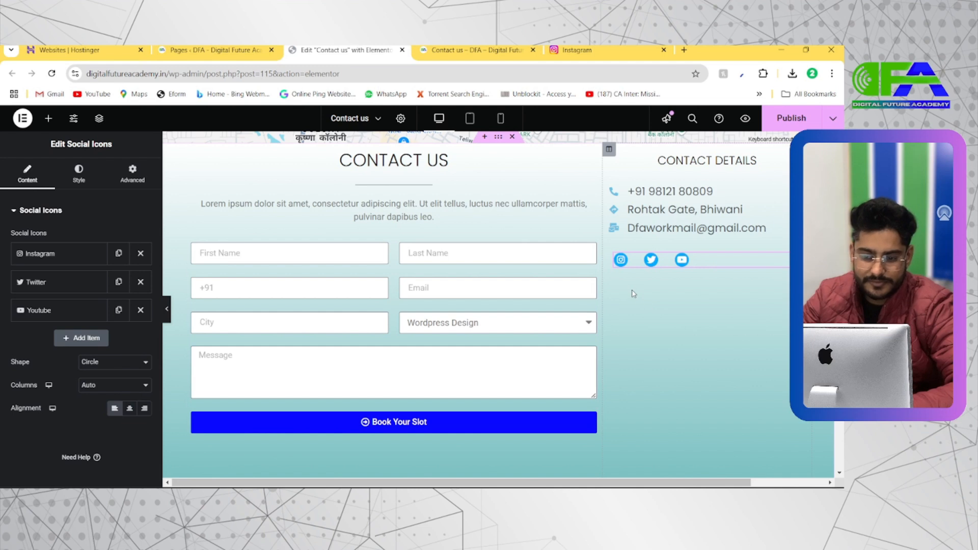
Switch to the Wellness demo contact page, examine its social links and opening hours sections, and return to the Elementor editor.
key("alt+Tab")
scroll(564, 337, "down", 3)
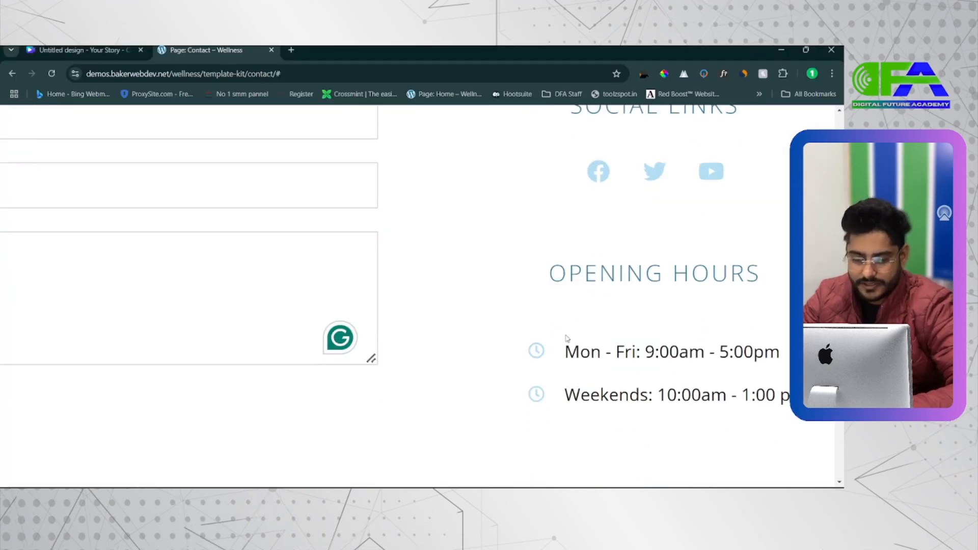
scroll(566, 340, "down", 4)
left_click_drag(557, 344, 702, 422)
left_click(713, 412)
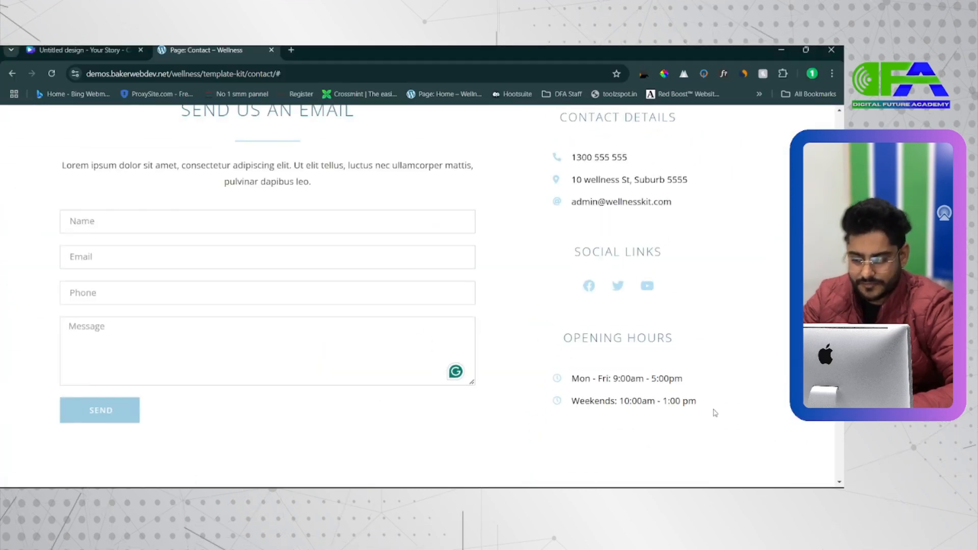
scroll(715, 413, "down", 1)
key("alt+Tab")
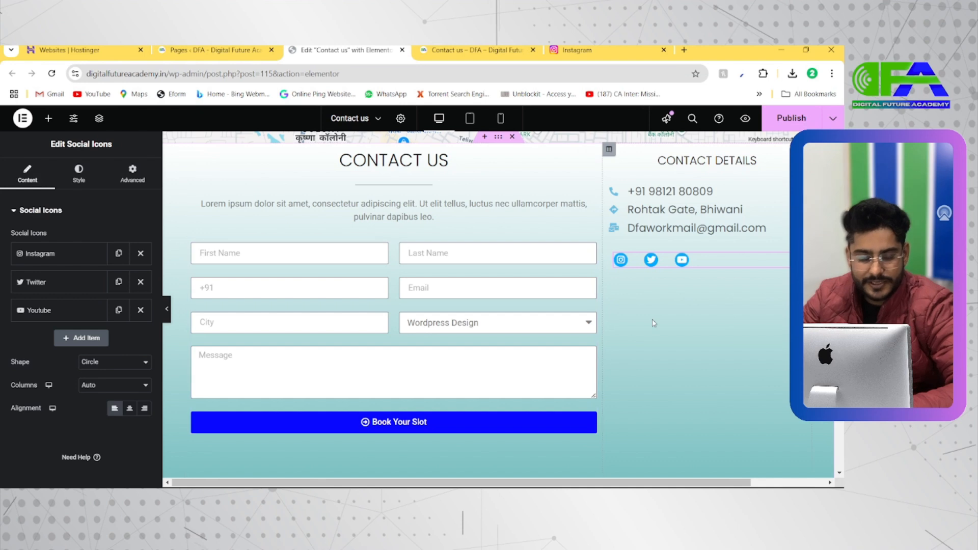